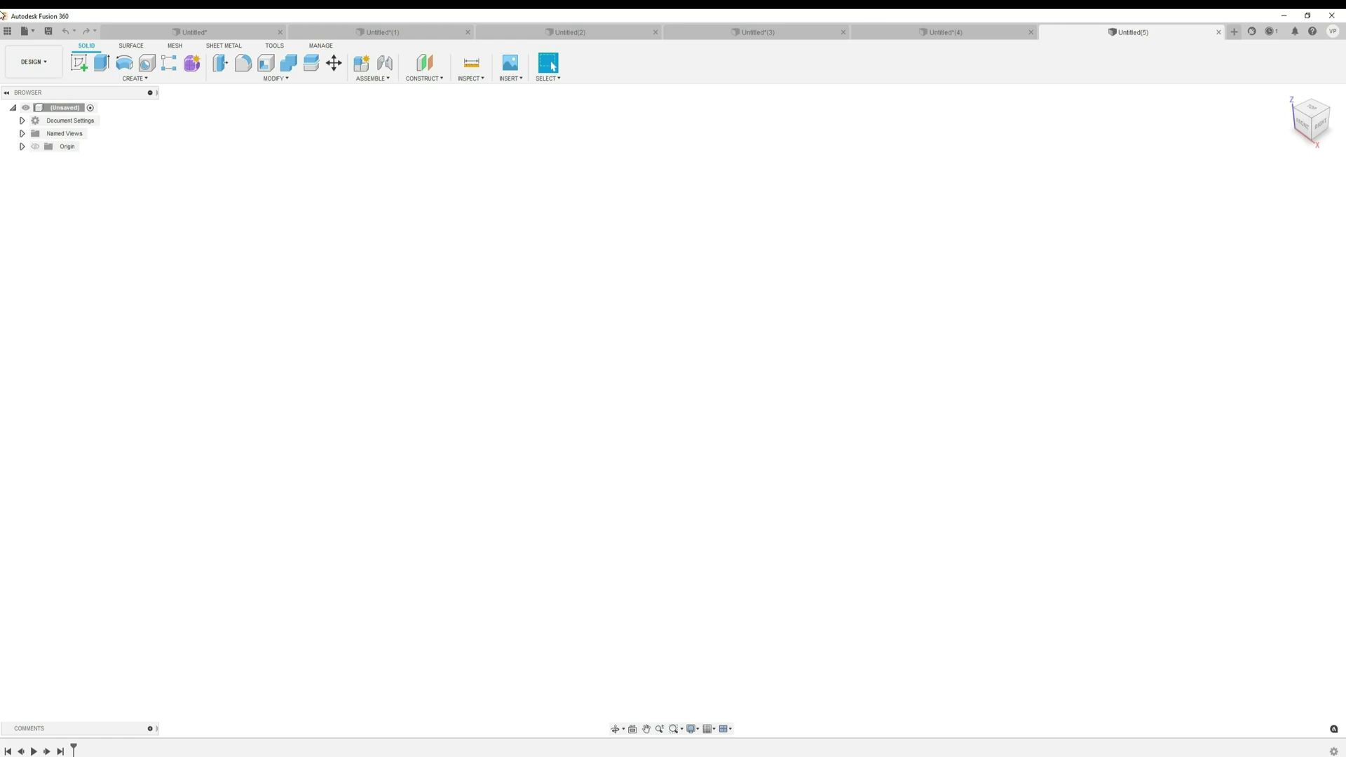
Save the empty design under the name 'Demo' so it becomes Demo v1
left_click(27, 32)
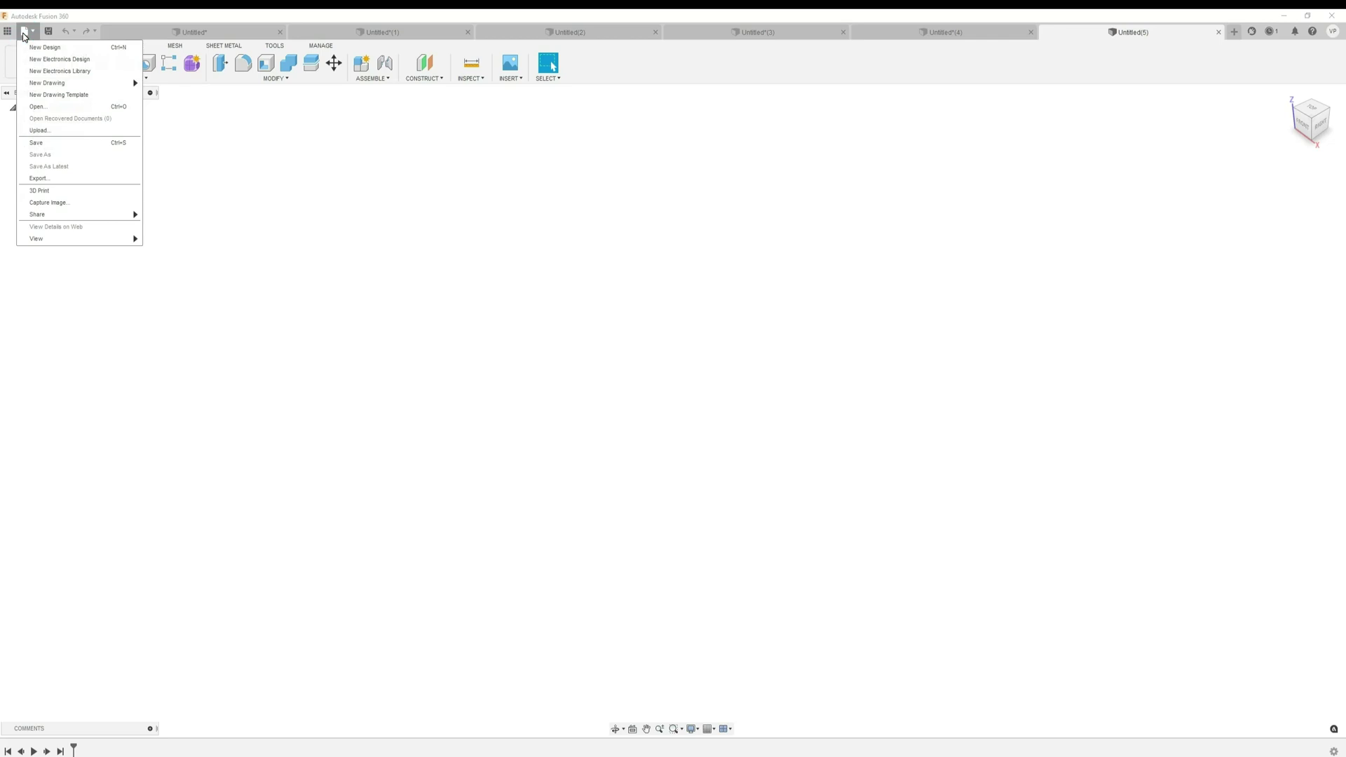
left_click(42, 147)
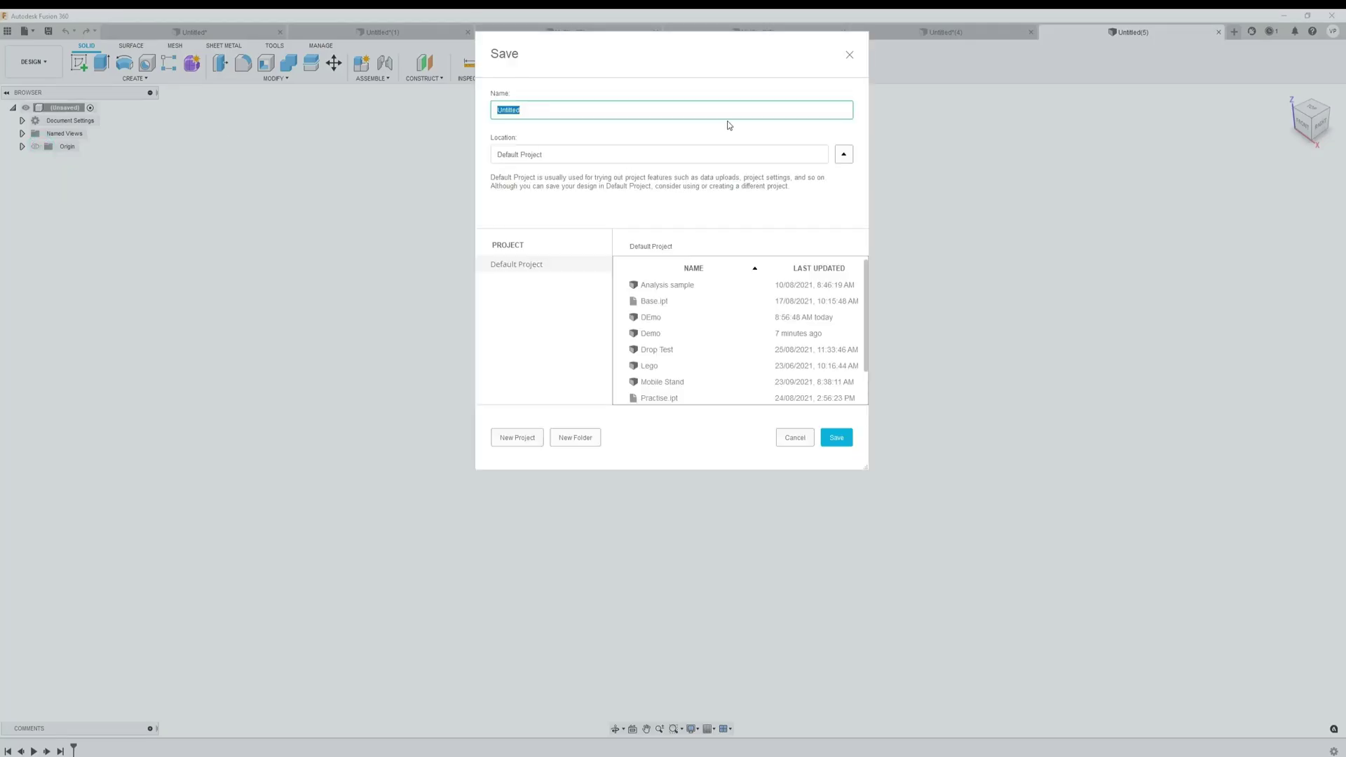
type("Demo")
key("Return")
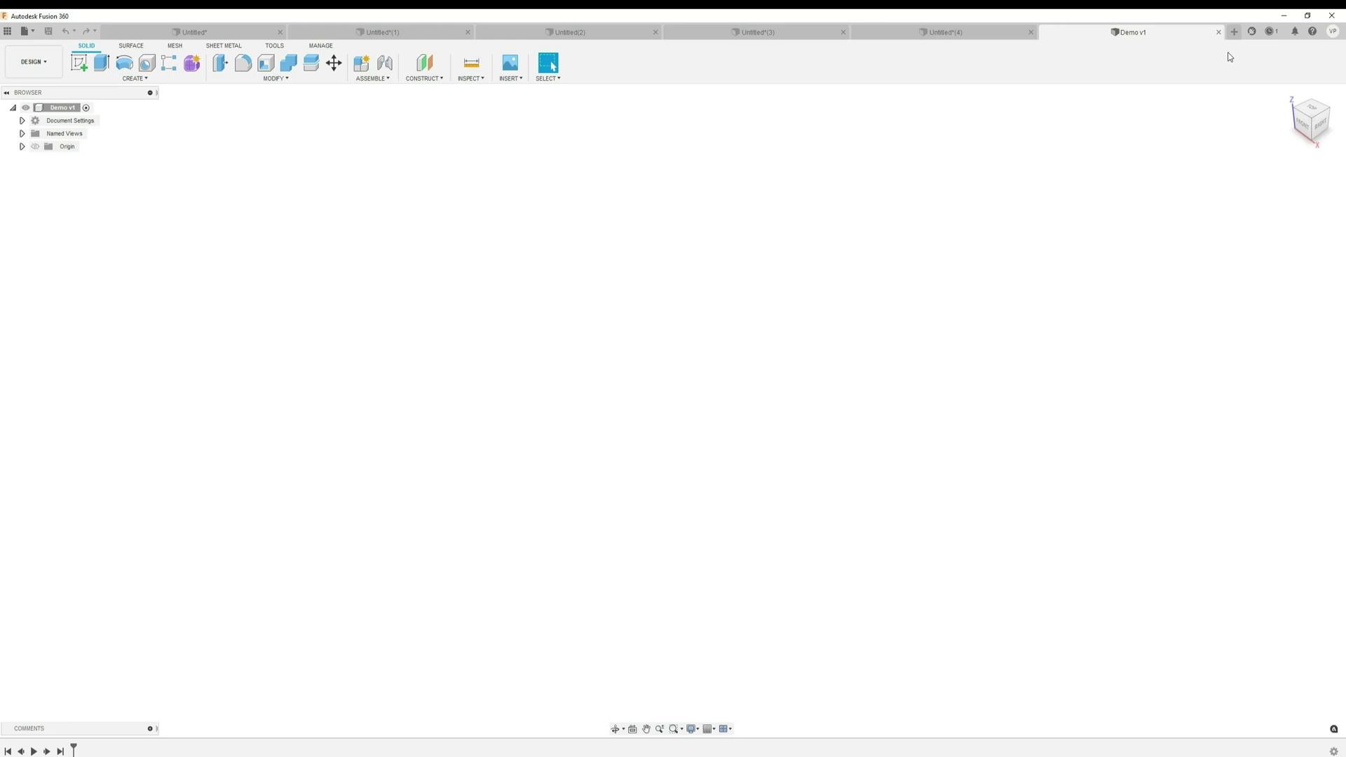
left_click(1332, 31)
left_click(1298, 62)
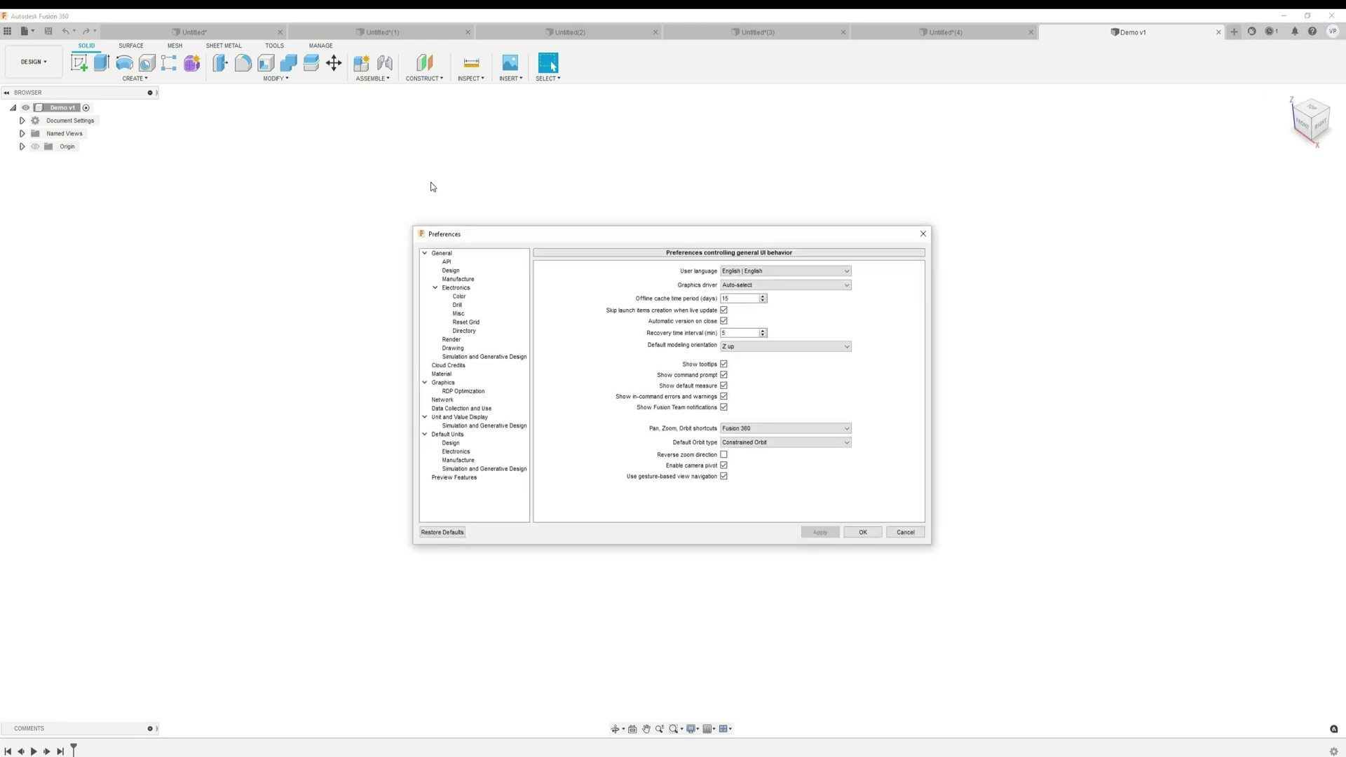
left_click(435, 253)
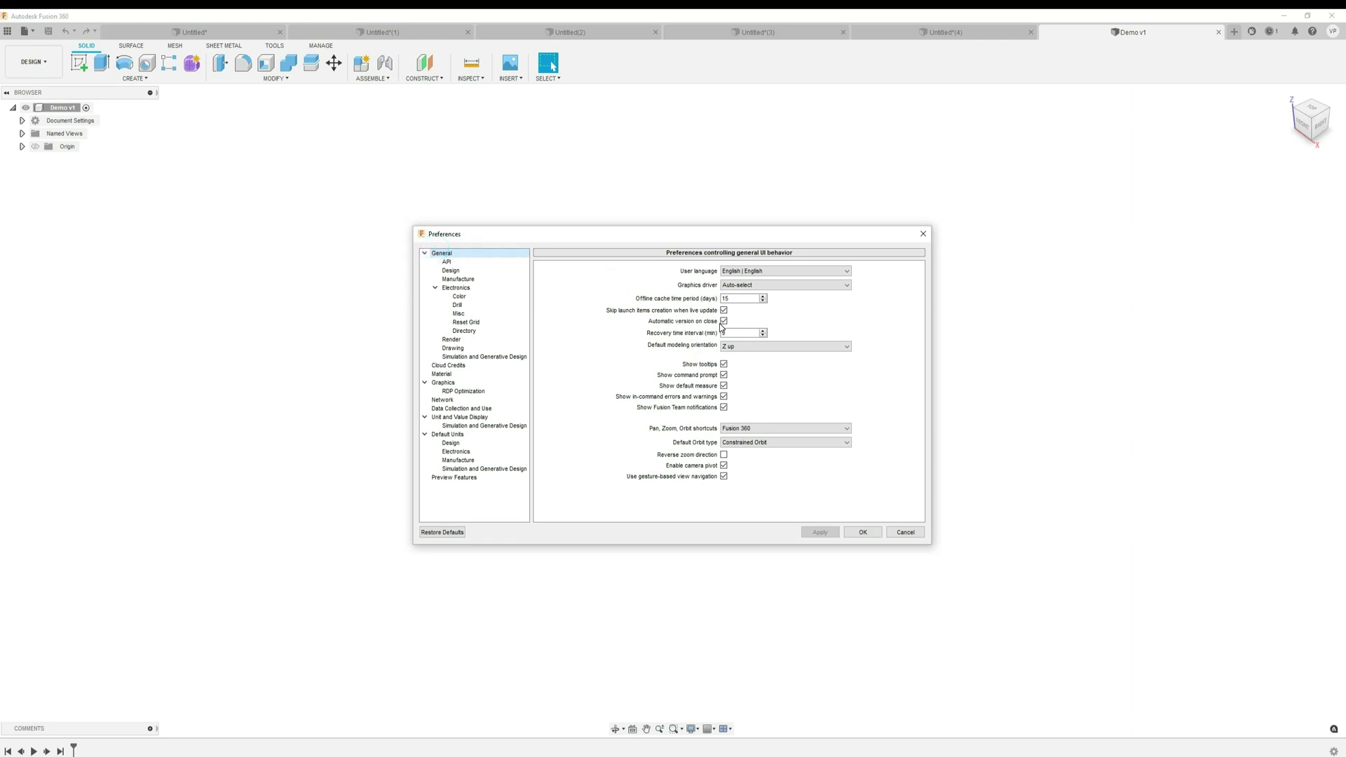
left_click(863, 532)
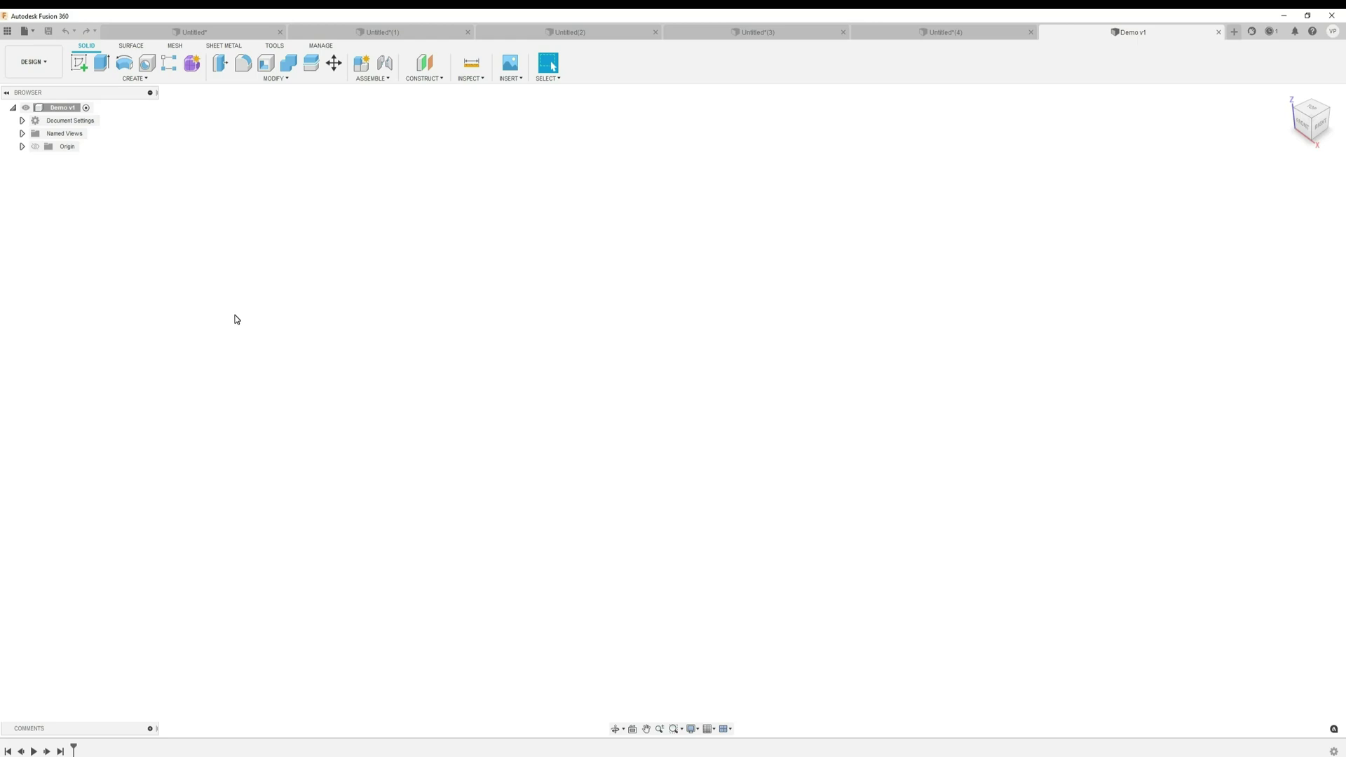
Sketch a circle on the XY plane whose edge starts at the origin
key("s")
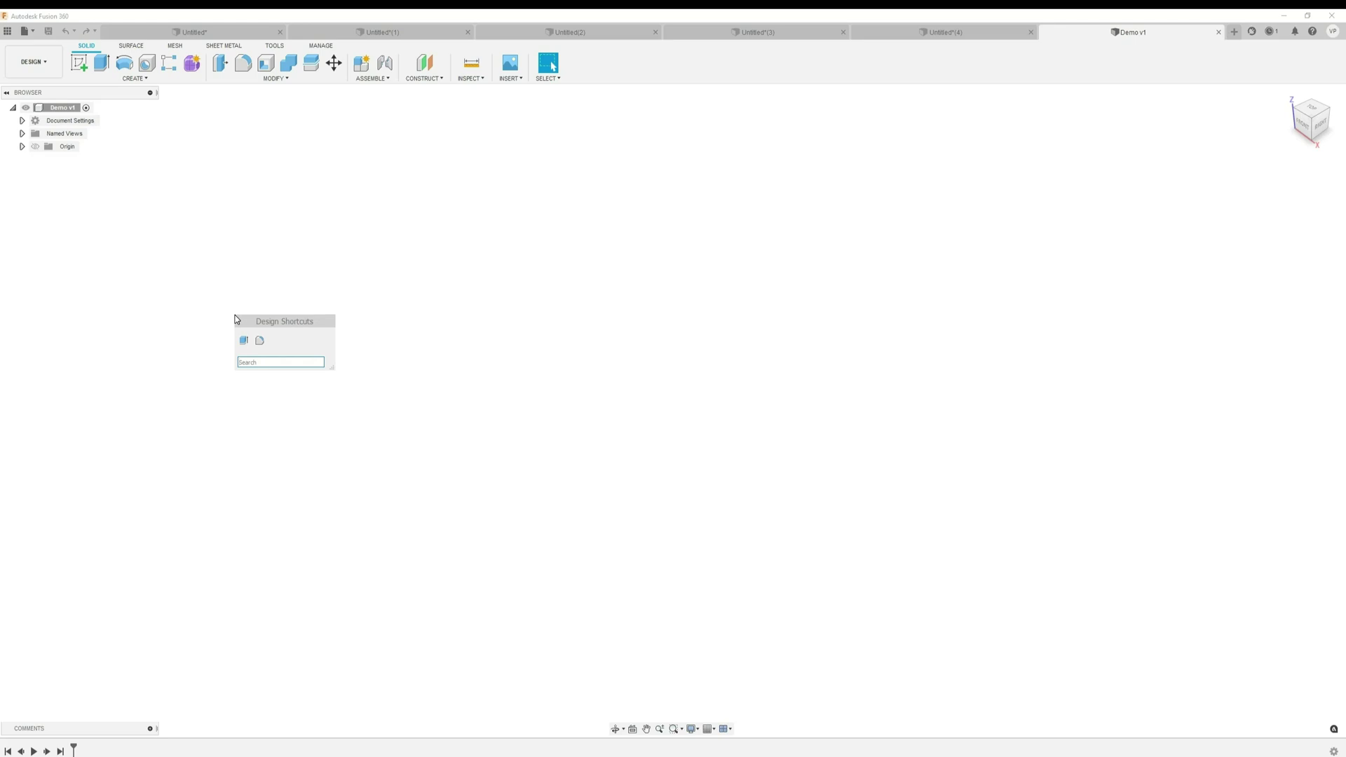
type("c")
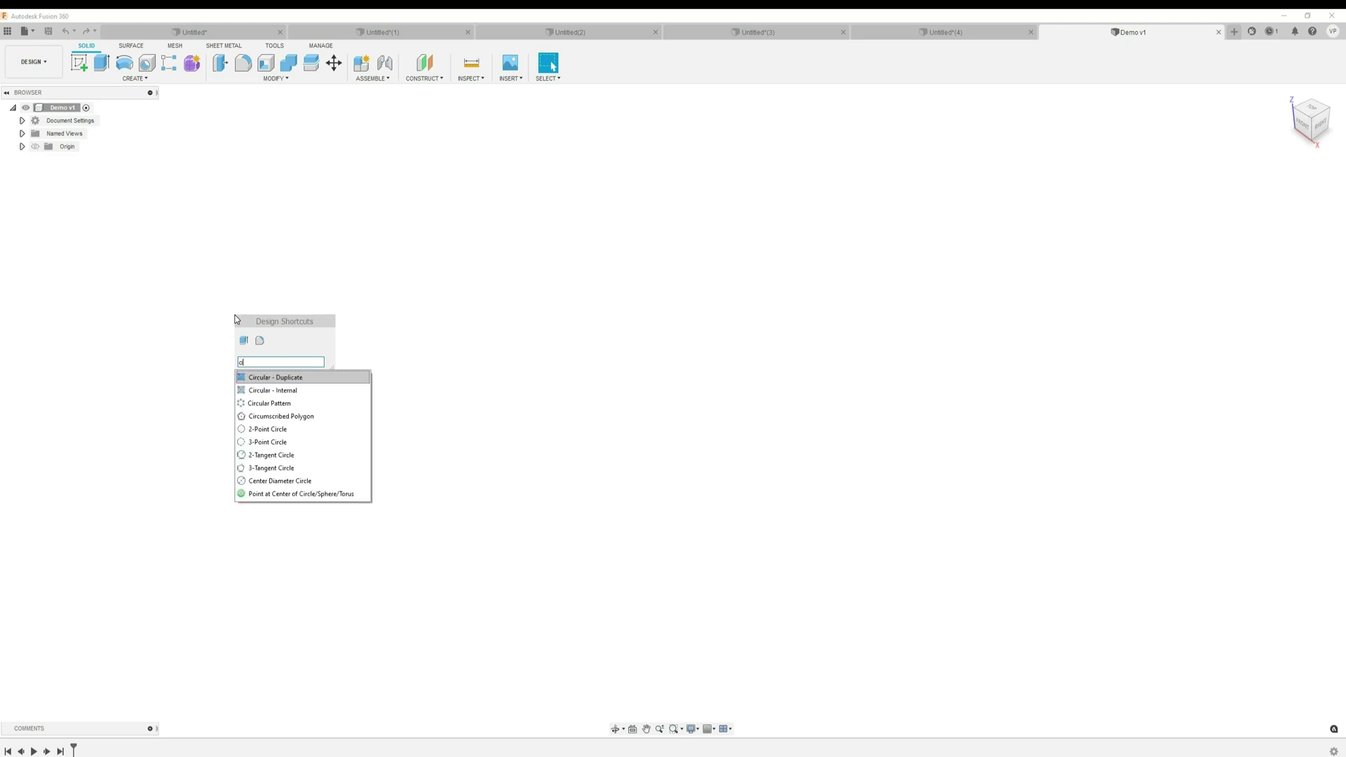
type("ircle")
key("Return")
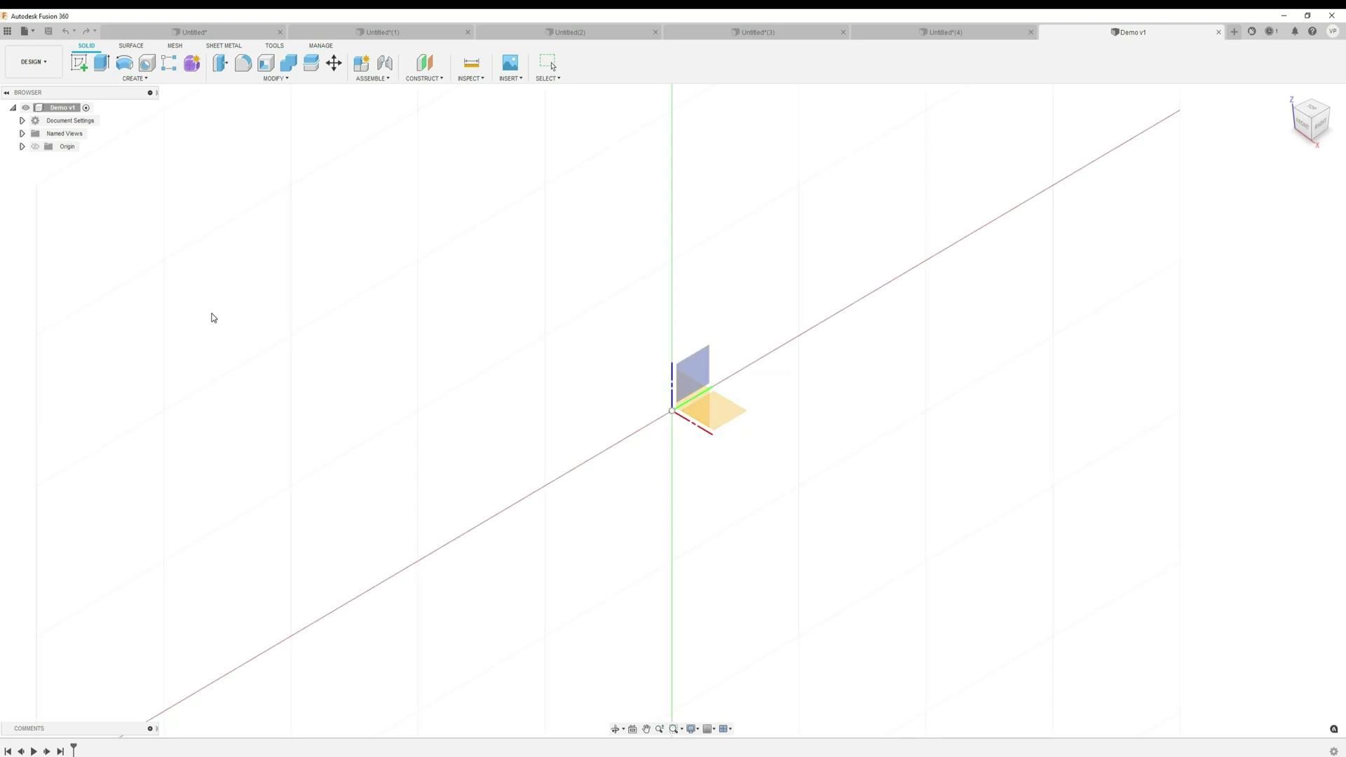
left_click(726, 405)
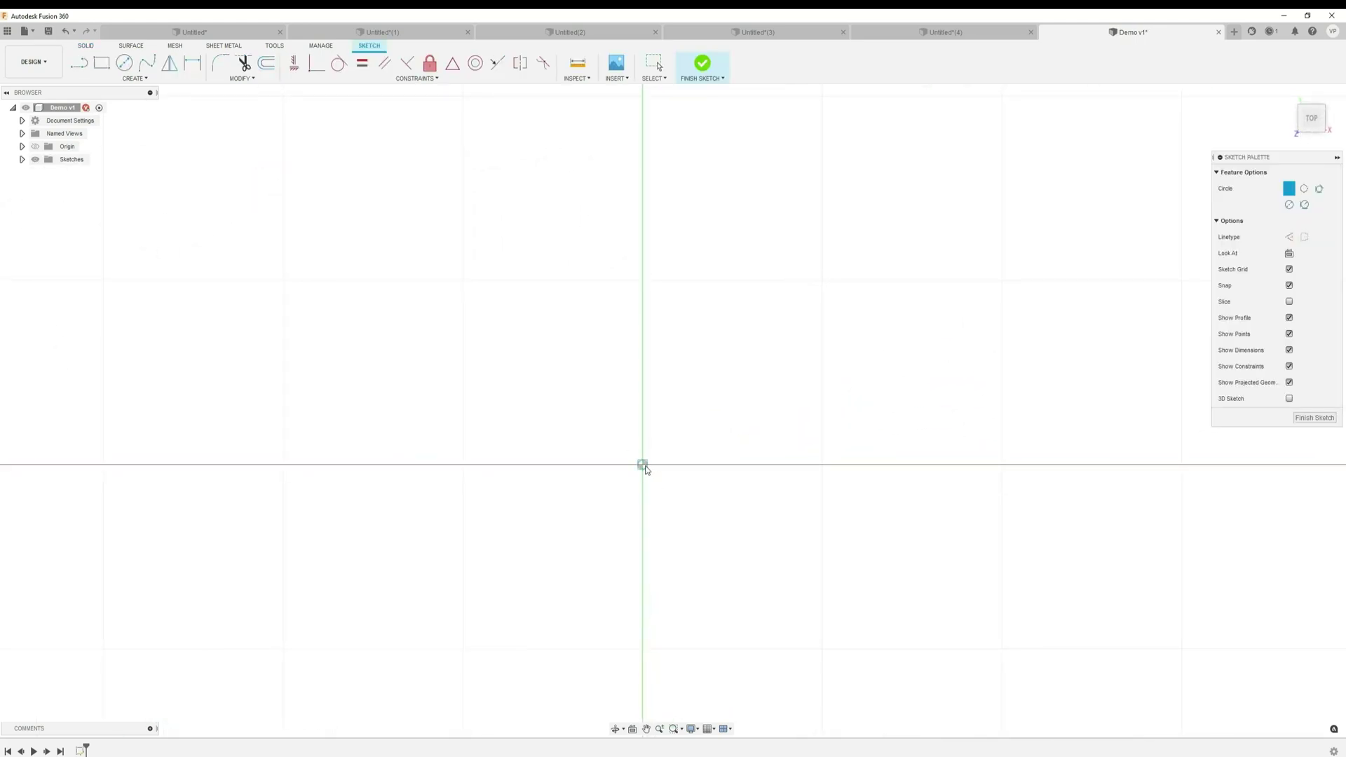
left_click(642, 465)
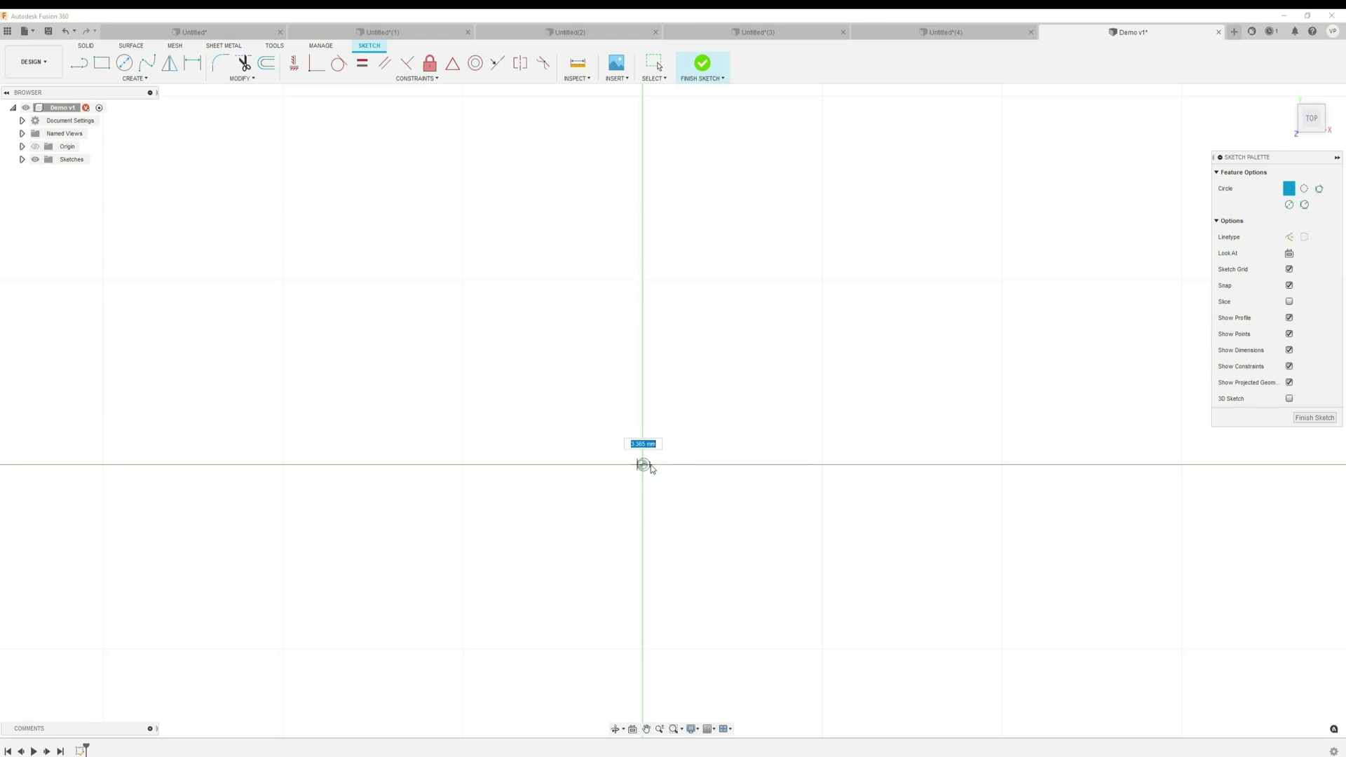
left_click(776, 390)
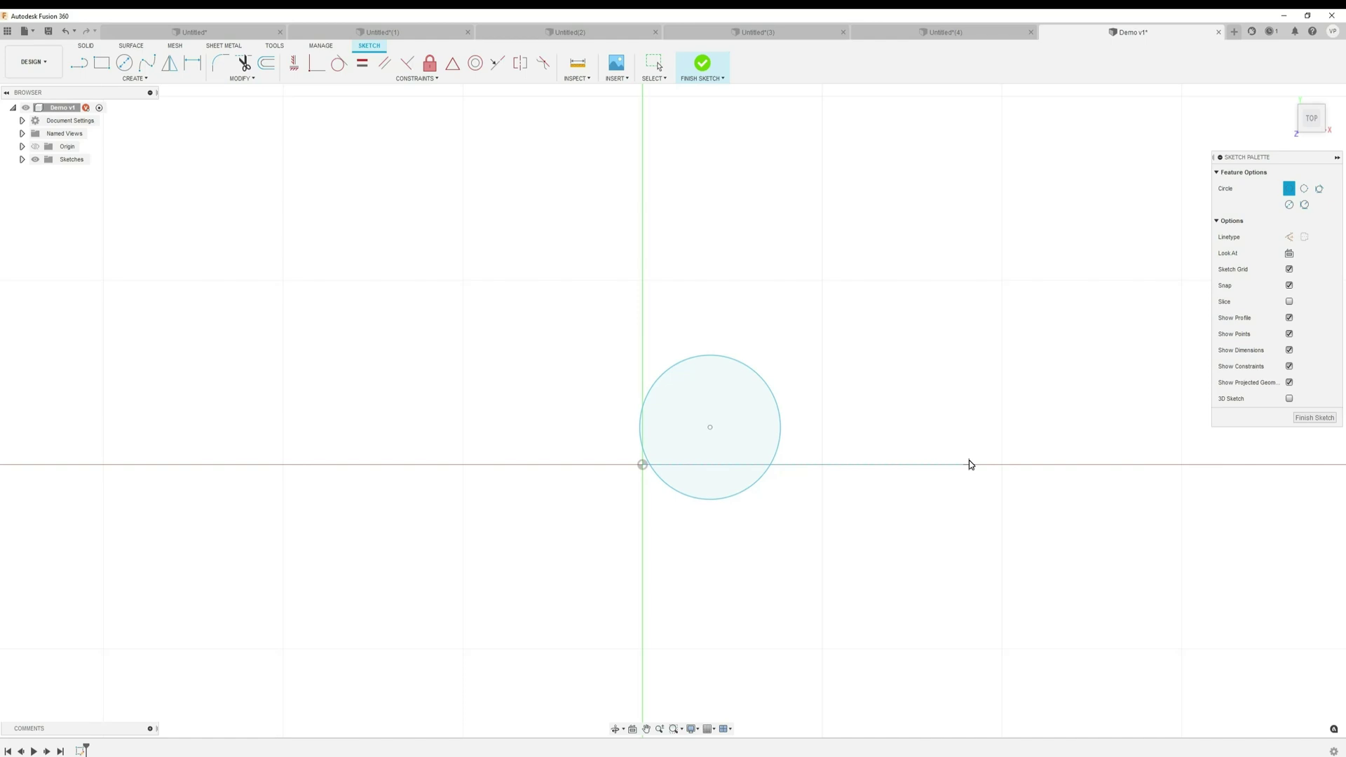
key("s")
mouse_move(994, 473)
left_mouse_down()
mouse_move(766, 313)
mouse_move(752, 250)
left_mouse_up()
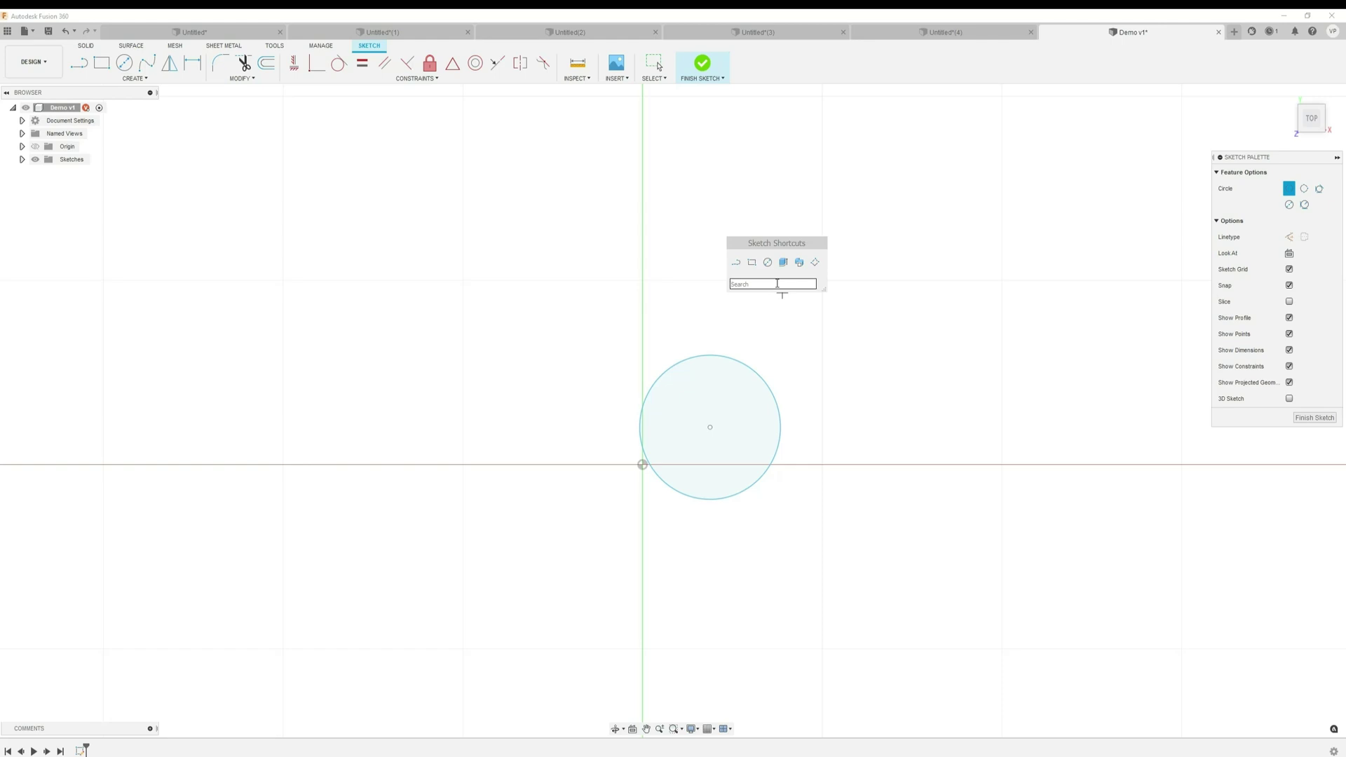
Add Circular Pattern to the sketch shortcuts and cancel the accidental circle
type("patt")
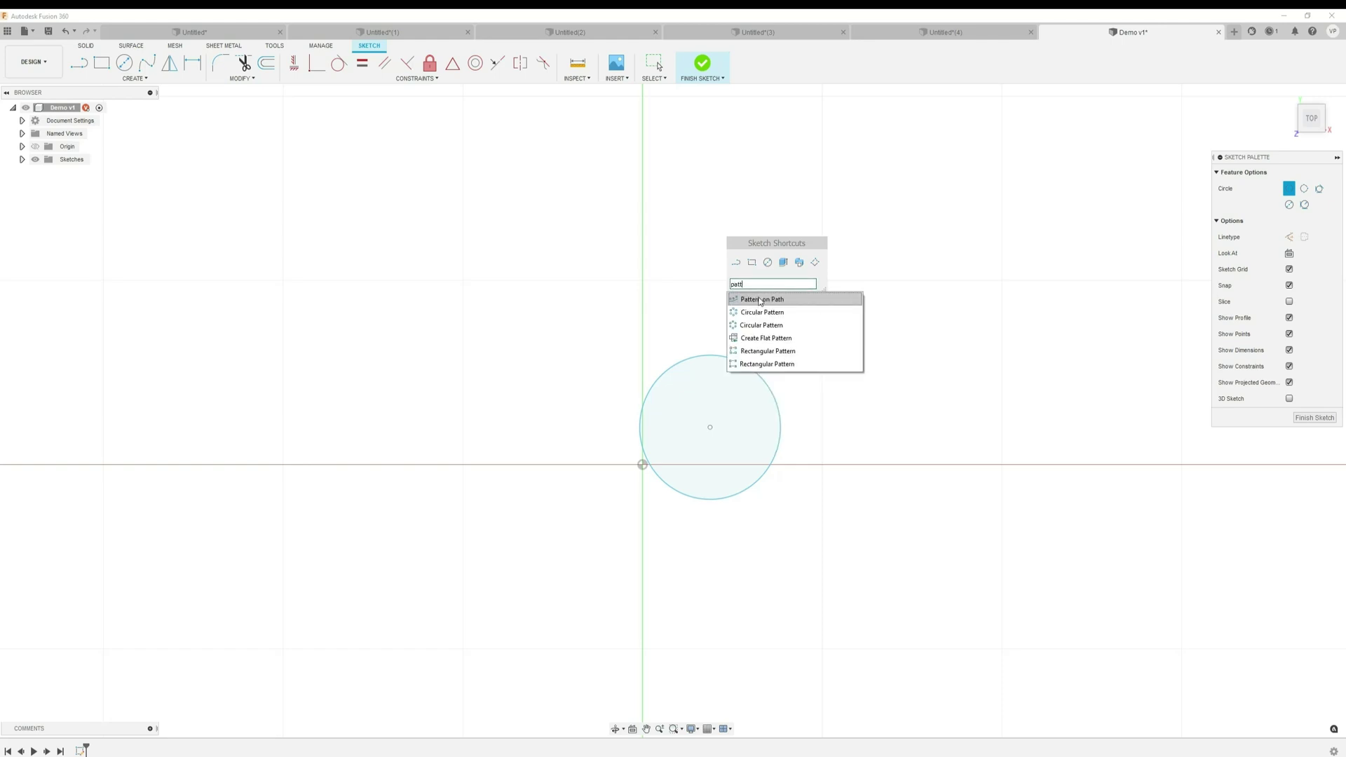
key("Down")
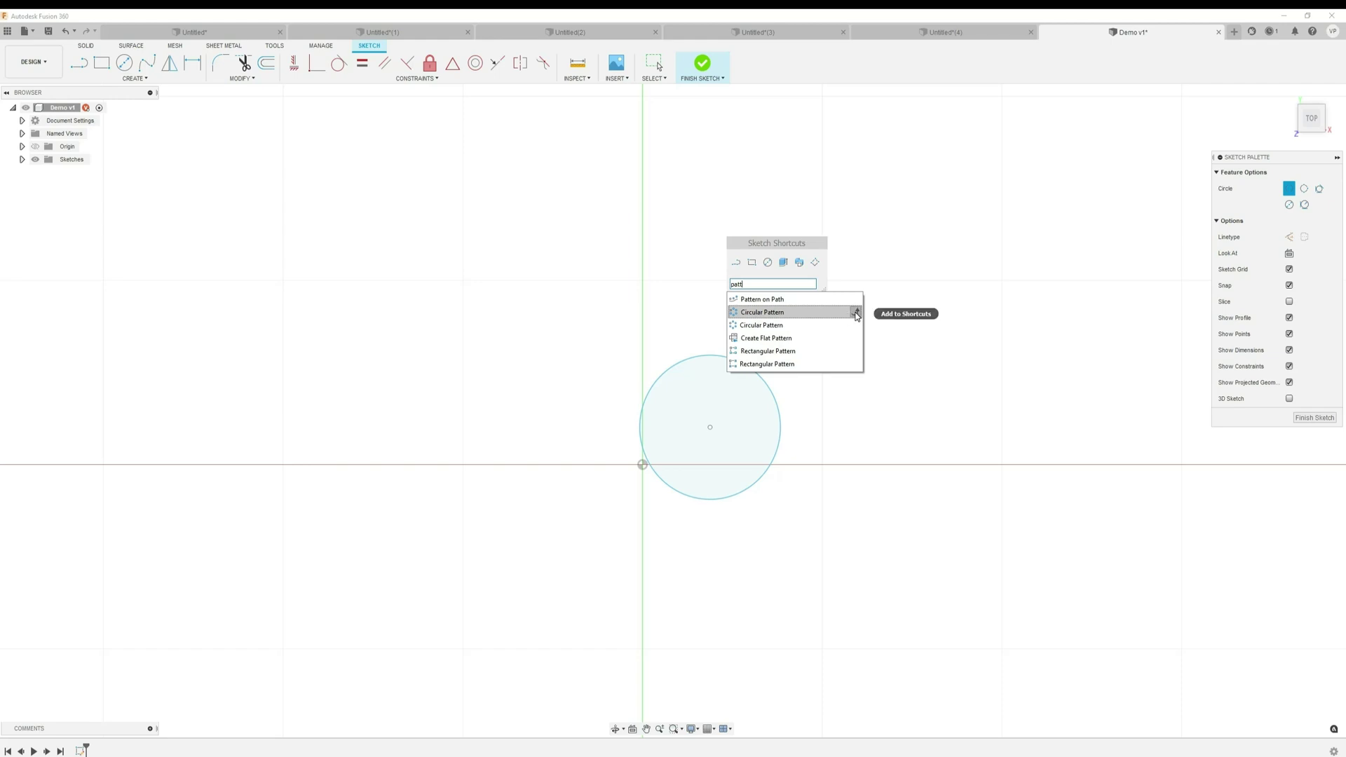
left_click(857, 313)
left_click(783, 292)
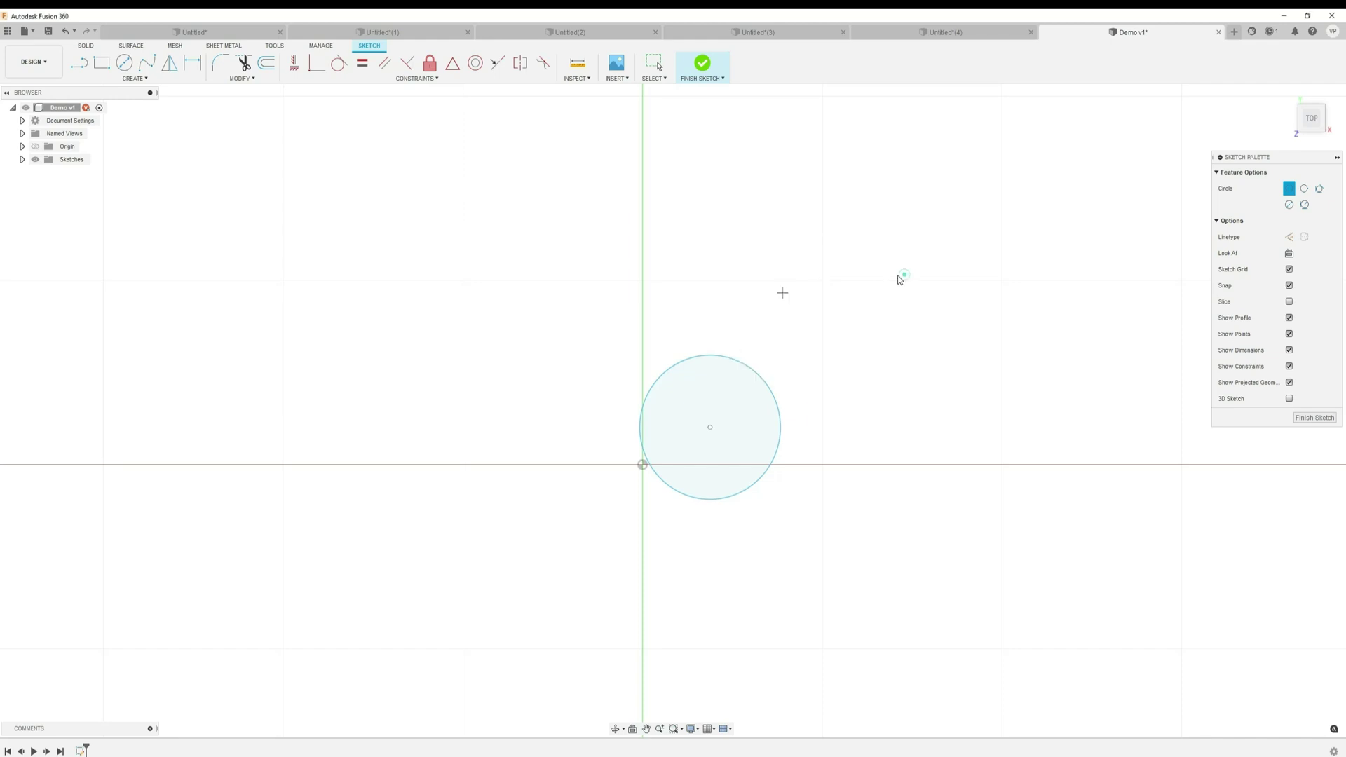
key("Escape")
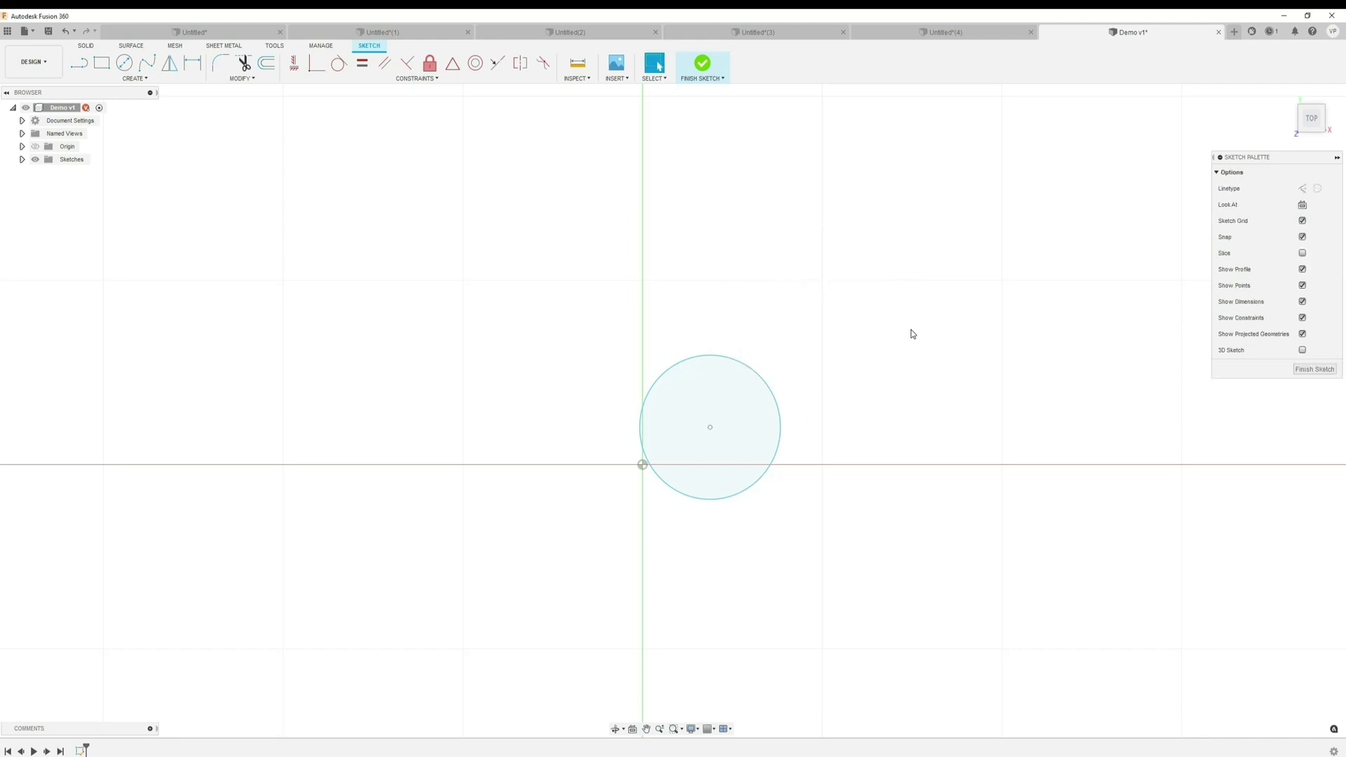
Try a circular pattern of the circle around the origin, then cancel it
key("s")
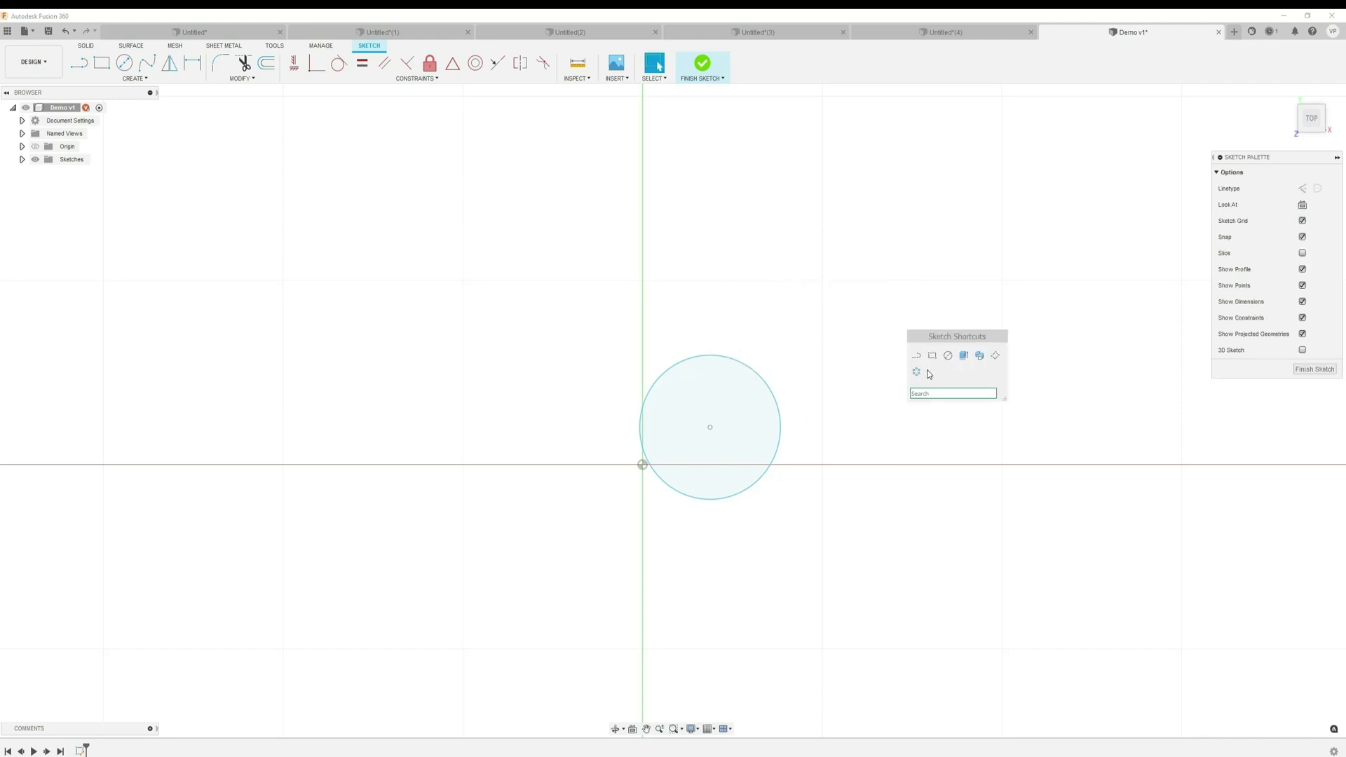
left_click(916, 371)
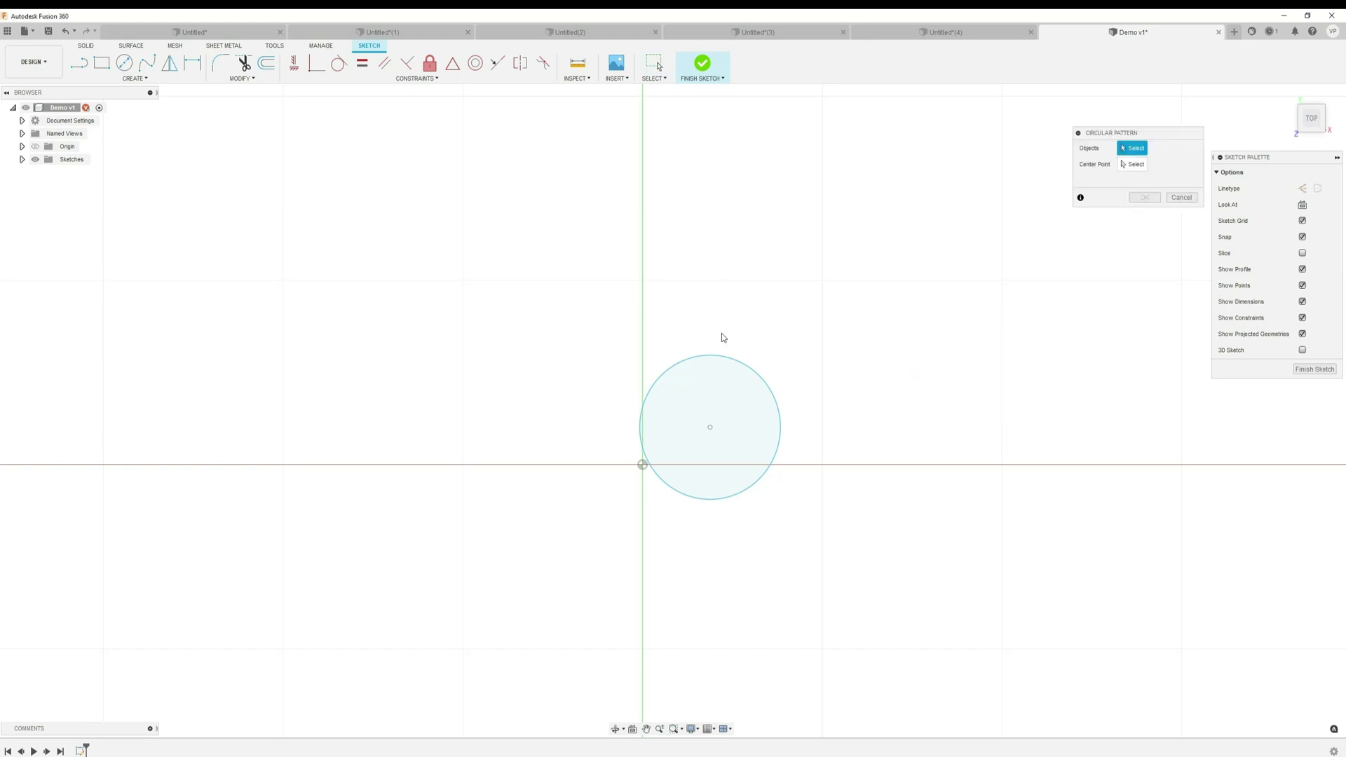
left_click(726, 357)
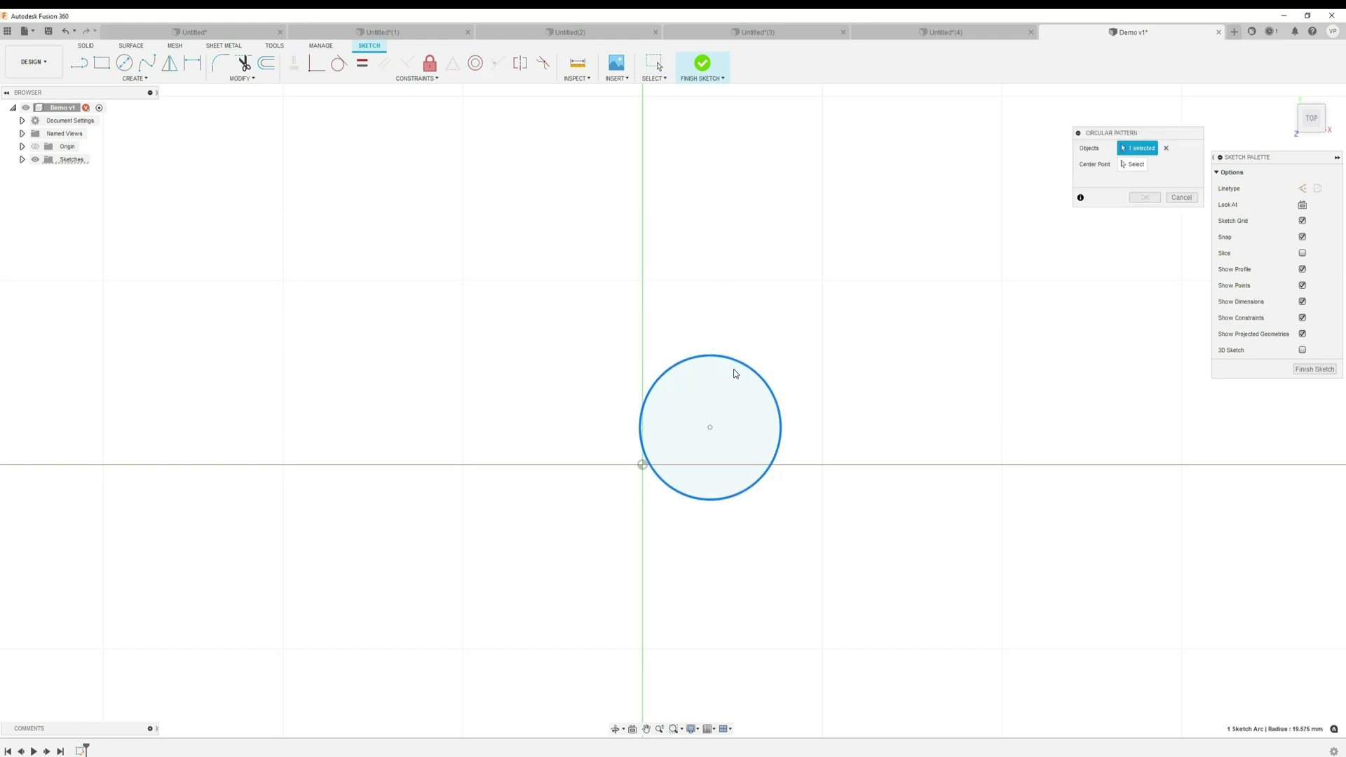
left_click(642, 464)
left_click(1170, 198)
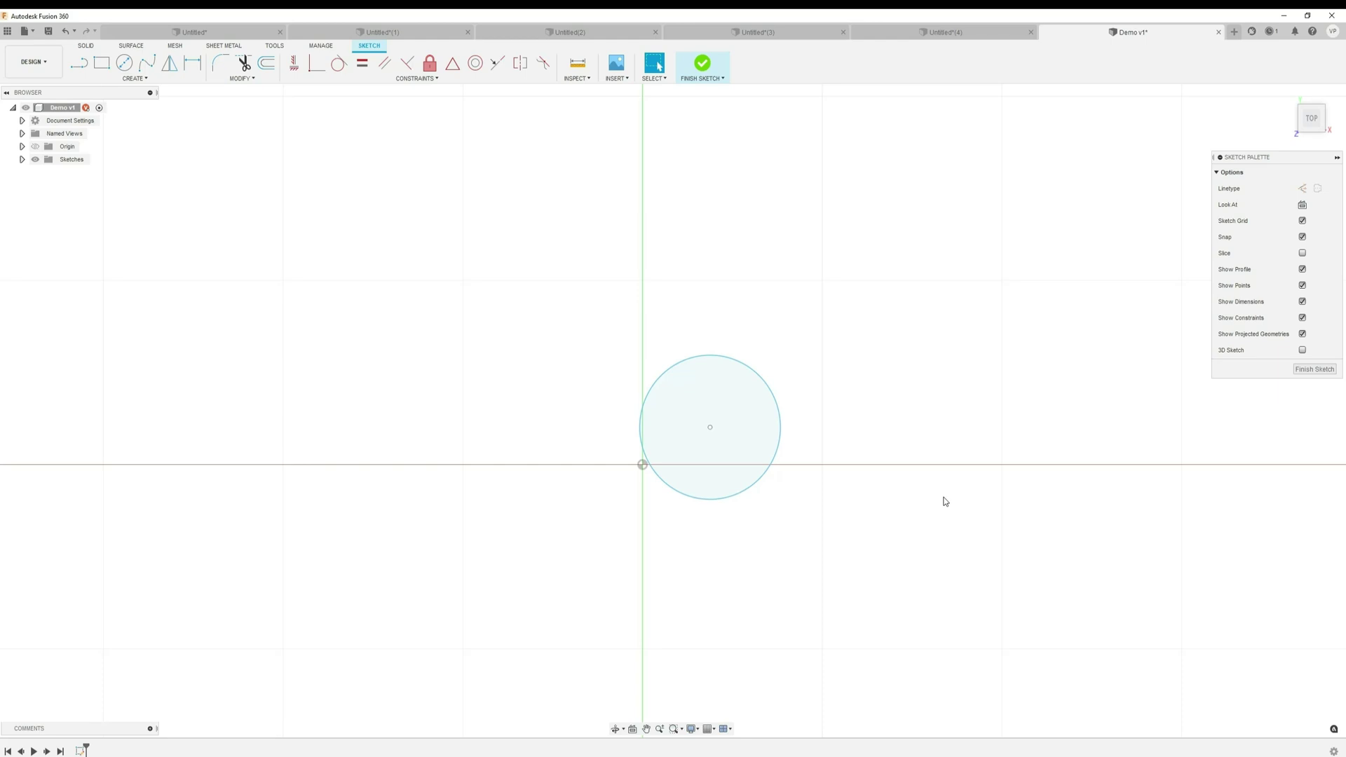
Dimension the circle's diameter to 40 mm
left_click(663, 379)
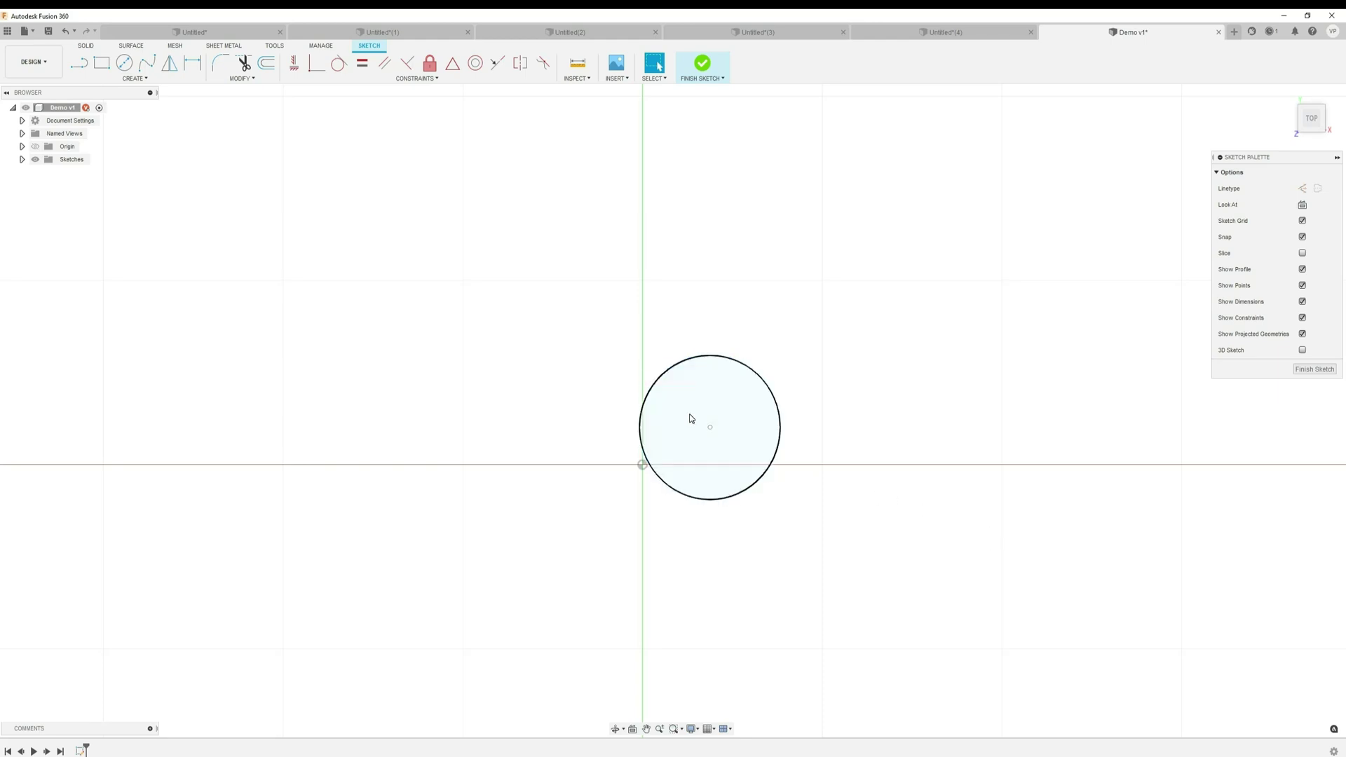
key("d")
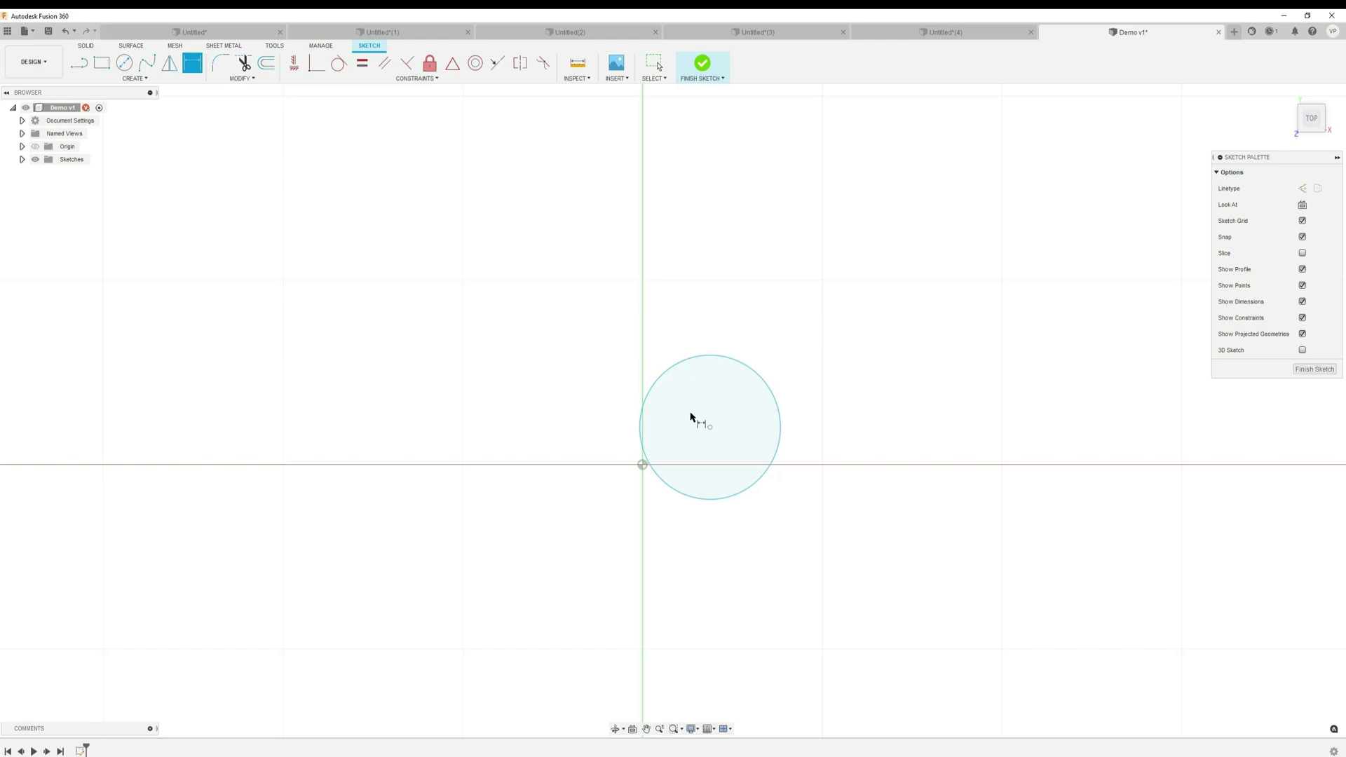
left_click(667, 371)
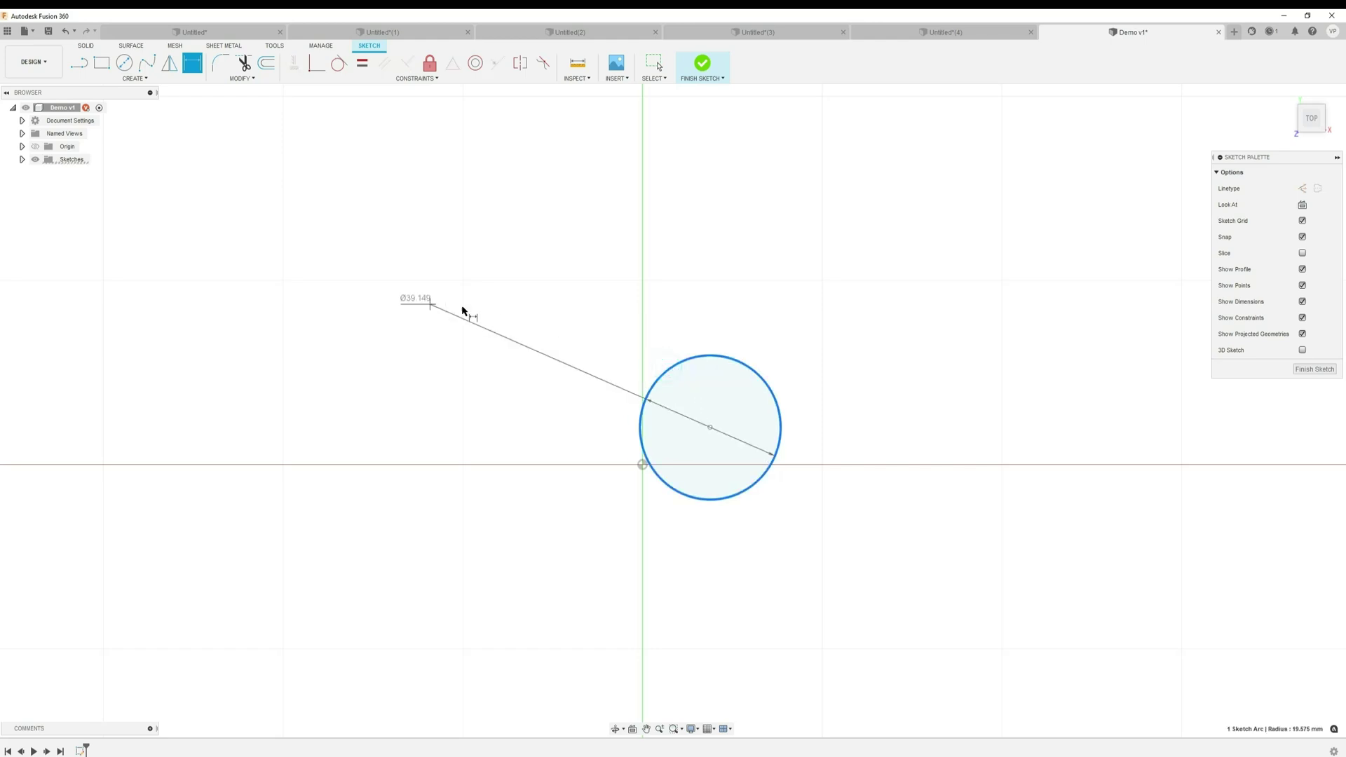
left_click(518, 313)
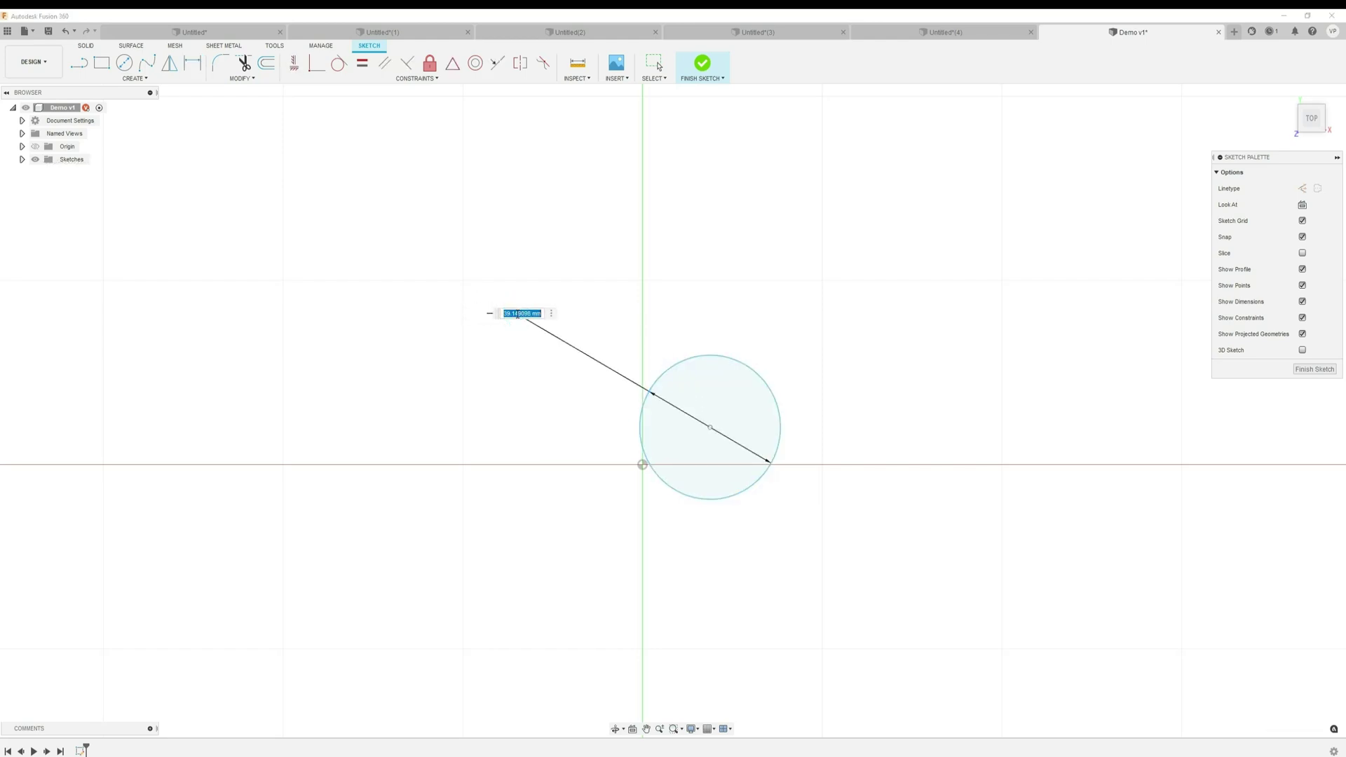
type("40")
key("Return")
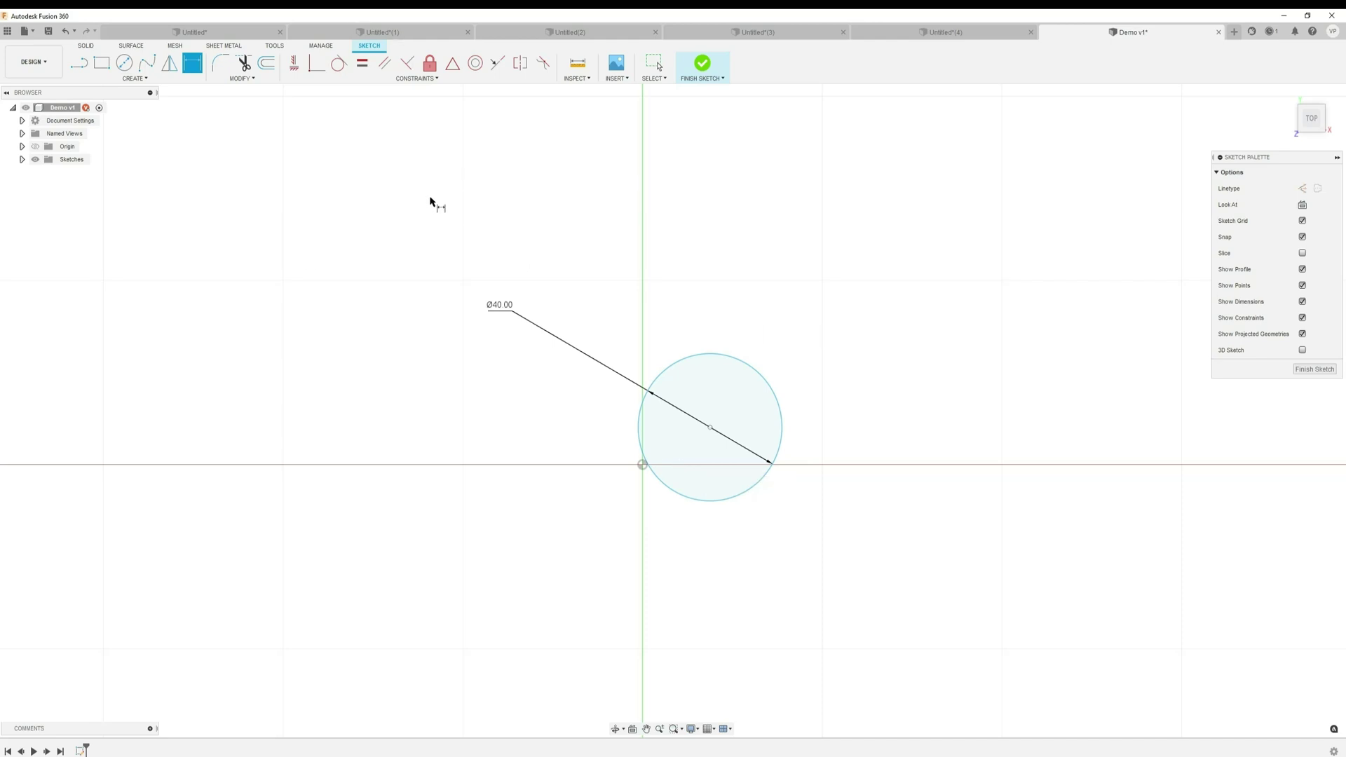
key("Escape")
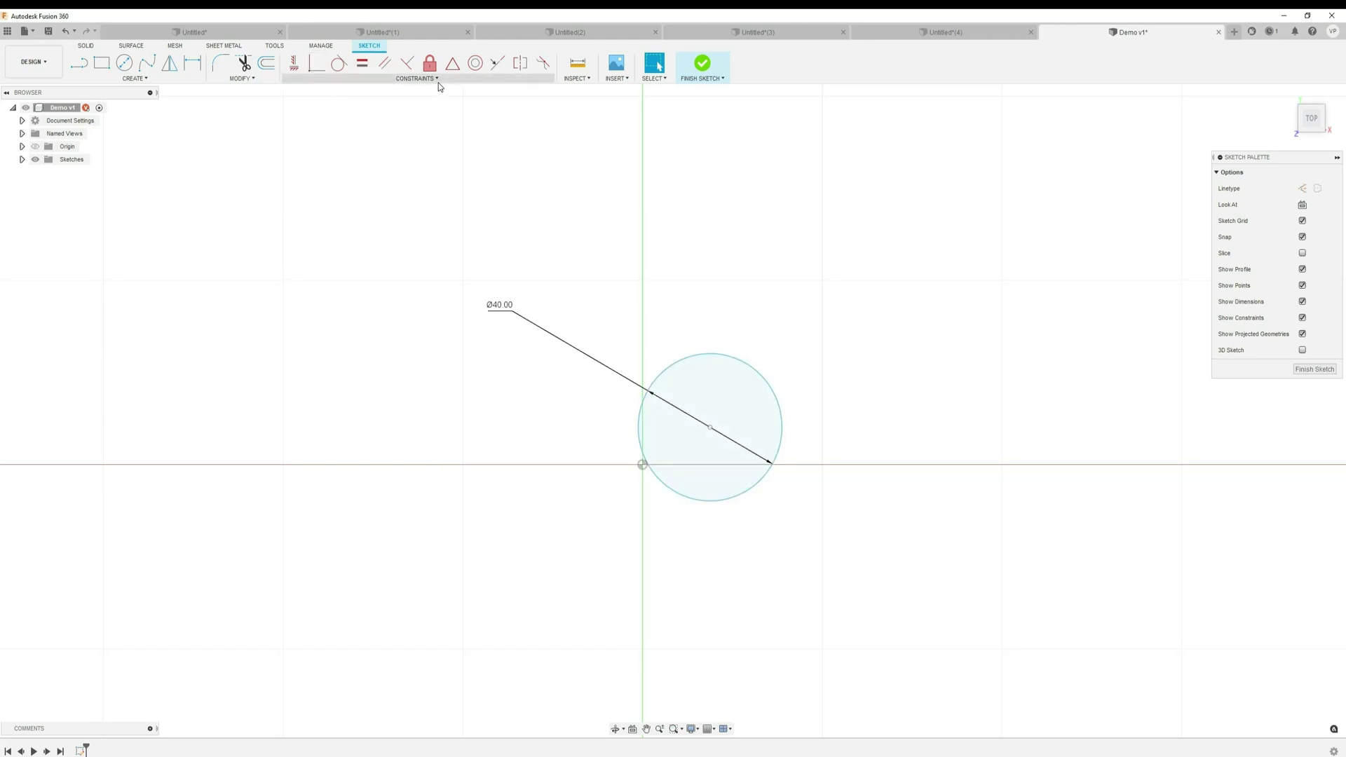
Make the circle's centre coincident with the sketch origin
left_click(317, 63)
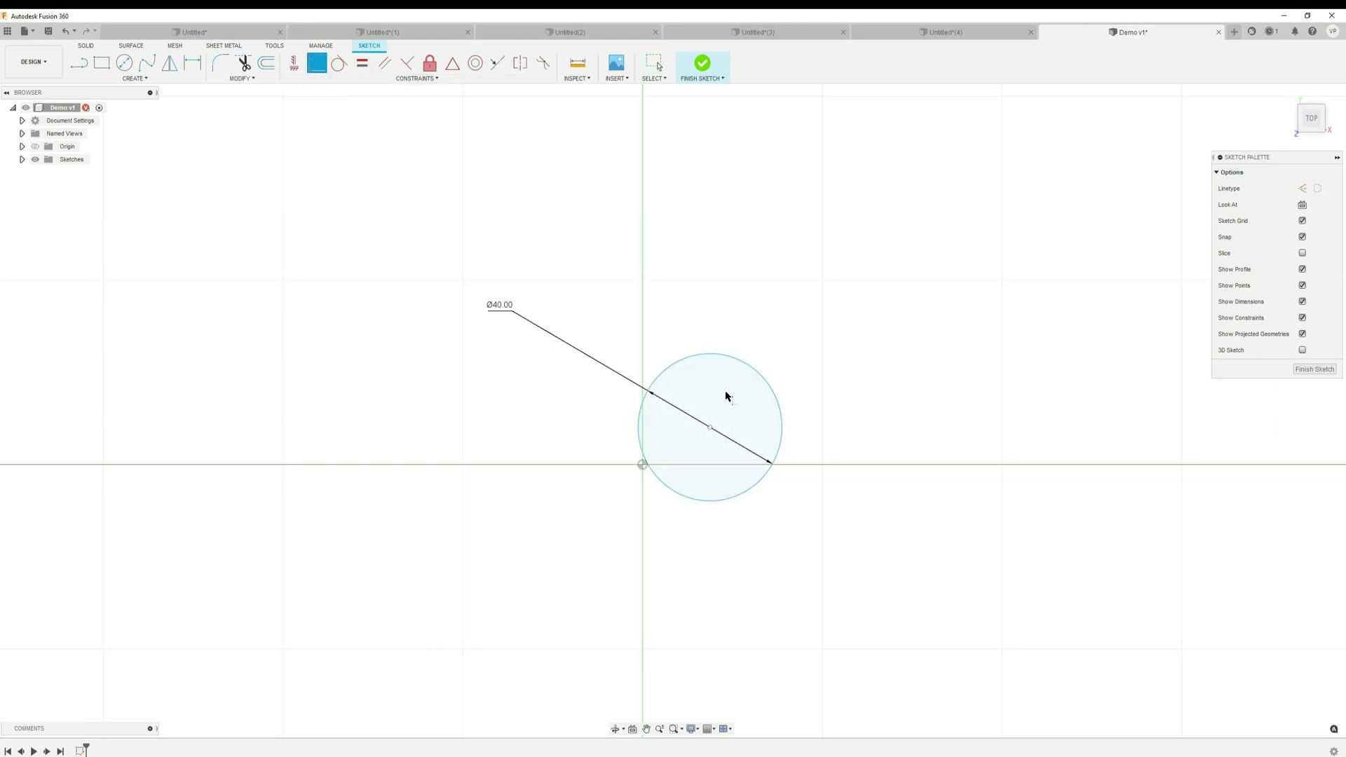
left_click(710, 429)
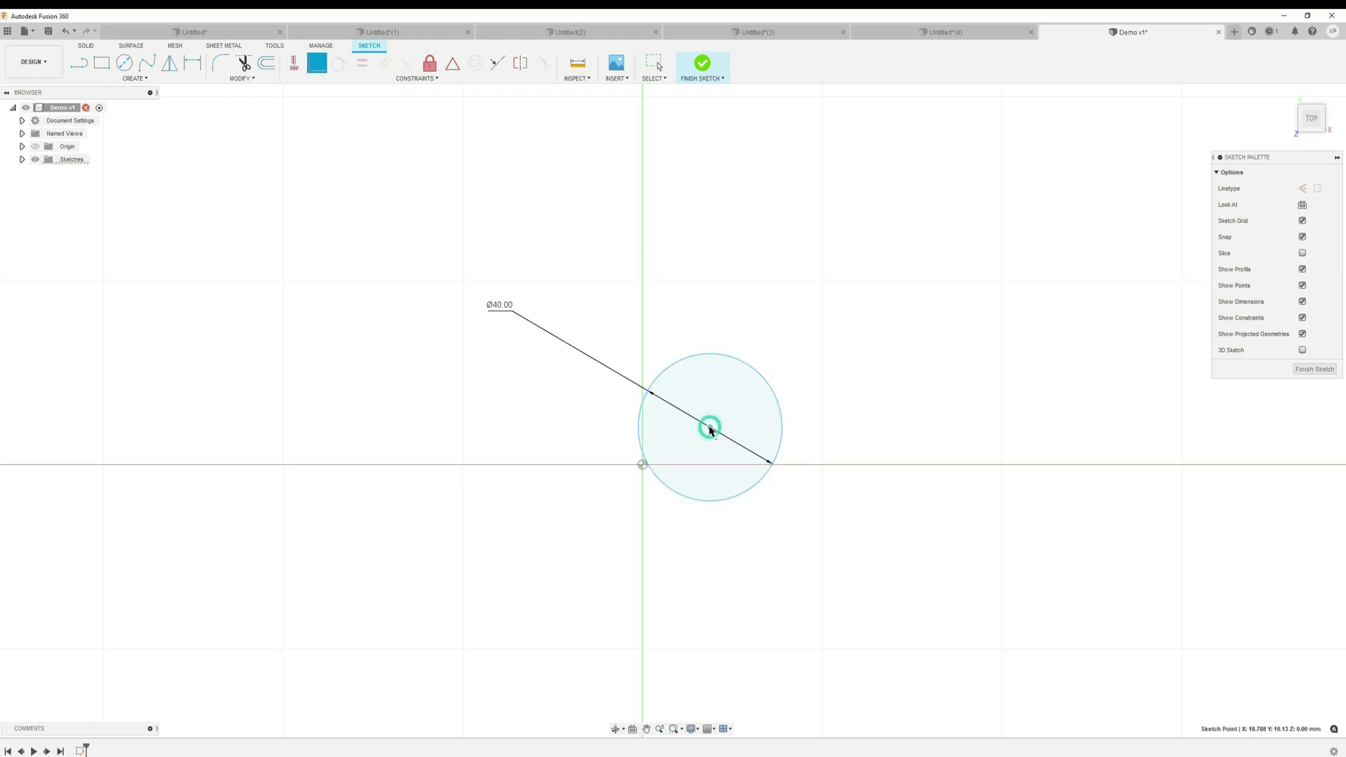
left_click(642, 465)
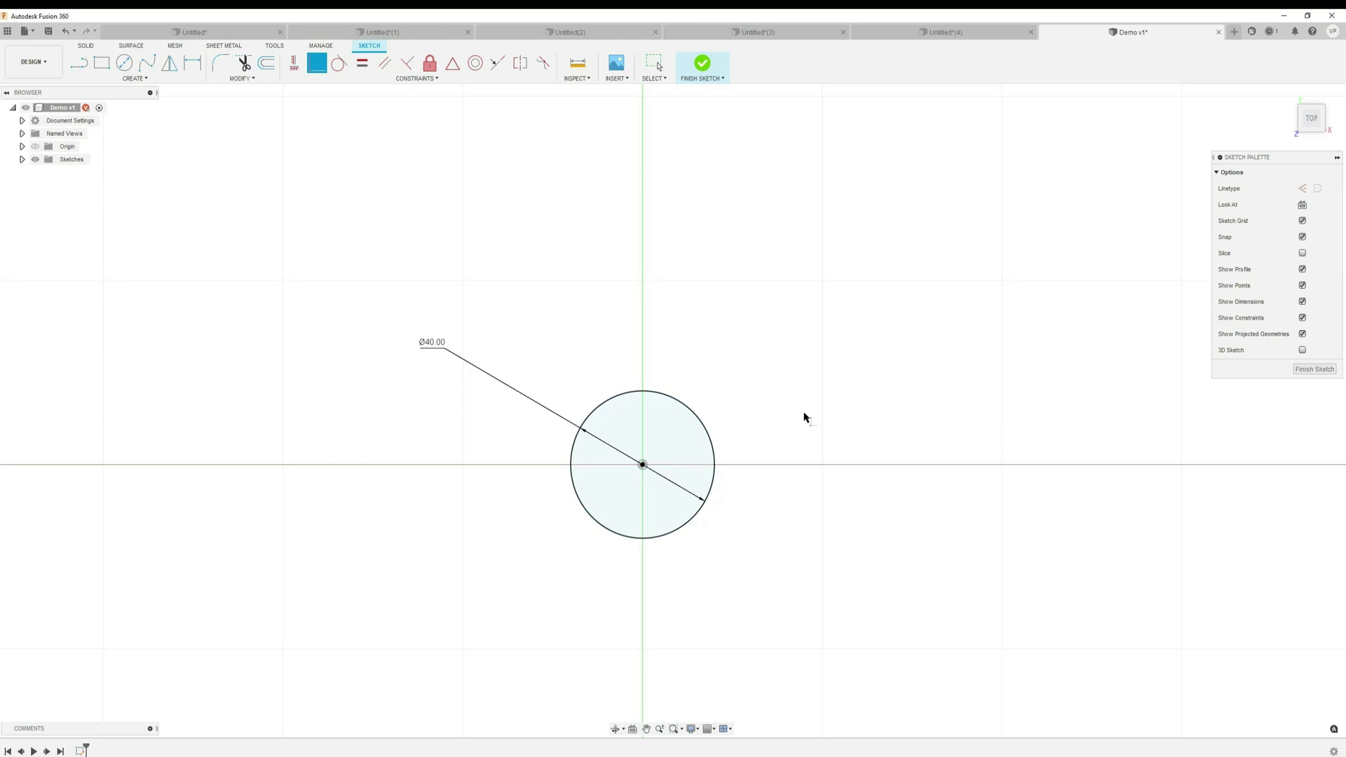
Add a second diameter dimension to the circle as a driven dimension
key("Escape")
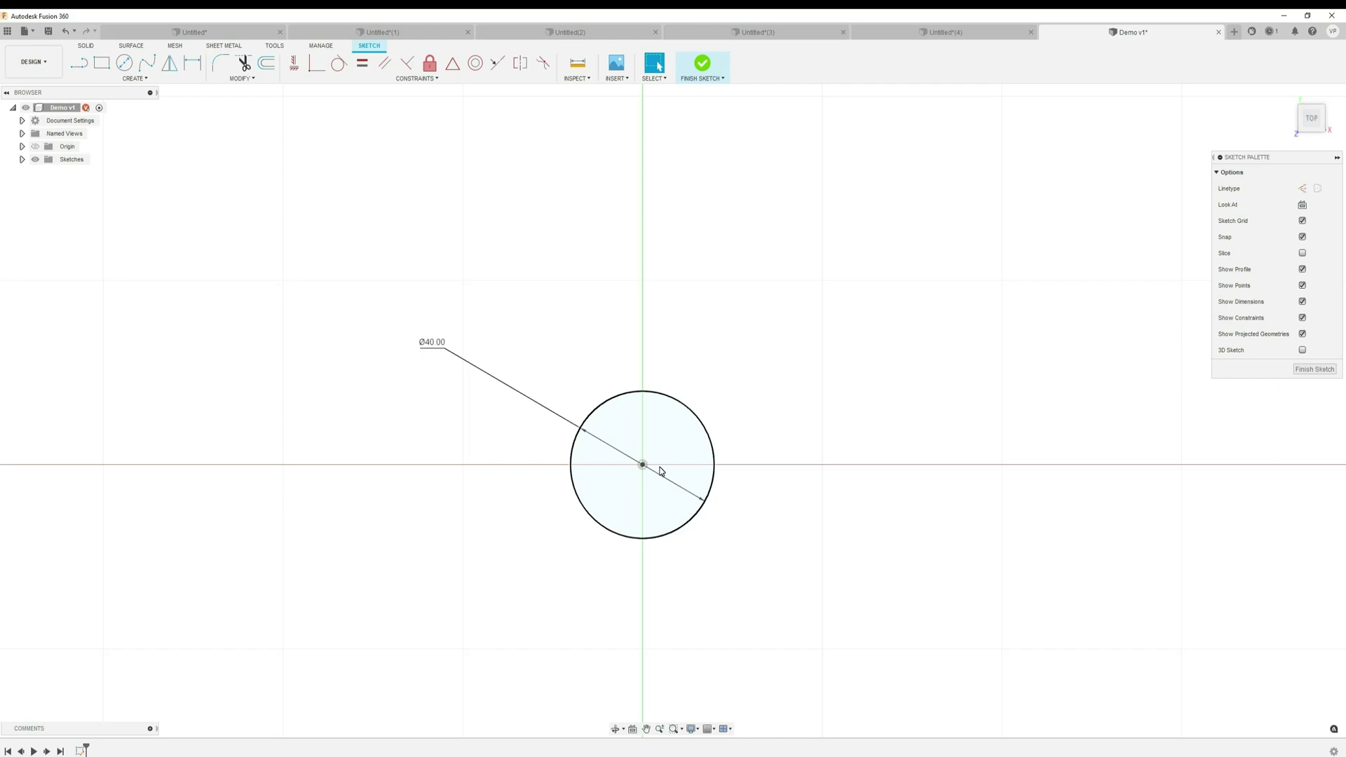
key("d")
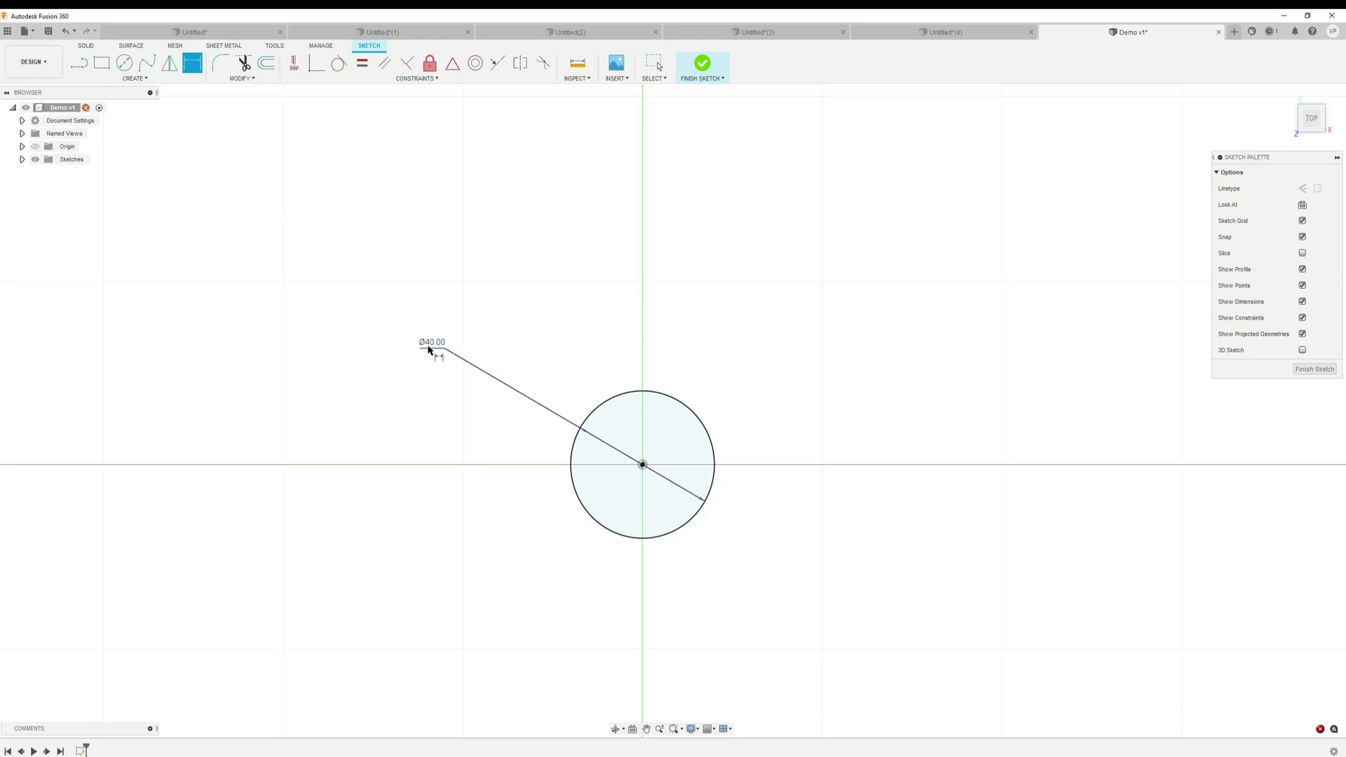
left_click(711, 444)
left_click(763, 456)
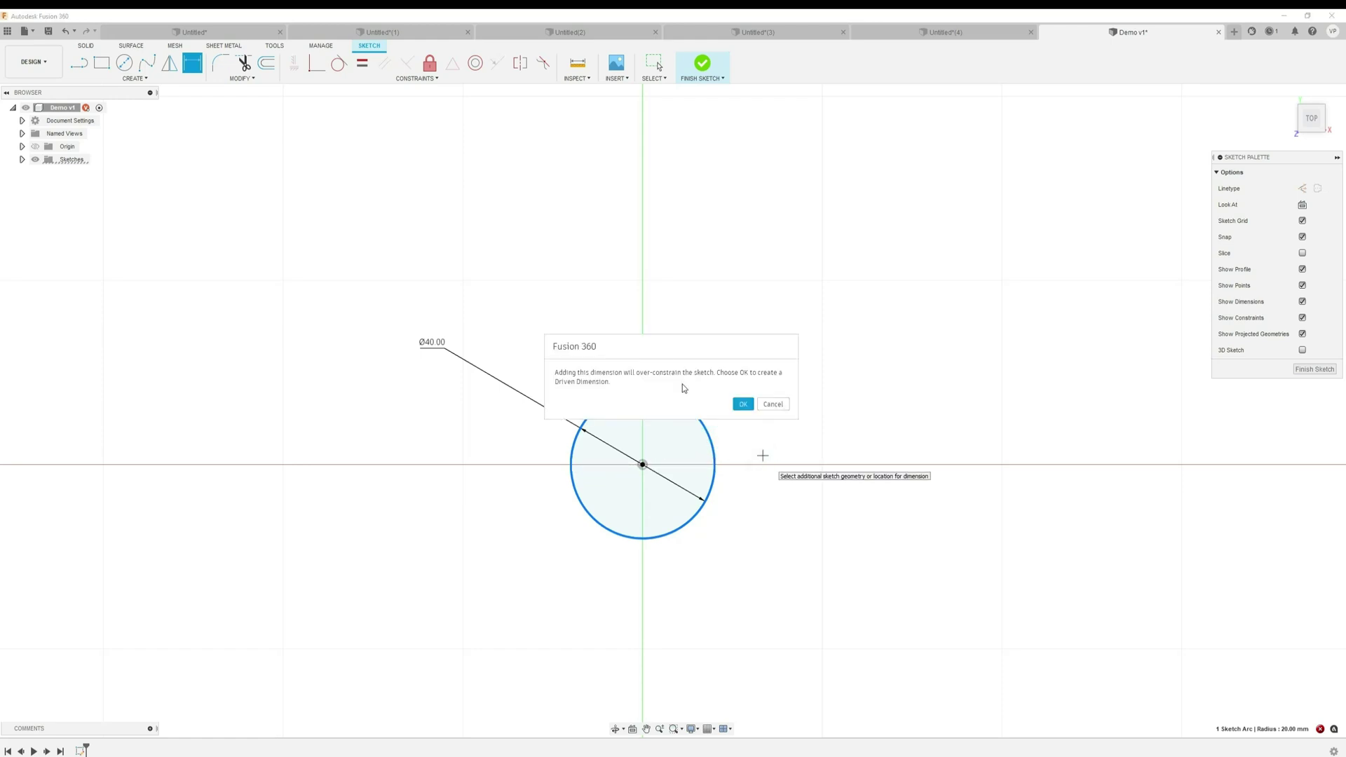
left_click_drag(668, 340, 609, 244)
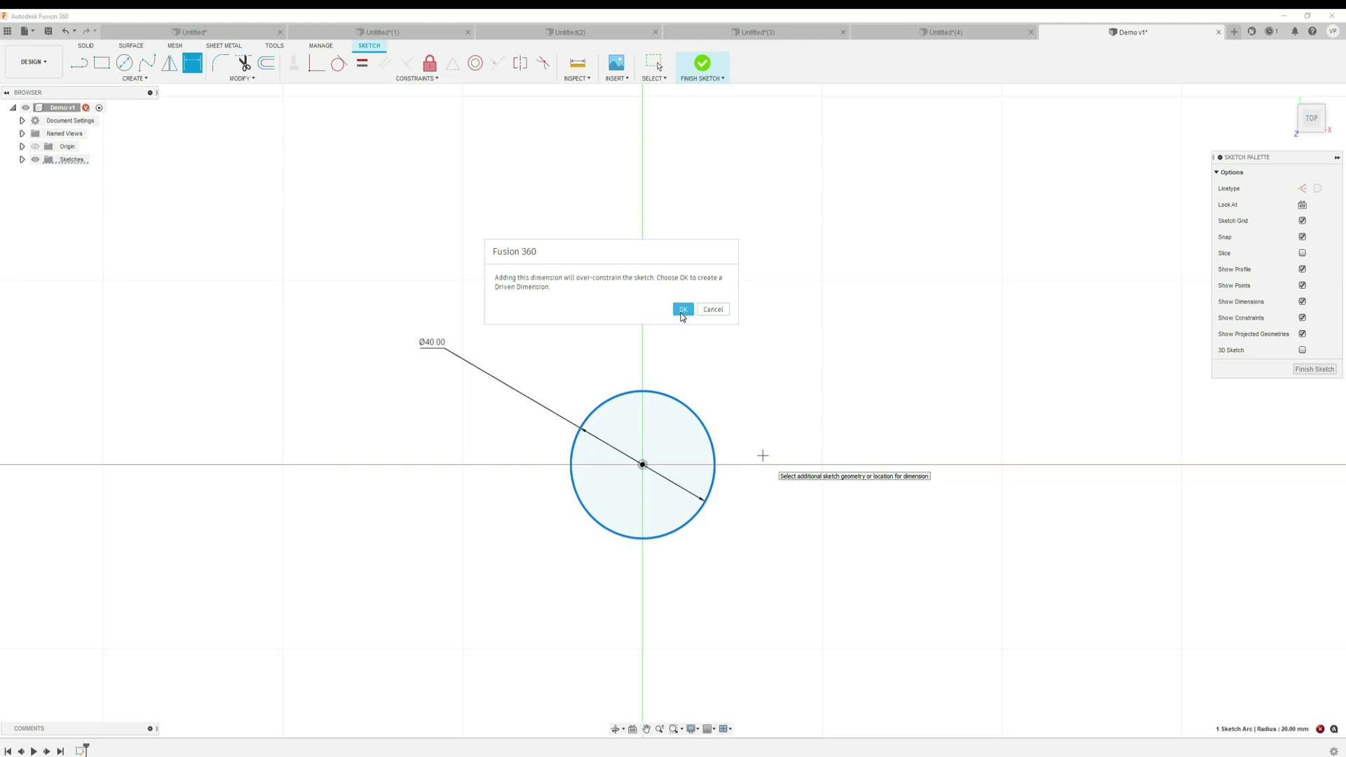
left_click(683, 309)
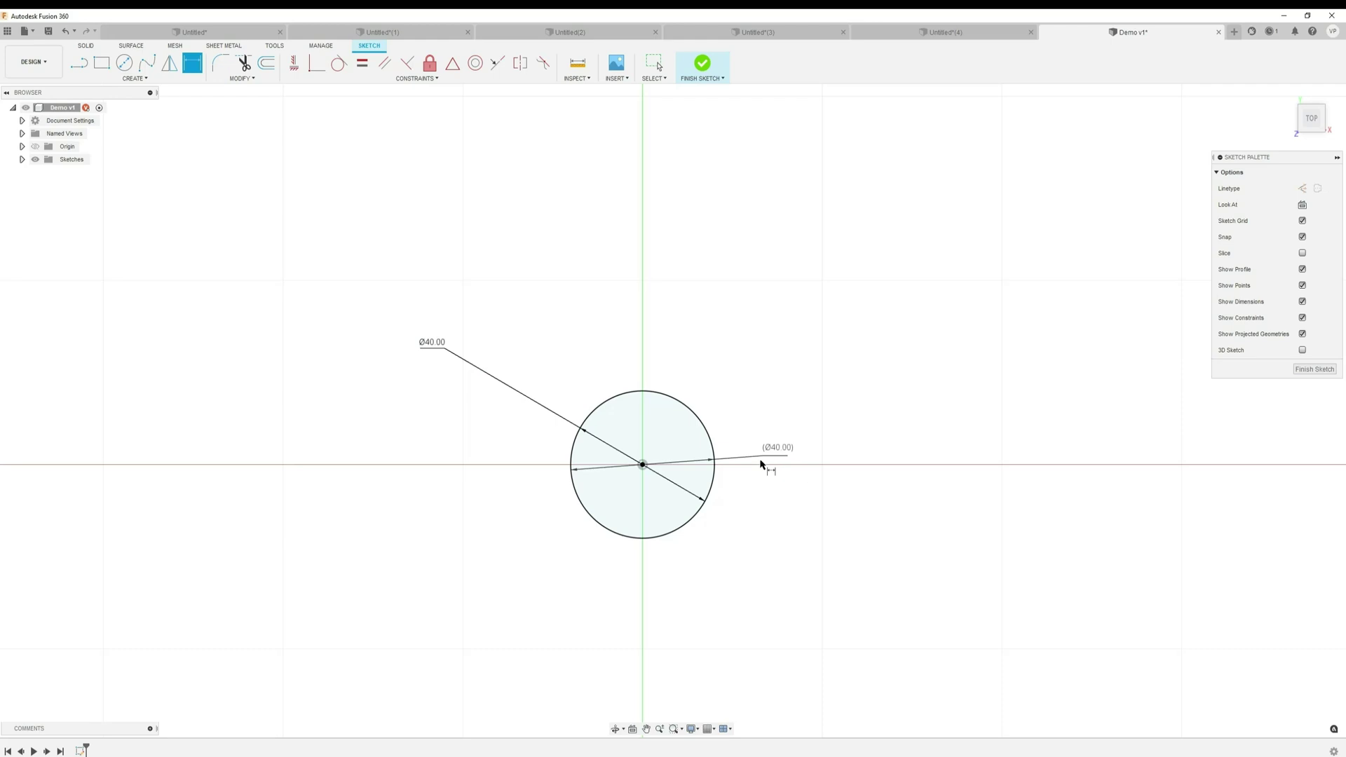
Change the Ø40 dimension to 50 mm and delete the driven diameter dimension
double_click(441, 347)
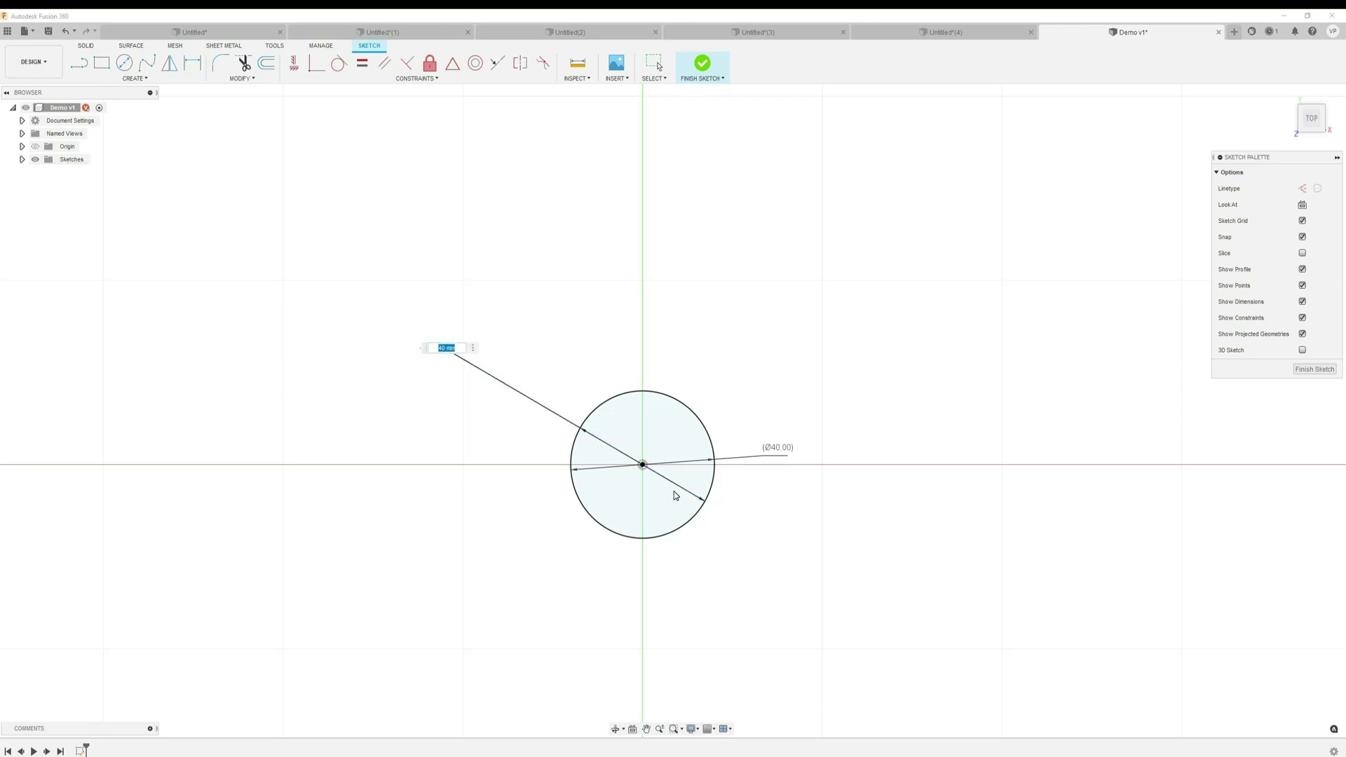
type("50")
key("Return")
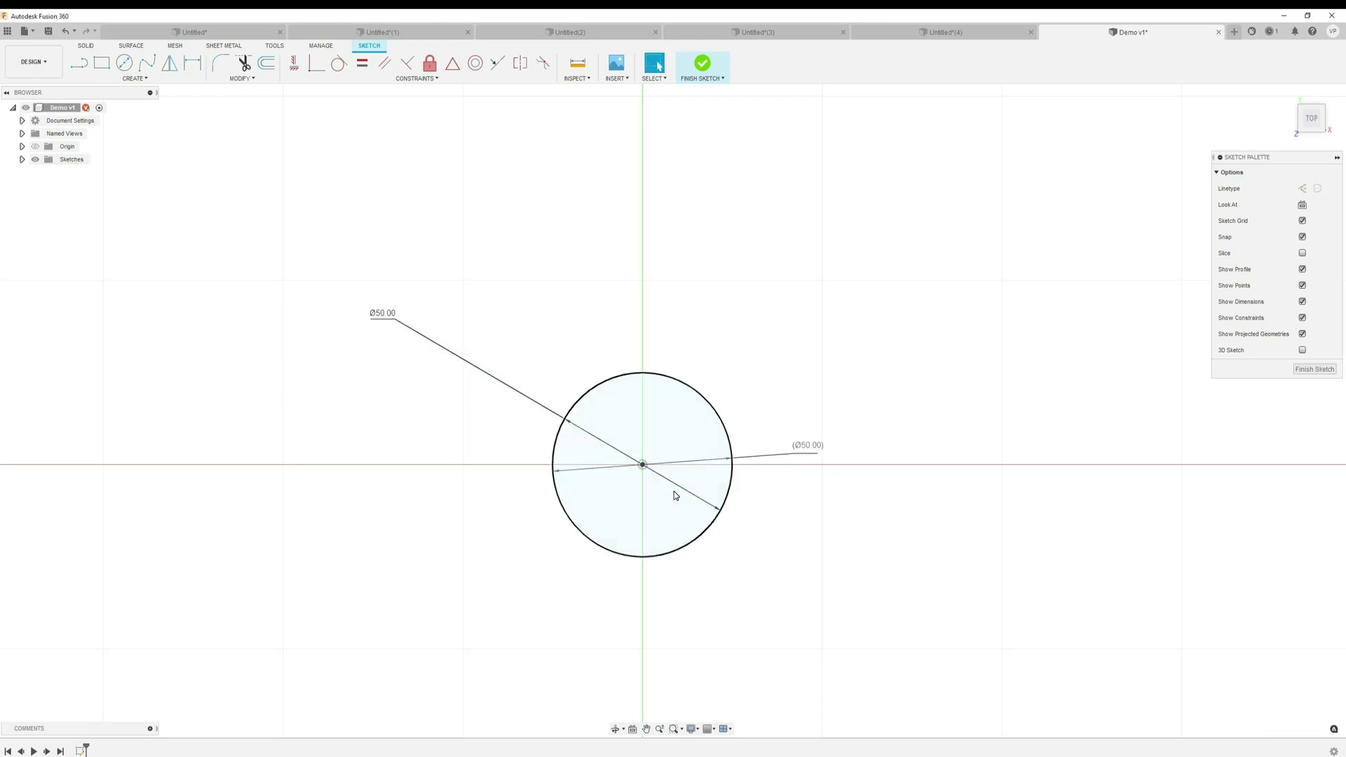
left_click(806, 451)
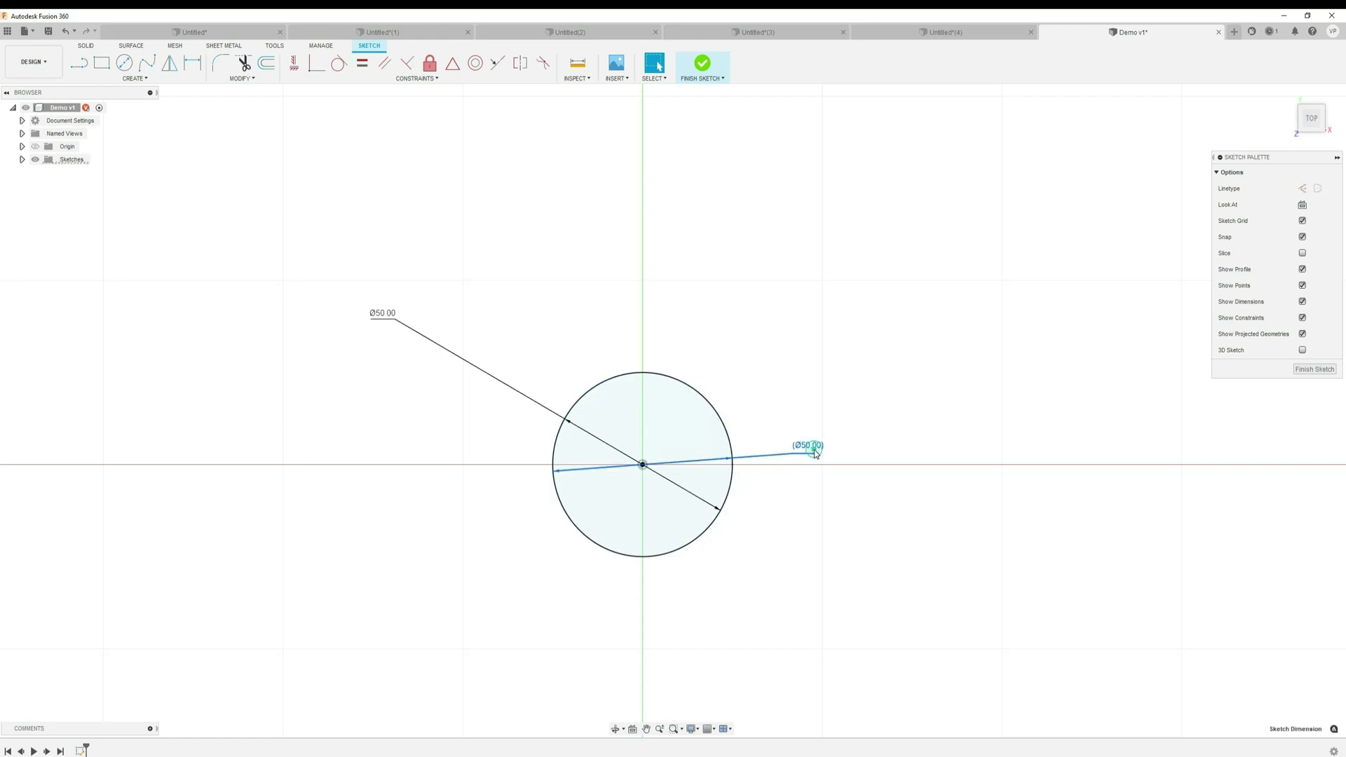
left_click_drag(876, 506, 804, 405)
key("Delete")
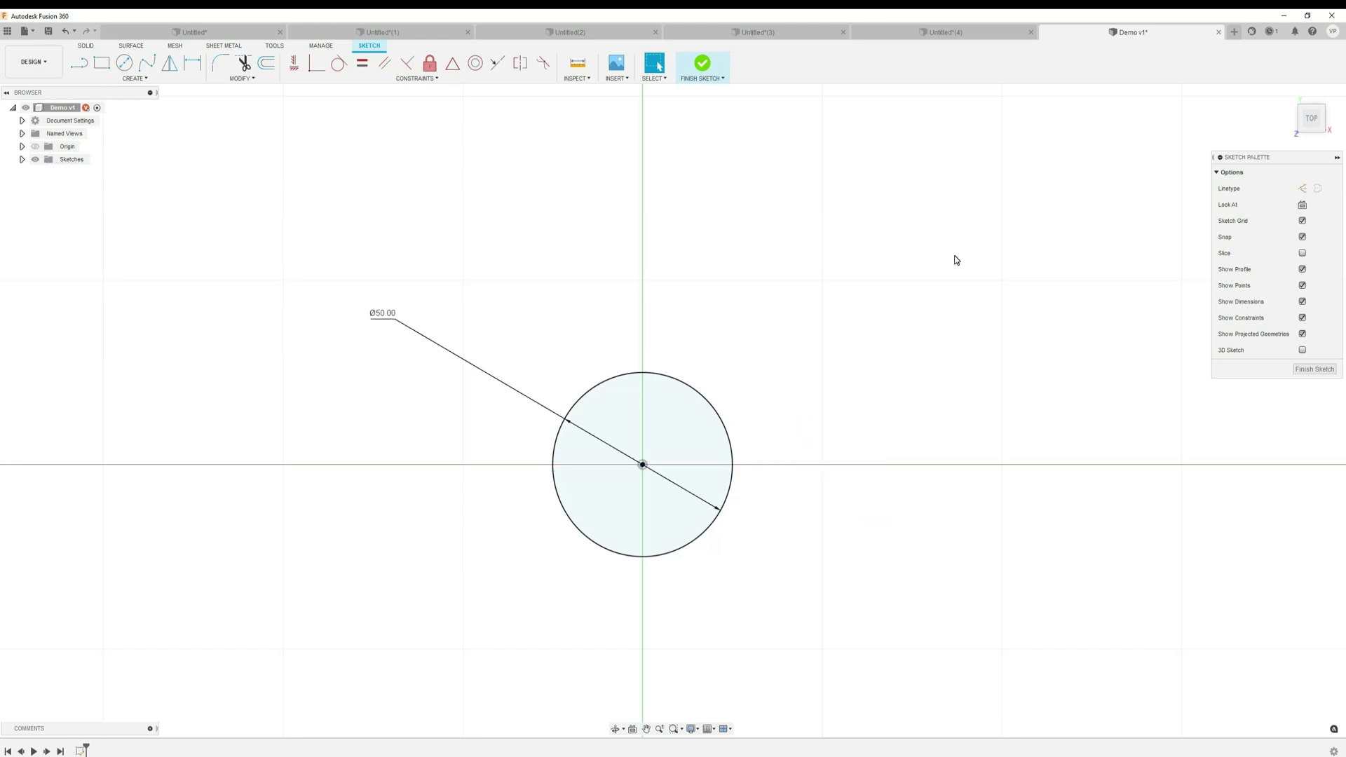
In the Untitled(3) sketch, make the two lines perpendicular
left_click(738, 34)
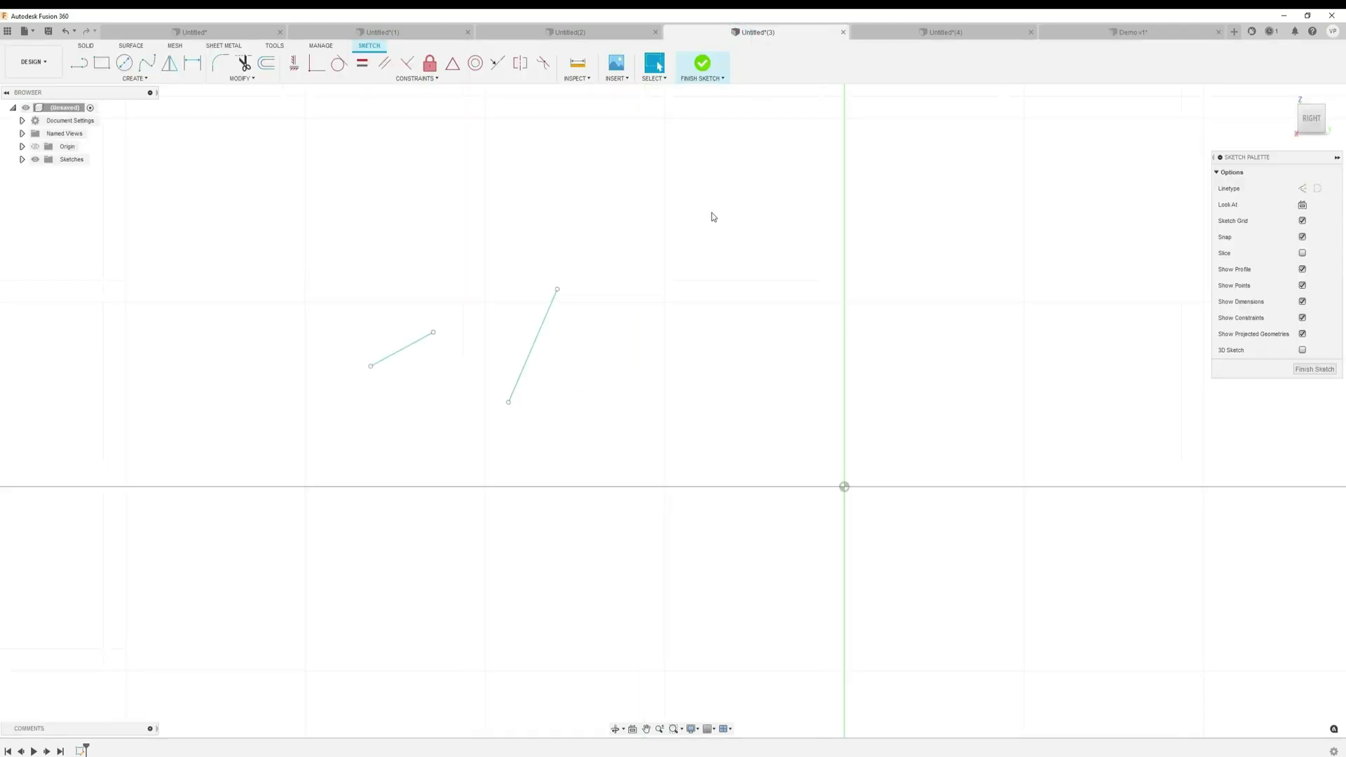
left_click(419, 340)
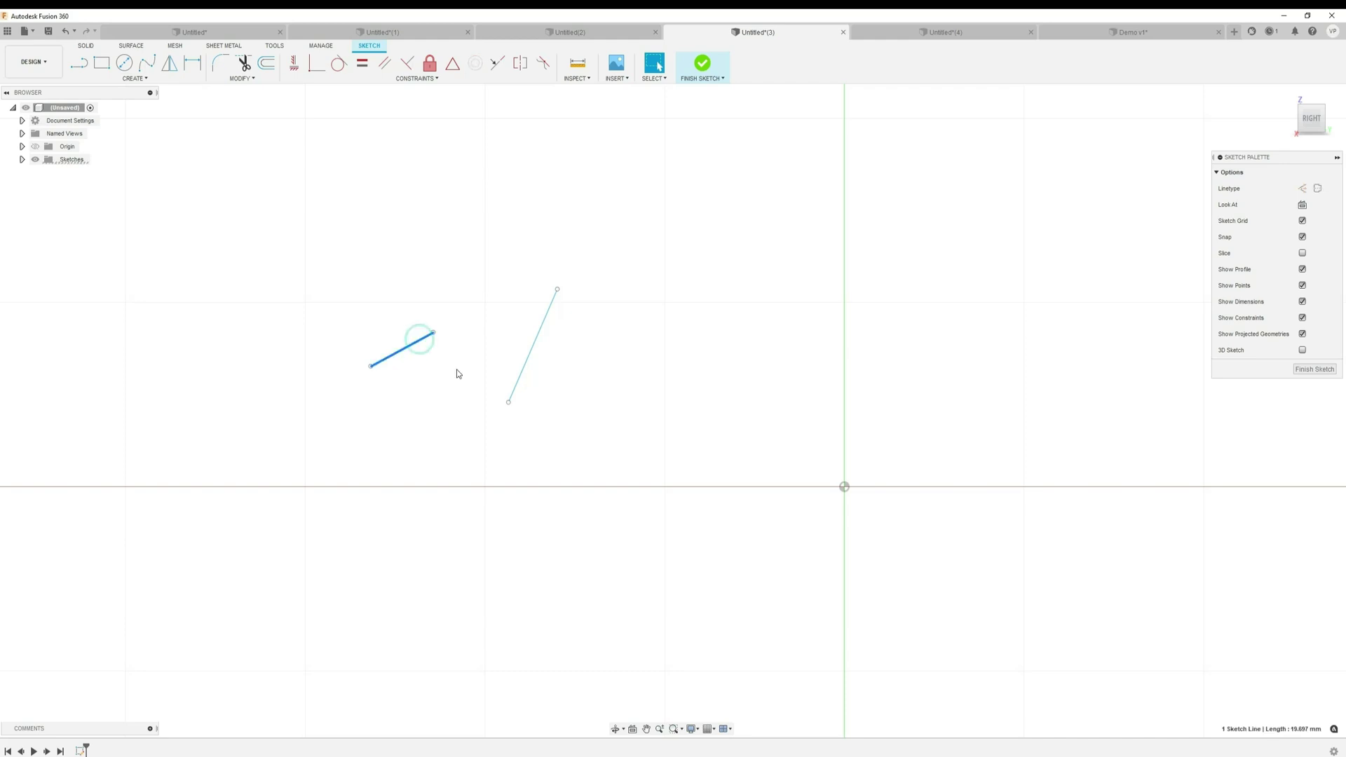
left_click(531, 351, "shift")
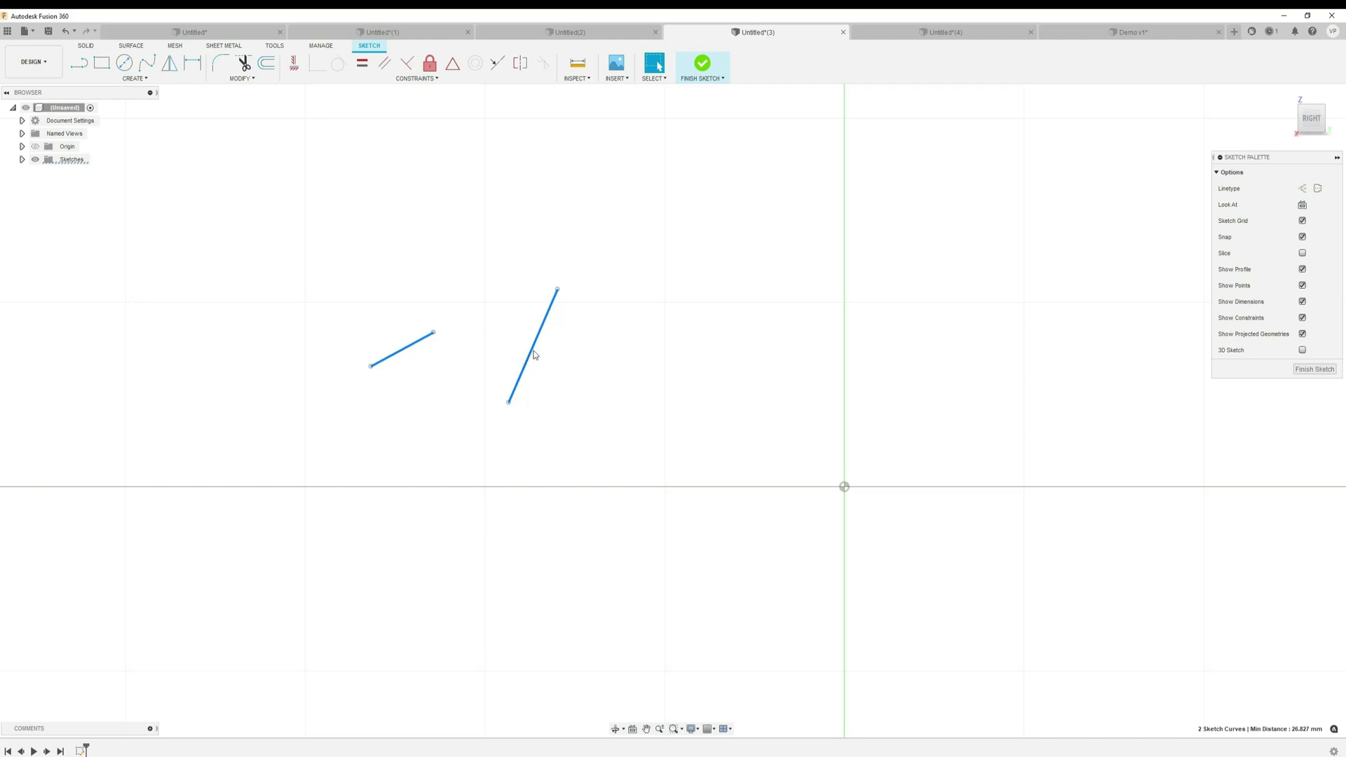
right_click(532, 357)
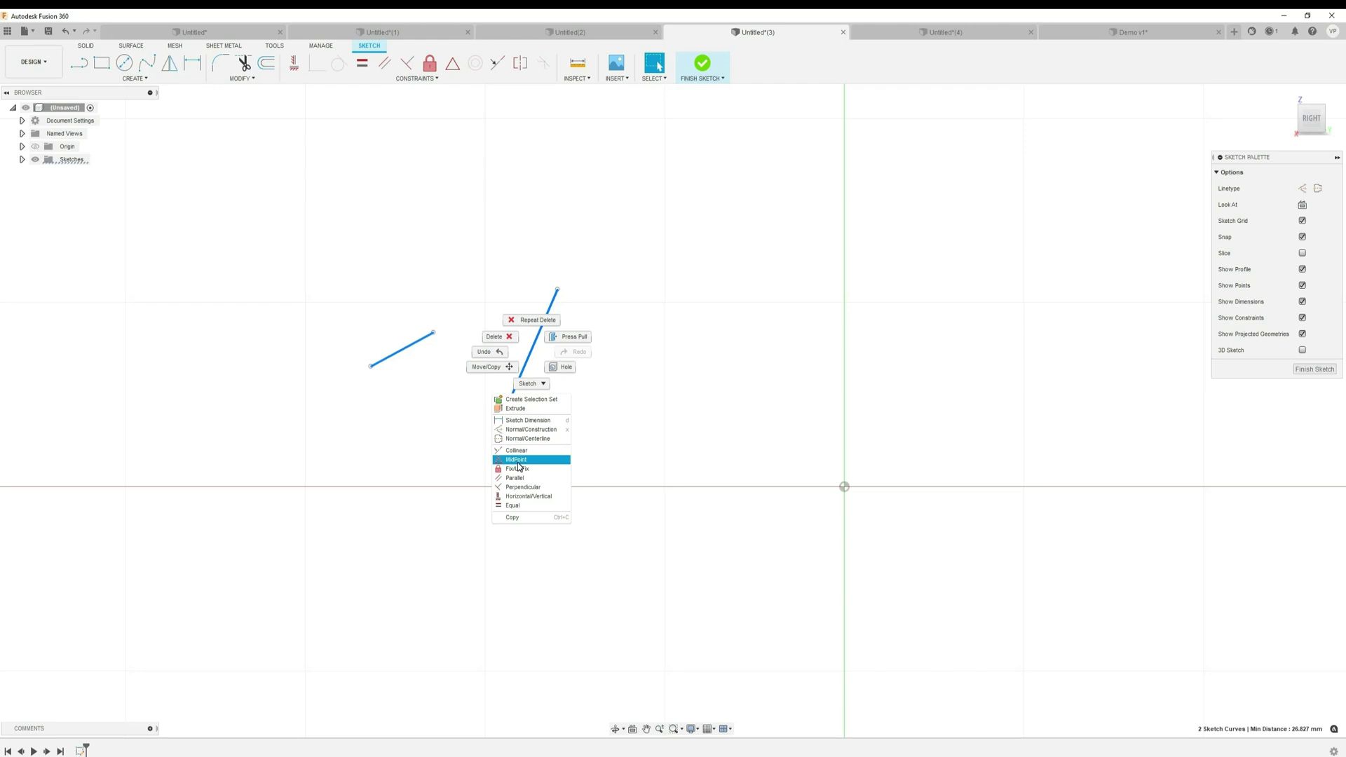
left_click(520, 486)
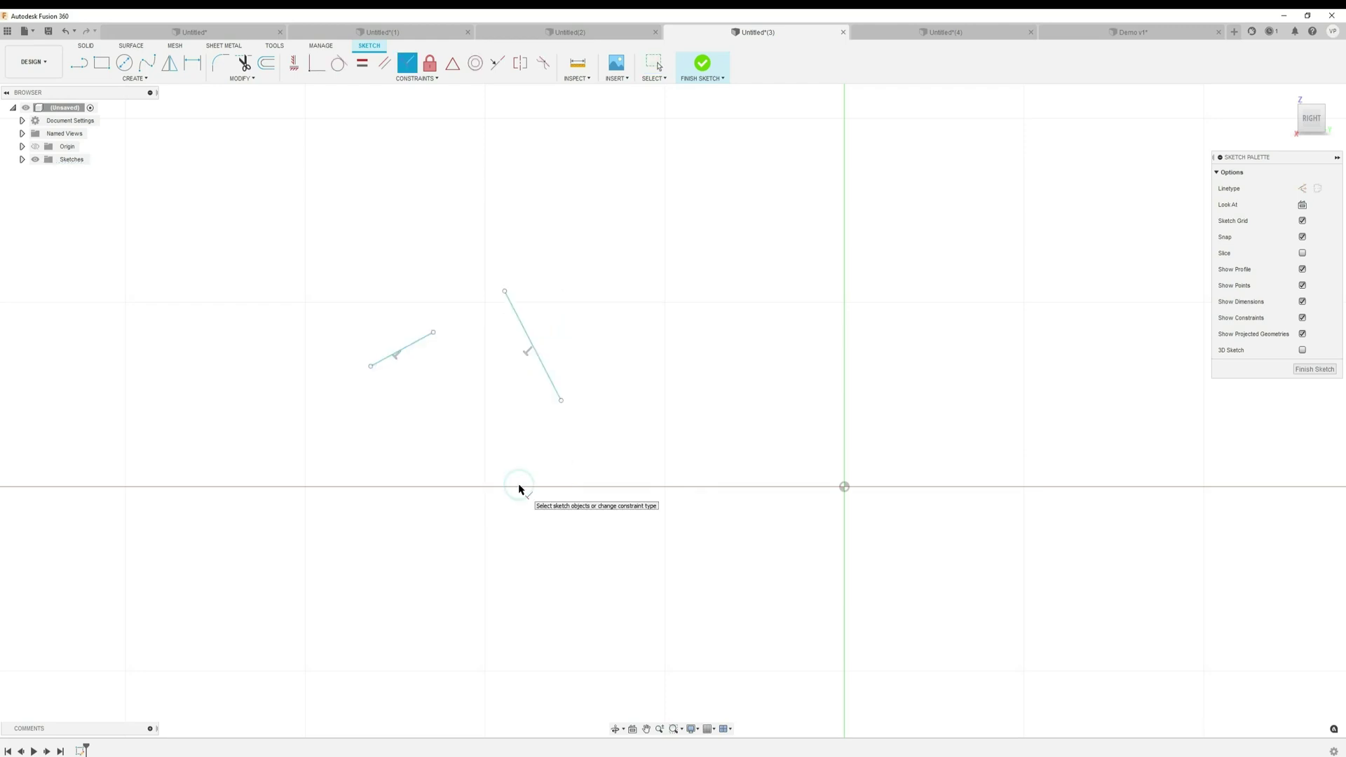
Join the lines at a midpoint and make the short line horizontal
left_click(401, 350)
left_click(536, 354)
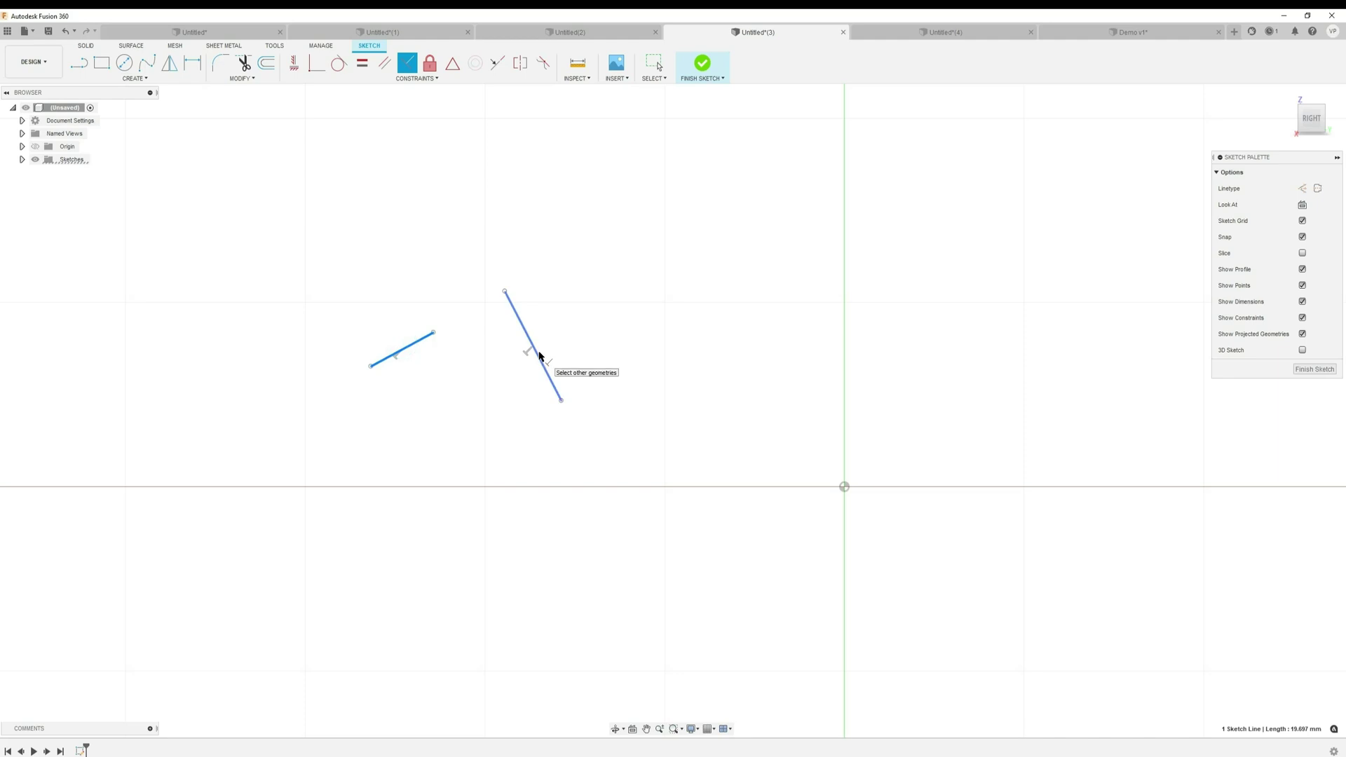
right_click(521, 324)
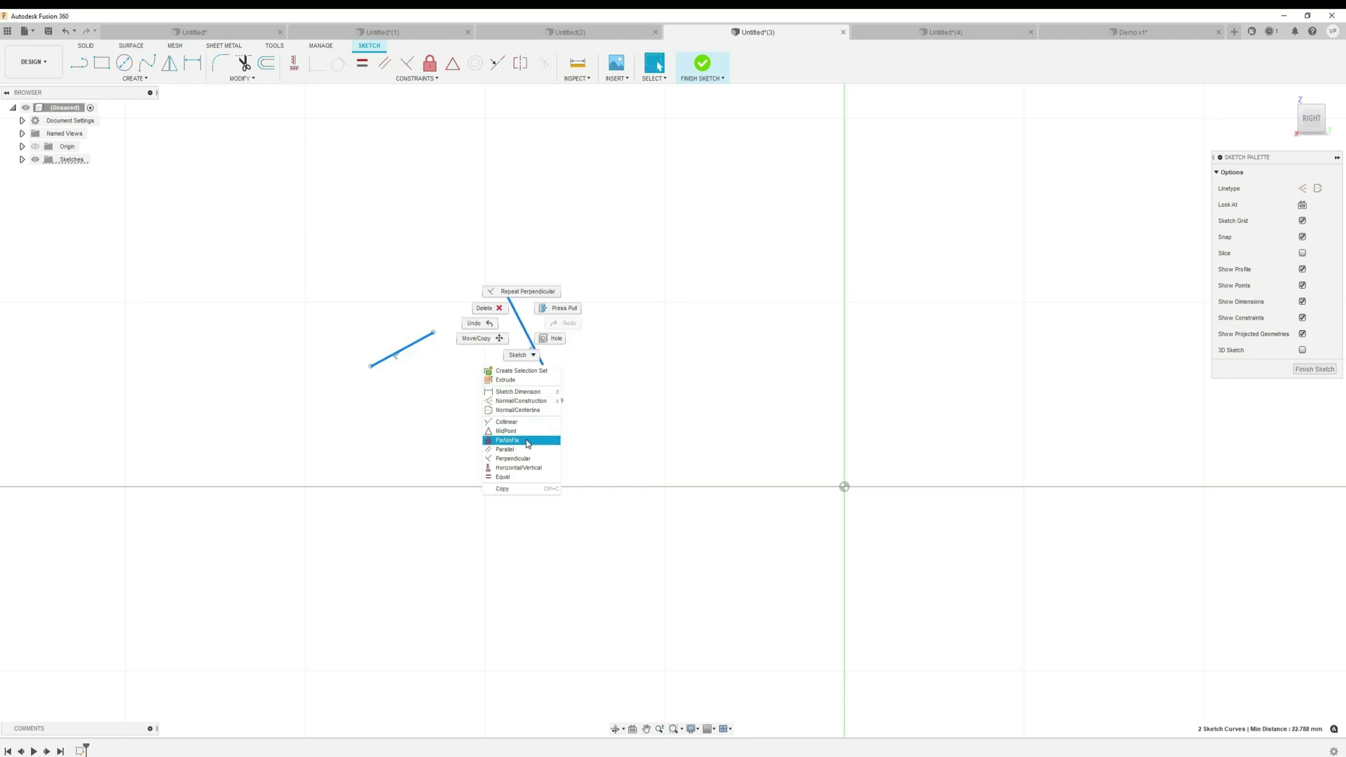
left_click(525, 435)
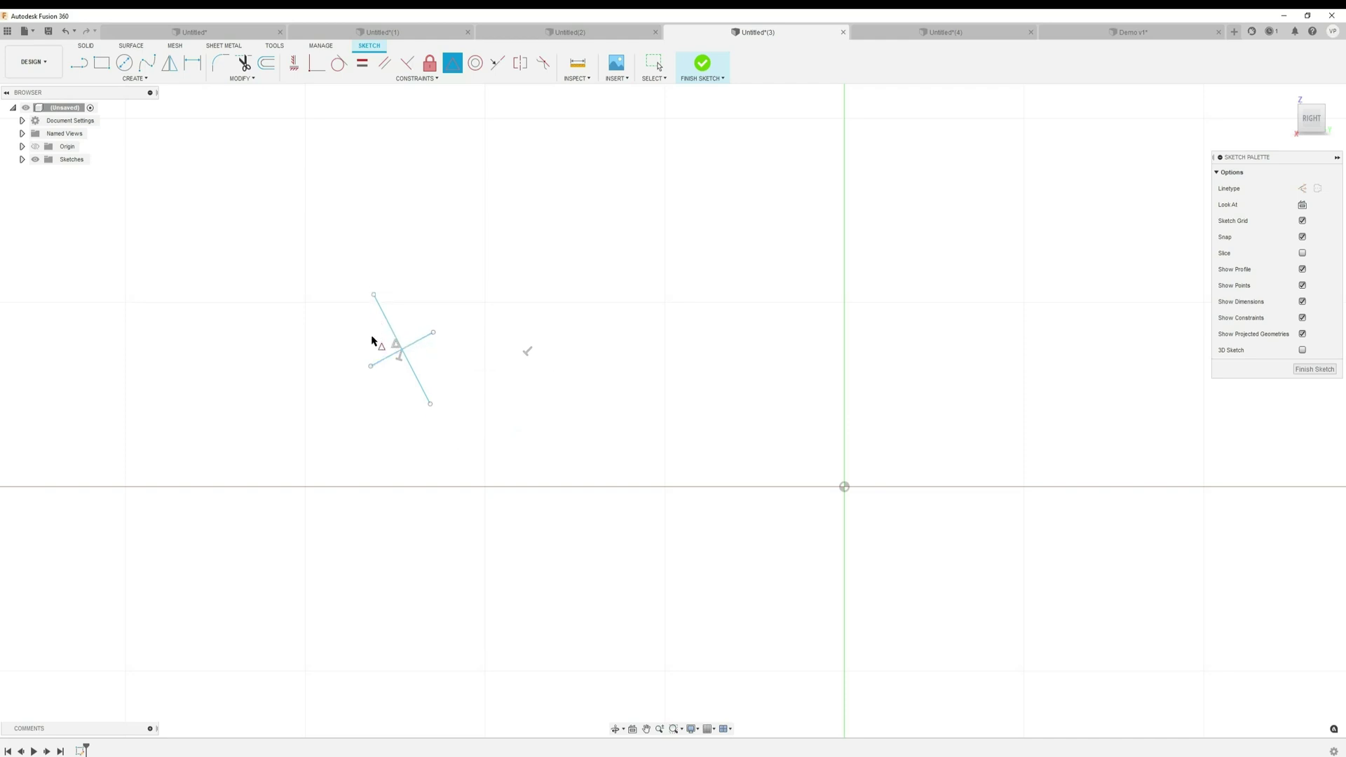
right_click(418, 343)
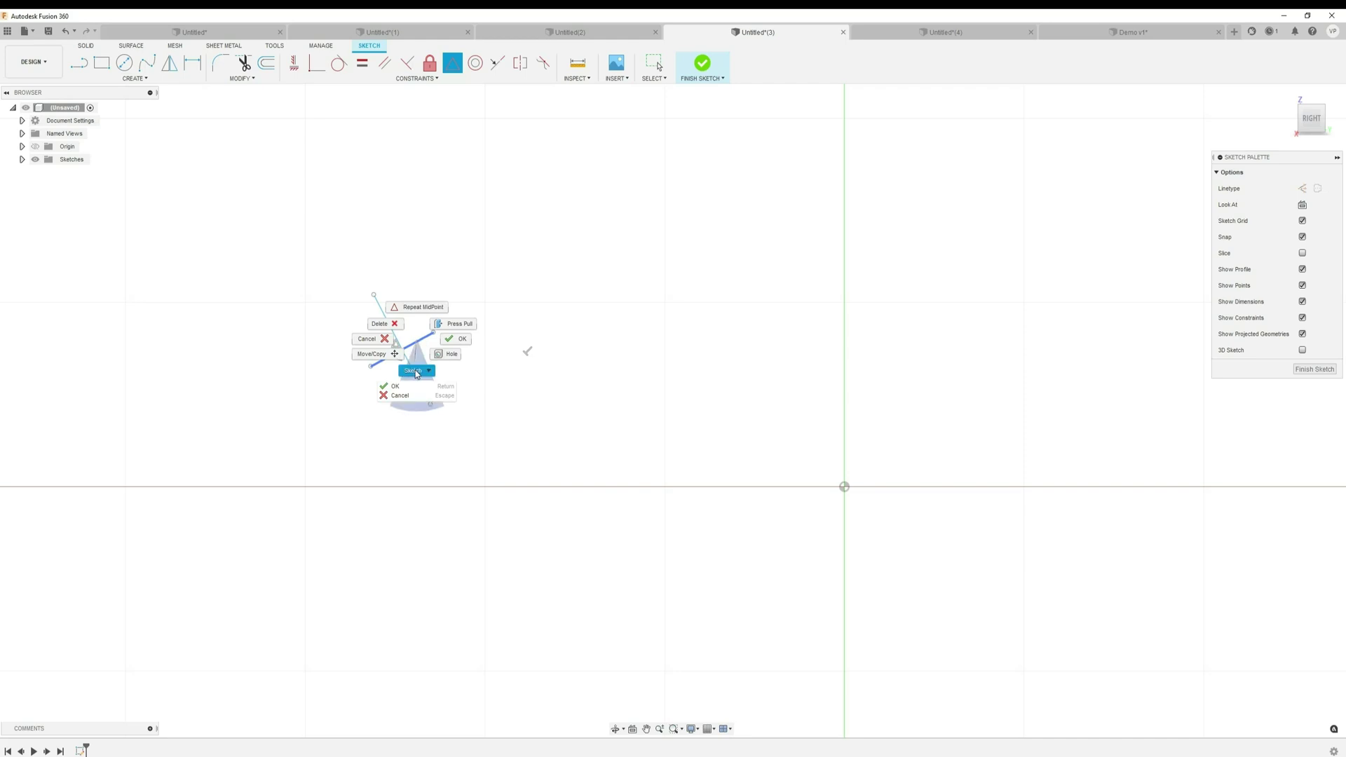
left_click(421, 343)
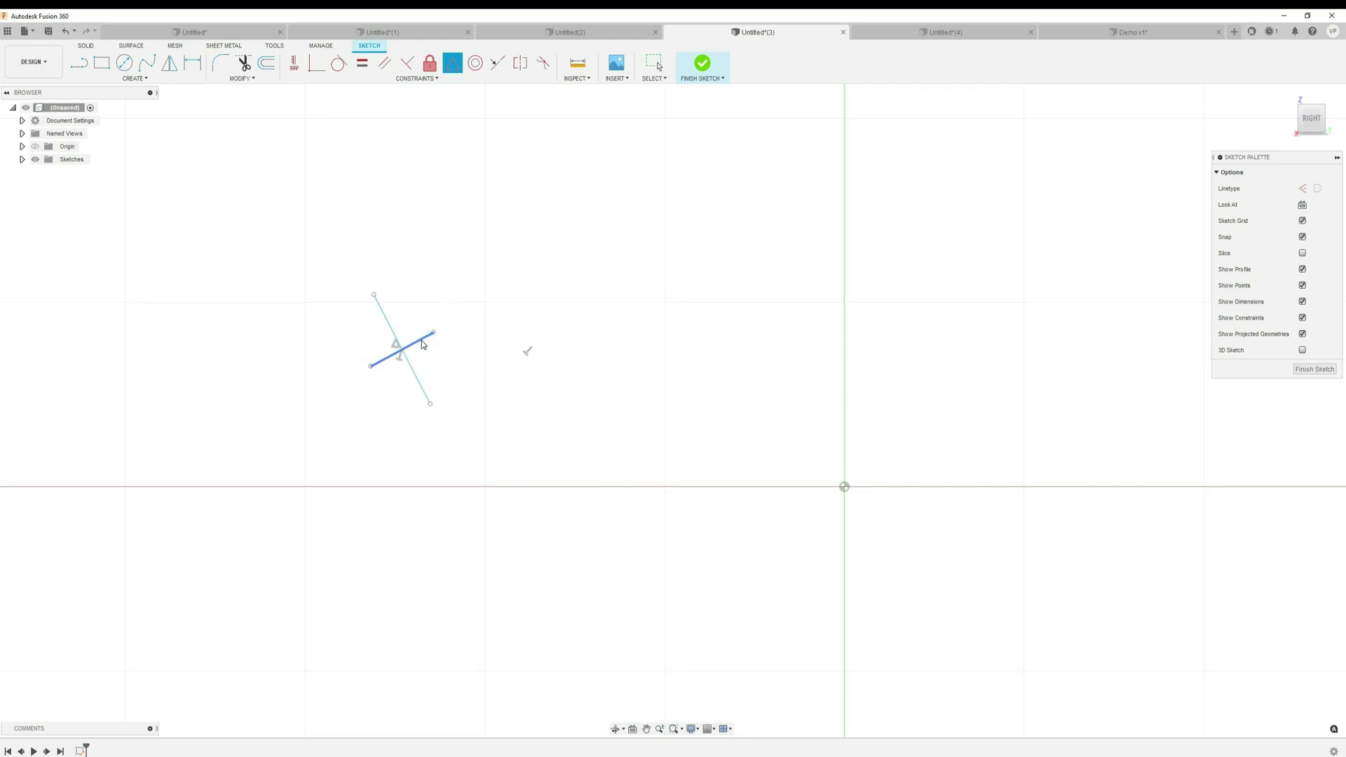
right_click(423, 346)
left_click(421, 334)
left_click(414, 346)
key("Escape")
left_click(419, 339)
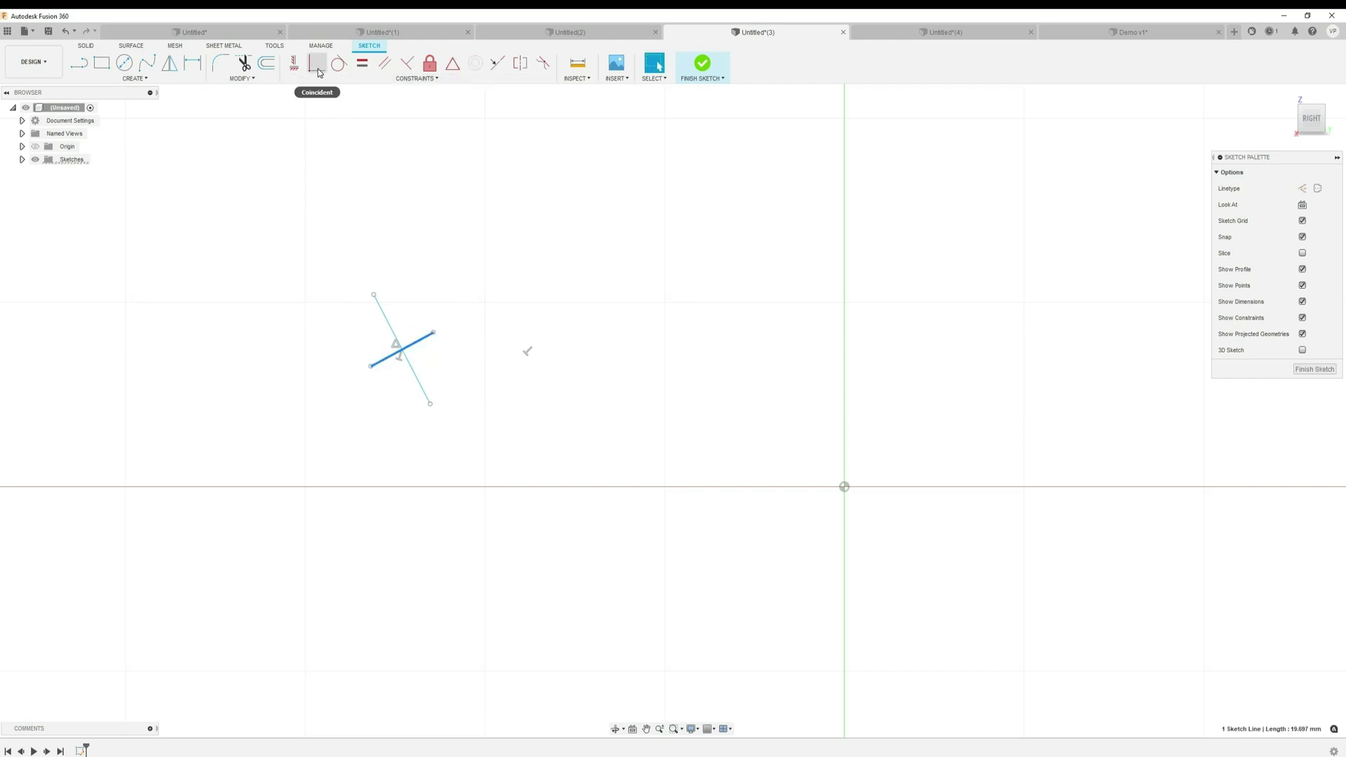
left_click(293, 66)
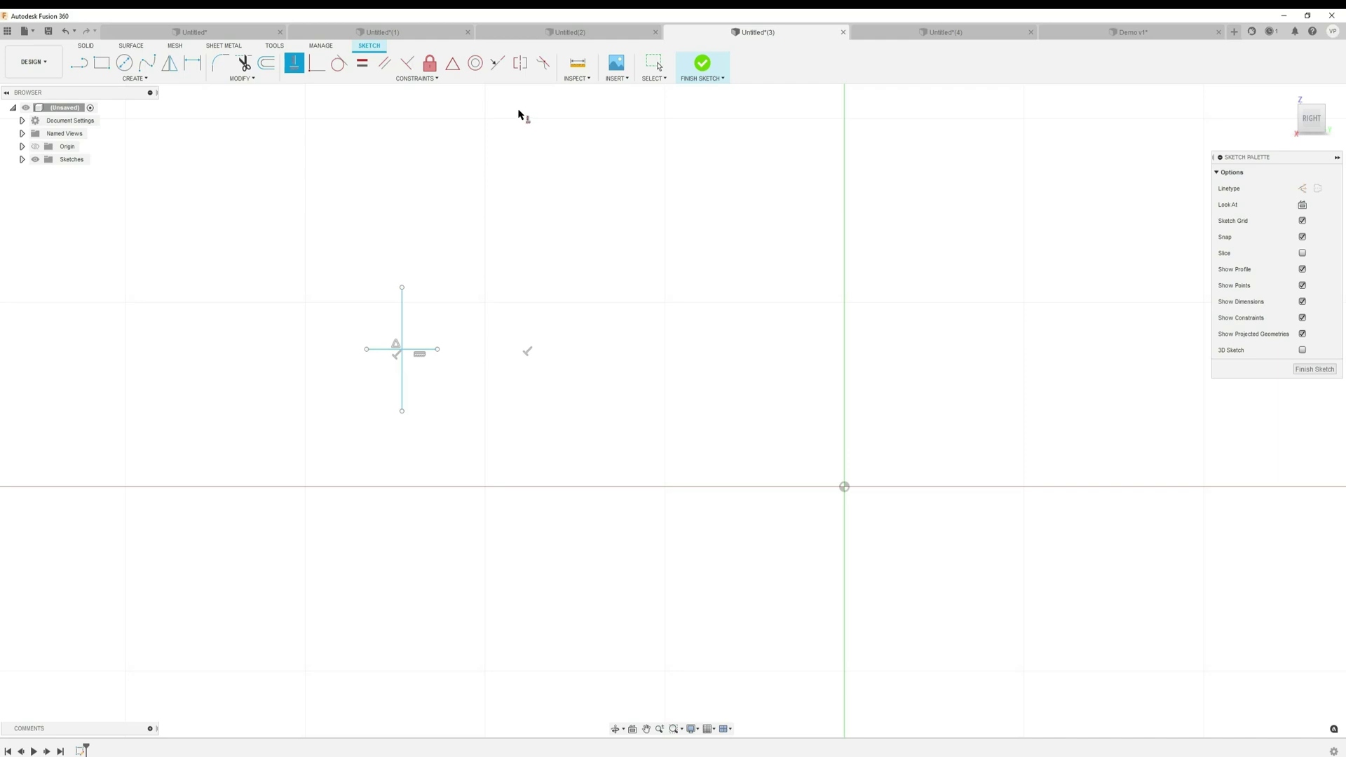
In Untitled(4), shell the whole box with a 1 mm inside thickness
left_click(933, 36)
middle_click_drag(581, 401, 1136, 385)
middle_click_drag(715, 494, 766, 511, "shift")
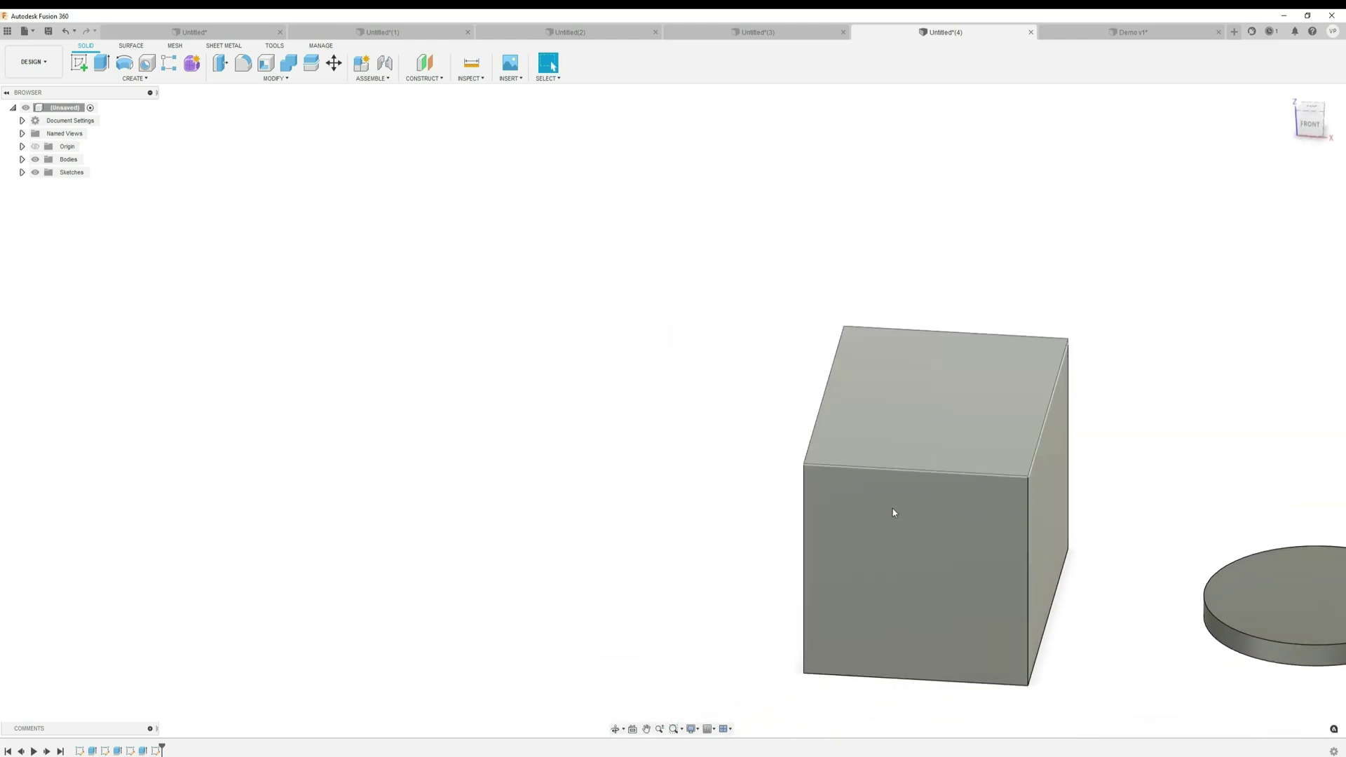
middle_click_drag(863, 554, 784, 526, "shift")
key("s")
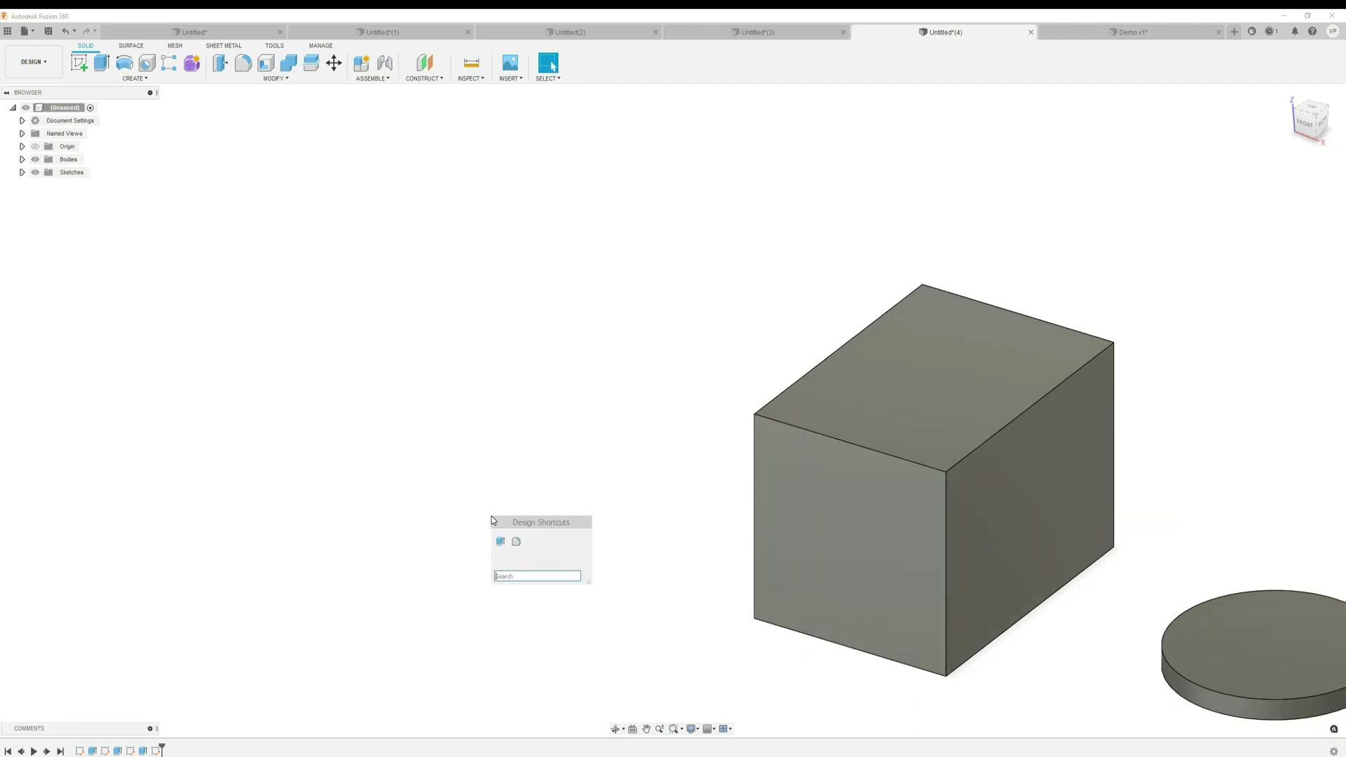
type("sh")
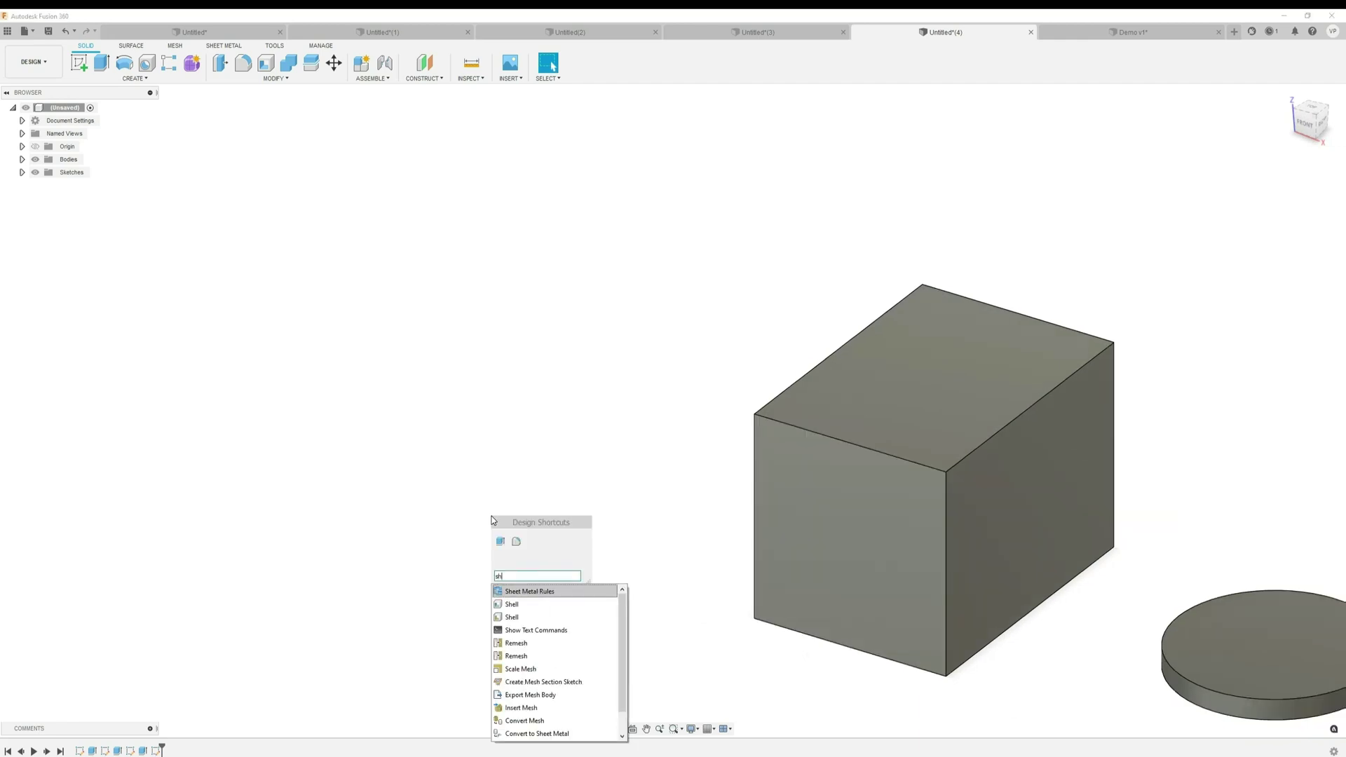
key("Down")
key("Return")
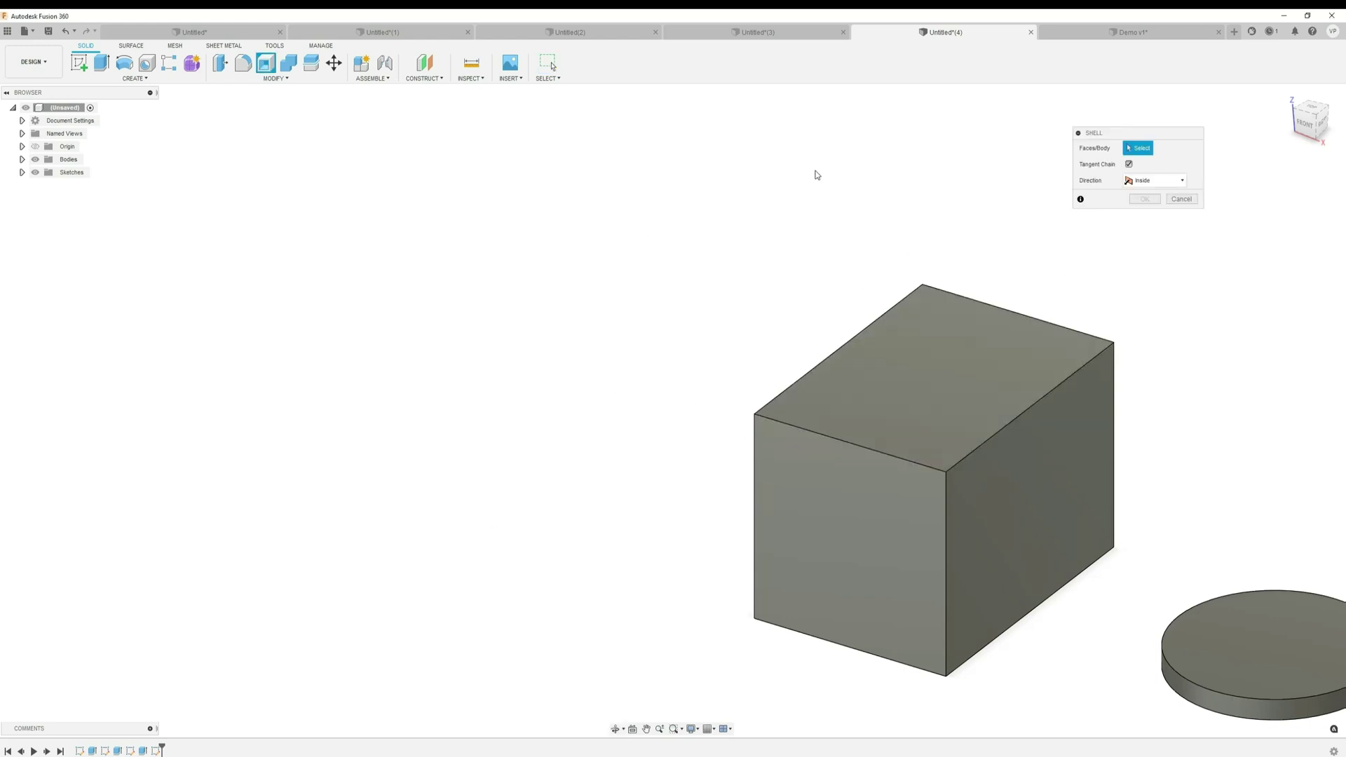
left_click_drag(697, 207, 1128, 708)
left_click(1146, 180)
type("1")
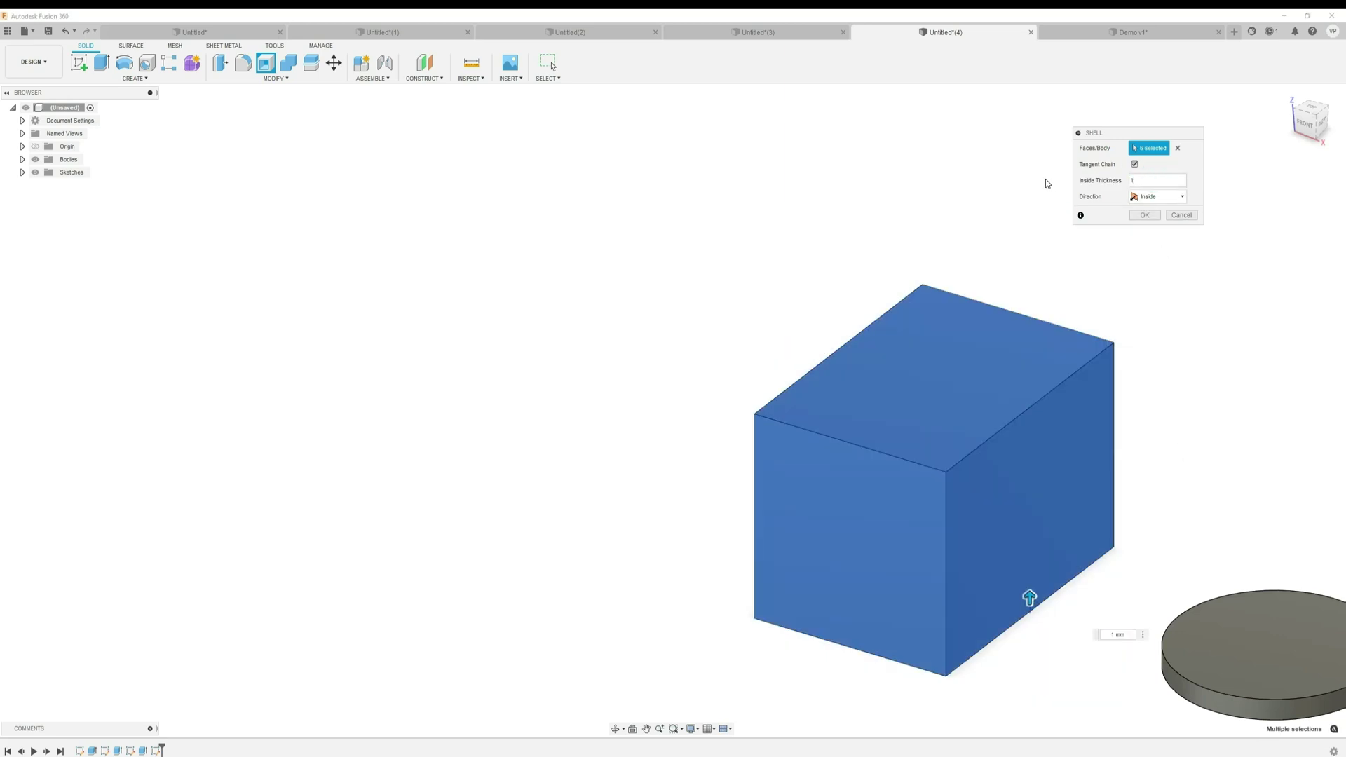
key("Return")
middle_click_drag(954, 402, 911, 297)
key("Escape")
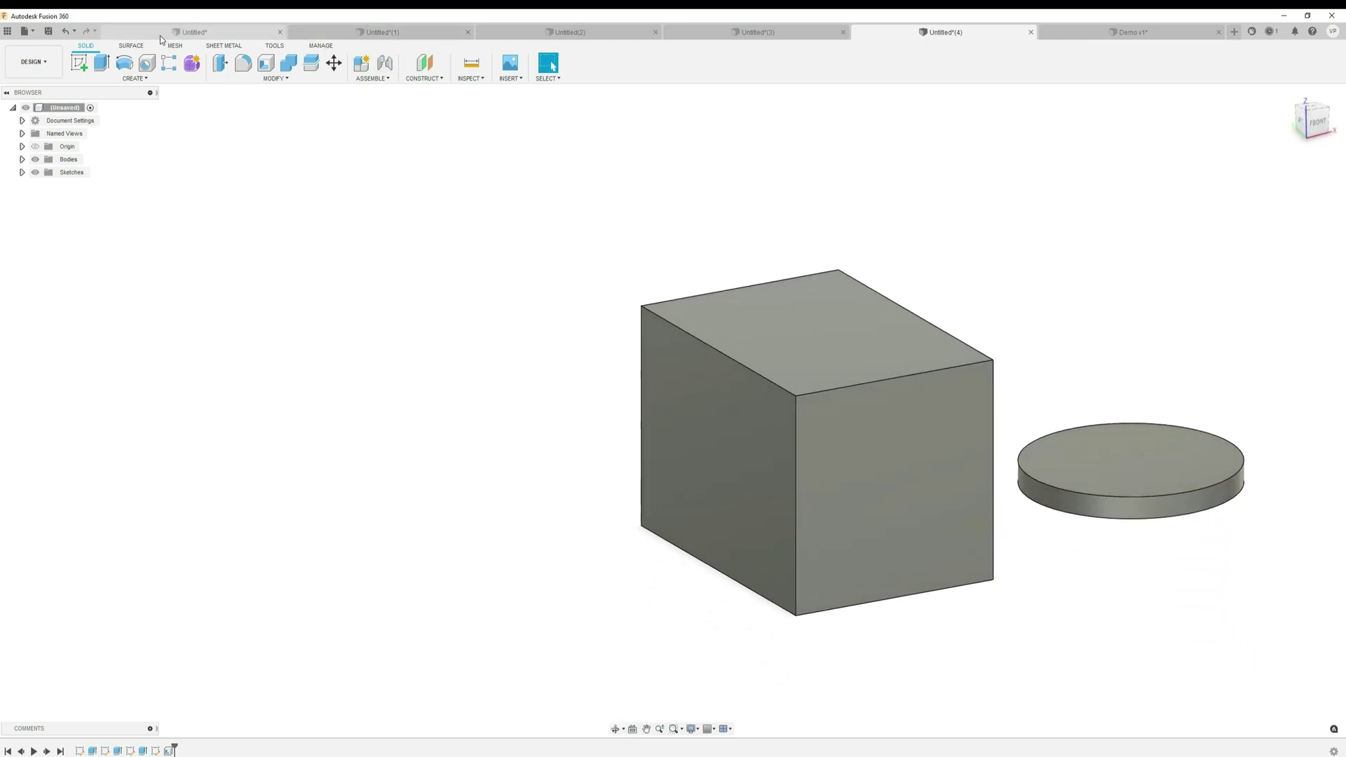
Create a section analysis through the box's front face to reveal its hollow interior
left_click(274, 46)
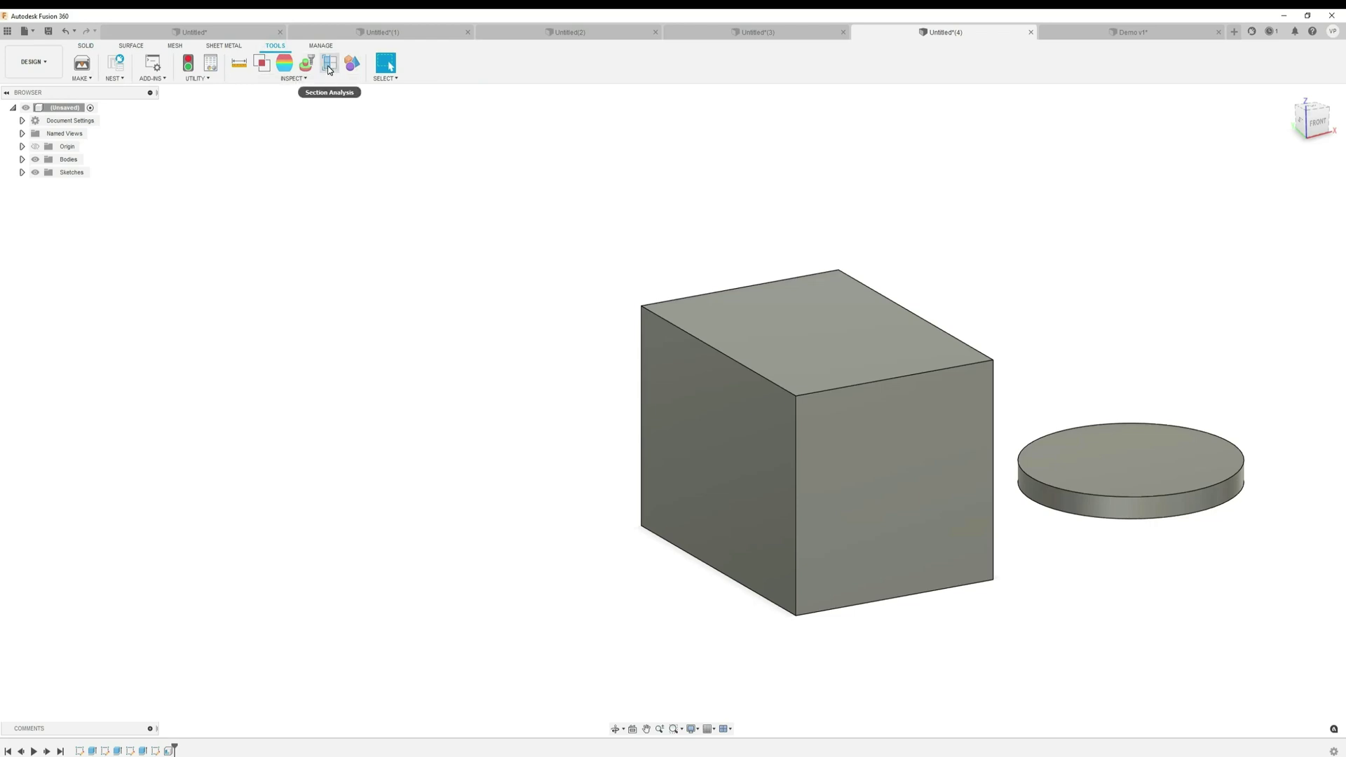
left_click(329, 65)
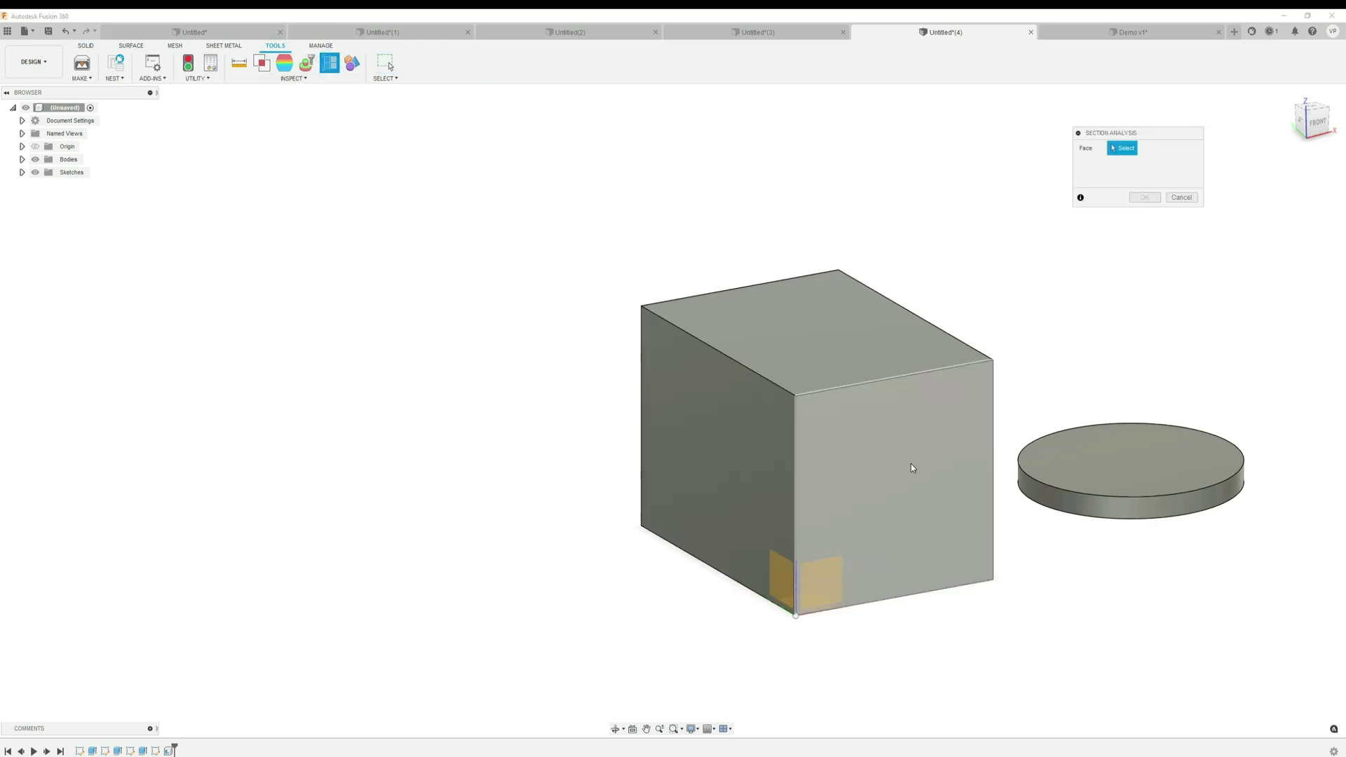
left_click(912, 468)
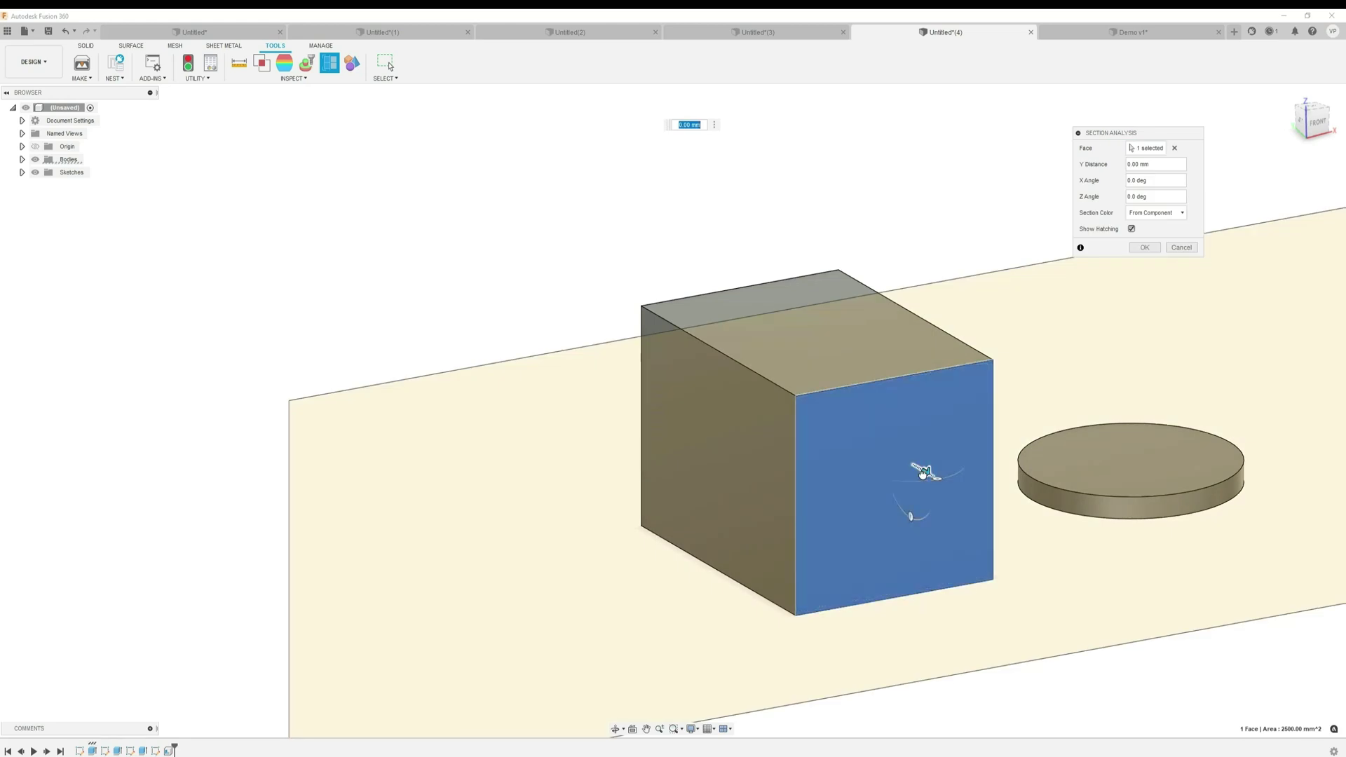
left_click_drag(922, 473, 817, 400)
middle_click_drag(817, 400, 800, 475, "shift")
middle_click_drag(583, 316, 641, 321, "shift")
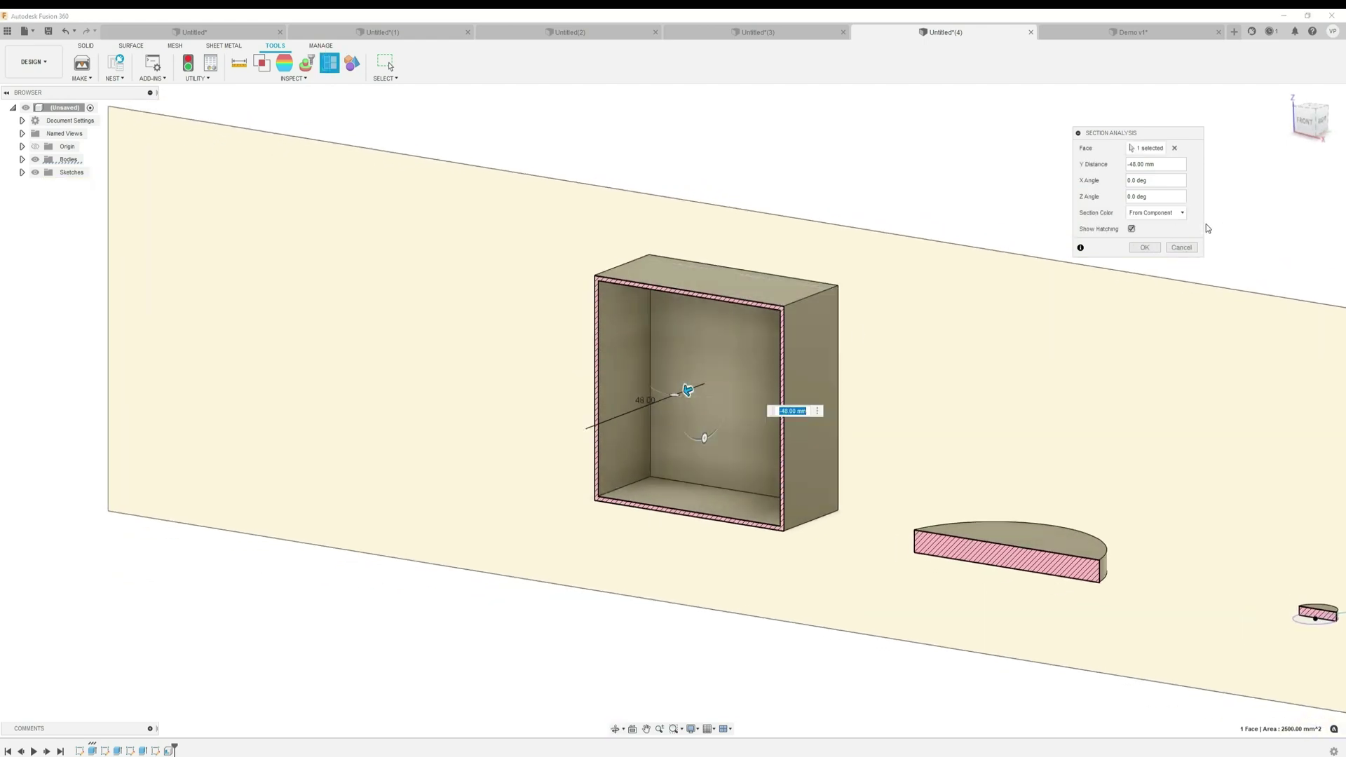
left_click(1145, 247)
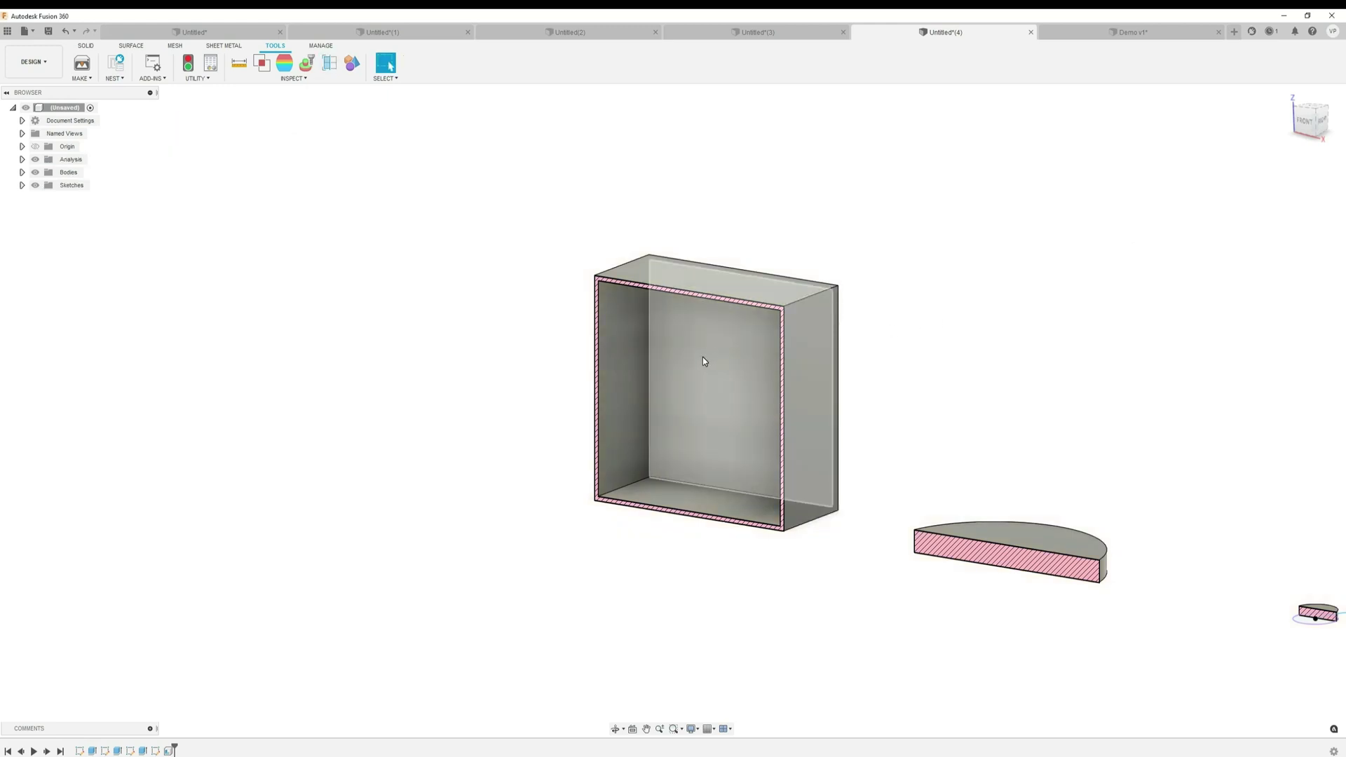
Undo the section analysis and recentre the view on the box and cylinder
key("ctrl+z")
middle_click_drag(671, 376, 740, 379, "shift")
middle_click_drag(655, 381, 791, 365)
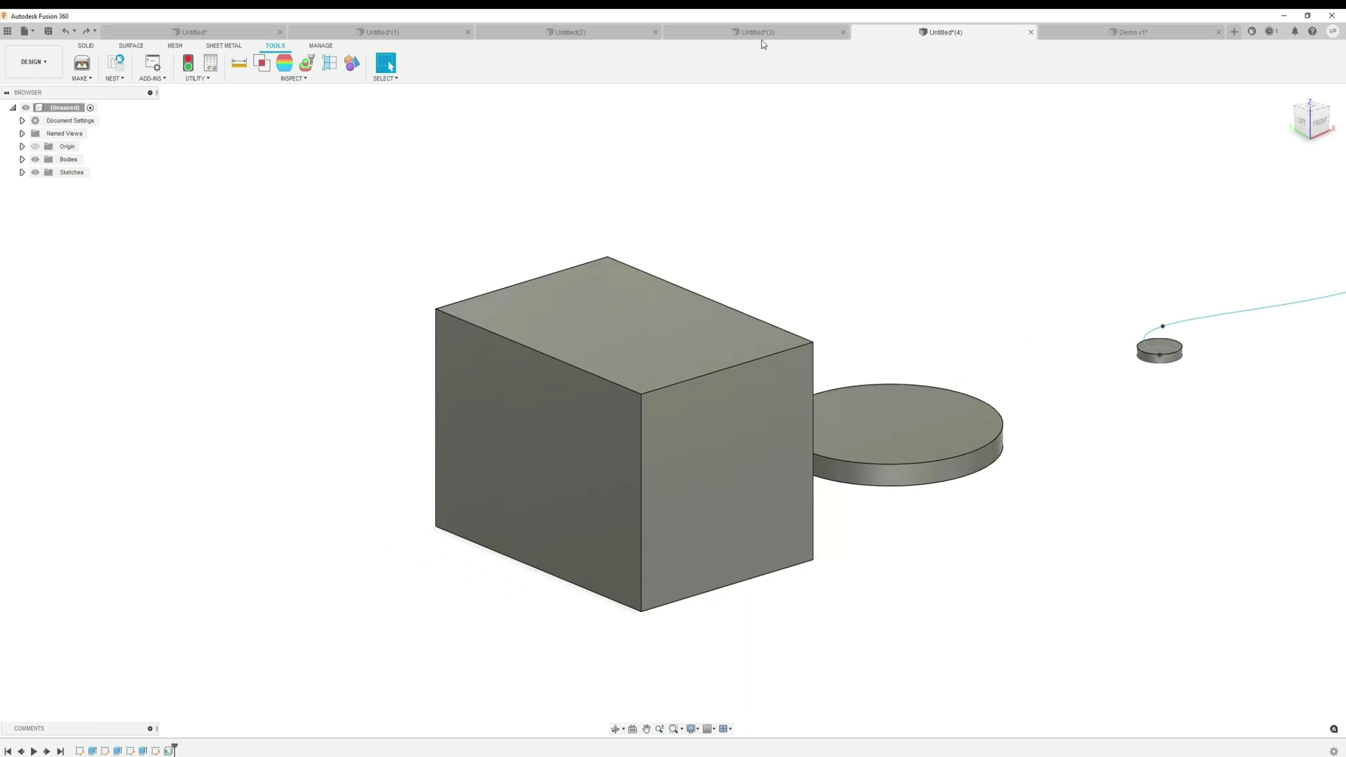
In Untitled(1), extrude the rectangle profile 85 mm into a tube, then return to Untitled(4)
left_click(571, 32)
left_click(393, 34)
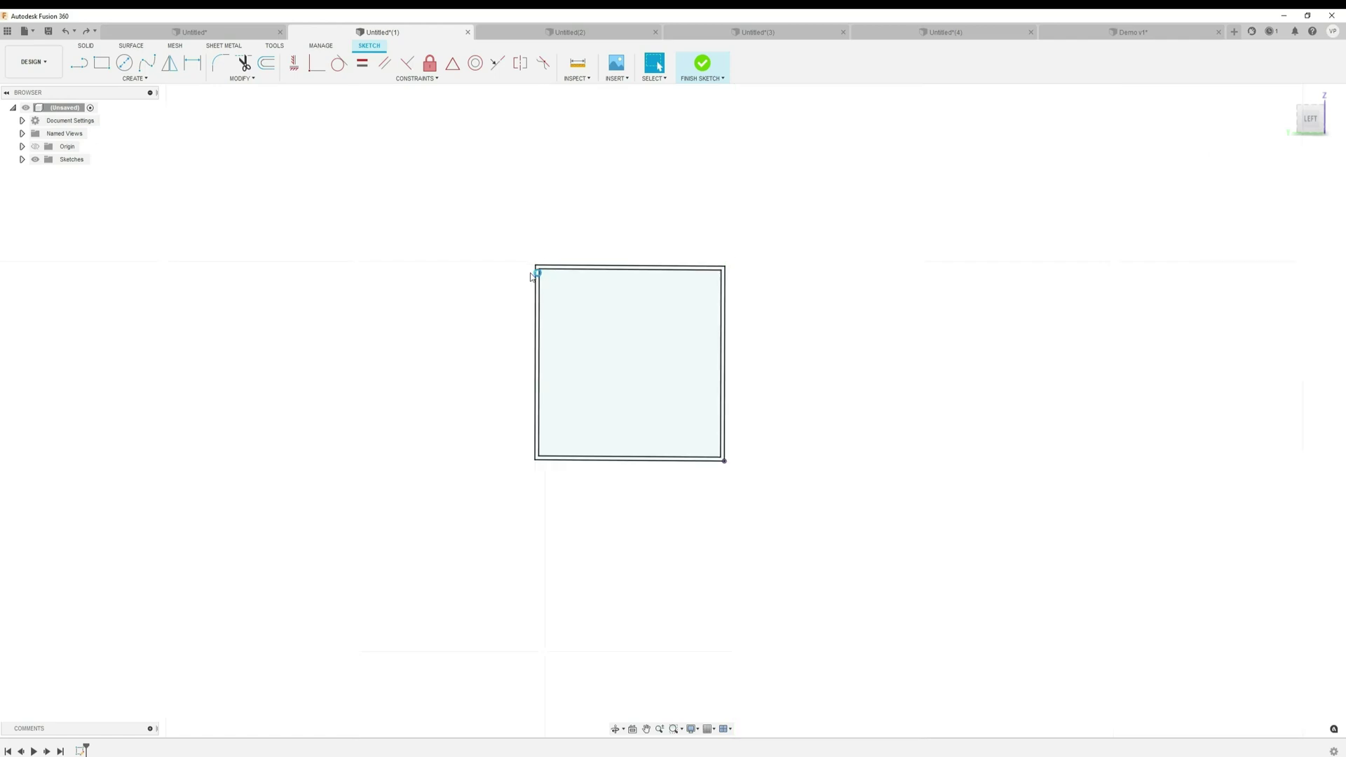
key("e")
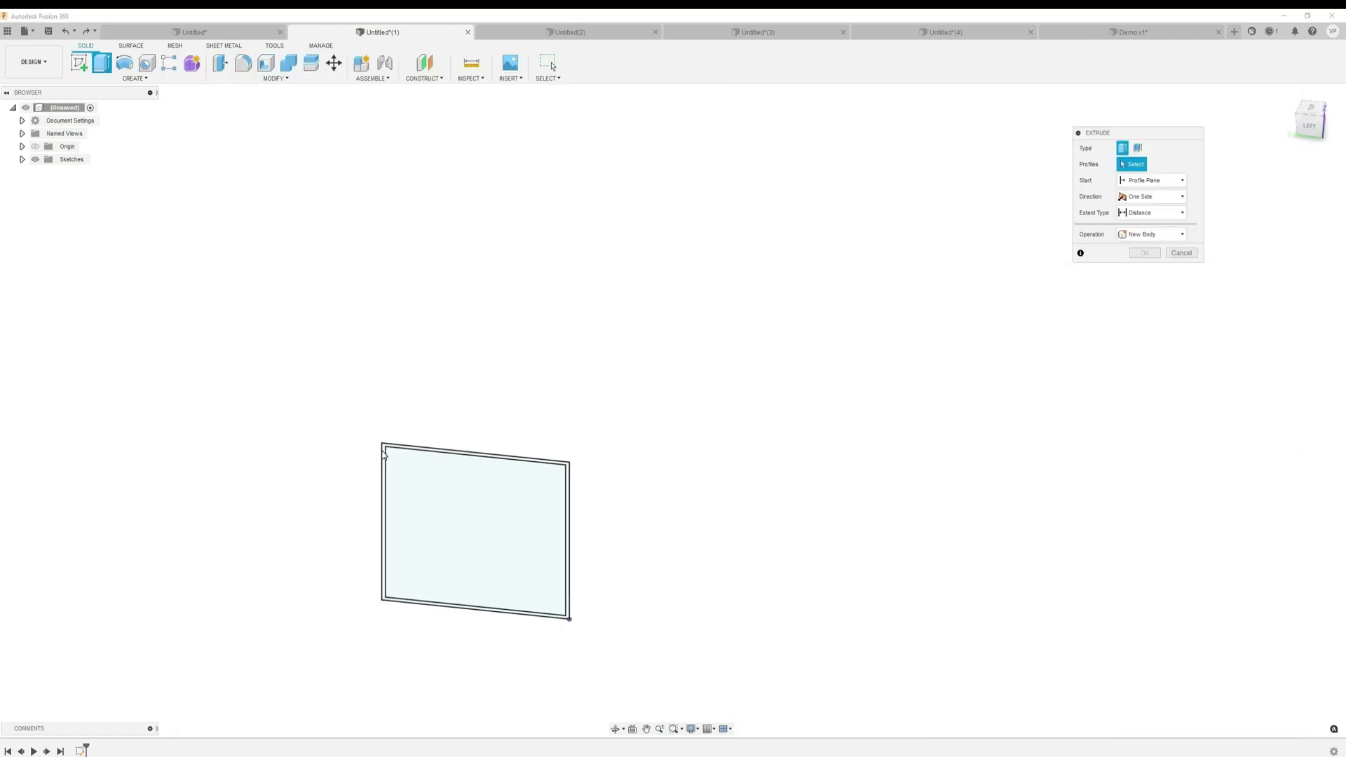
left_click(386, 456)
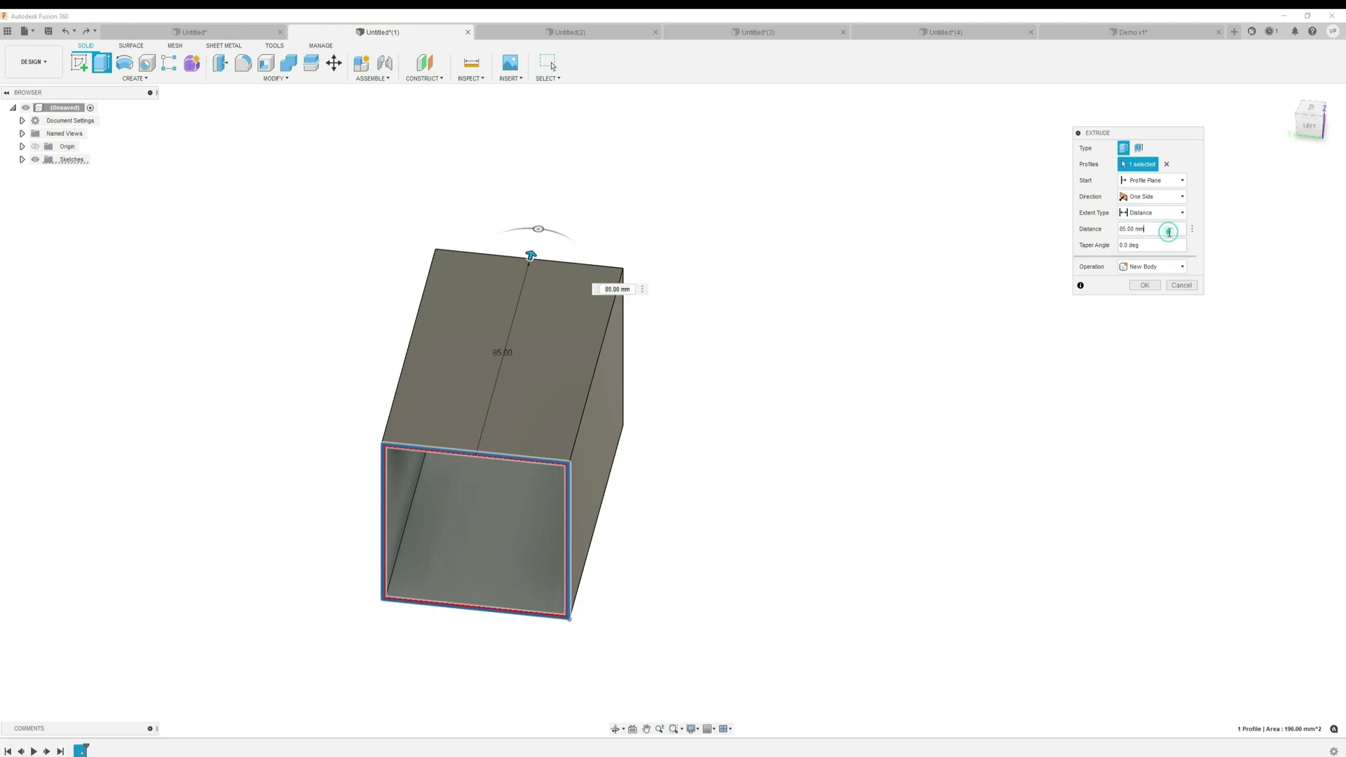
left_click(1145, 285)
middle_click_drag(776, 462, 701, 392, "shift")
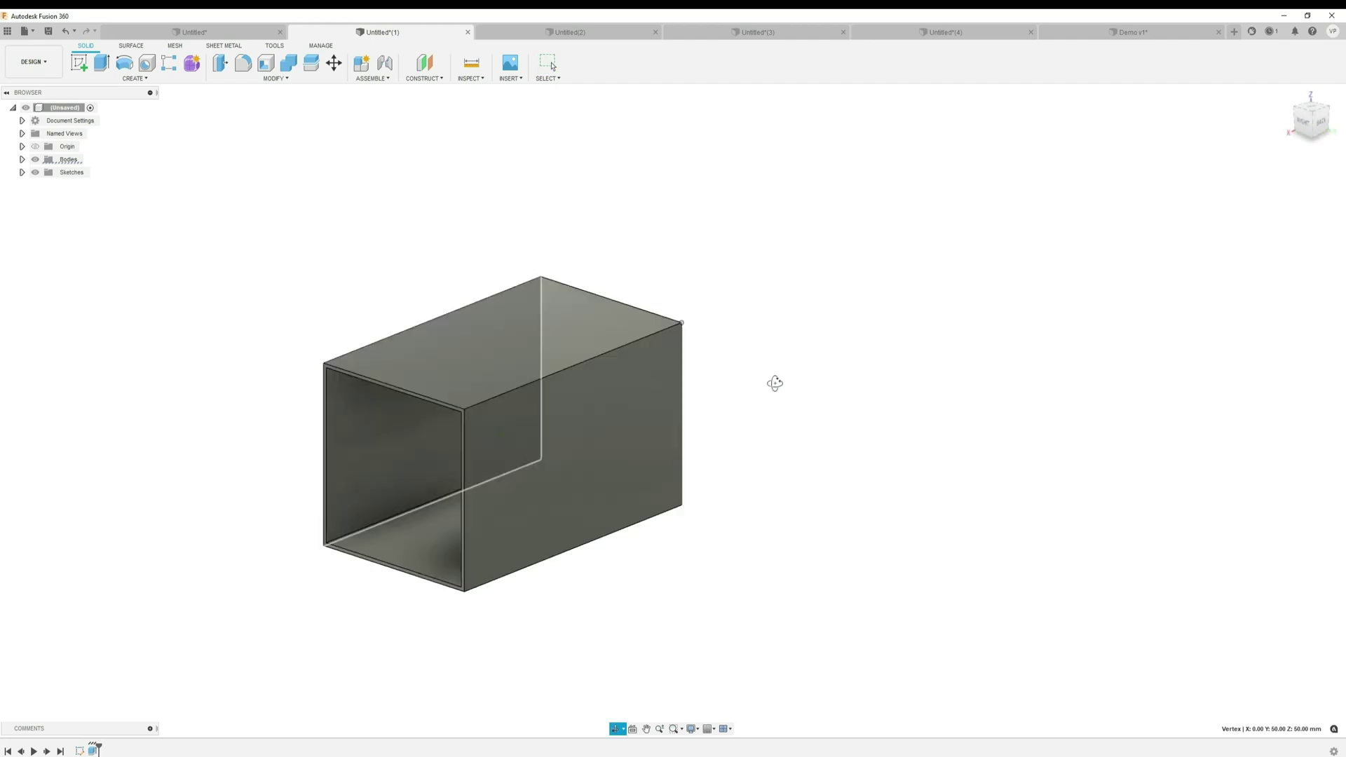
middle_click_drag(774, 383, 462, 359, "shift")
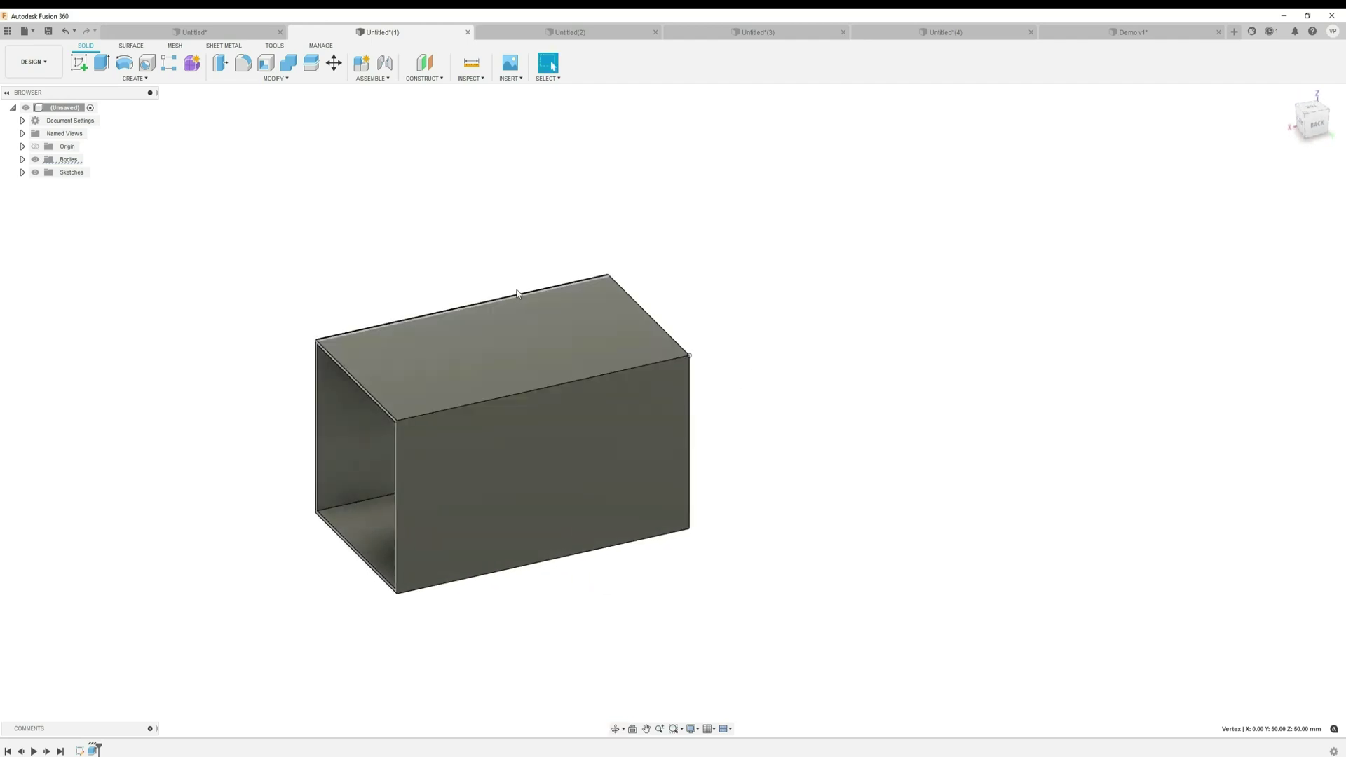
left_click(945, 33)
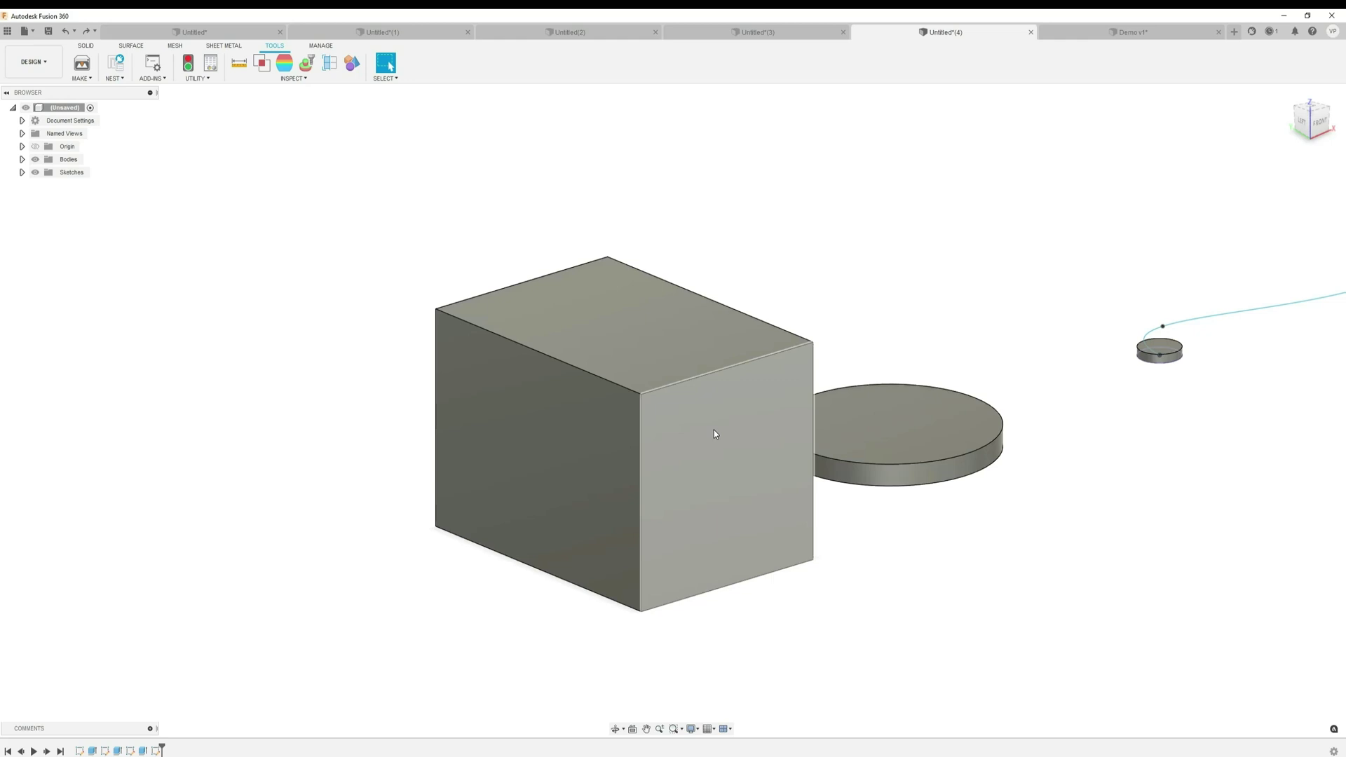
Shell the box to 4 mm walls, removing its front and top faces
right_click(596, 262)
left_click(640, 329)
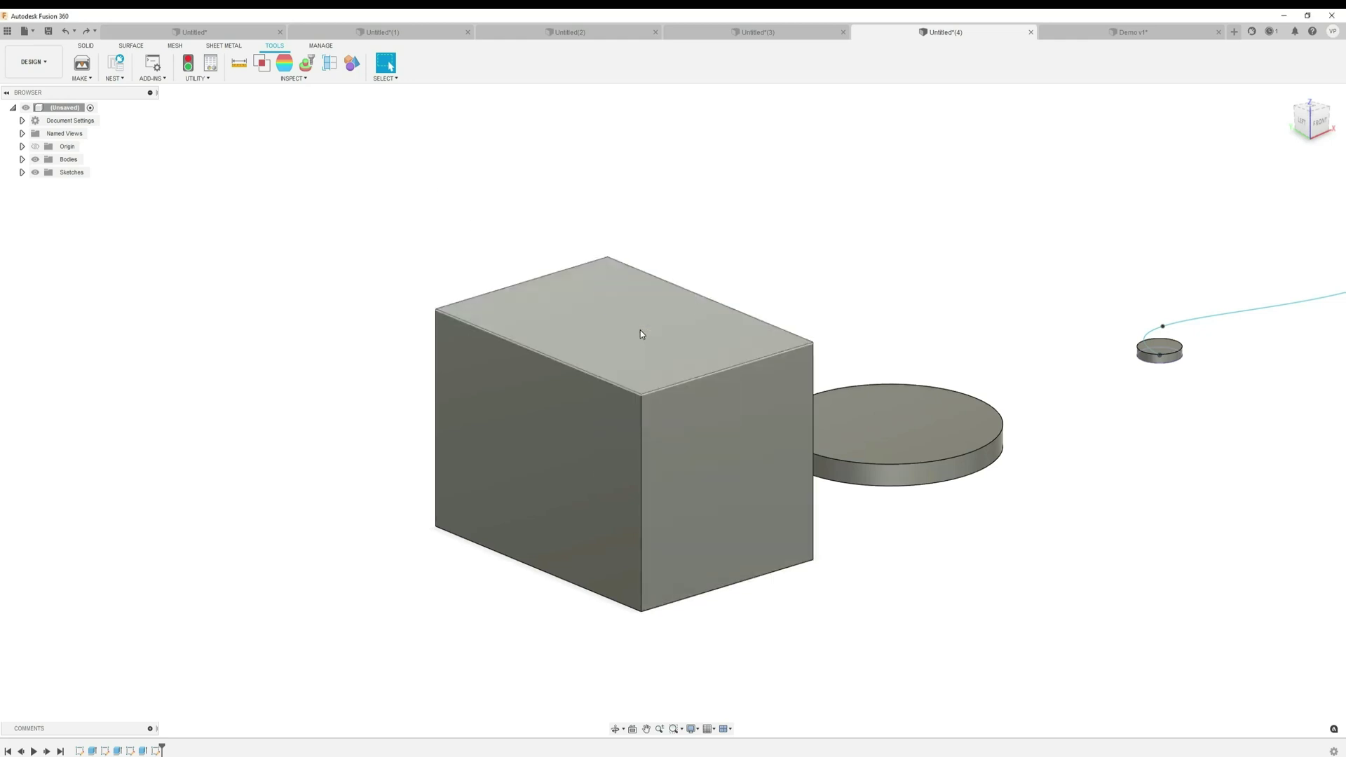
type("sh")
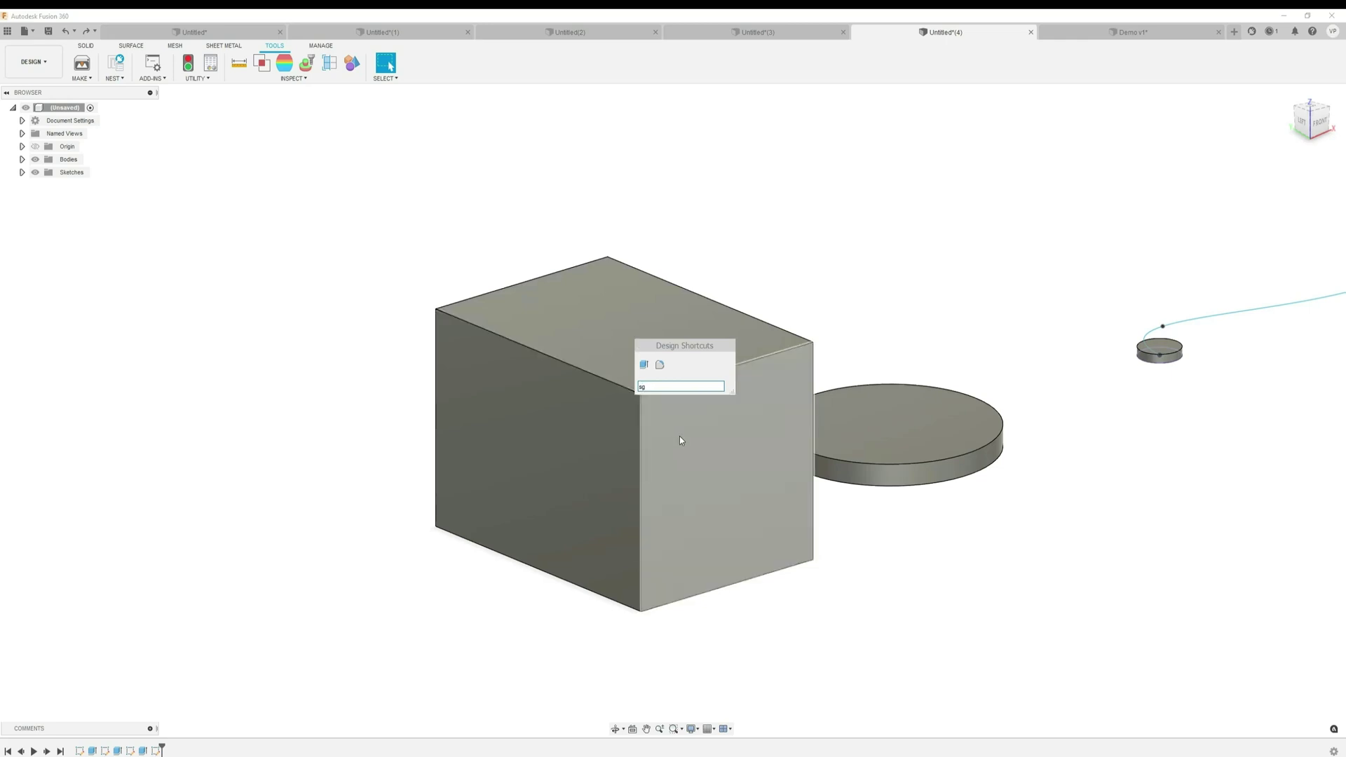
type("s")
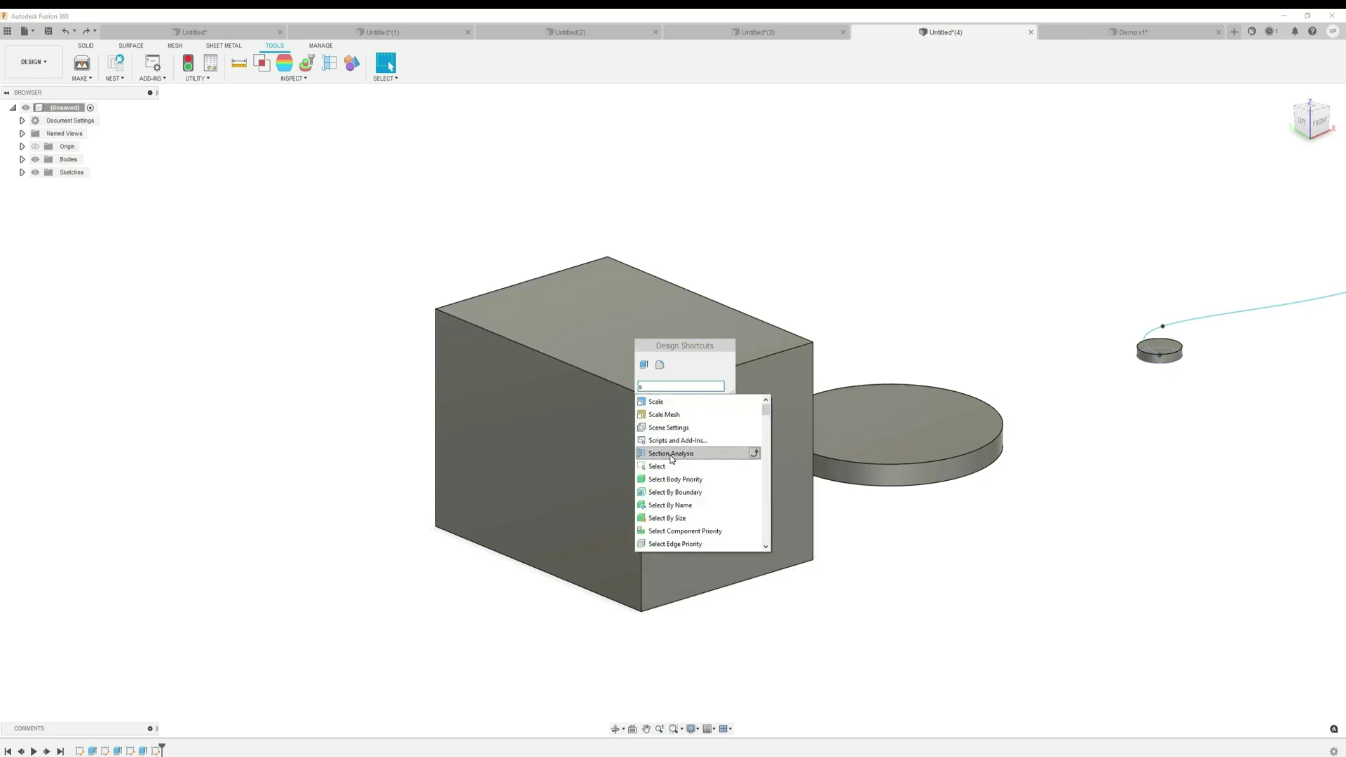
type("hell")
left_click(676, 418)
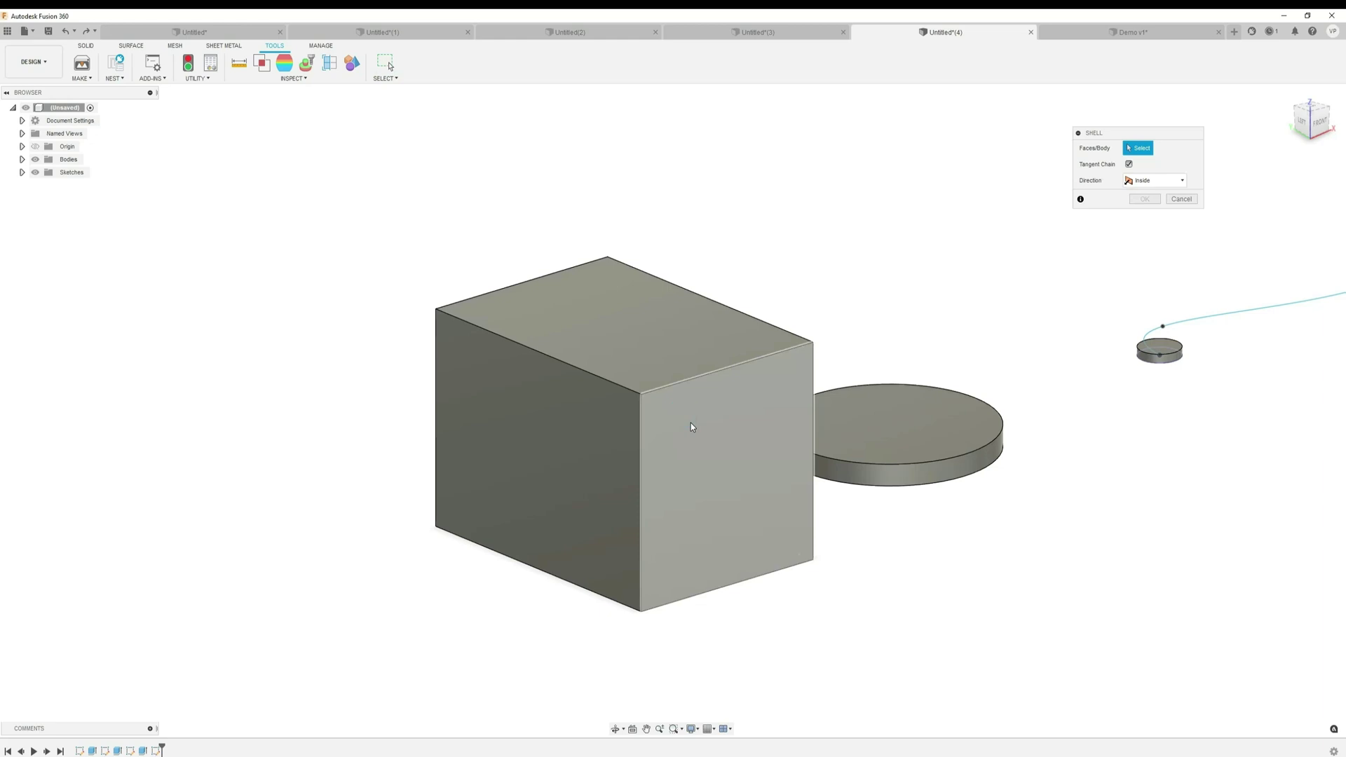
left_click(691, 426)
left_click(655, 368)
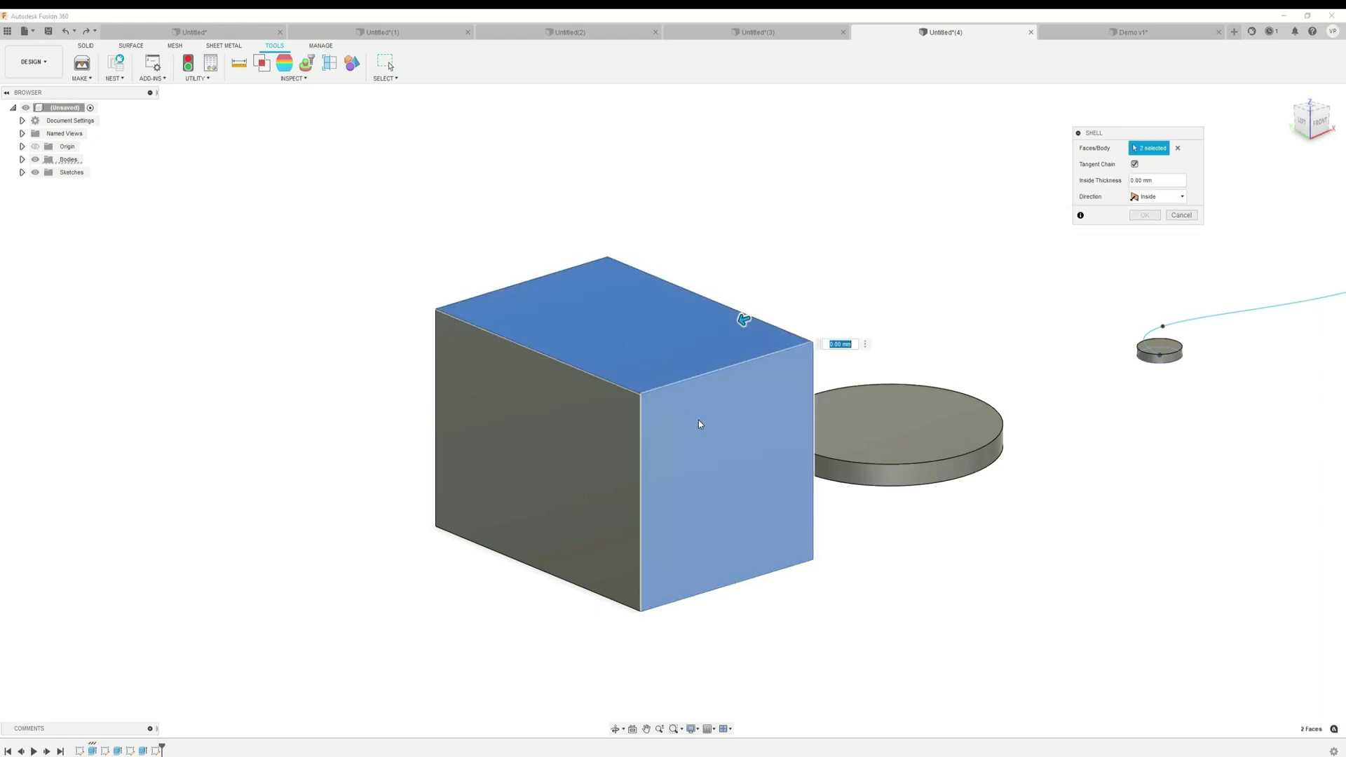
middle_click_drag(691, 418, 769, 320)
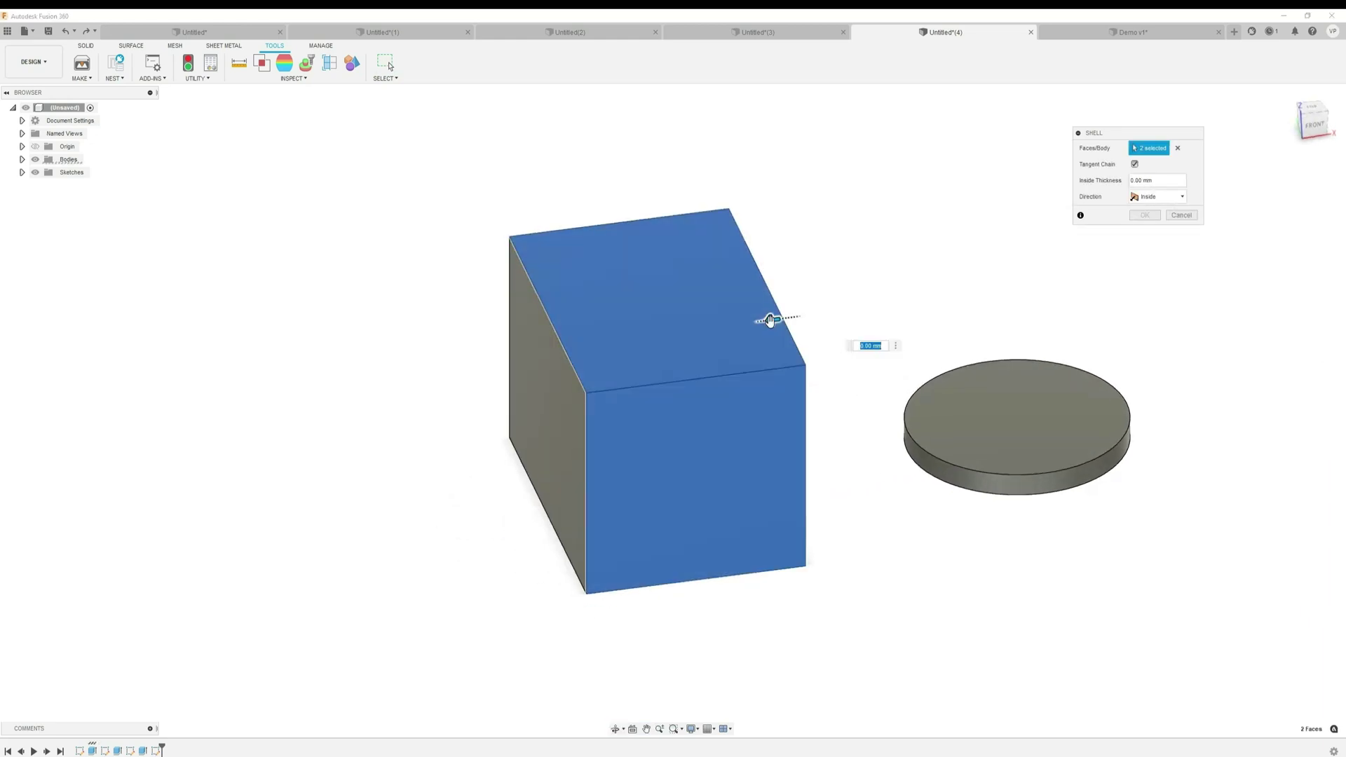
left_click_drag(769, 319, 754, 323)
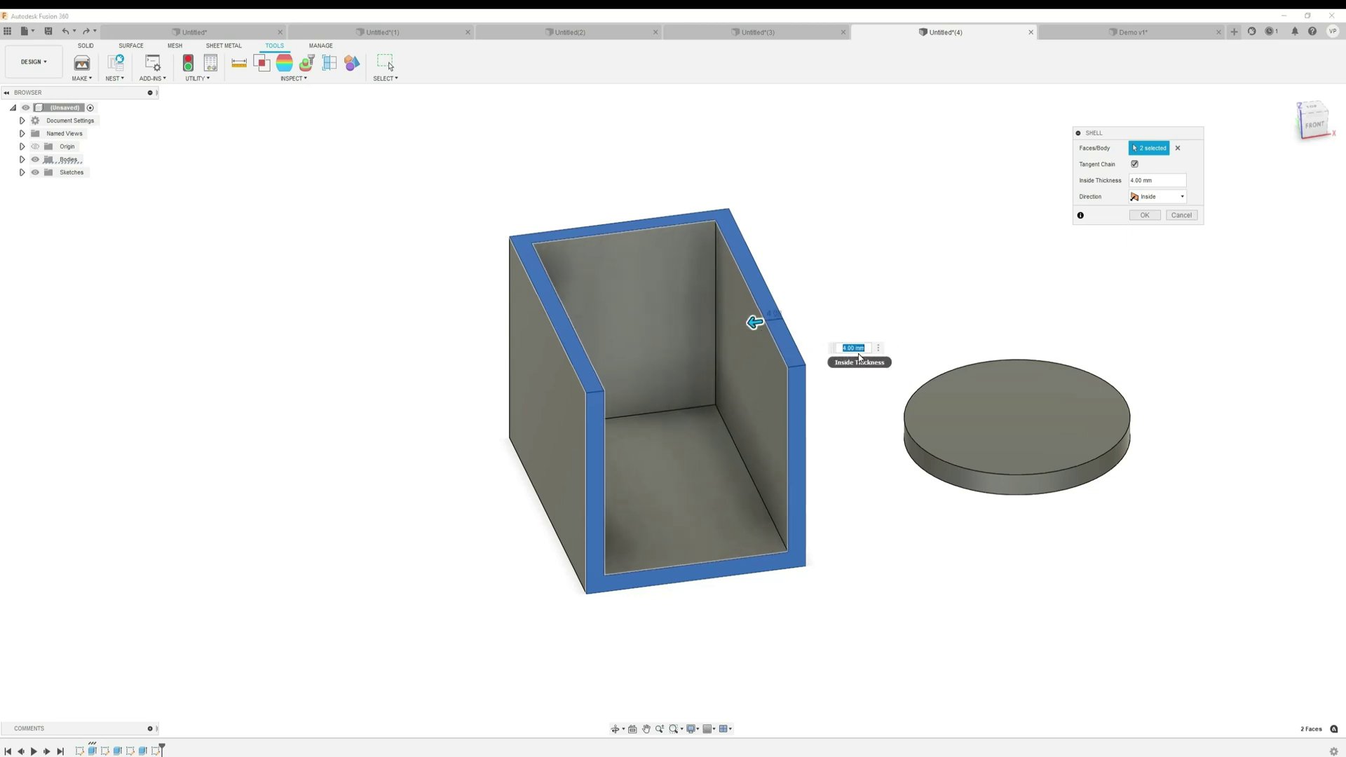
key("Return")
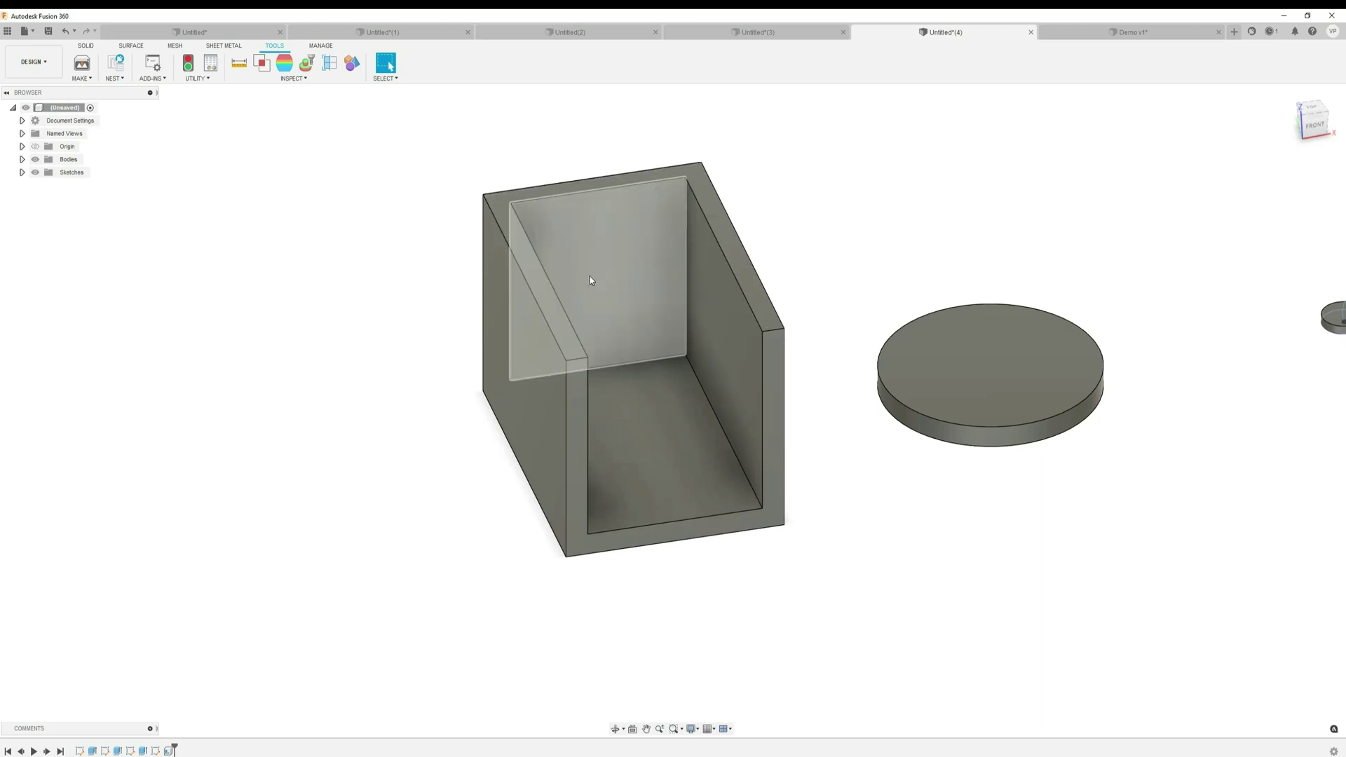
Start Press Pull from the command search and select the box's inner back wall face
key("q")
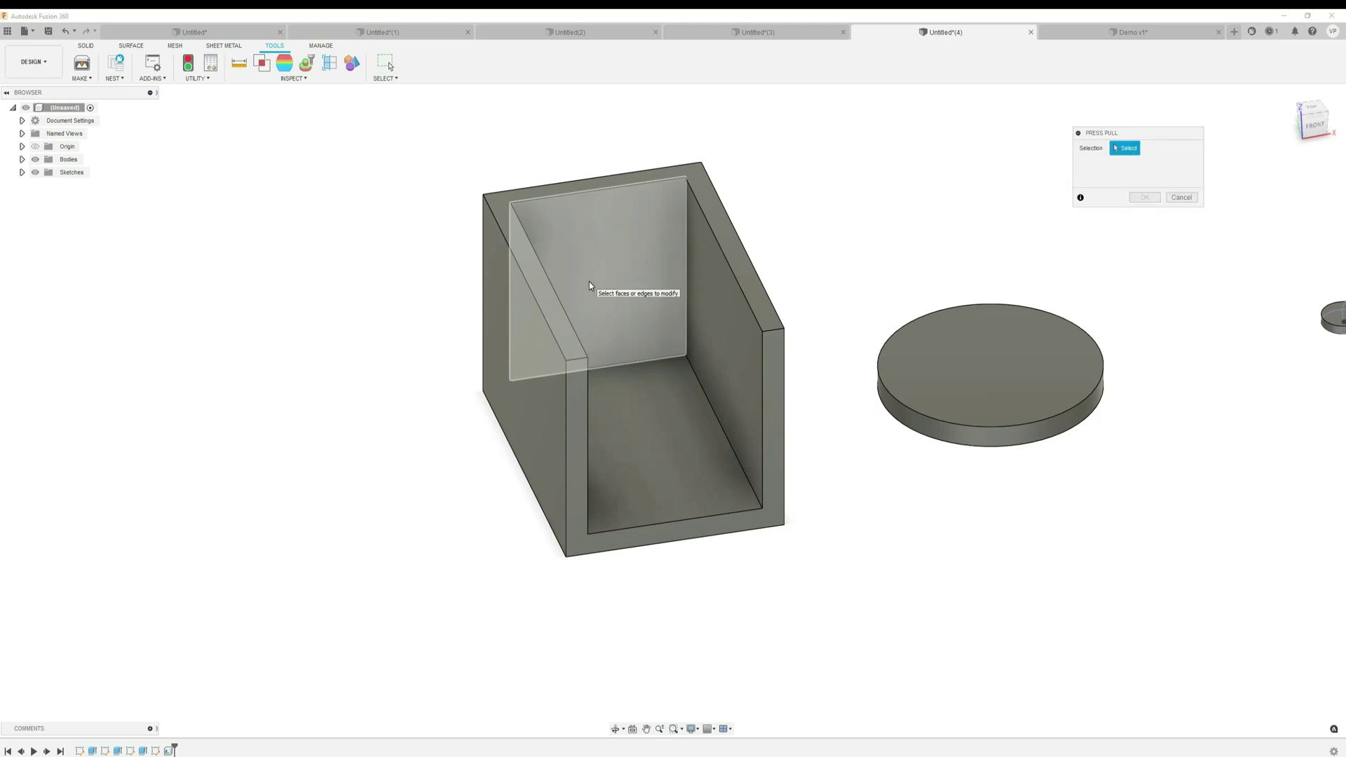
key("Escape")
key("s")
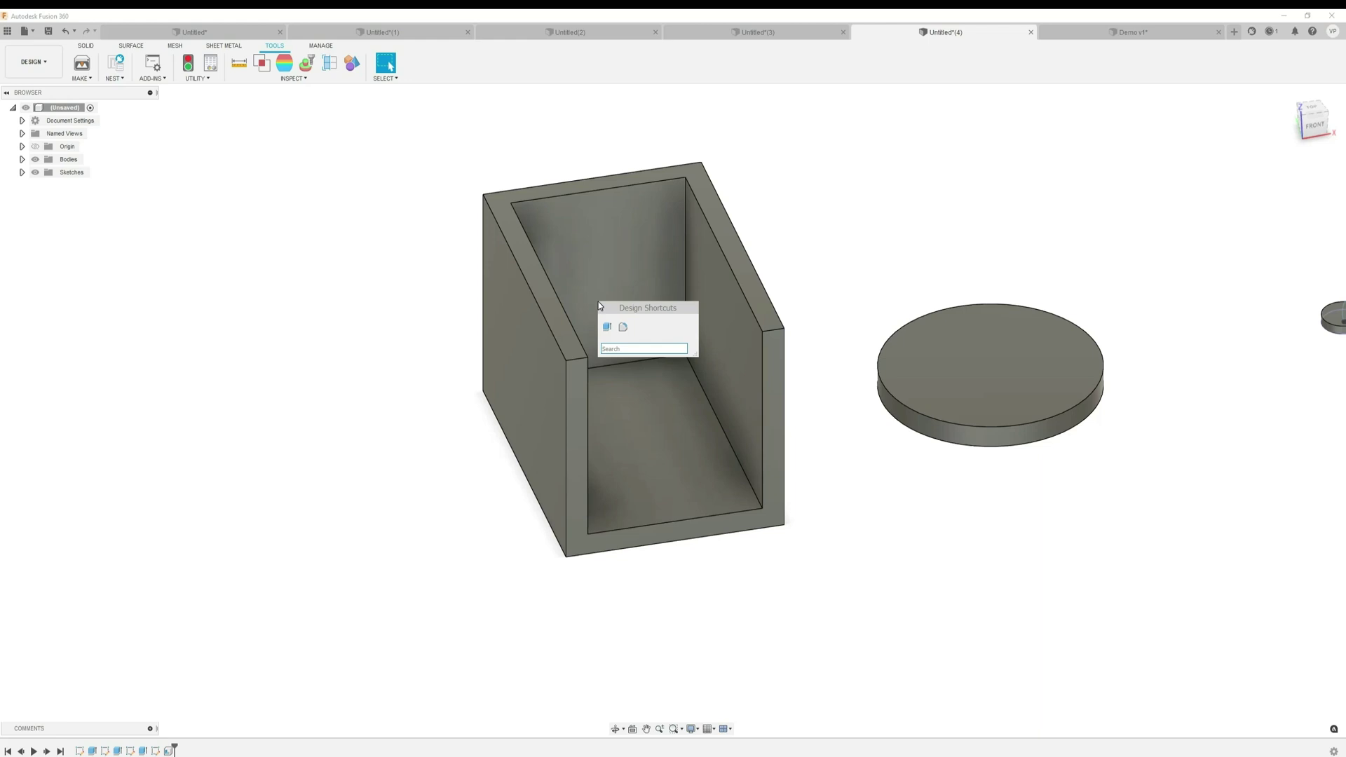
type("pre")
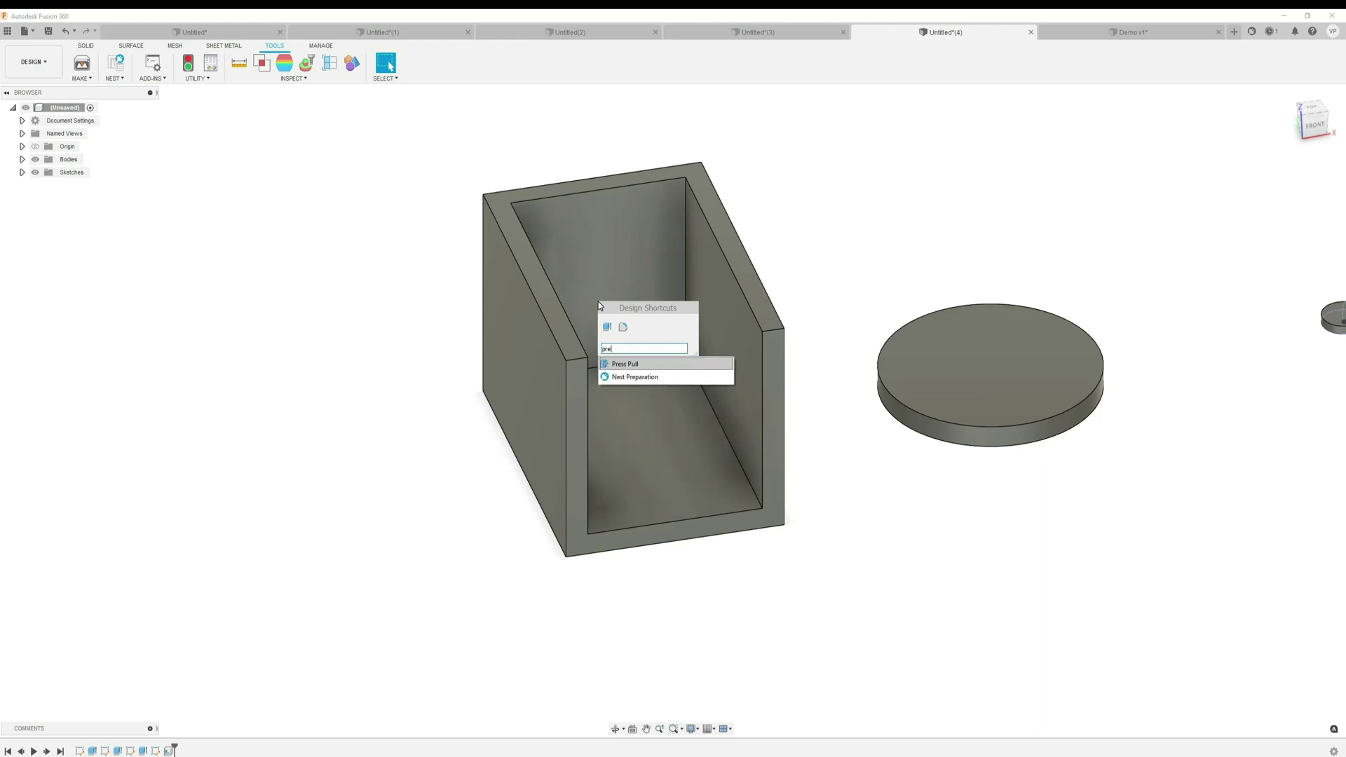
key("Return")
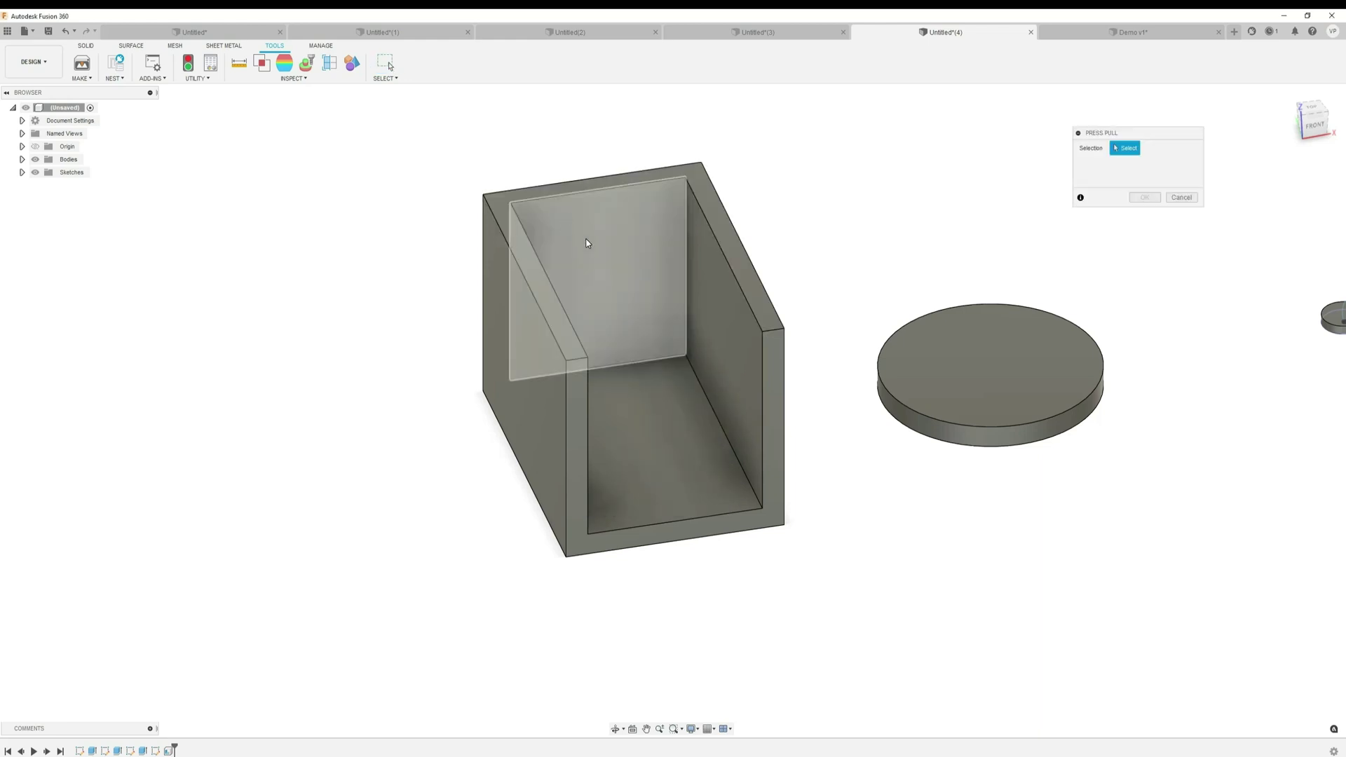
left_click(587, 243)
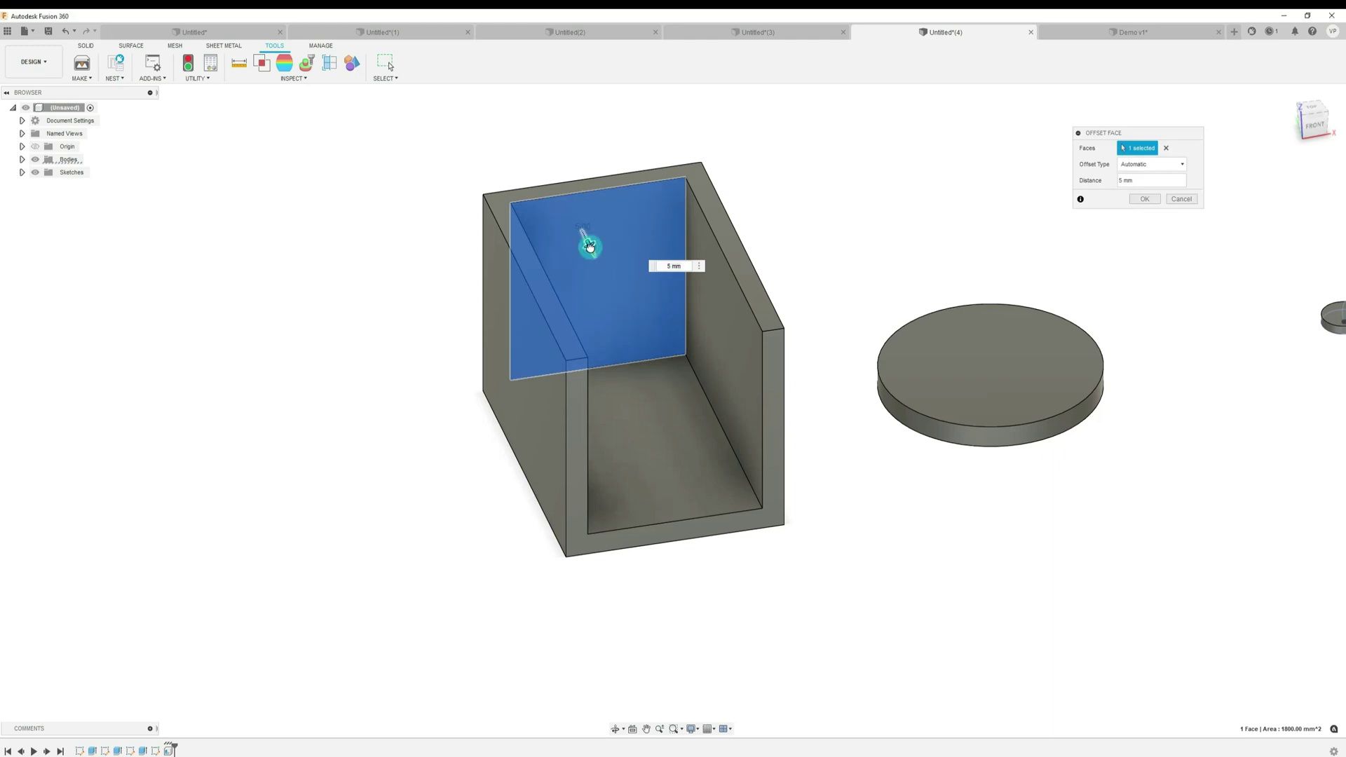
Offset the inner wall face 5 mm as a New Offset surface
mouse_move(588, 242)
left_mouse_down()
mouse_move(592, 266)
mouse_move(603, 265)
mouse_move(587, 229)
mouse_move(617, 270)
mouse_move(601, 271)
mouse_move(592, 240)
mouse_move(596, 258)
left_mouse_up()
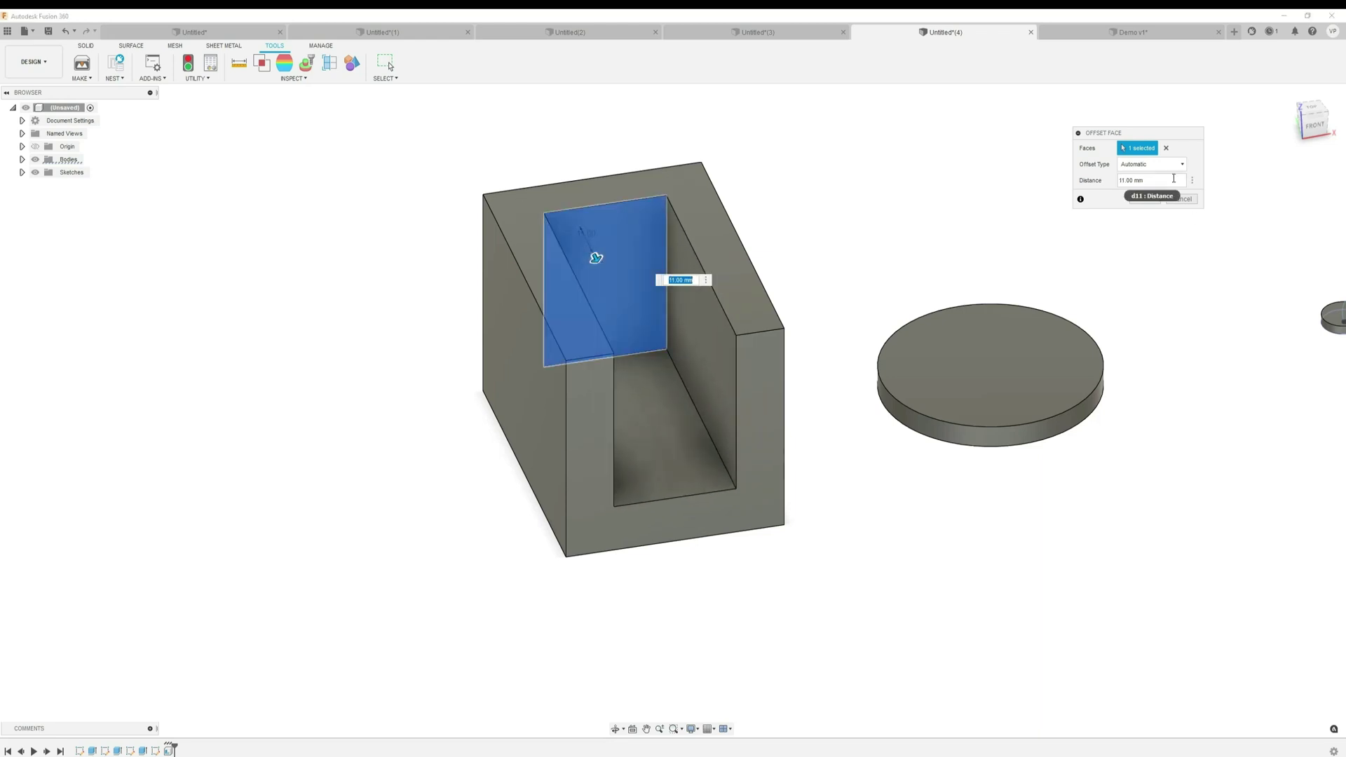
left_click(1165, 164)
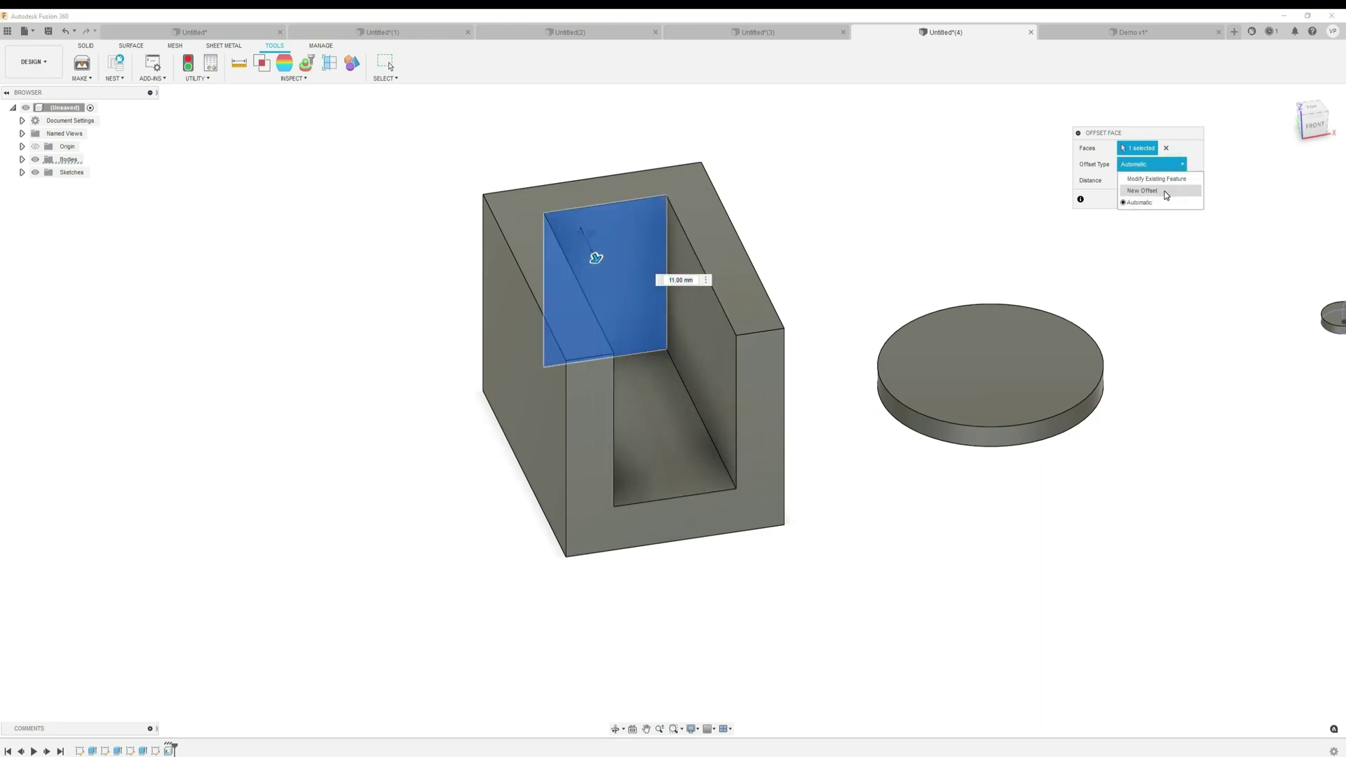
left_click(1167, 193)
mouse_move(586, 240)
left_mouse_down()
mouse_move(806, 679)
mouse_move(622, 312)
mouse_move(612, 226)
mouse_move(622, 250)
mouse_move(592, 250)
left_mouse_up()
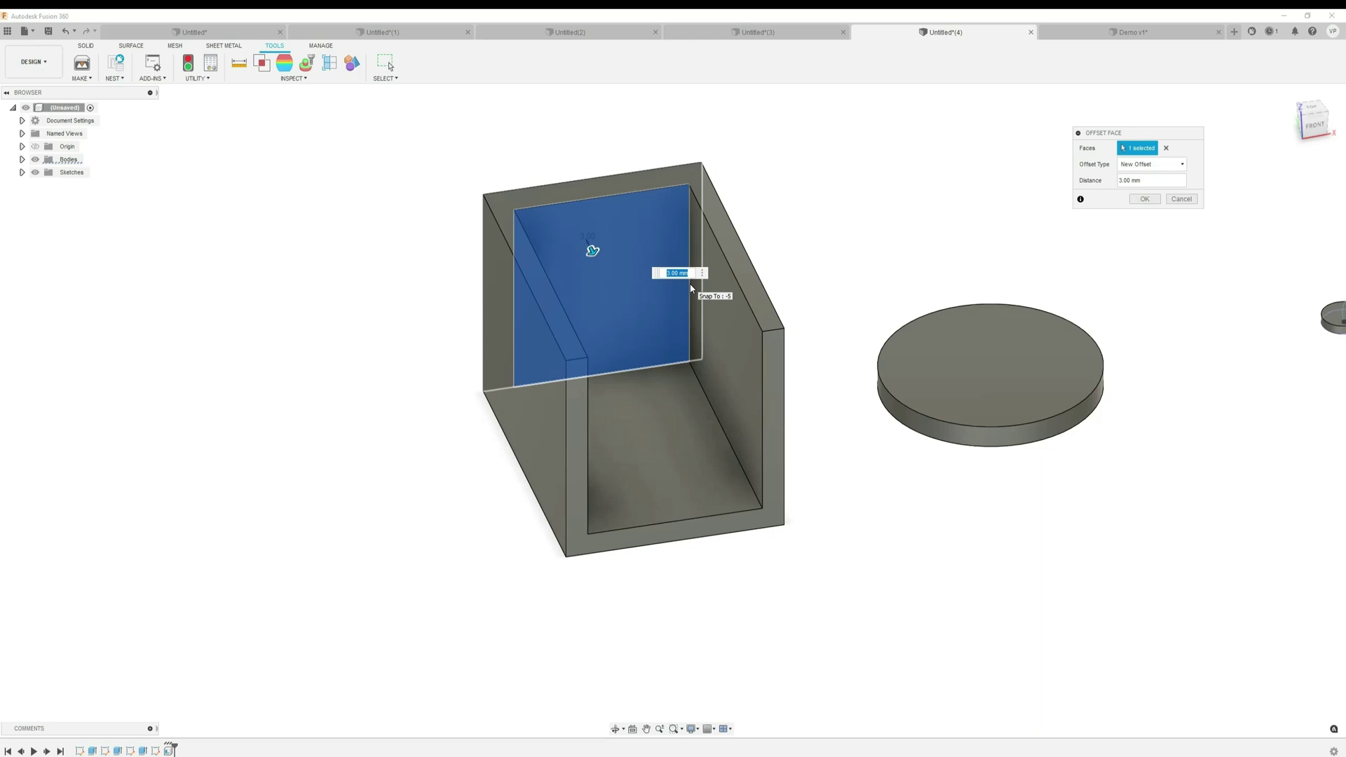
type("5")
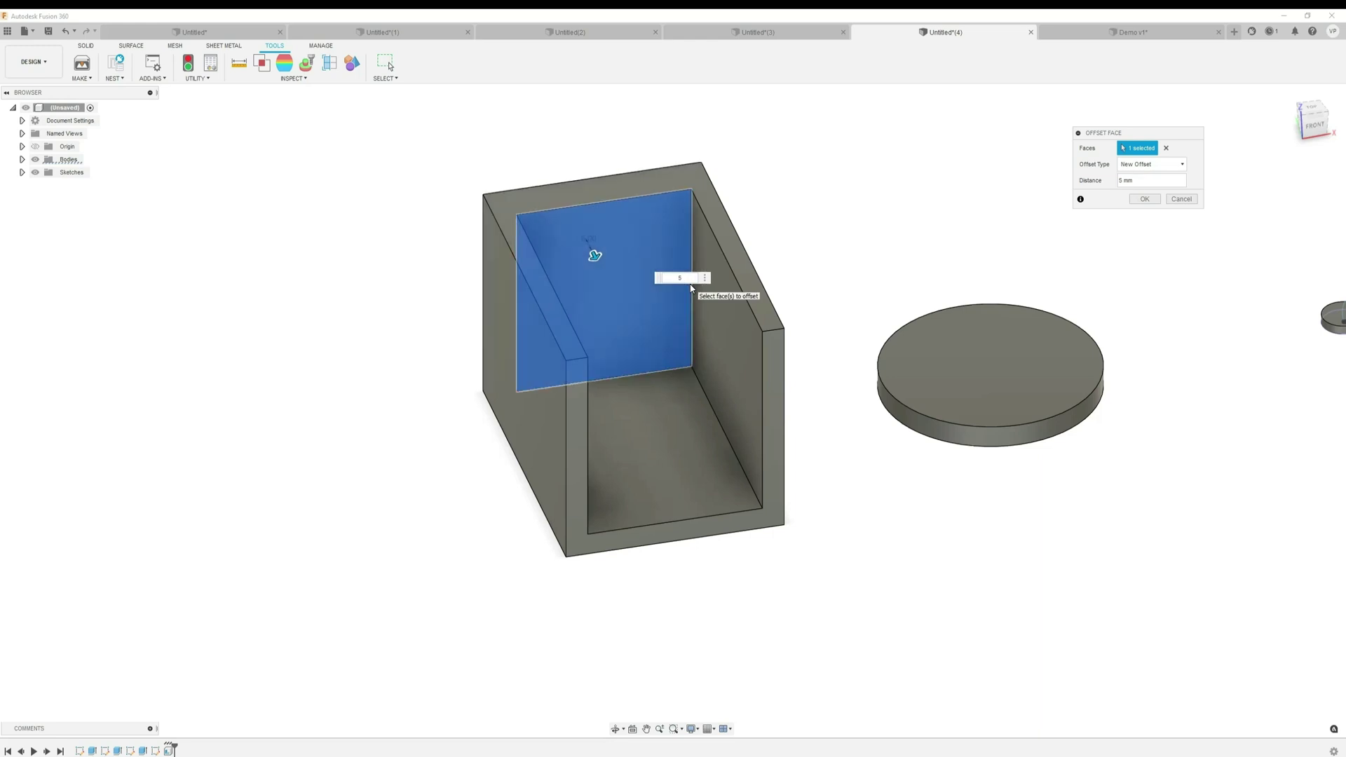
key("Return")
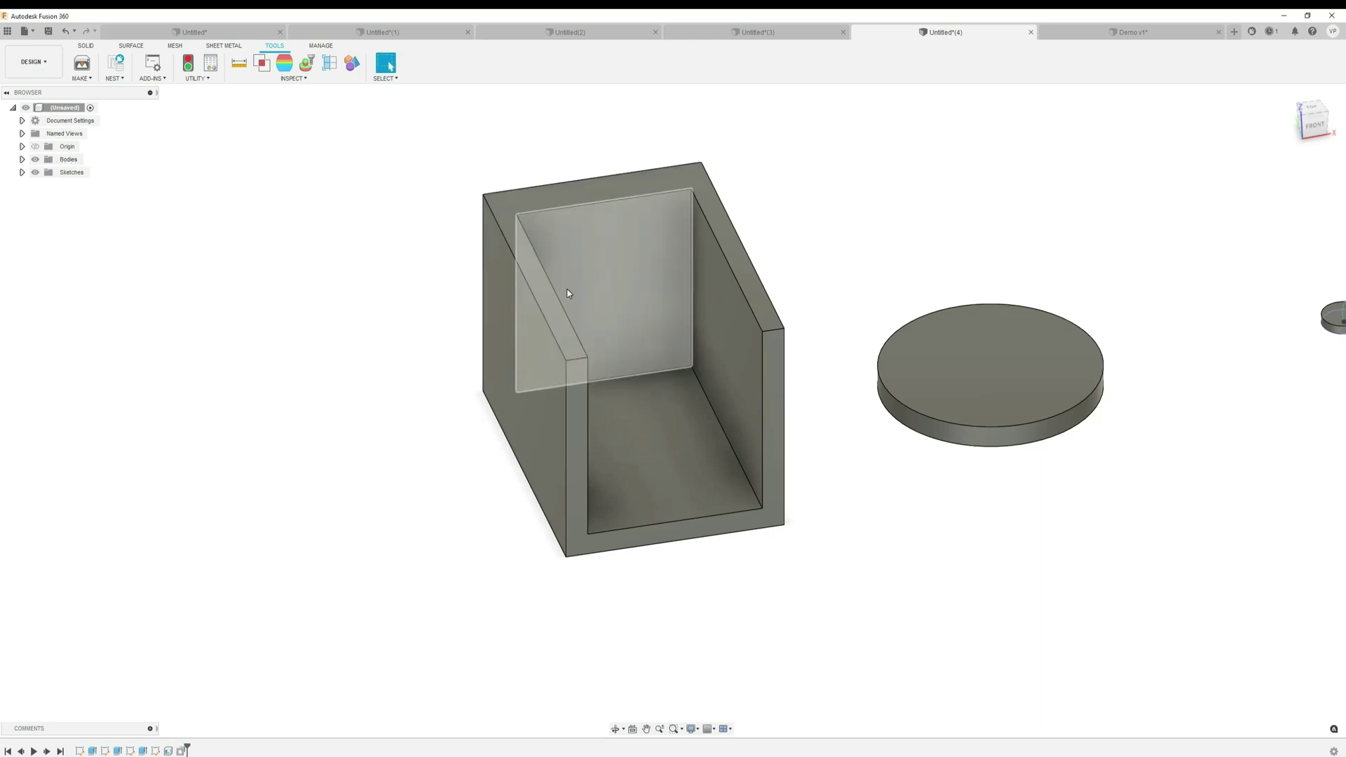
mouse_move(568, 293)
middle_mouse_down("shift")
mouse_move(541, 345)
mouse_move(557, 293)
middle_mouse_up("shift")
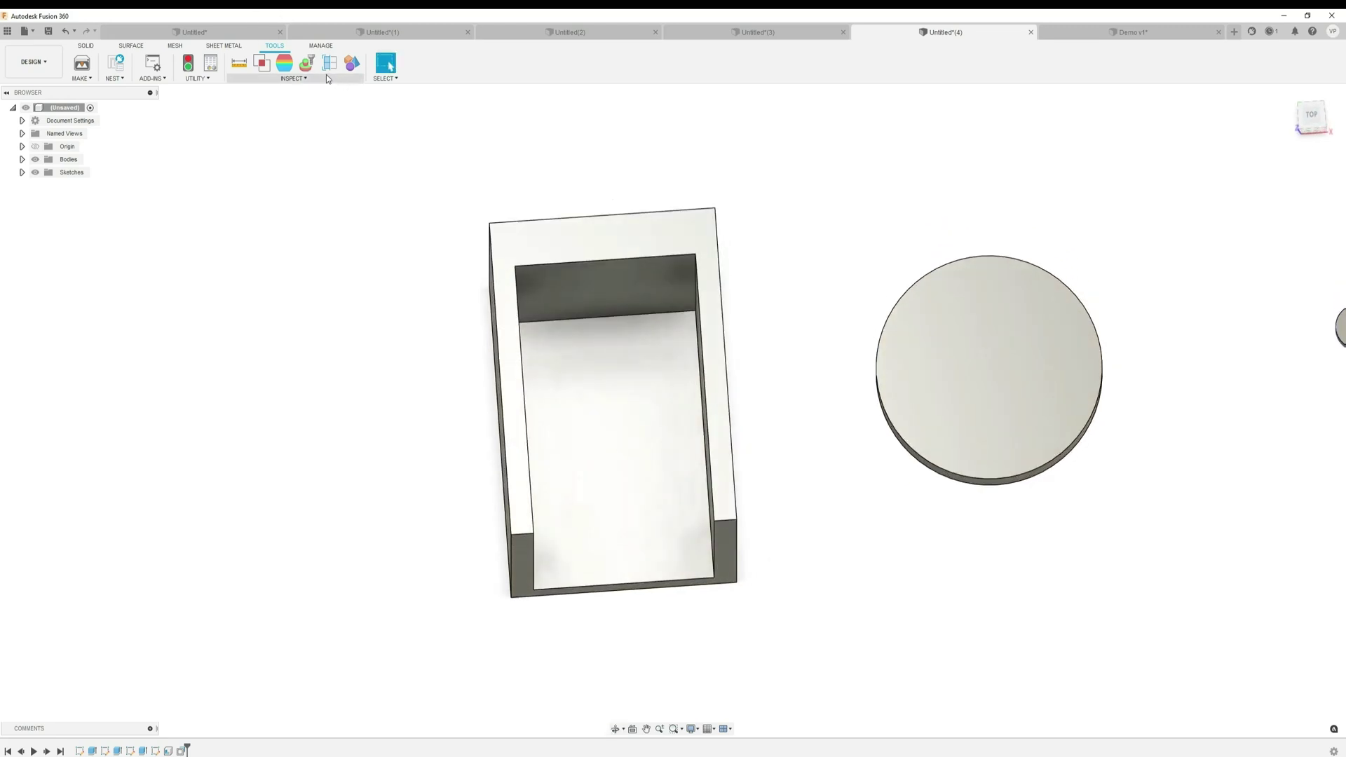
left_click(239, 63)
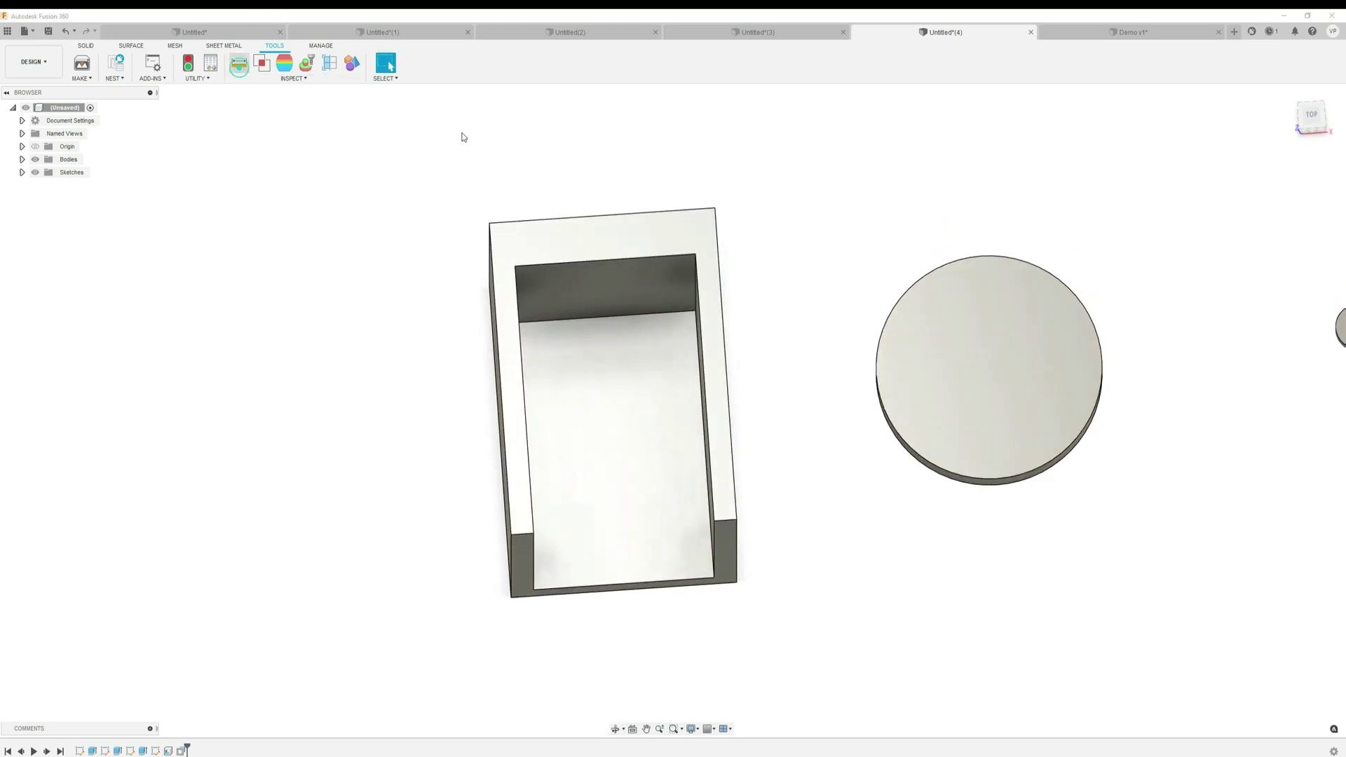
left_click(582, 220)
left_click(602, 267)
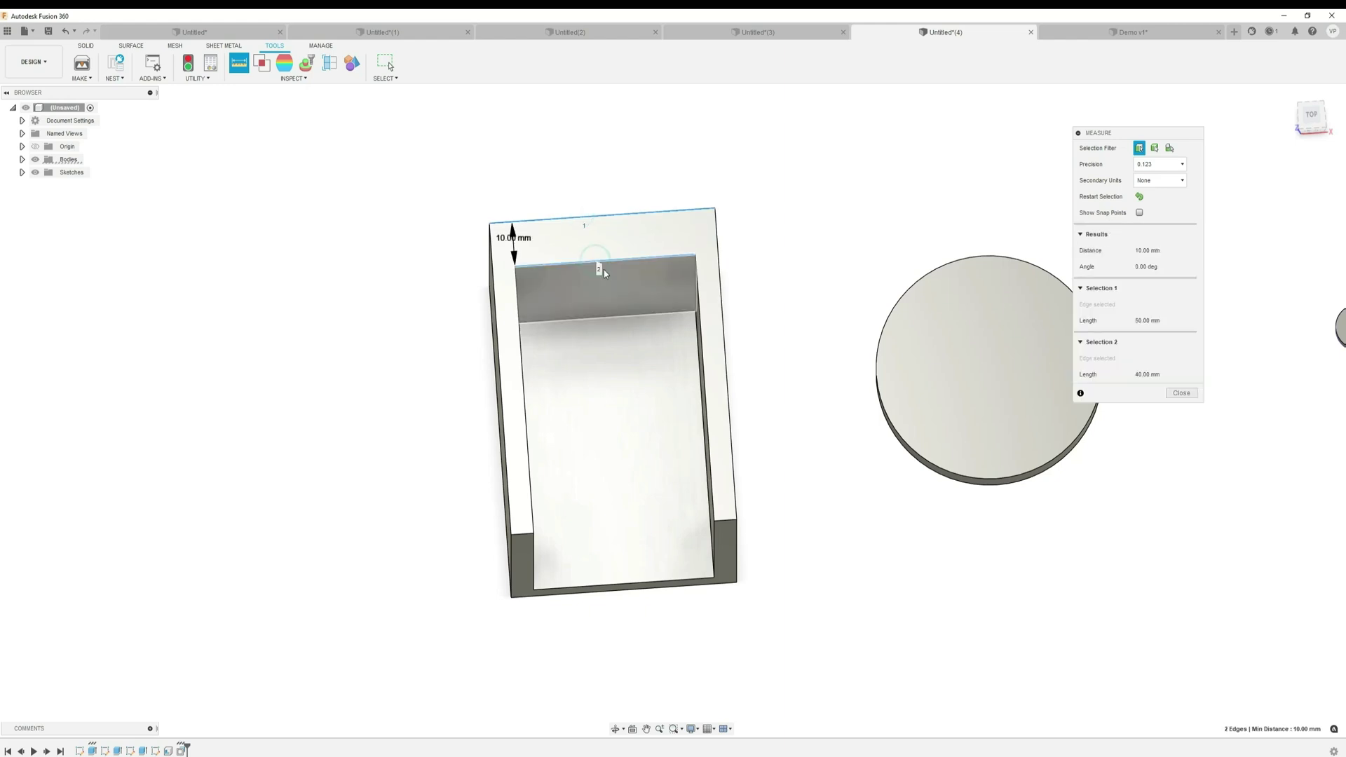
left_click(1181, 393)
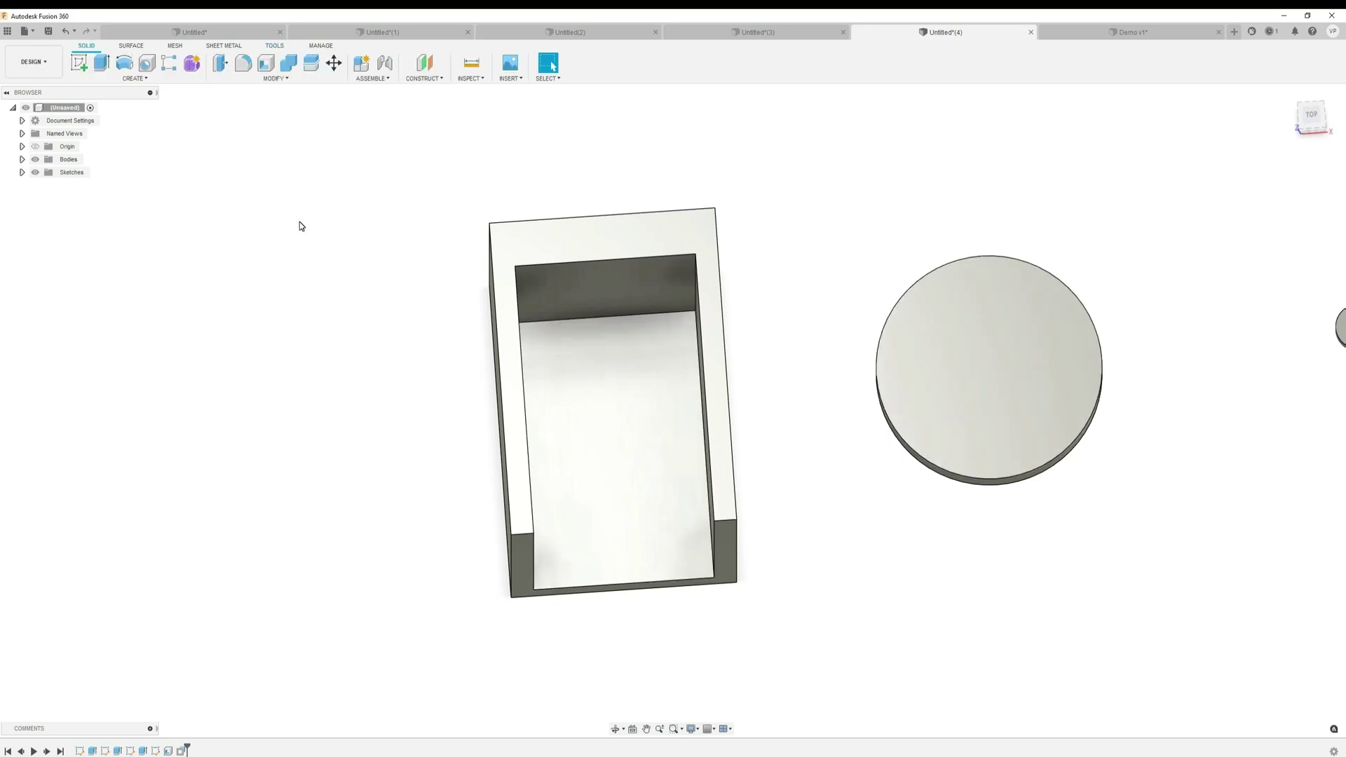
Pick Rectangular Pattern from Create > Pattern and orbit the view toward the box's end face
left_click(105, 81)
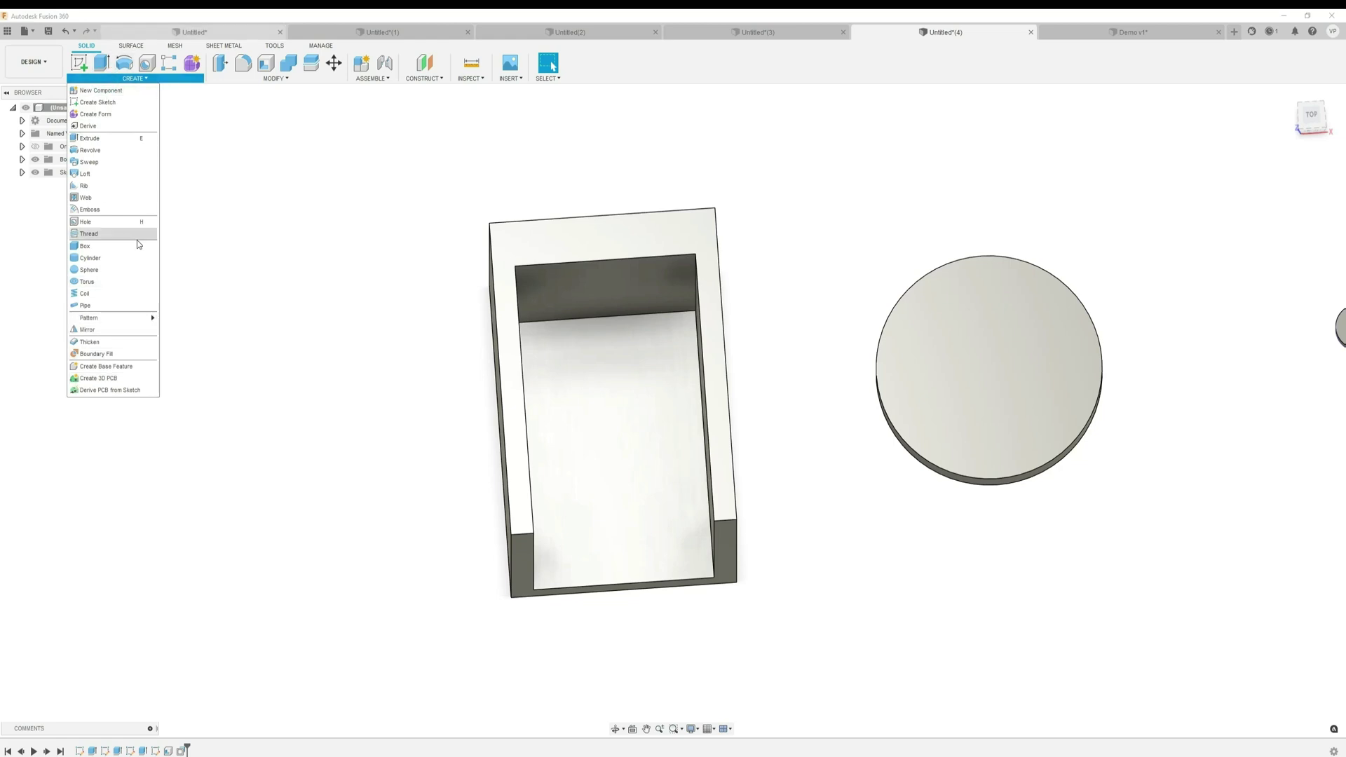
left_click(126, 319)
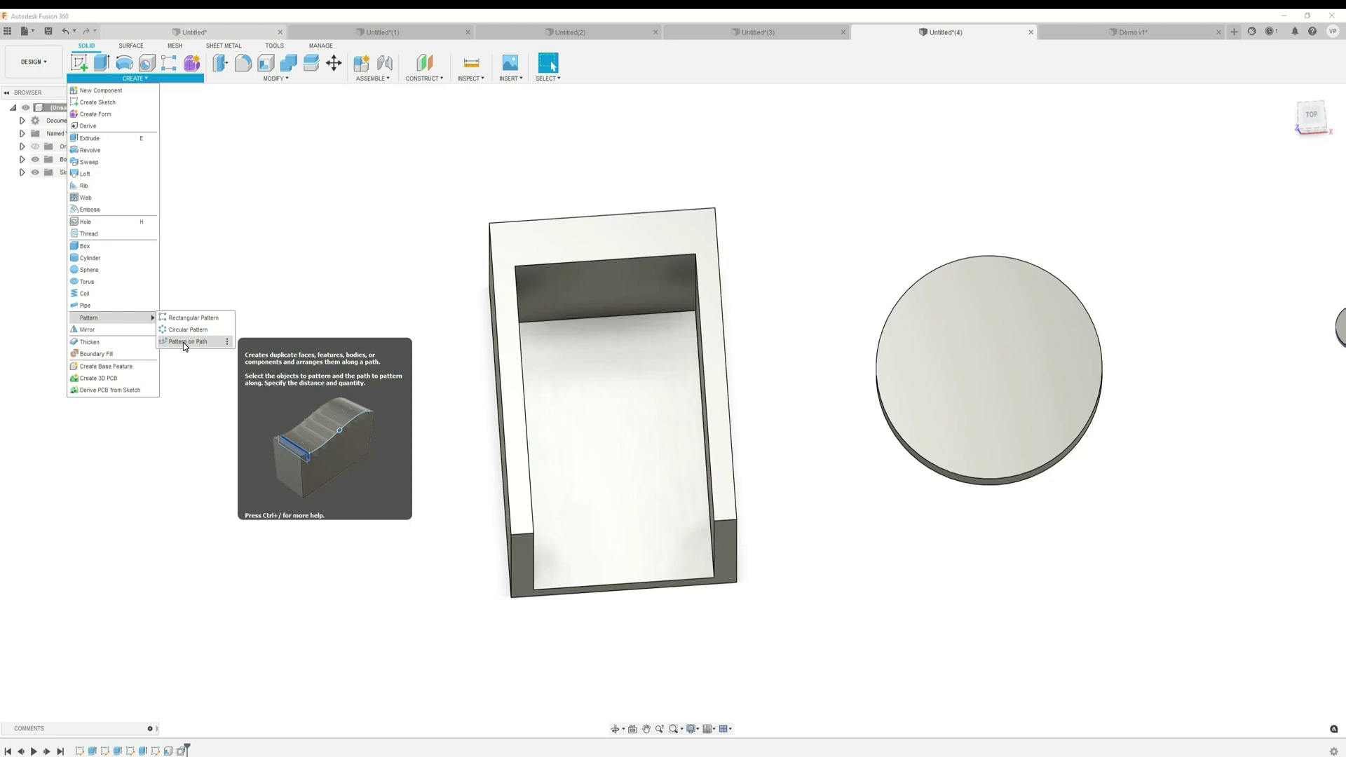
left_click(208, 319)
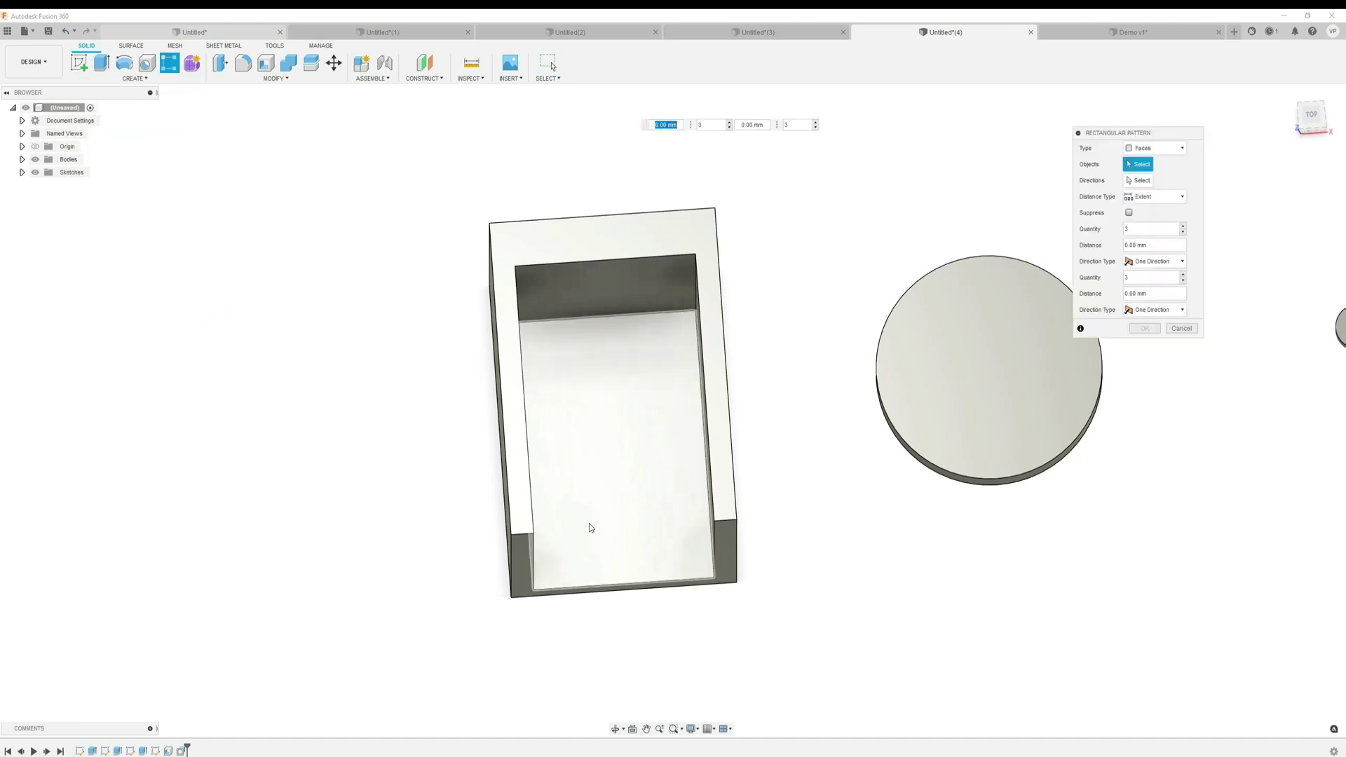
mouse_move(568, 531)
middle_mouse_down("shift")
mouse_move(688, 457)
mouse_move(656, 441)
mouse_move(634, 451)
mouse_move(529, 535)
mouse_move(535, 546)
middle_mouse_up("shift")
Sketch a Ø5 mm circle near the bottom-right corner of the box's end face
left_click(82, 69)
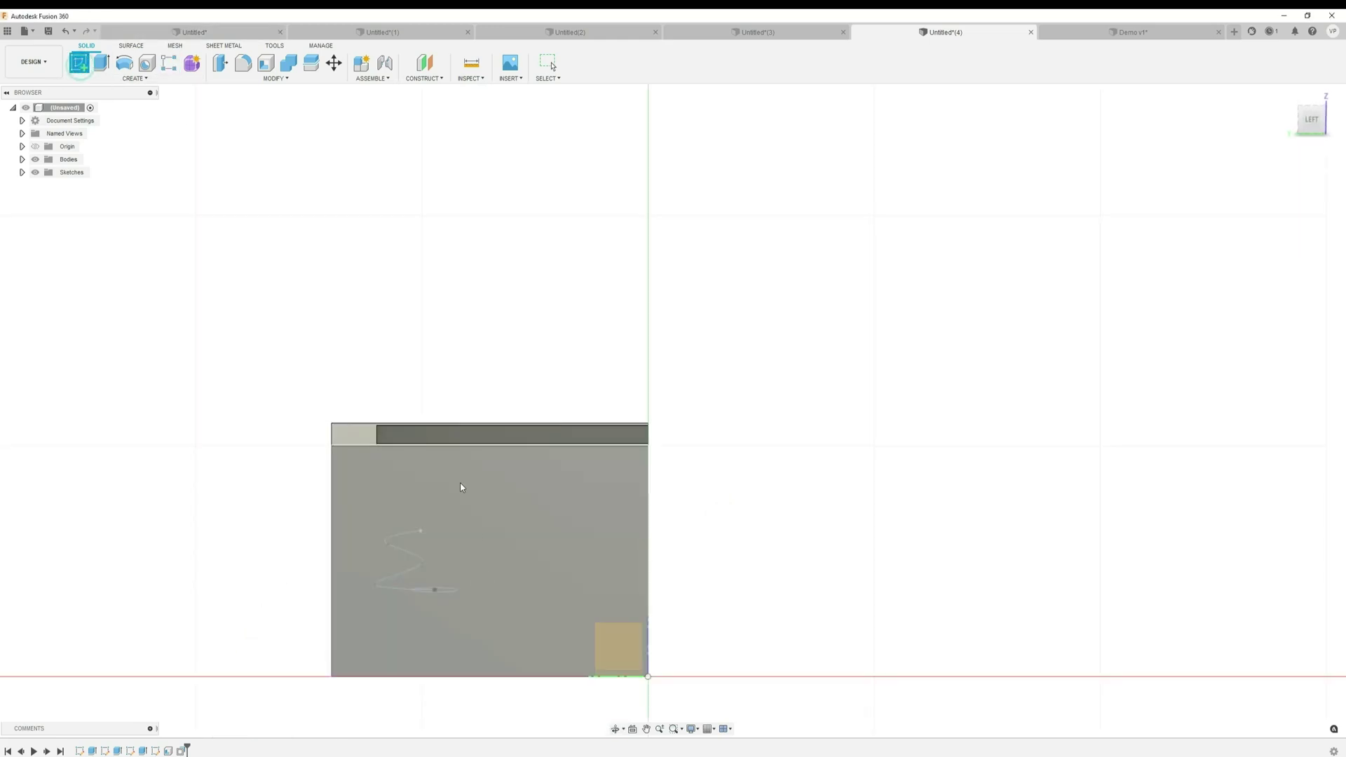
left_click(467, 506)
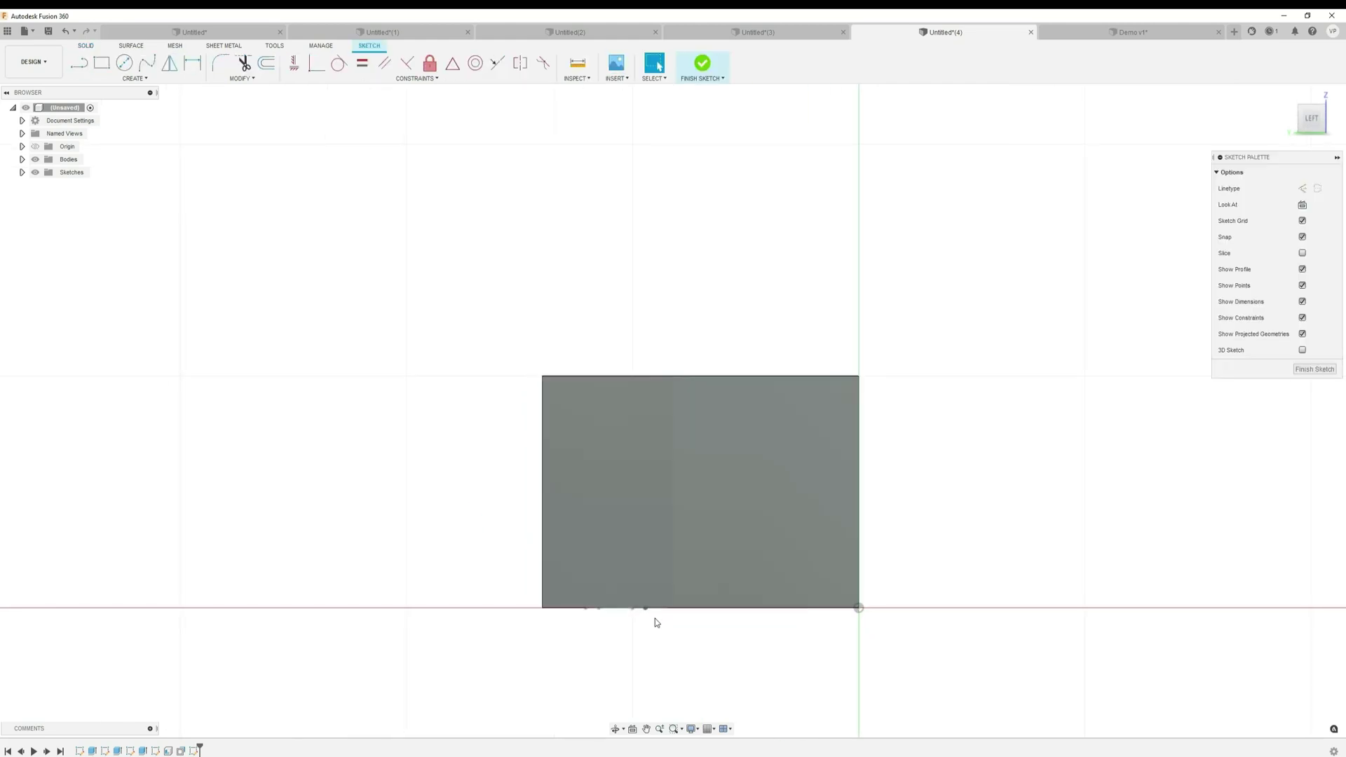
key("c")
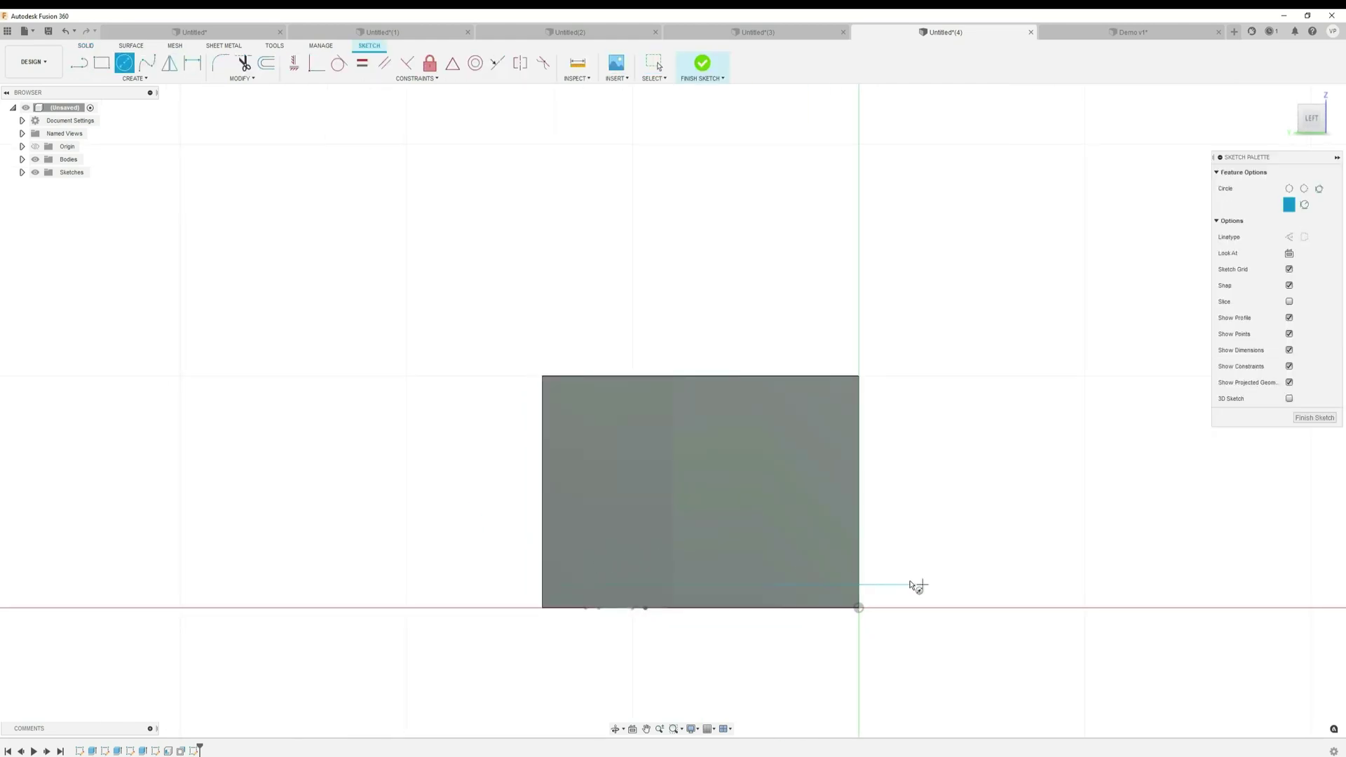
left_click(822, 568)
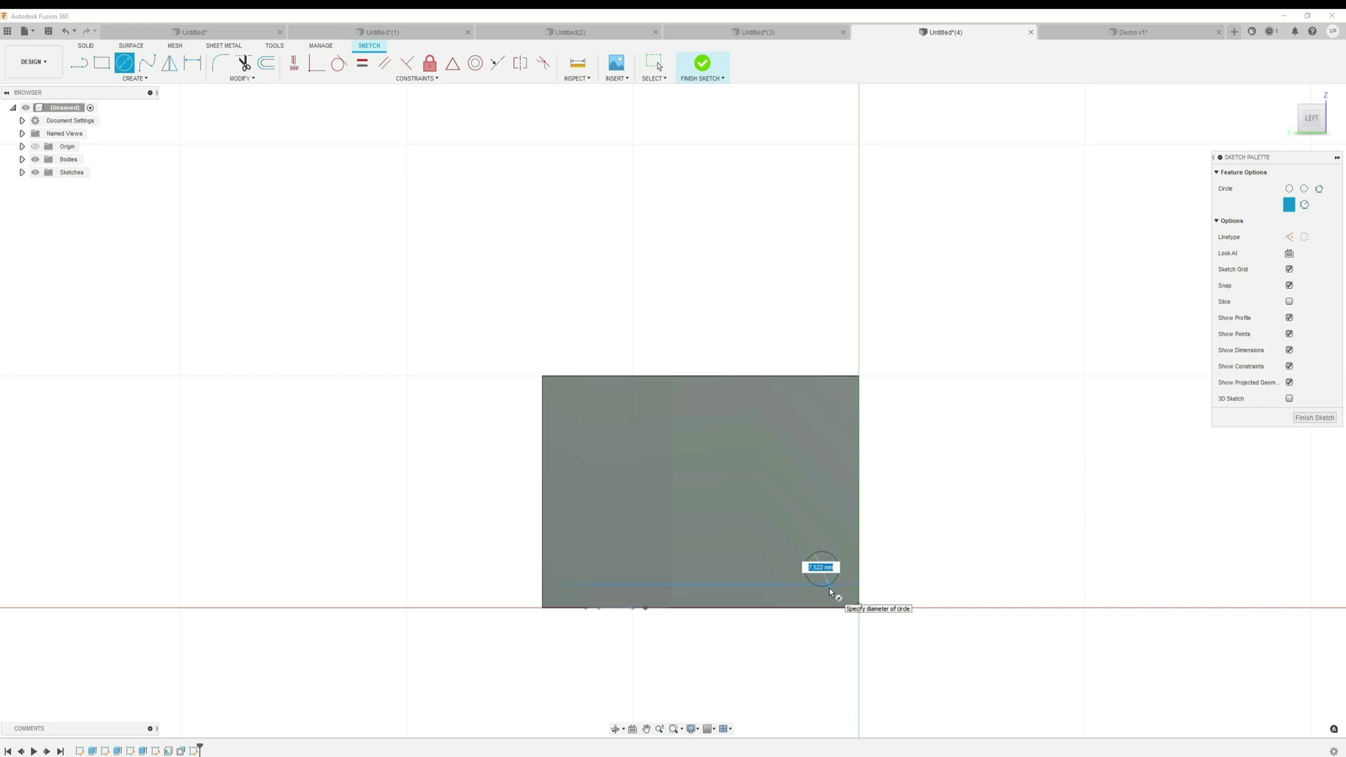
left_click(830, 591)
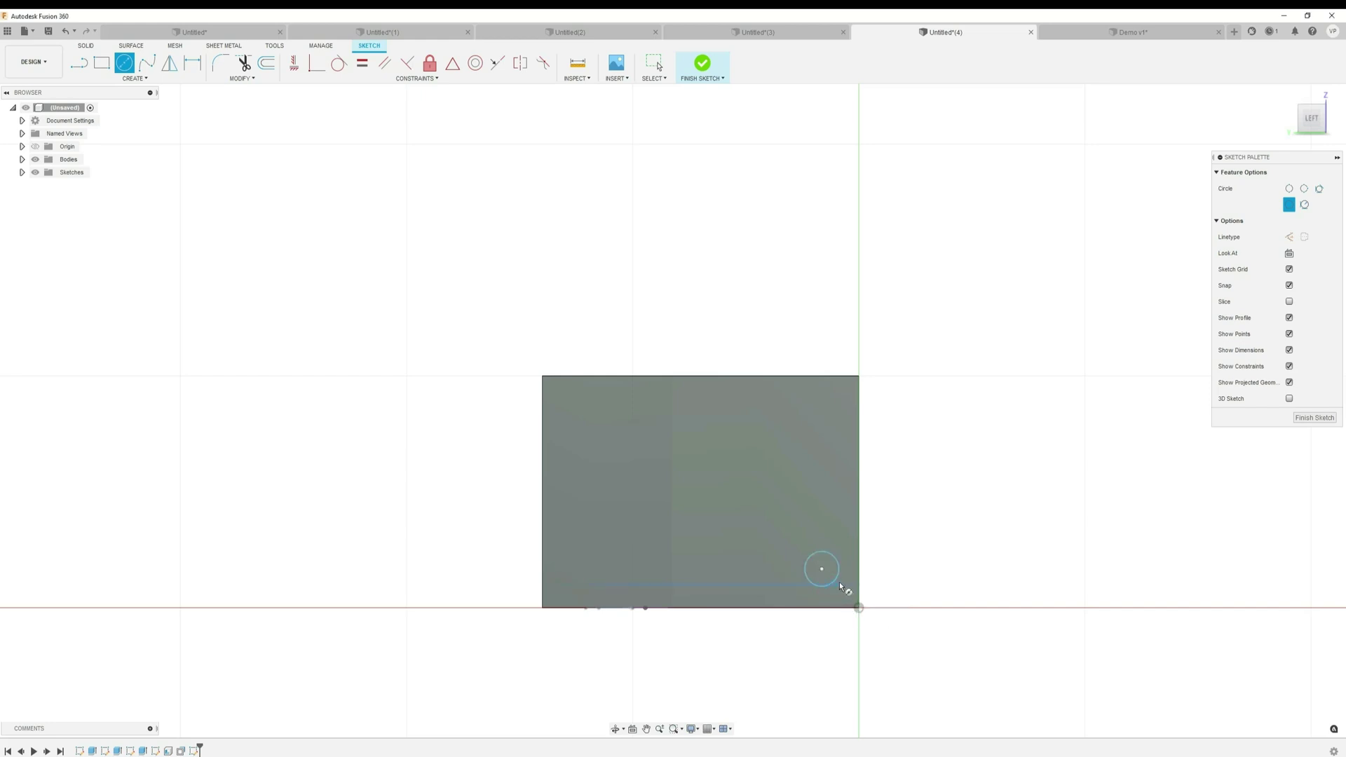
key("d")
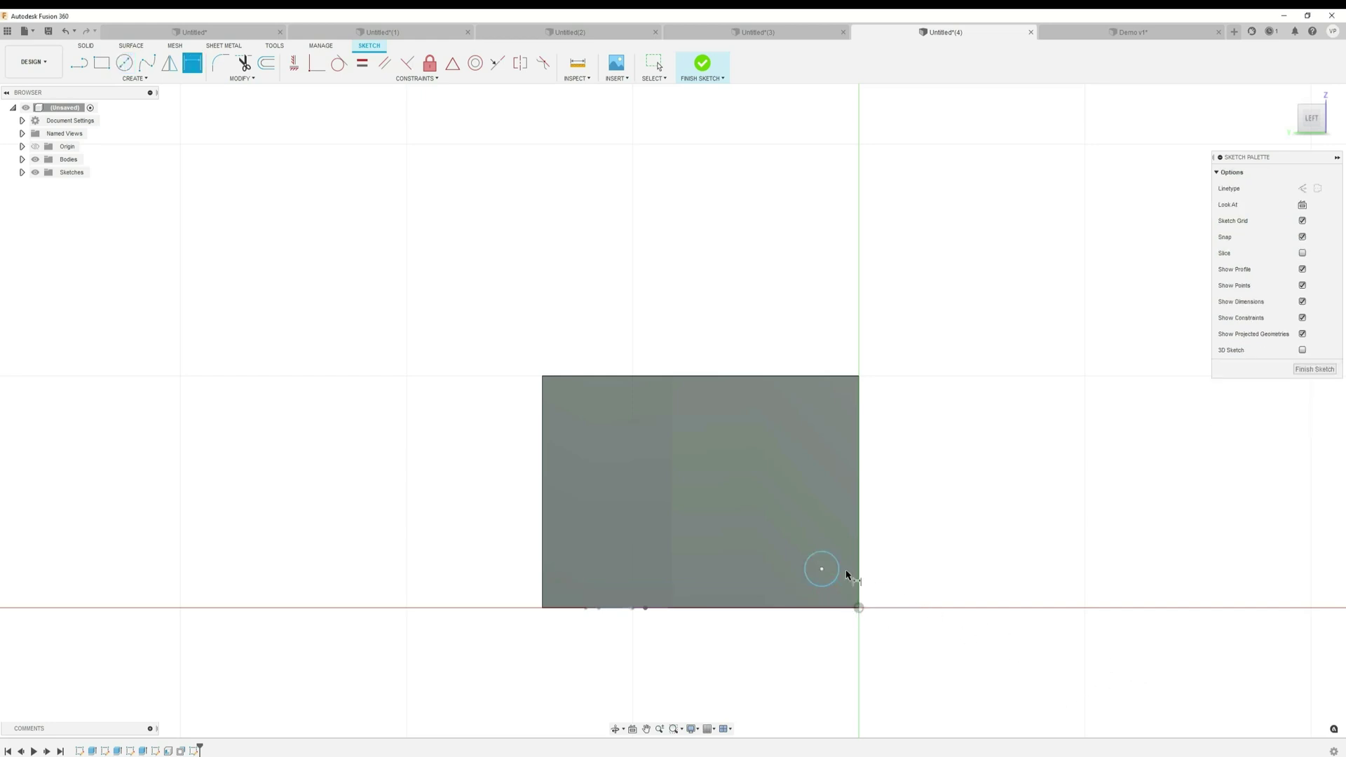
left_click(841, 574)
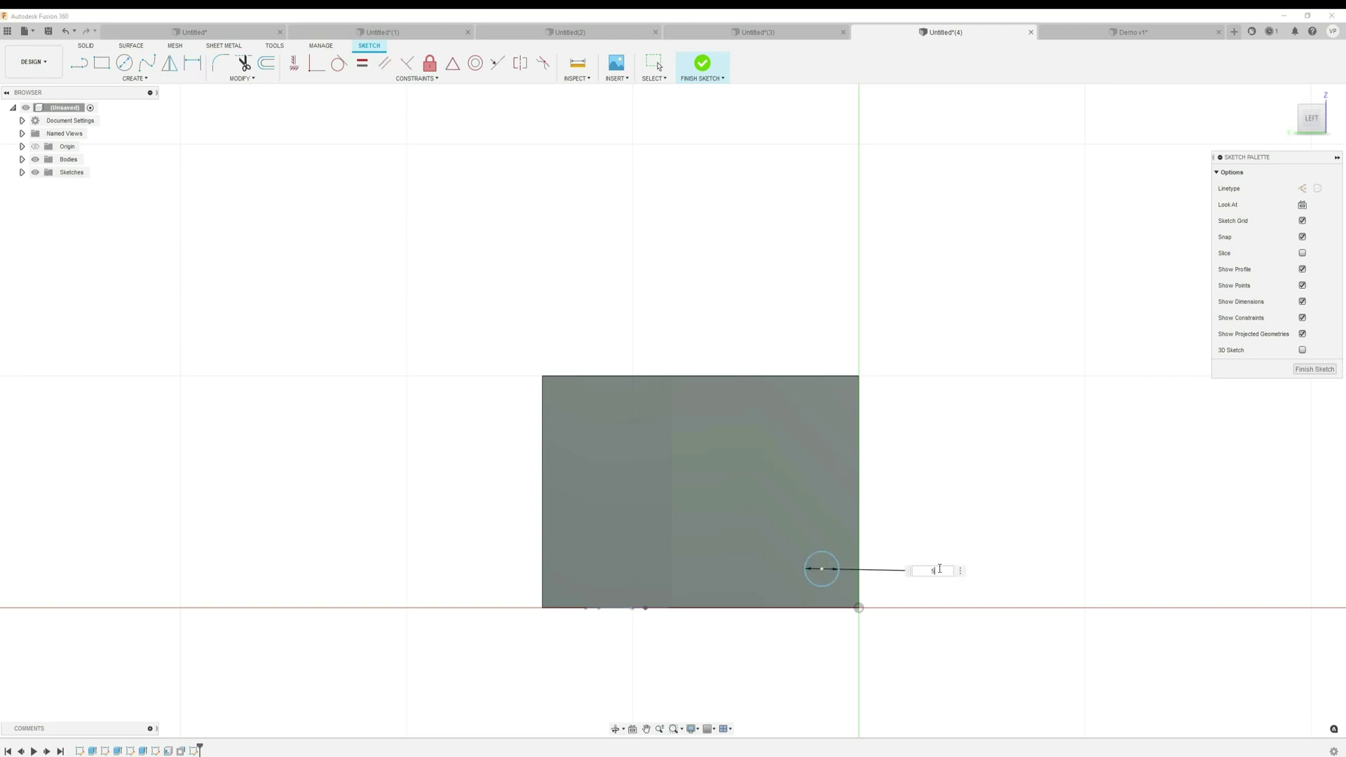
key("Escape")
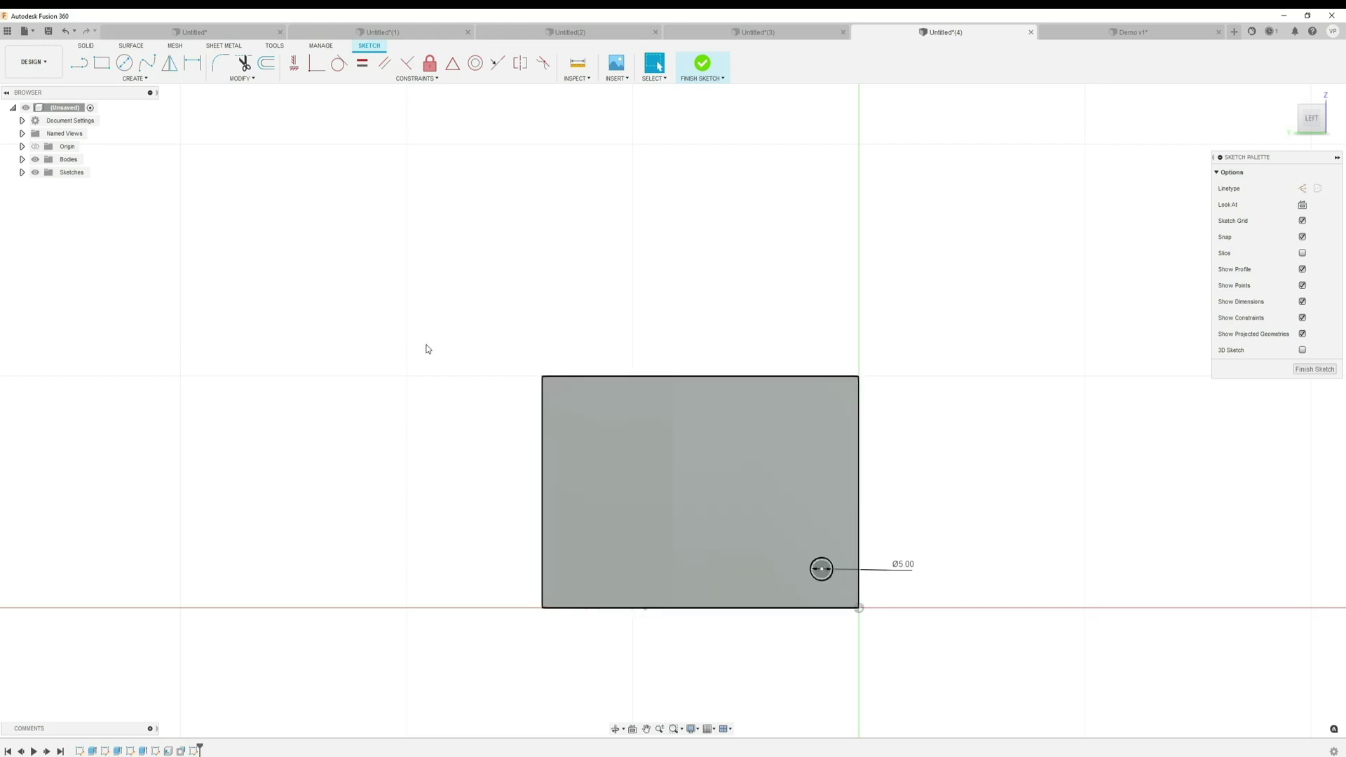
Pattern the circle 2×2 along the bottom and right edges, spaced 55 mm and 36 mm
left_click(136, 79)
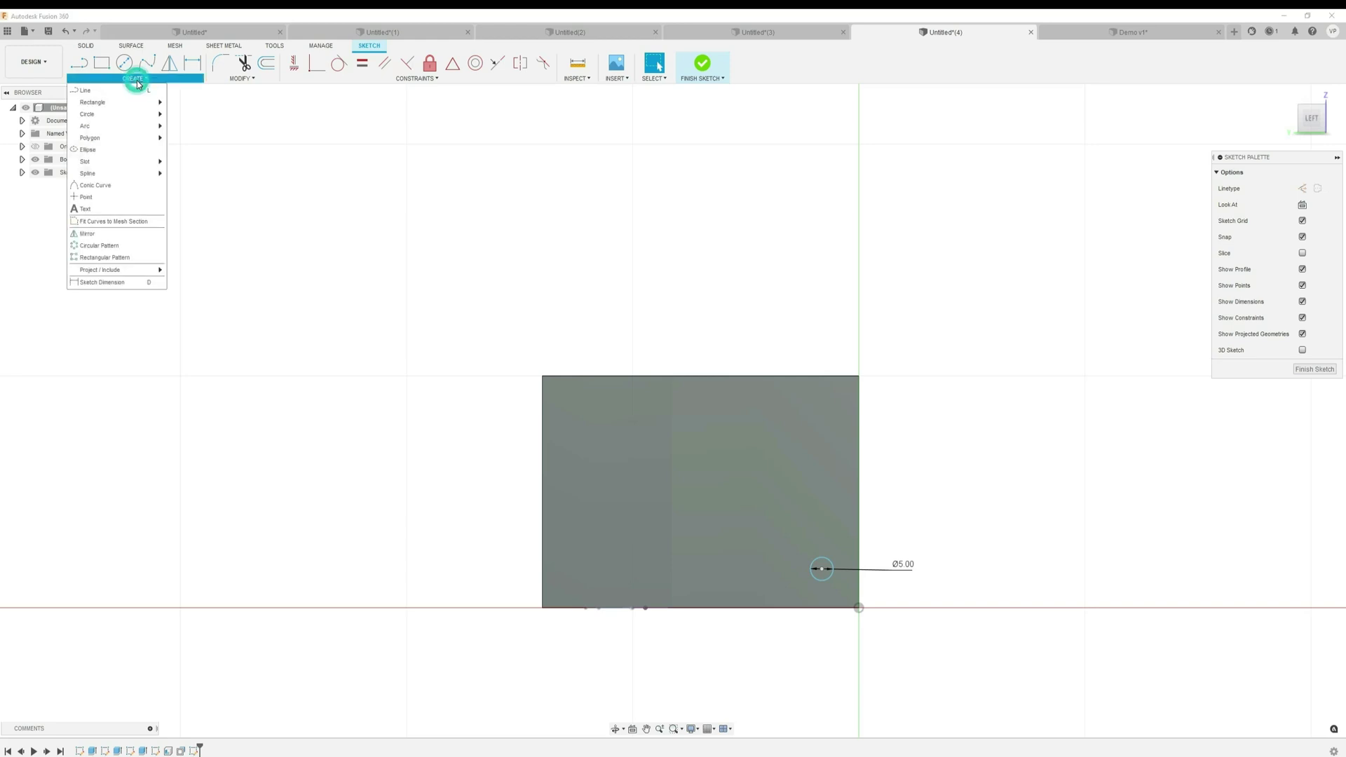
left_click(97, 257)
left_click(812, 567)
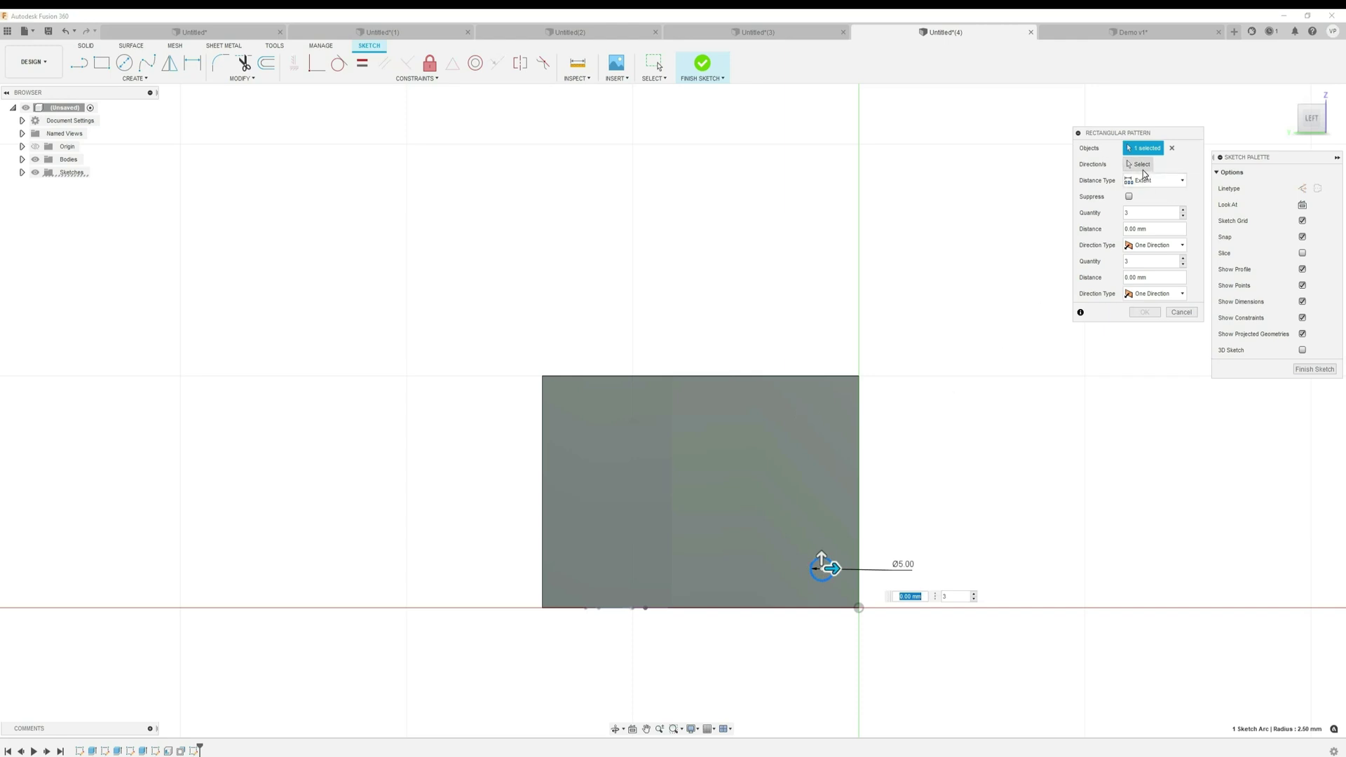
key("Return")
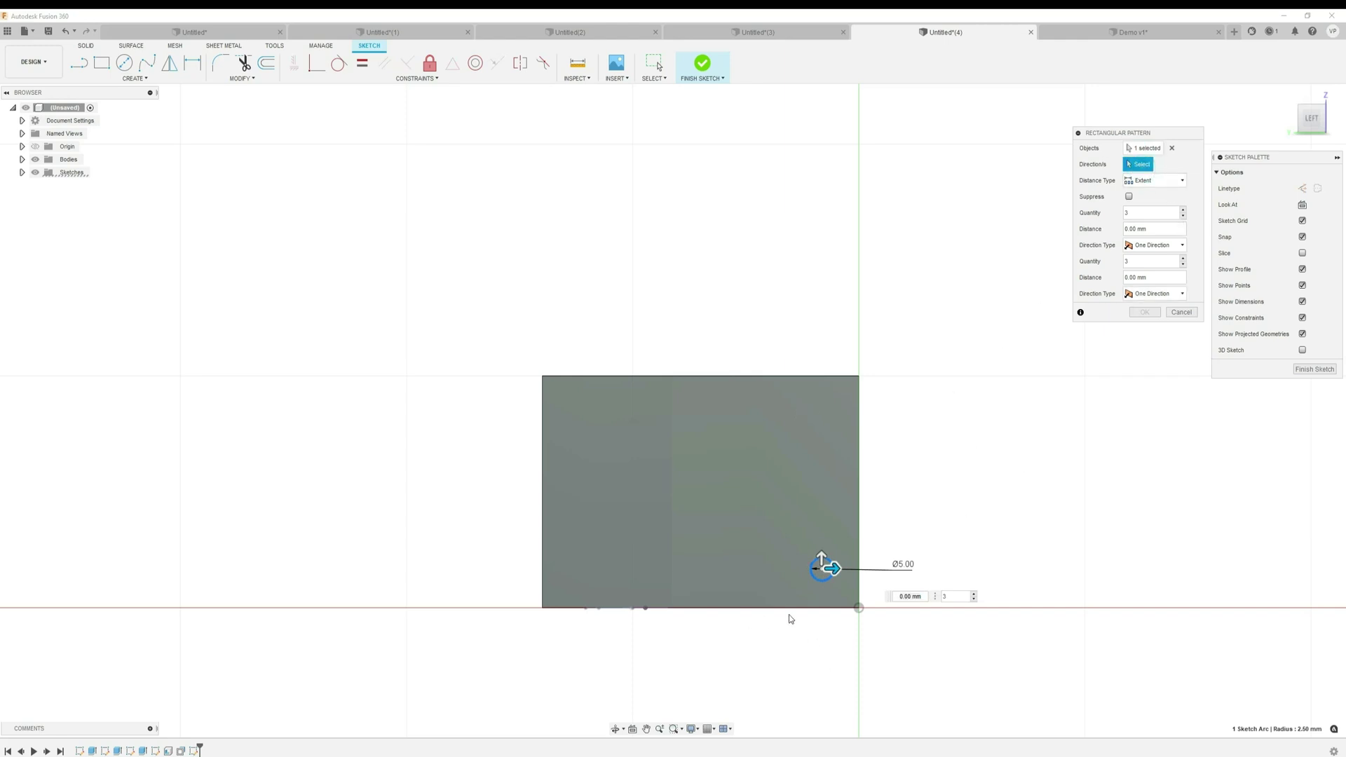
left_click(783, 611)
left_click(859, 500)
left_click_drag(811, 568, 560, 567)
left_click(709, 594)
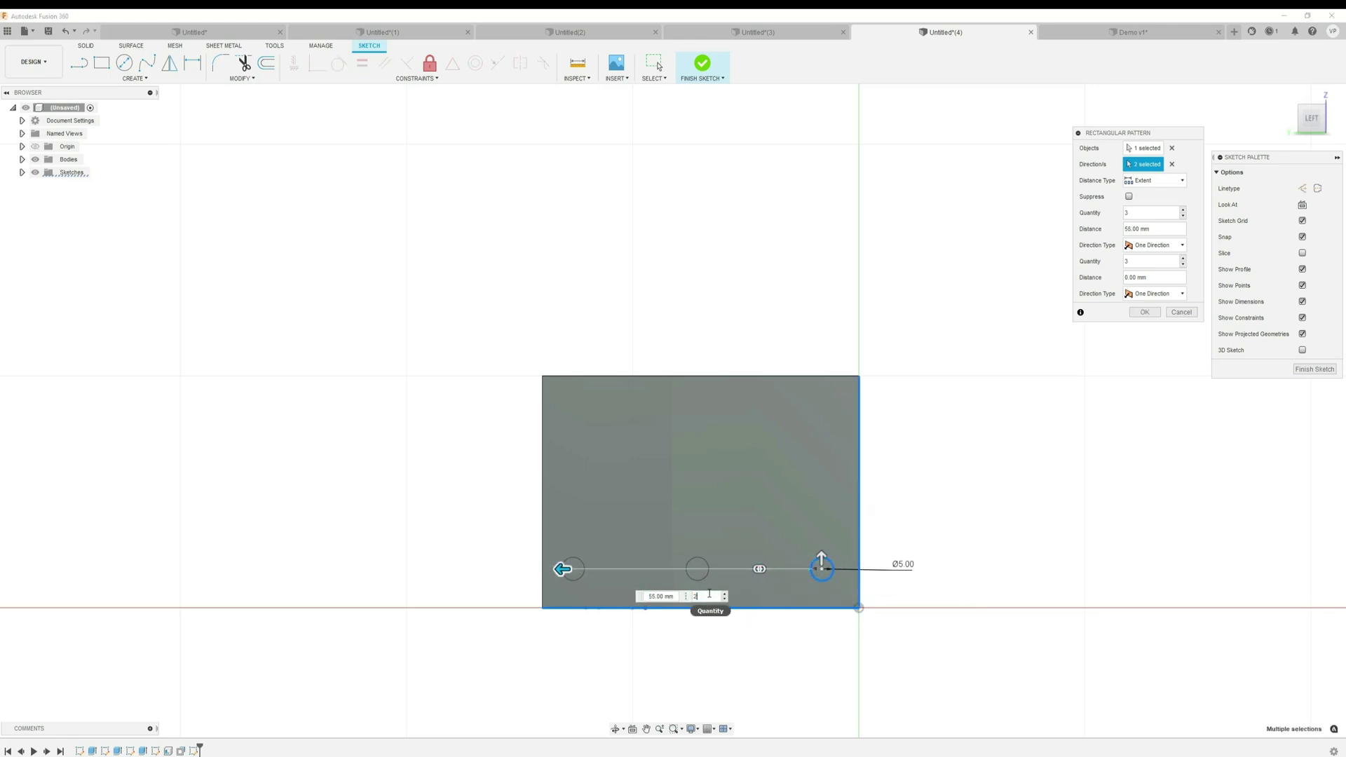
left_click_drag(822, 557, 807, 410)
key("Tab")
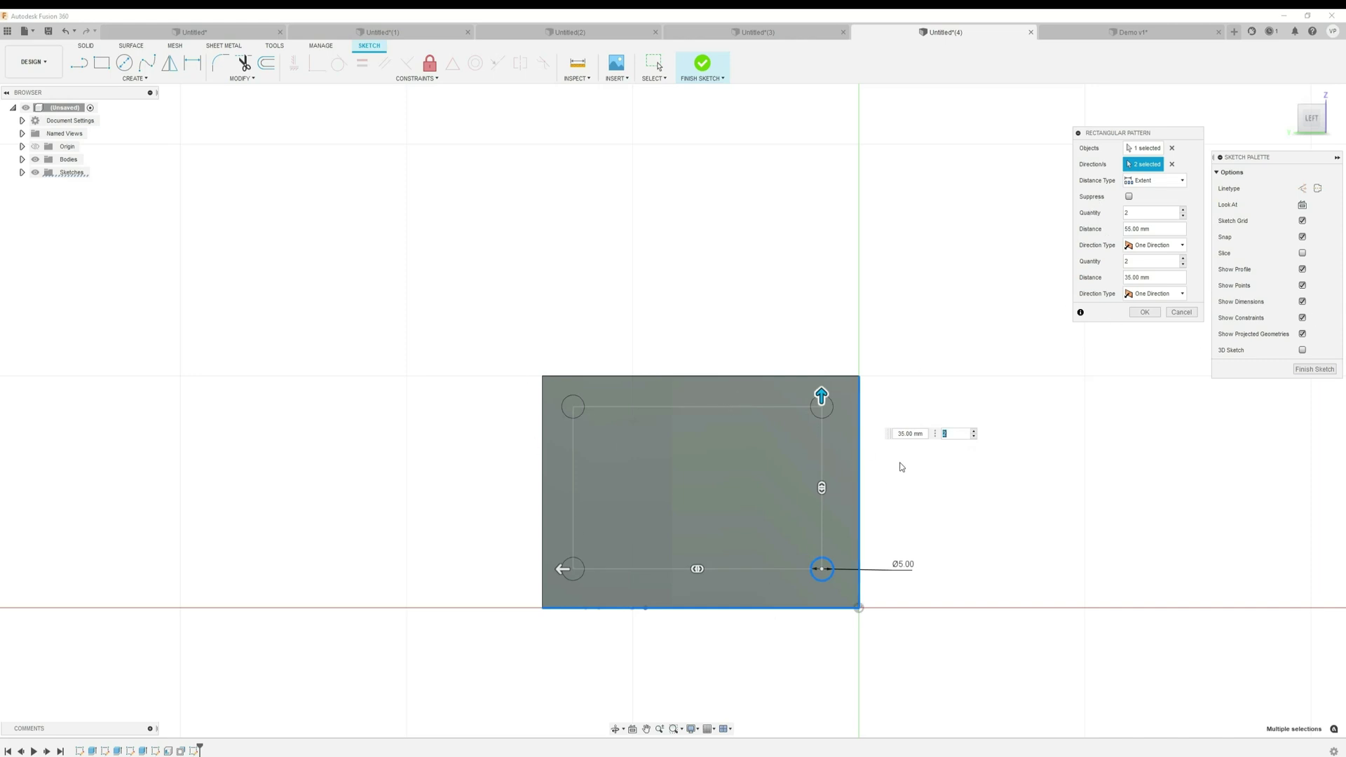
key("Return")
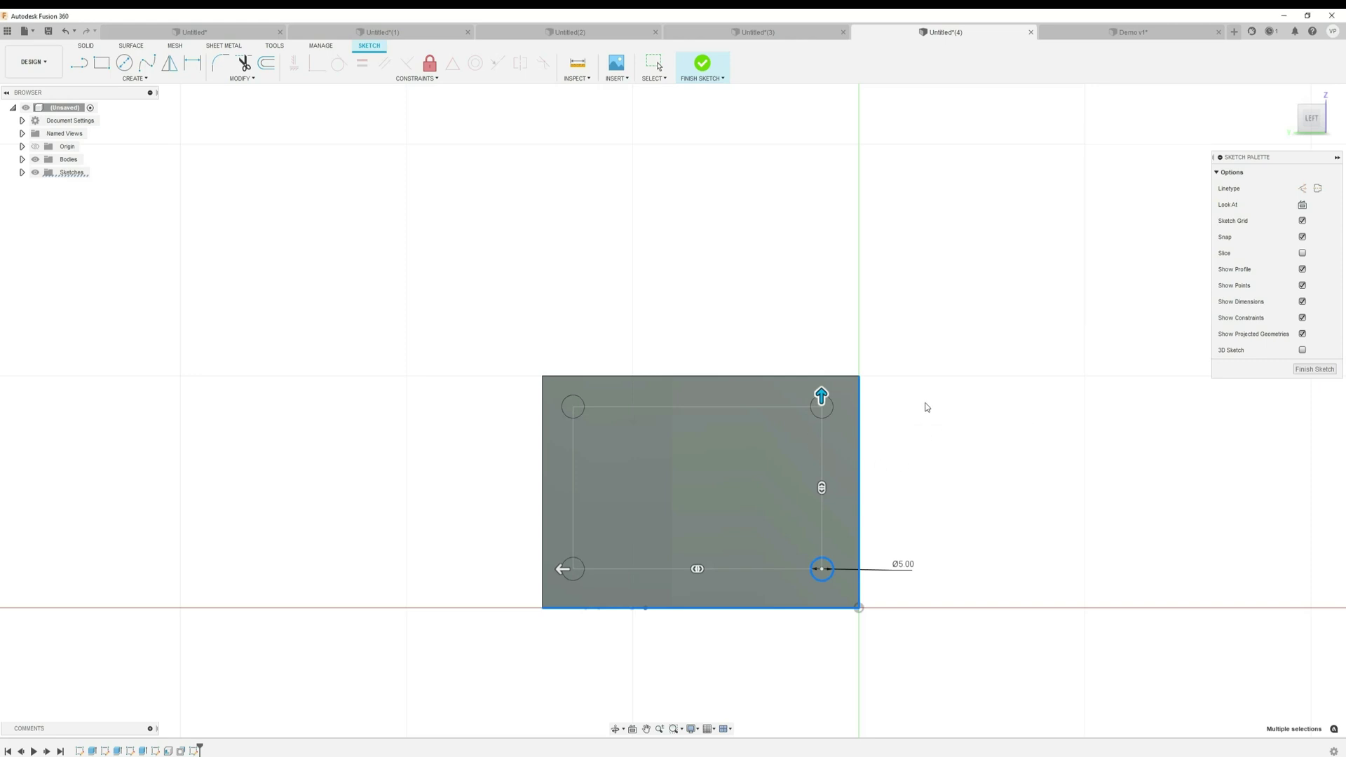
mouse_move(936, 454)
middle_mouse_down("shift")
mouse_move(806, 393)
mouse_move(764, 440)
mouse_move(554, 496)
mouse_move(623, 476)
mouse_move(579, 491)
middle_mouse_up("shift")
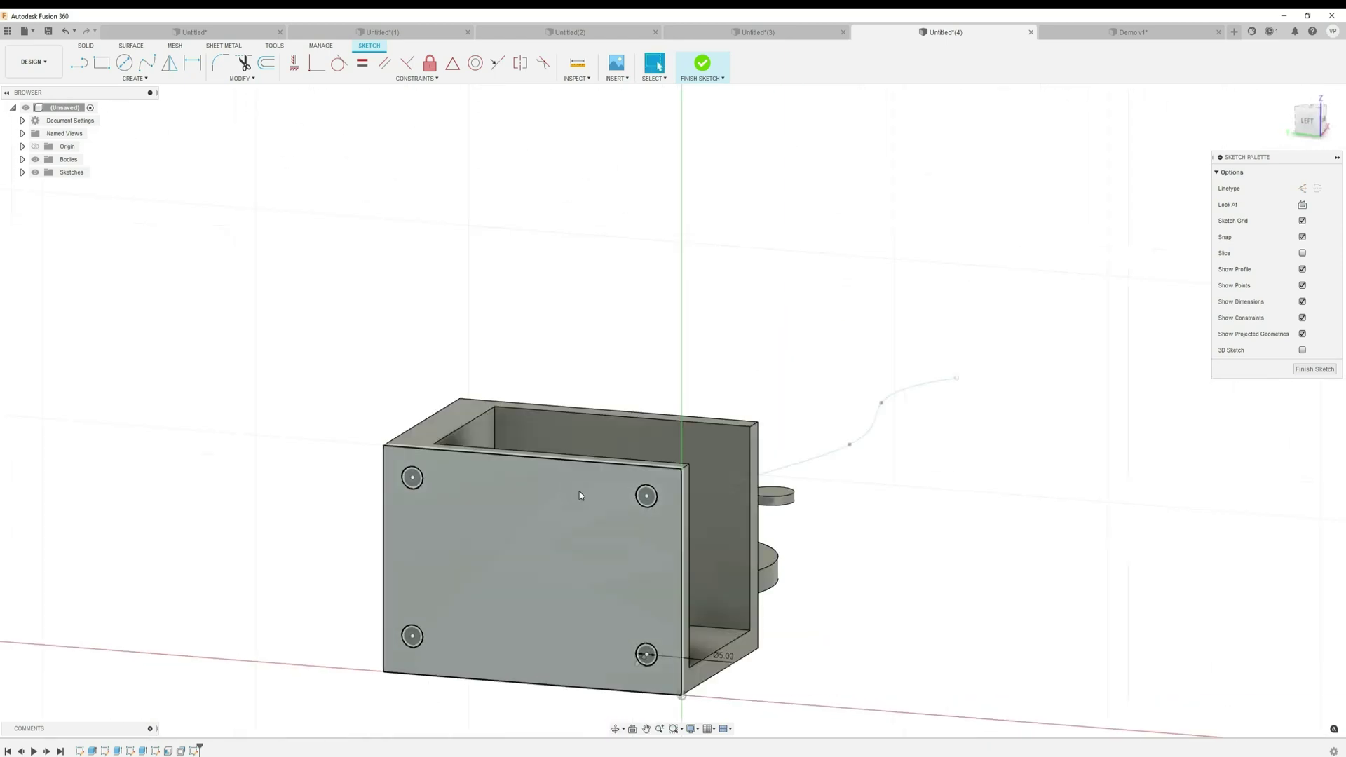
Extrude the four patterned circle profiles with Extent set to All
key("e")
left_click(413, 483)
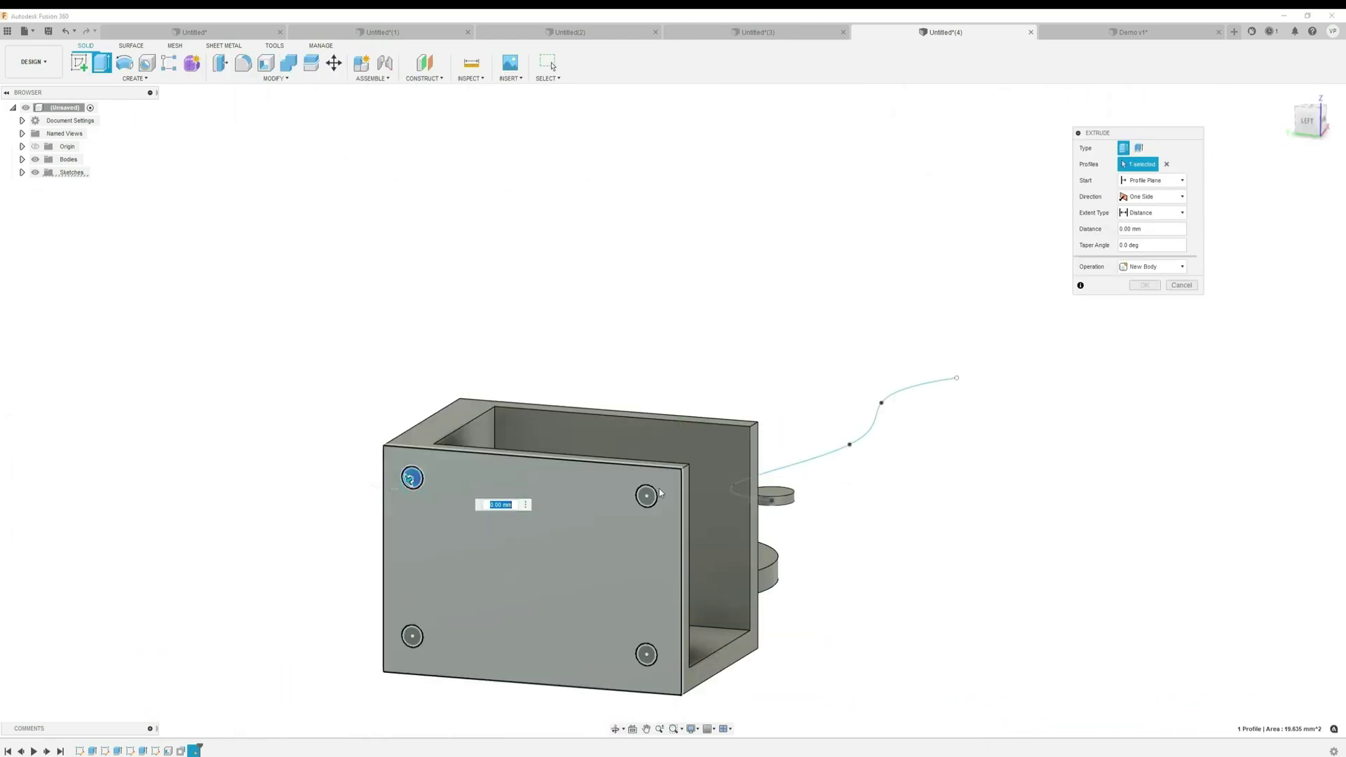
left_click(645, 495)
left_click(645, 654)
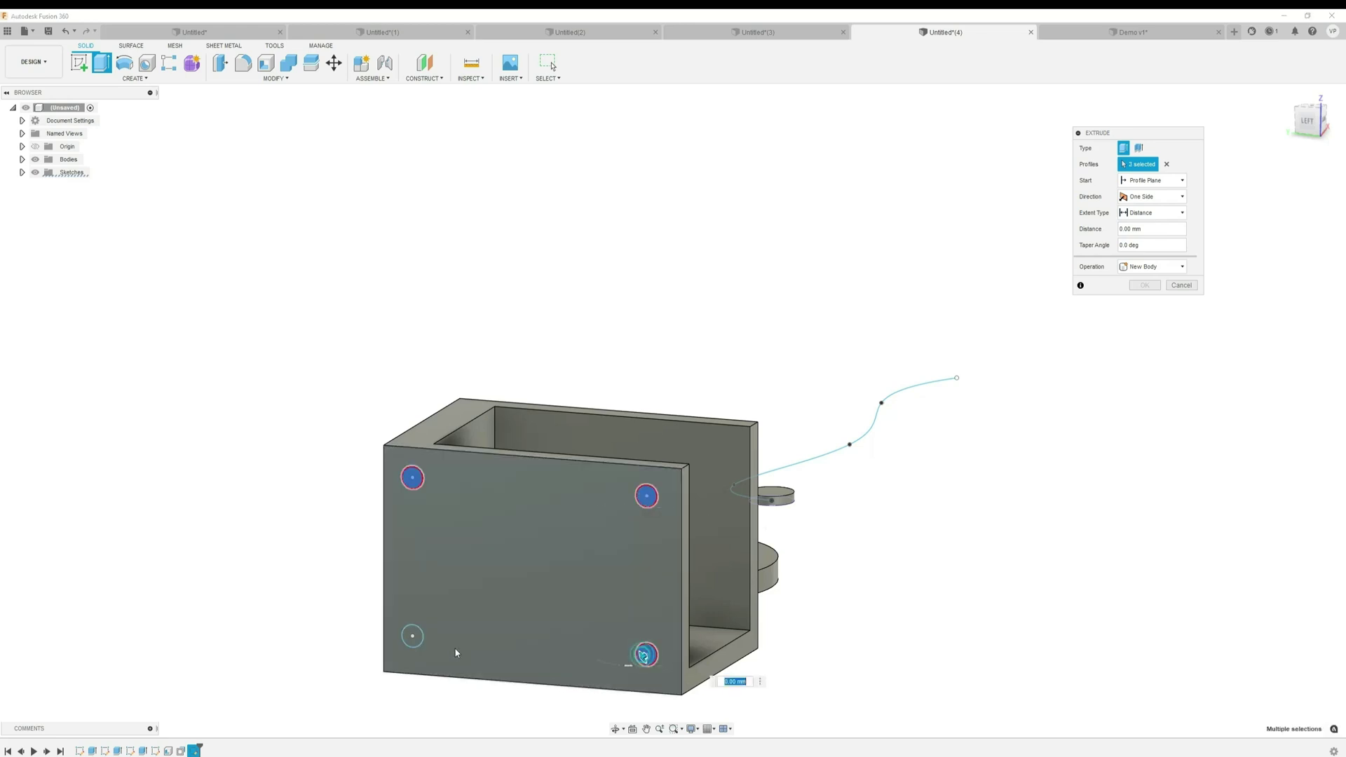
left_click(413, 636)
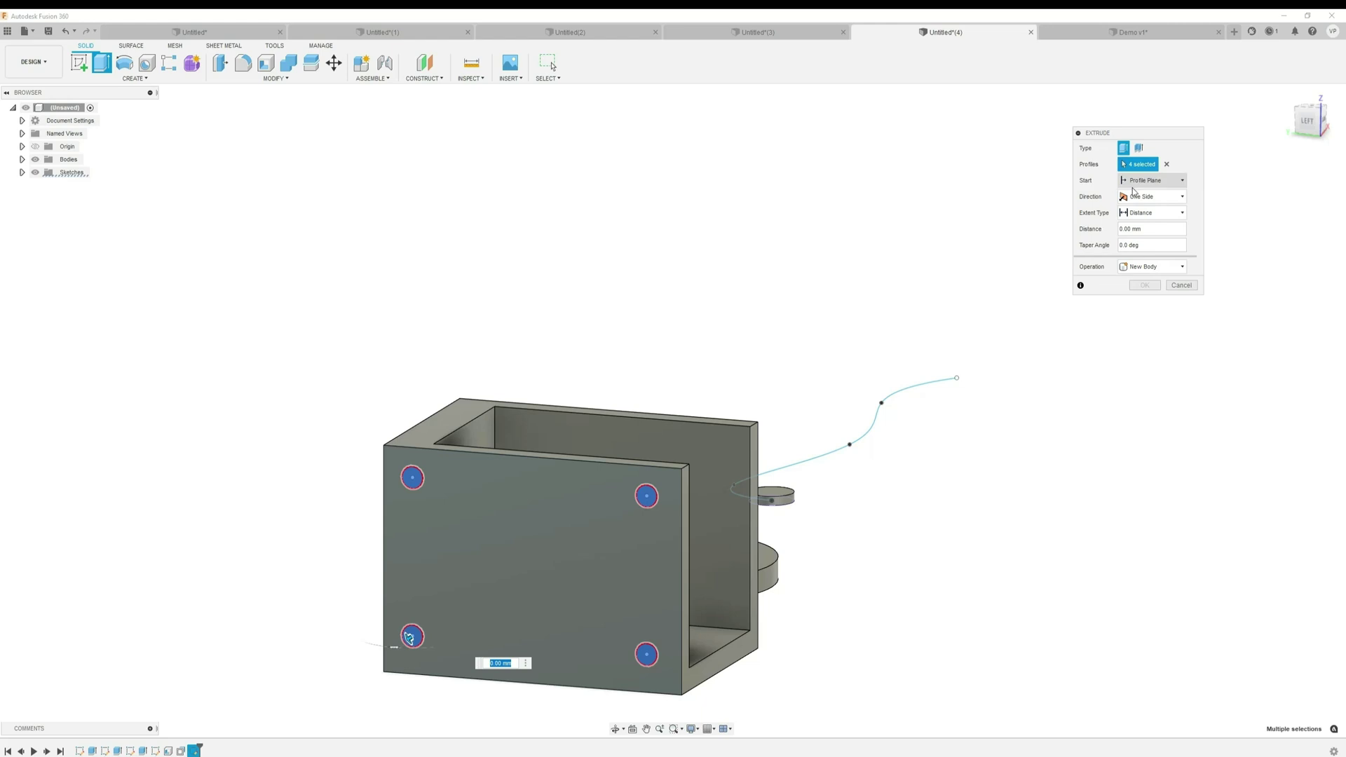
left_click(1153, 213)
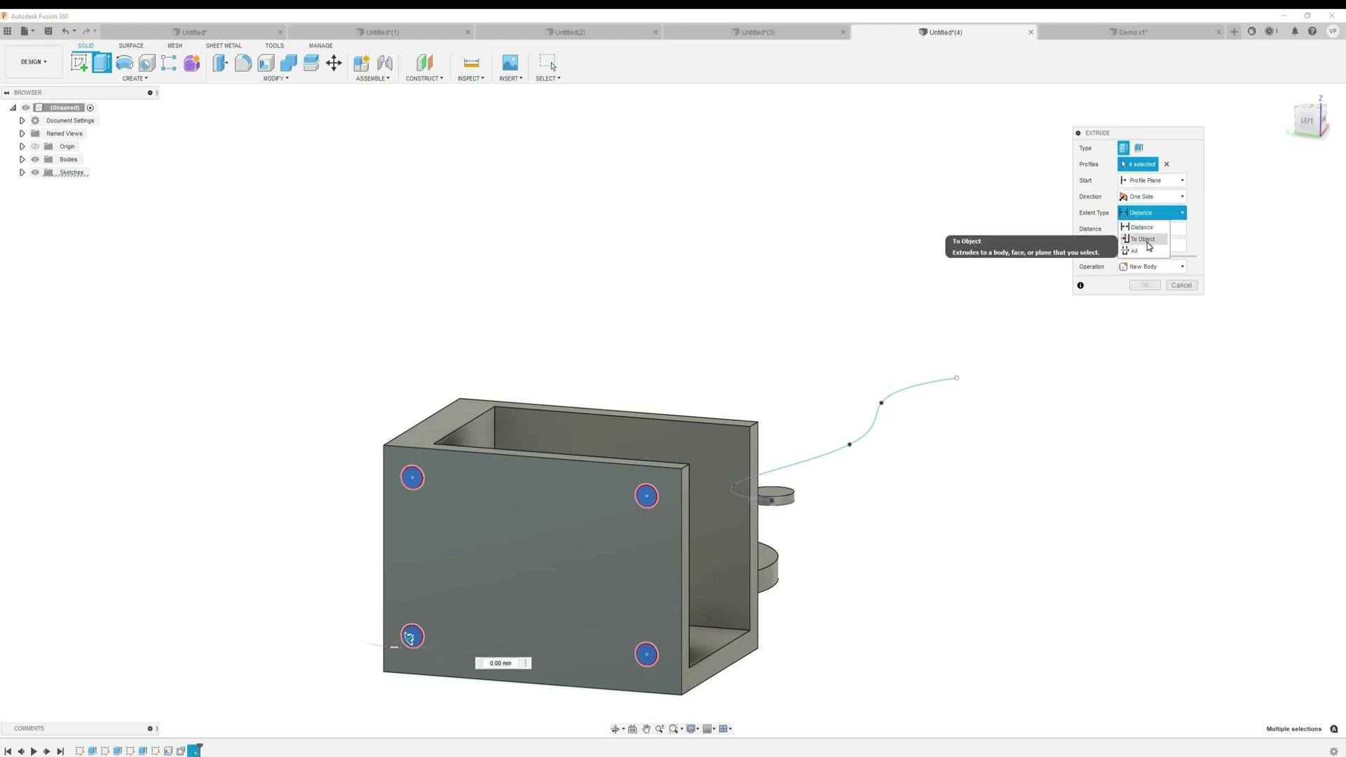
left_click(1143, 239)
middle_click_drag(561, 435, 834, 403, "shift")
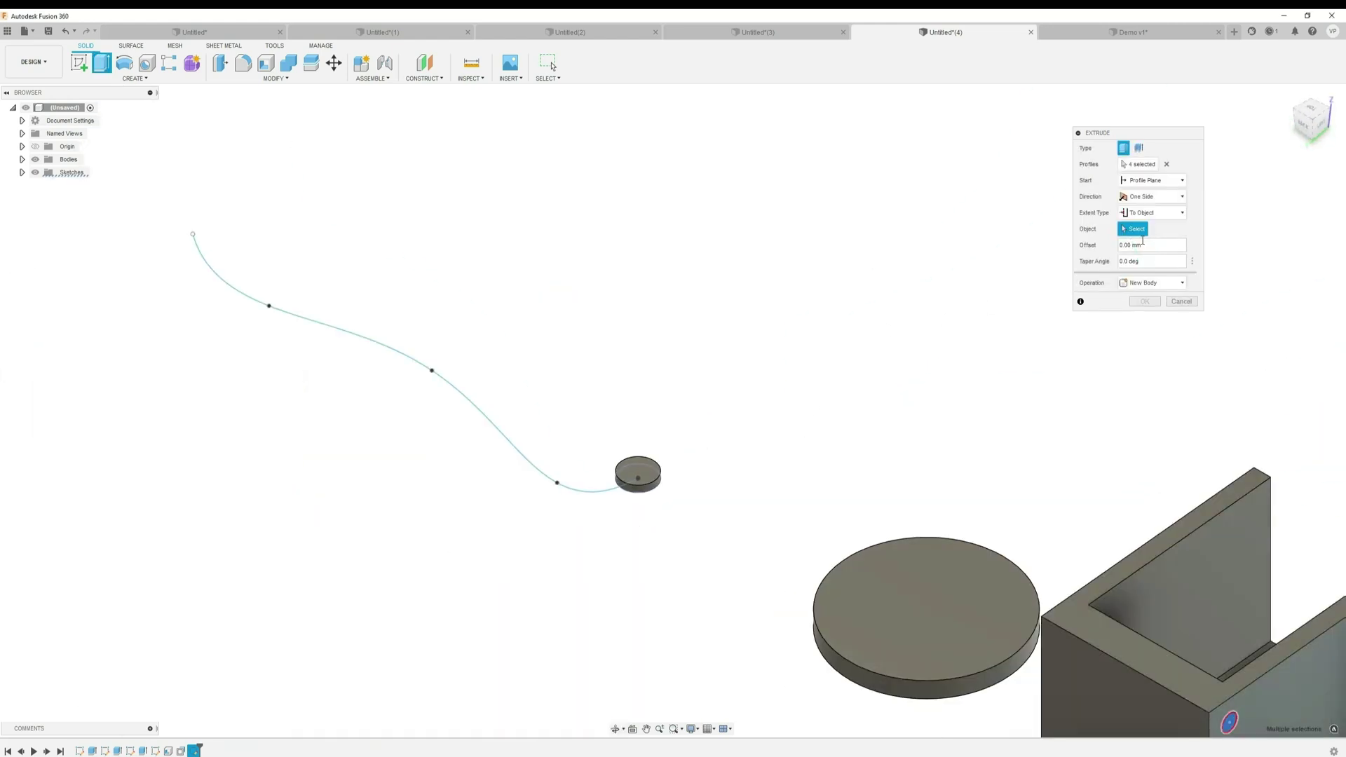
left_click(1153, 213)
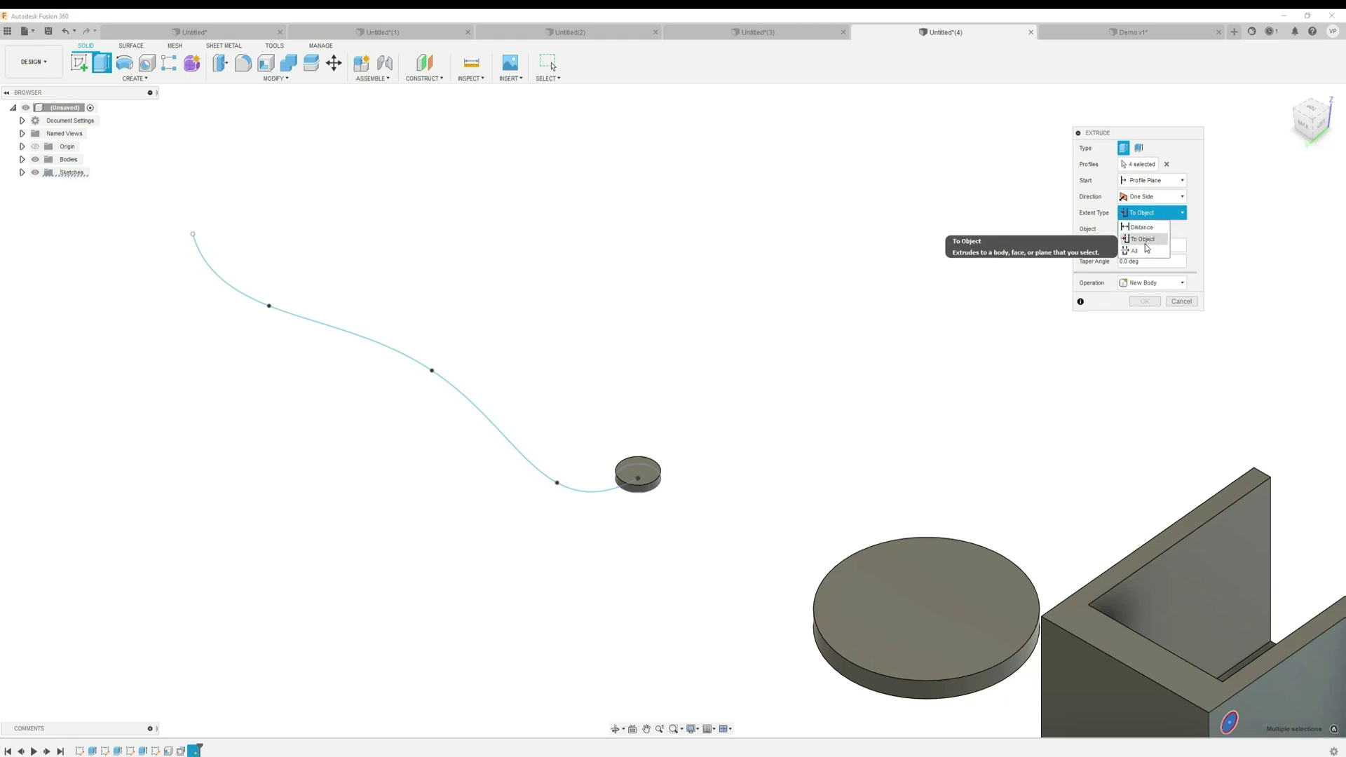
left_click(1146, 250)
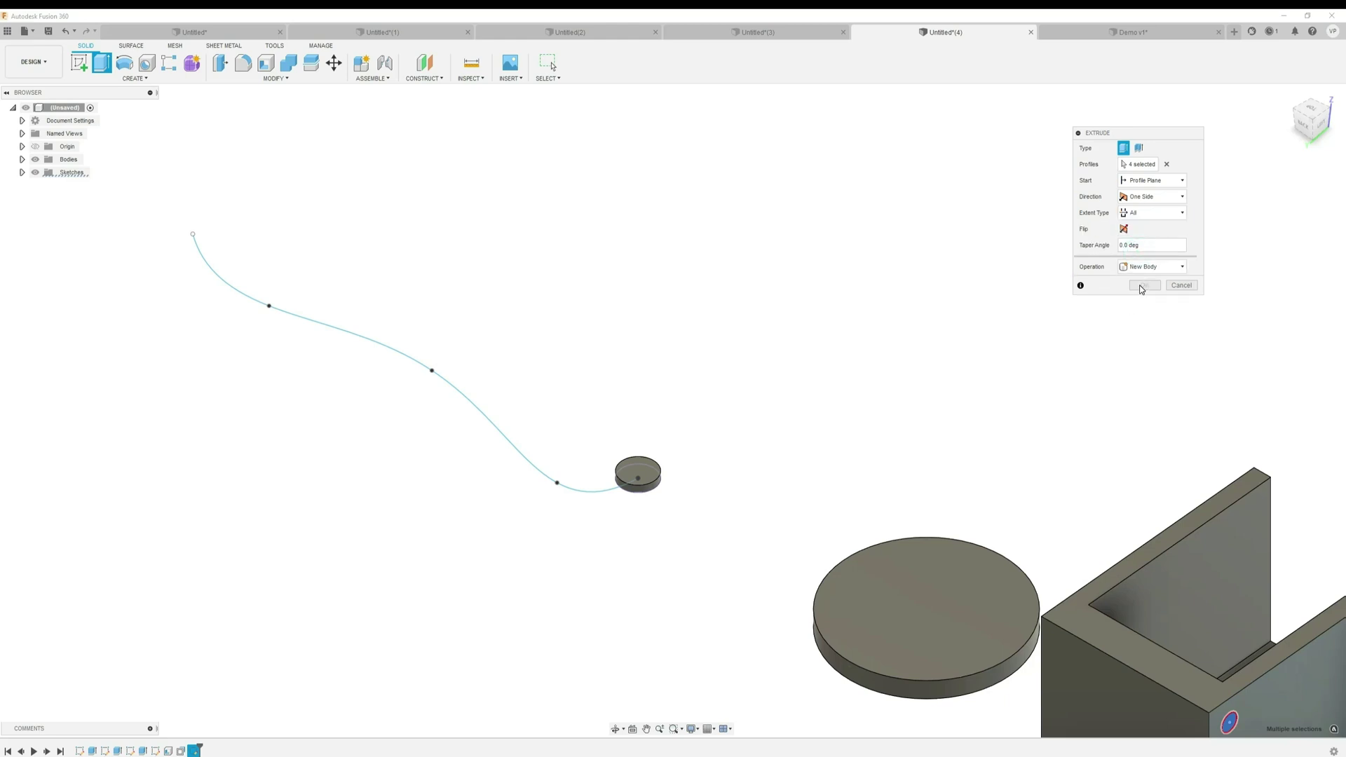
middle_click_drag(1114, 336, 743, 200)
middle_click_drag(965, 472, 907, 397)
Set the extrusion's operation to Cut and apply it, making four through holes
left_click(1151, 266)
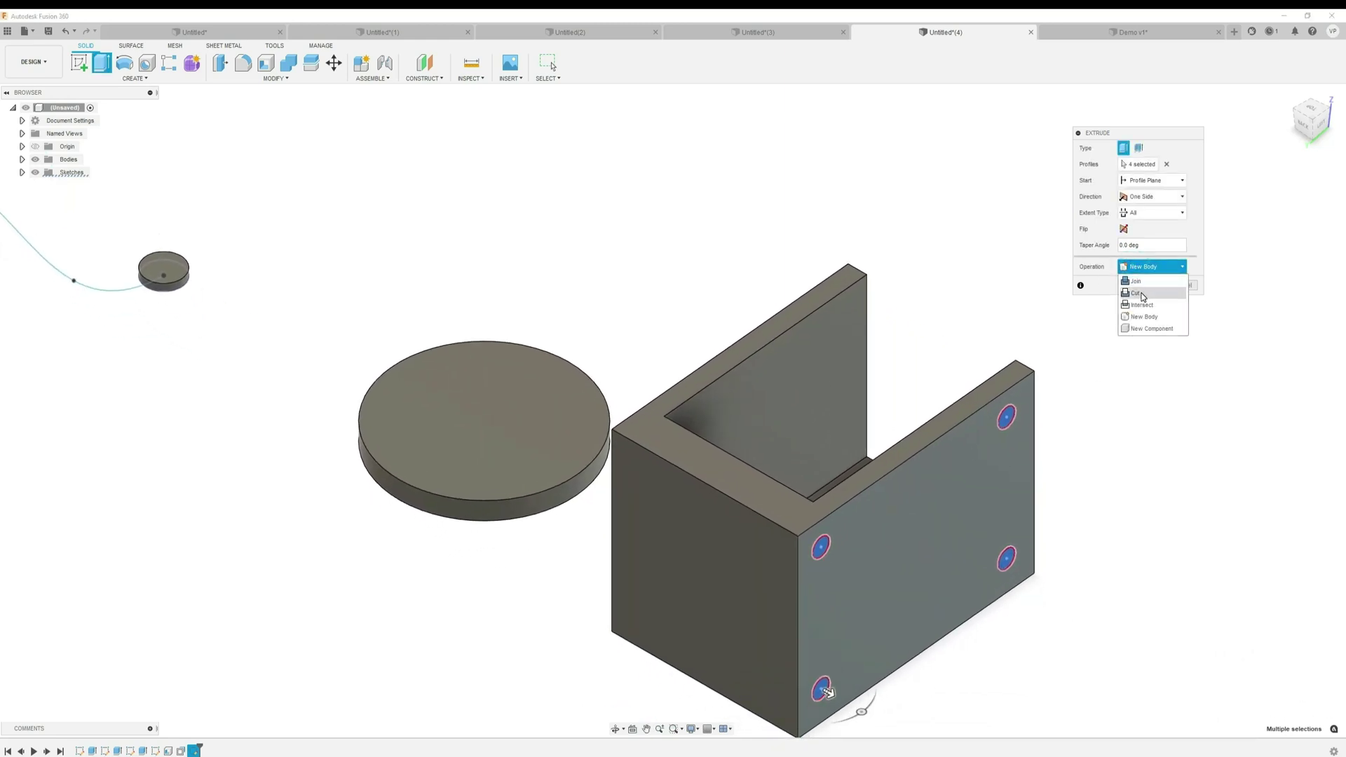
left_click(1136, 293)
middle_click_drag(961, 510, 865, 457, "shift")
left_click(1144, 301)
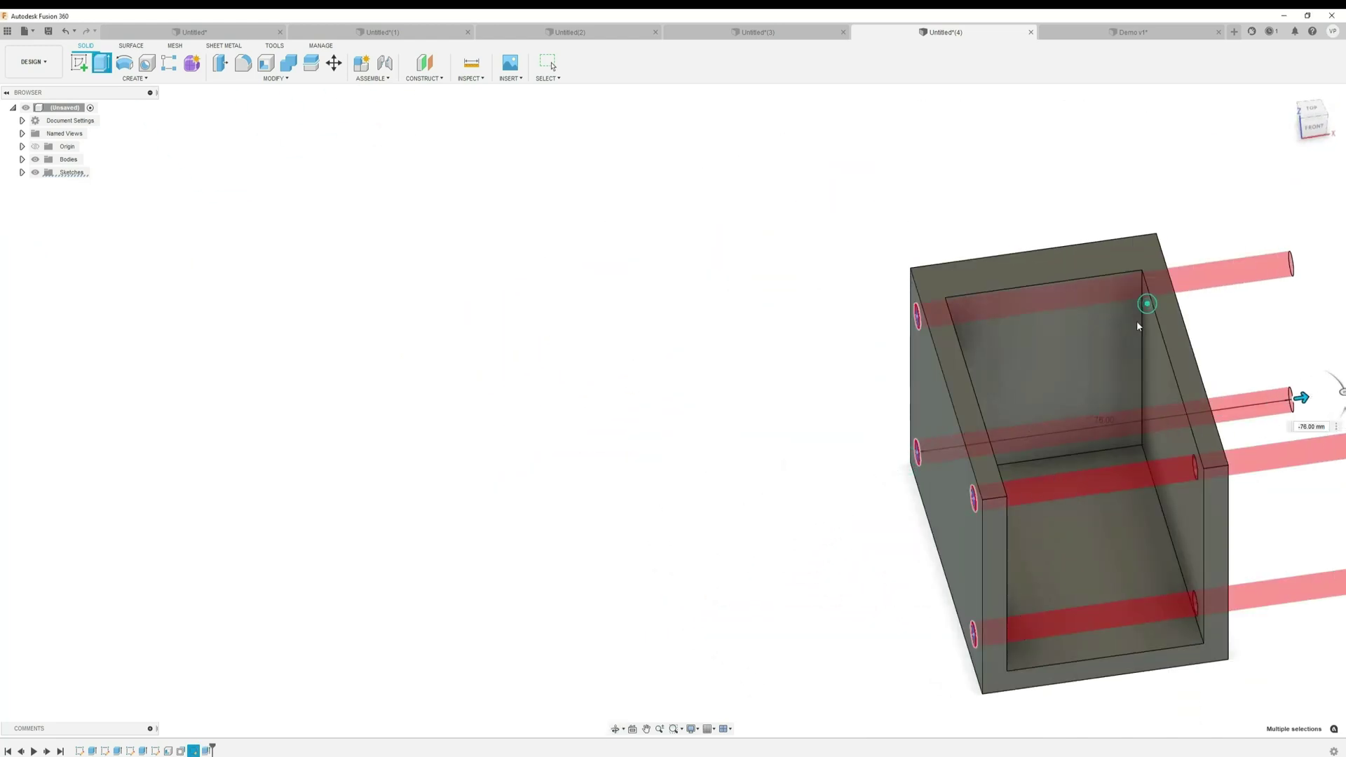
middle_click_drag(865, 357, 988, 240, "shift")
Sketch a small circle on the disc's top face near its edge
right_click(881, 223)
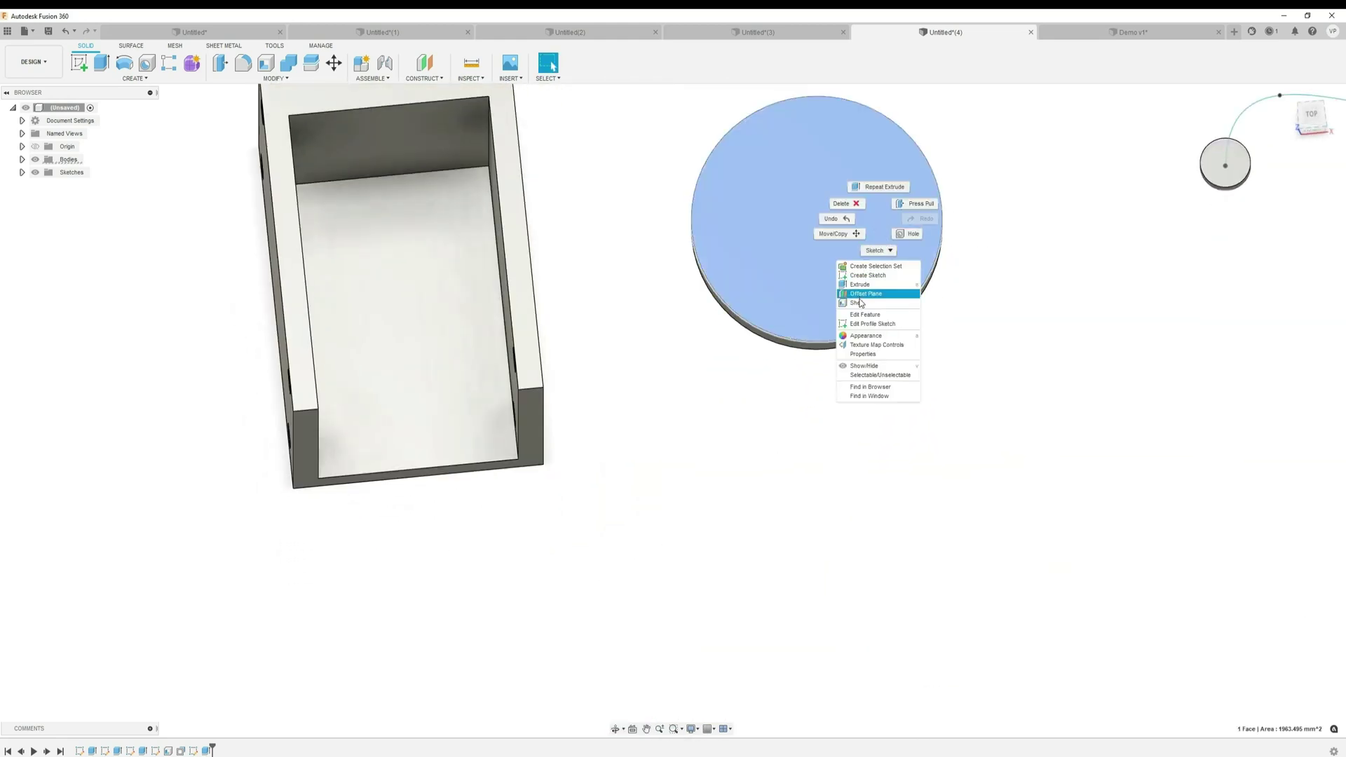
left_click(874, 251)
left_click(827, 237)
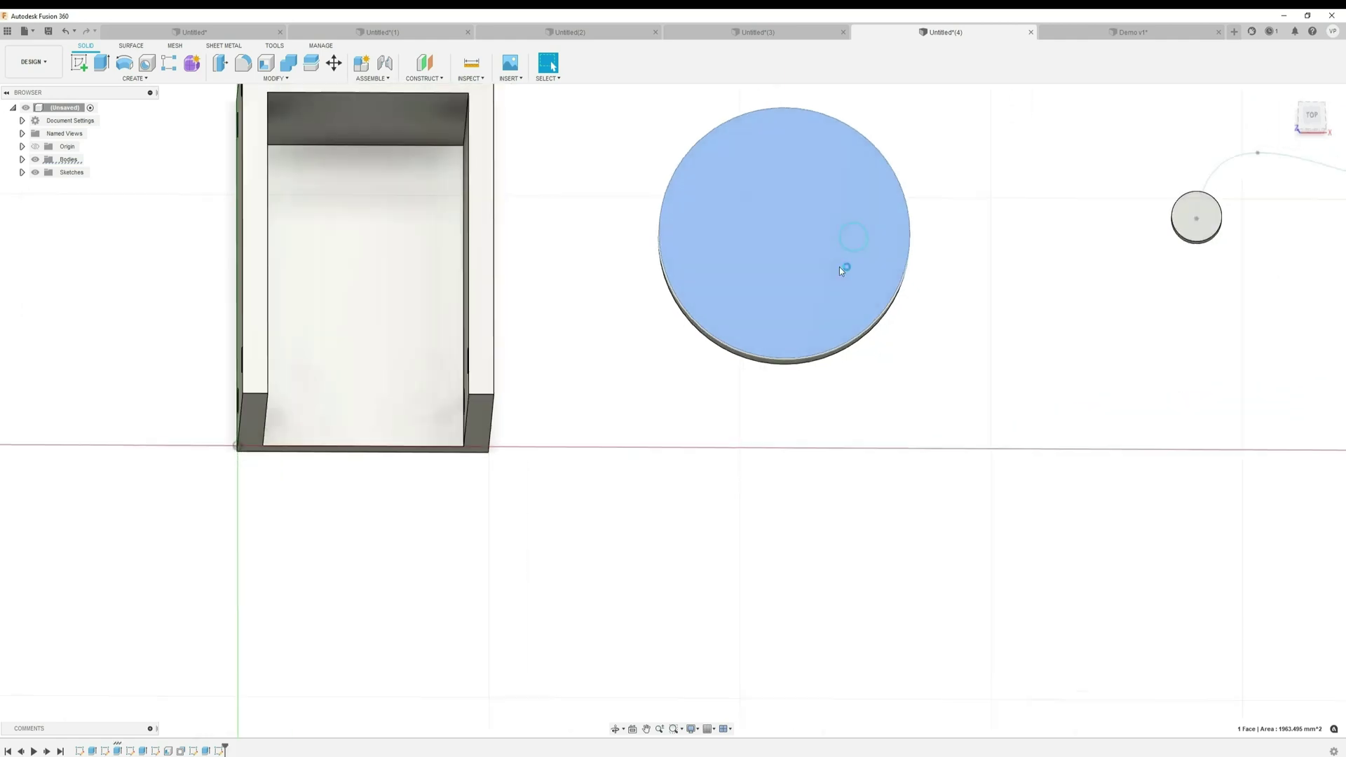
left_click(620, 466)
left_click(641, 467)
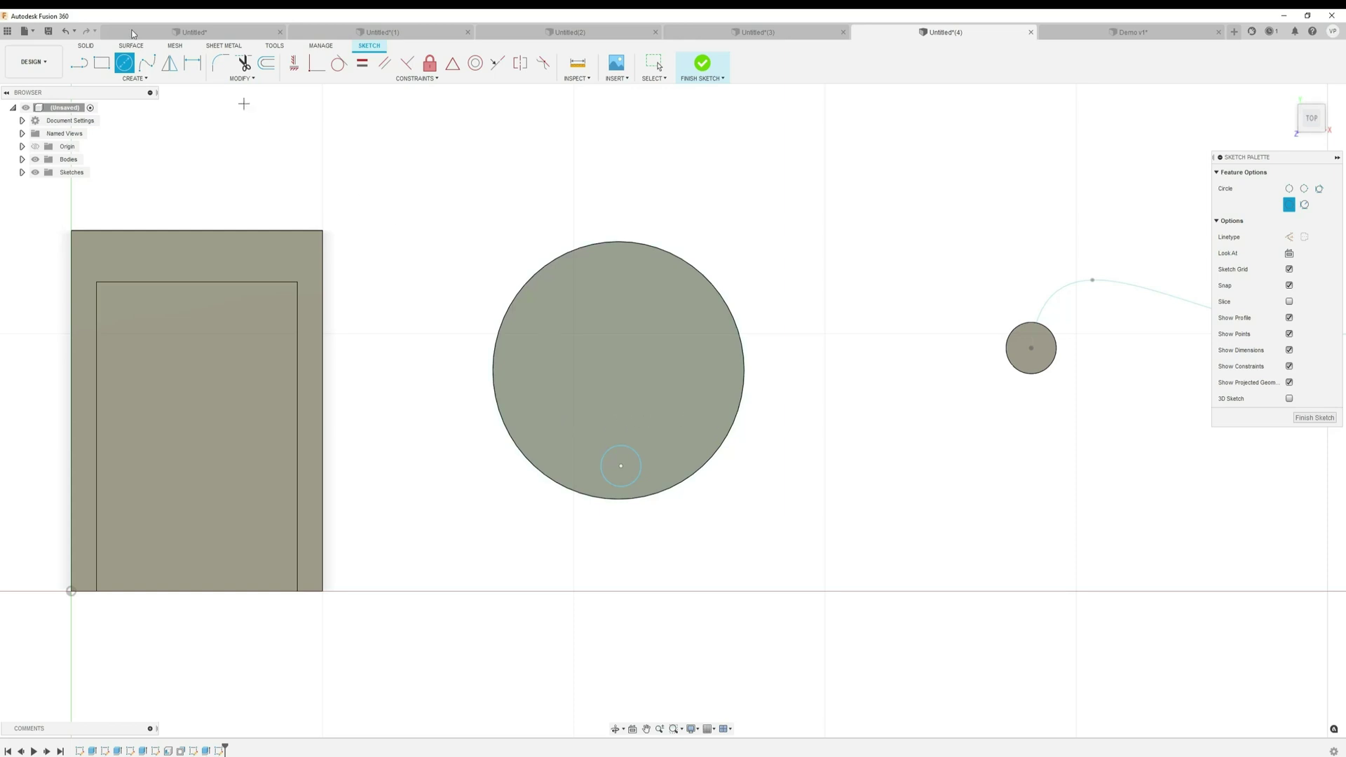
left_click(148, 81)
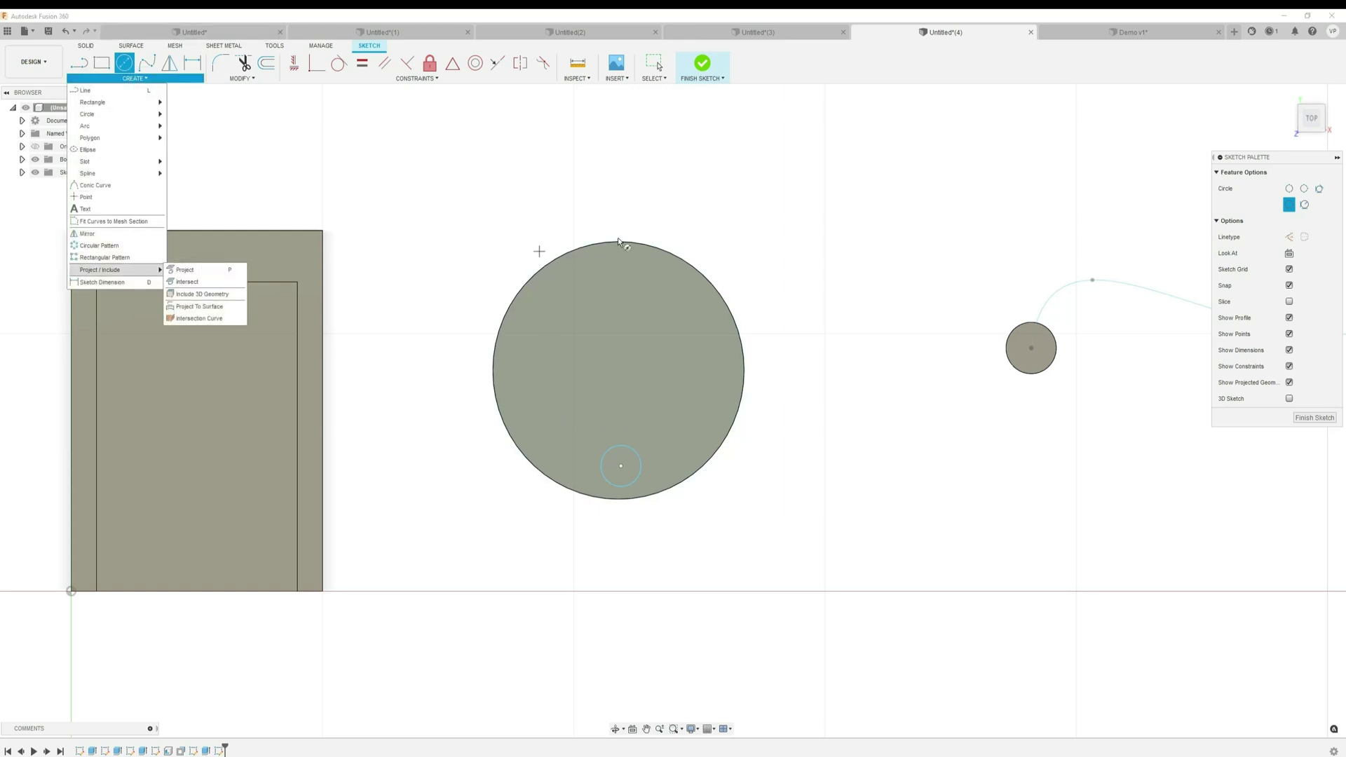
left_click(604, 219)
key("Escape")
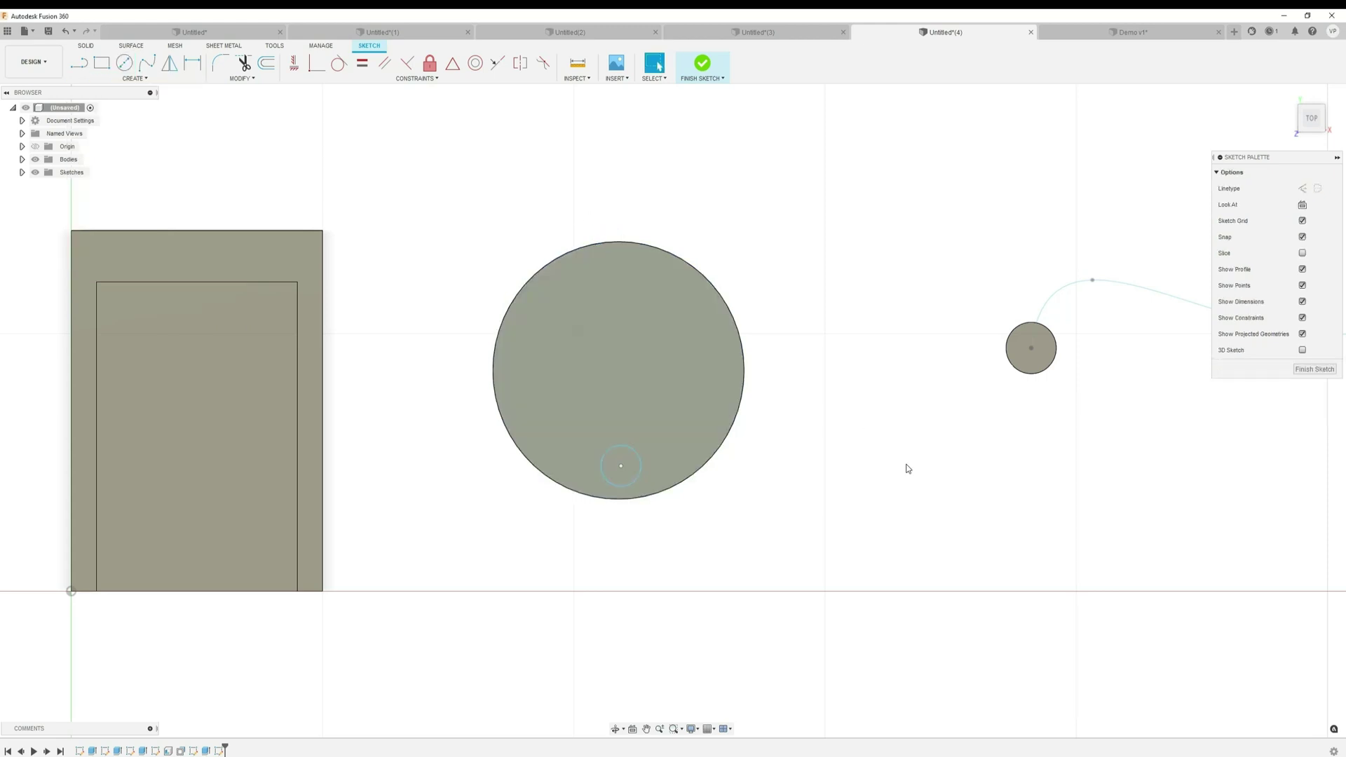
middle_click_drag(904, 466, 711, 423, "shift")
Extrude the small circle 15 mm down into the disc as a cut
key("e")
left_click(823, 307)
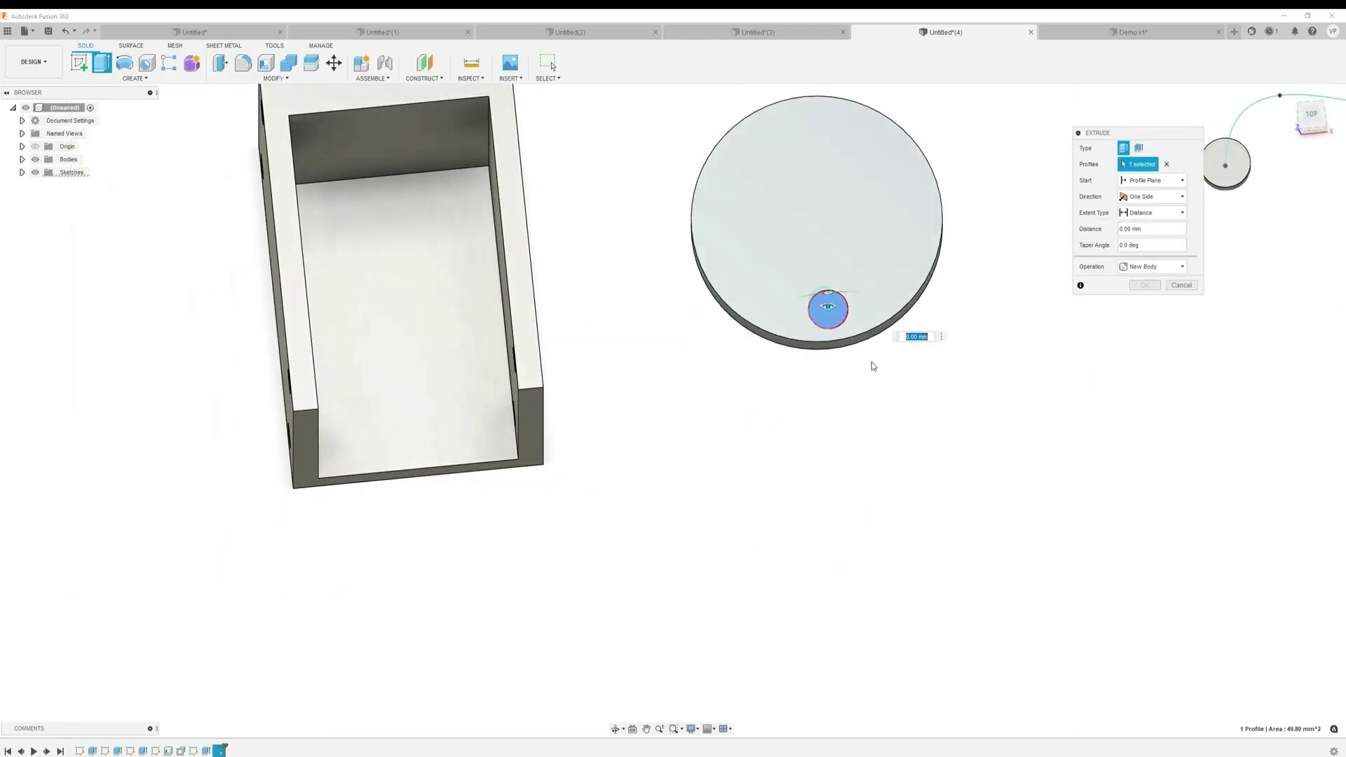
left_click_drag(839, 297, 838, 386)
Apply the hole cut, then start a Features circular pattern with the hole selected
left_click(1139, 300)
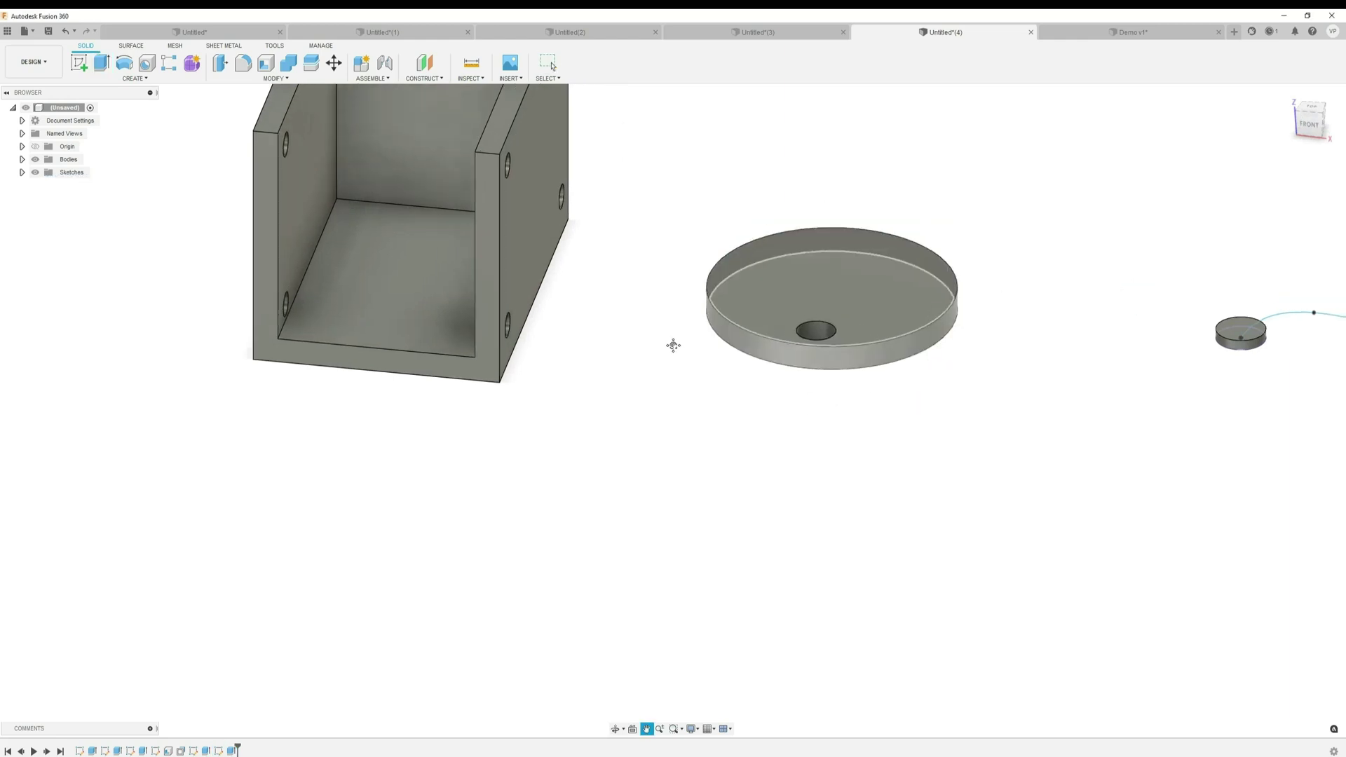
left_click(134, 78)
left_click(105, 317)
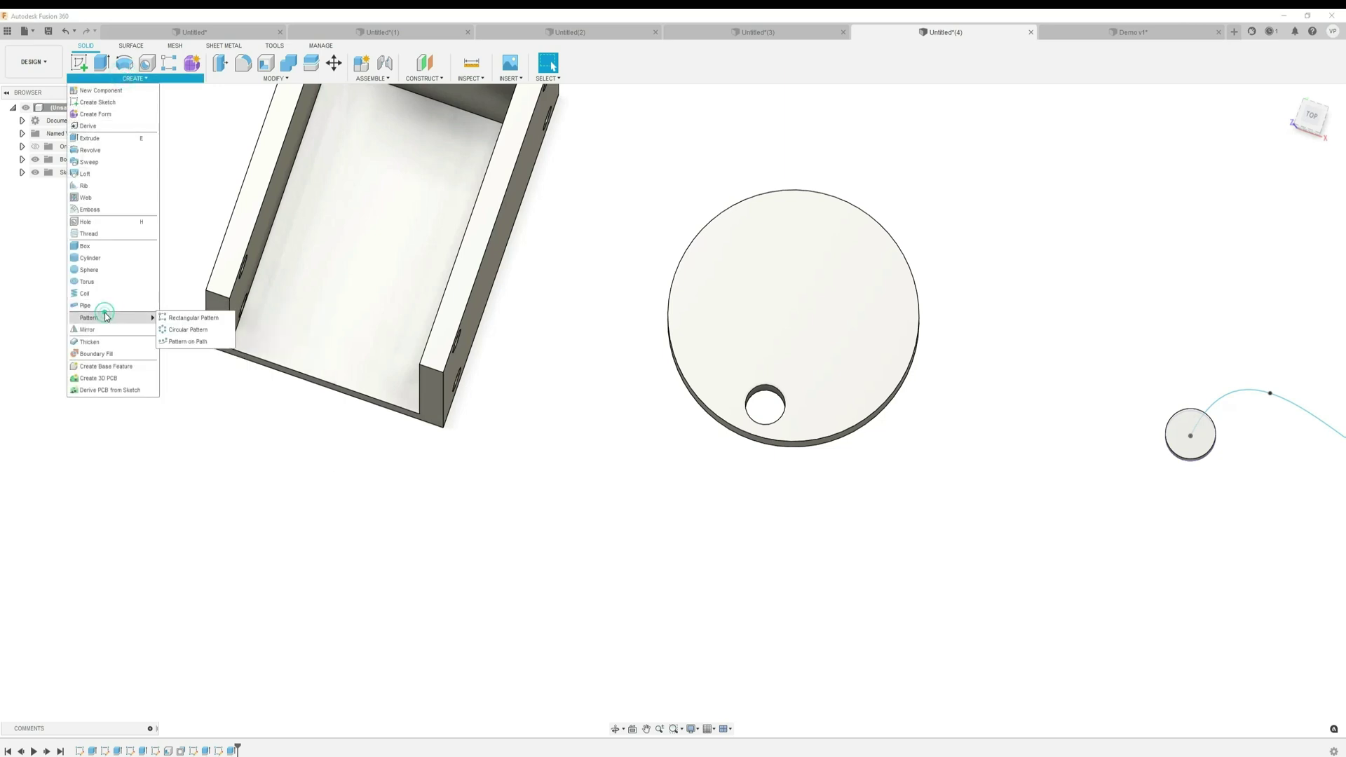
left_click(184, 330)
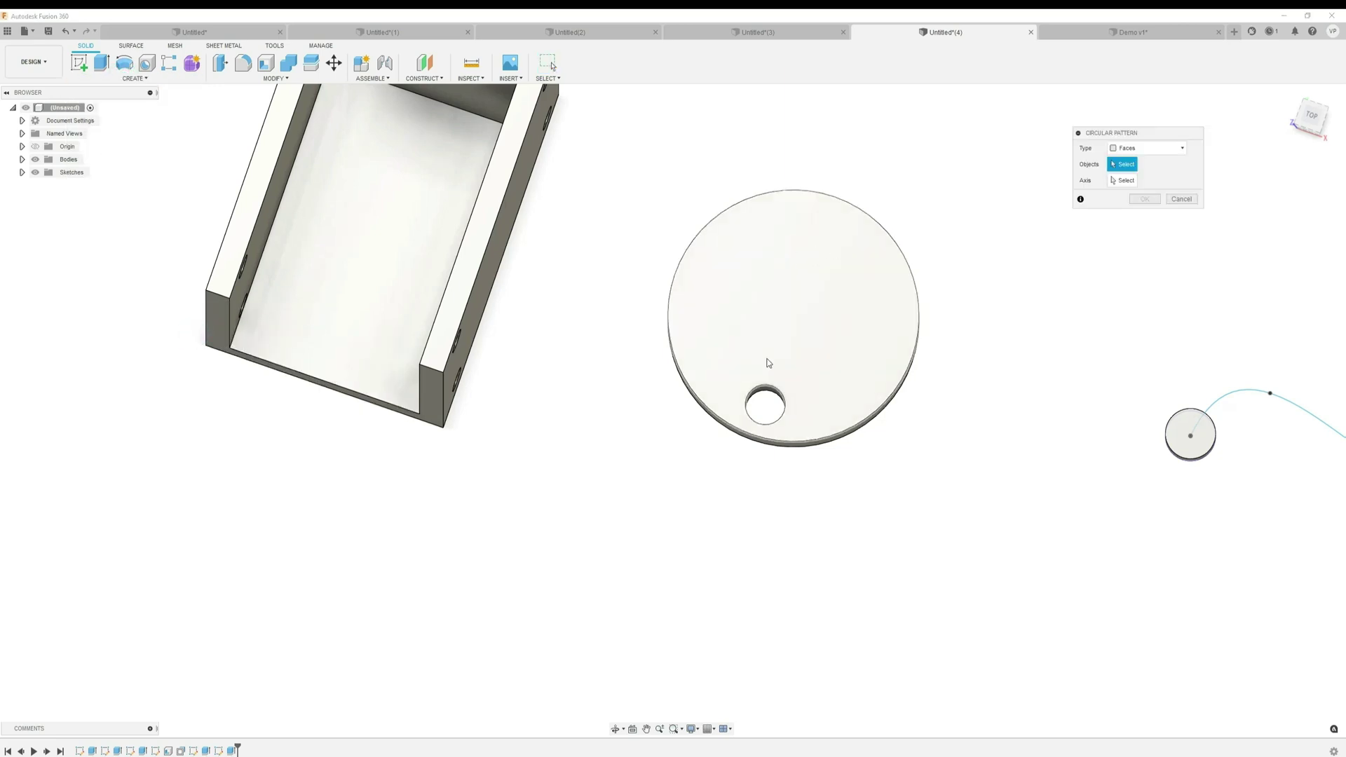
left_click(1150, 147)
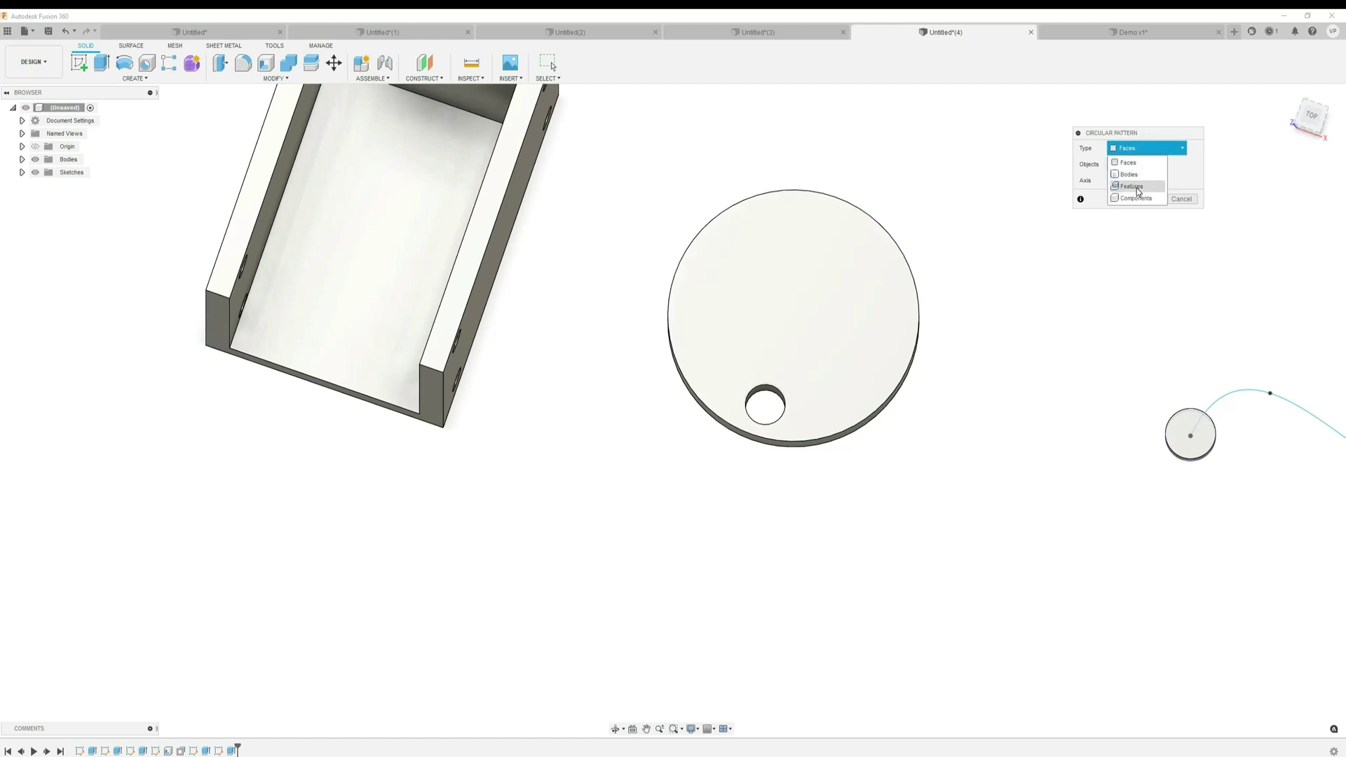
left_click(1131, 186)
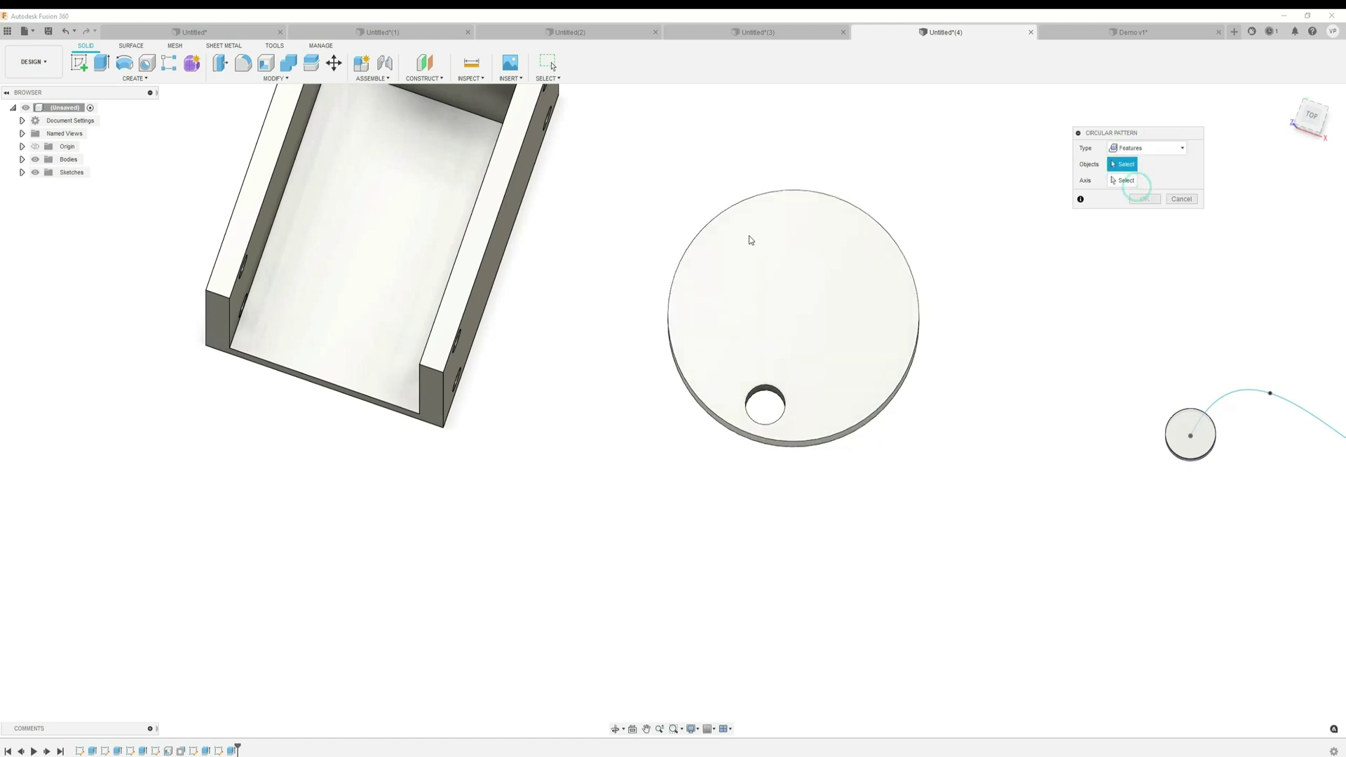
scroll(666, 421, "up", 3)
scroll(693, 420, "up", 2)
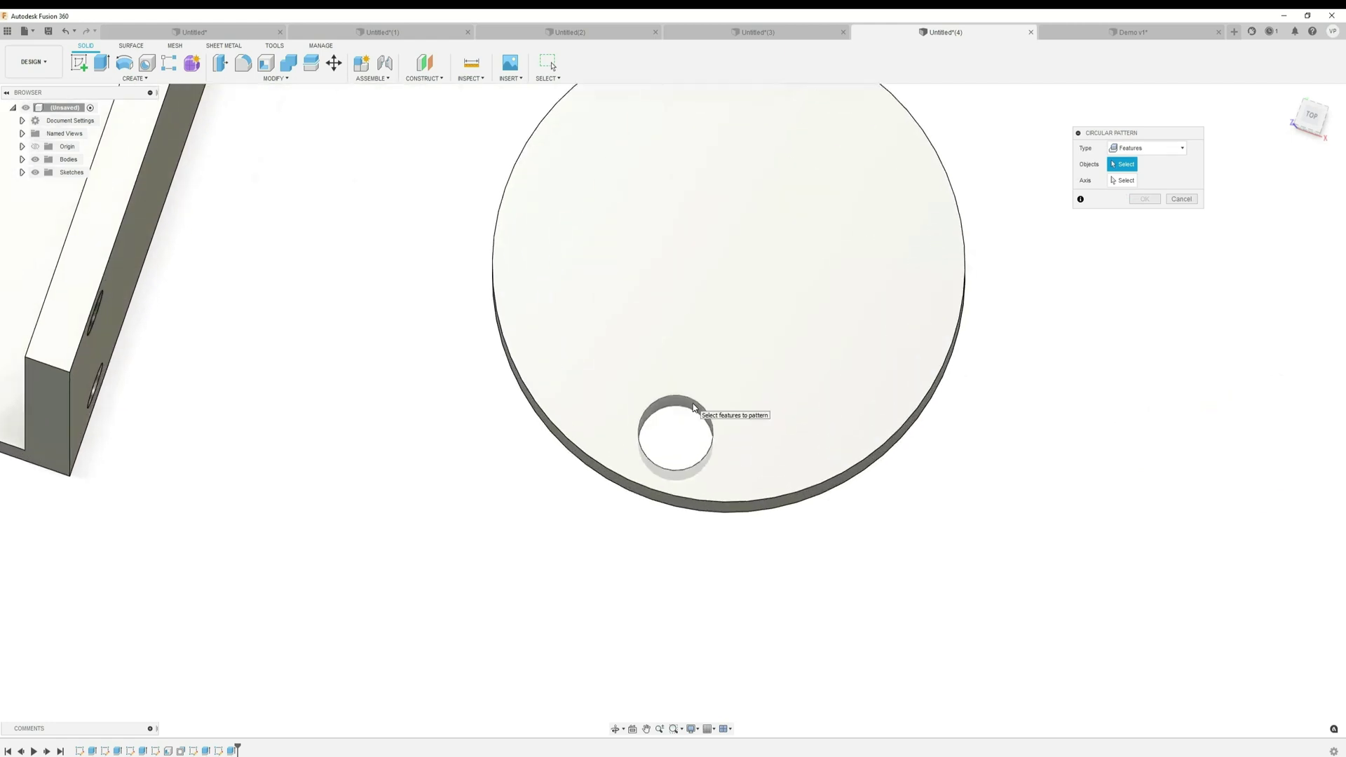
left_click(694, 410)
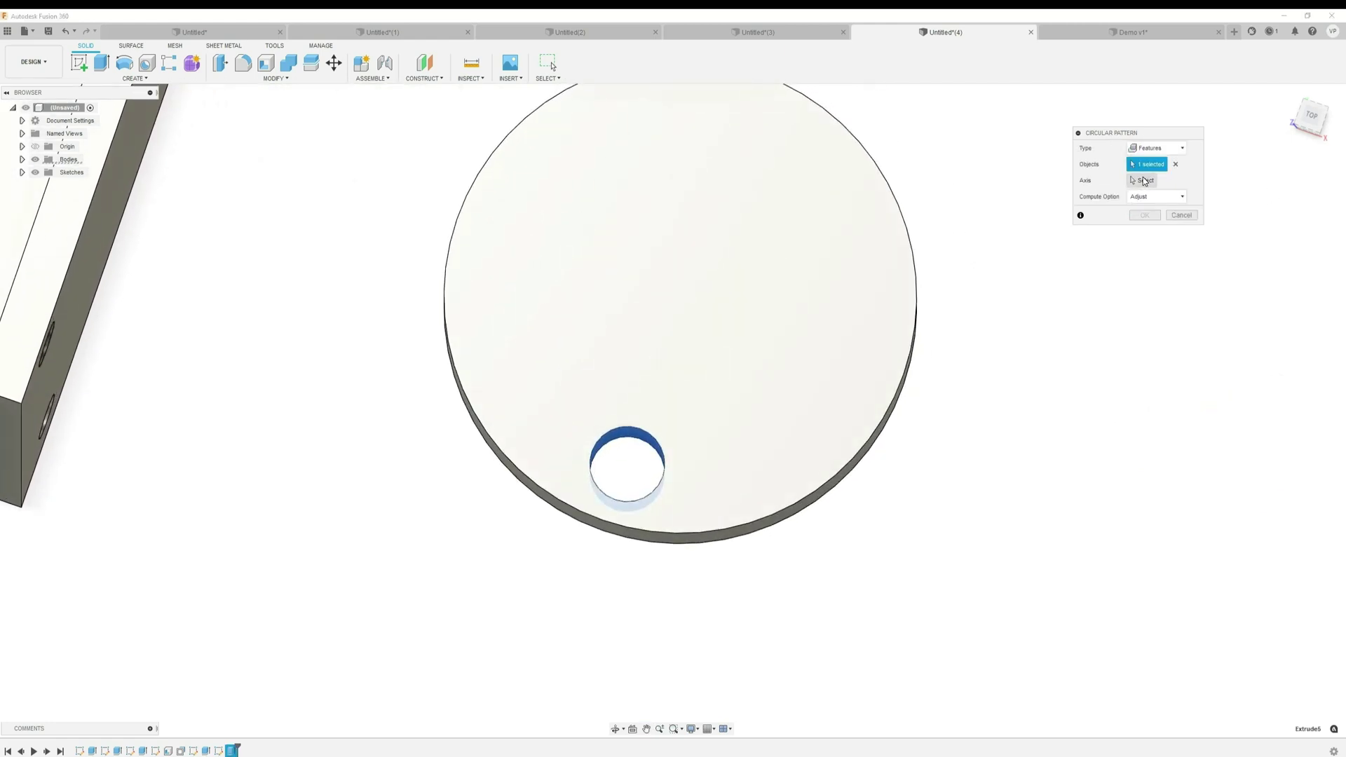
Use the disc's outer edge as the axis, 6 copies at Full spacing, and apply
left_click(1145, 181)
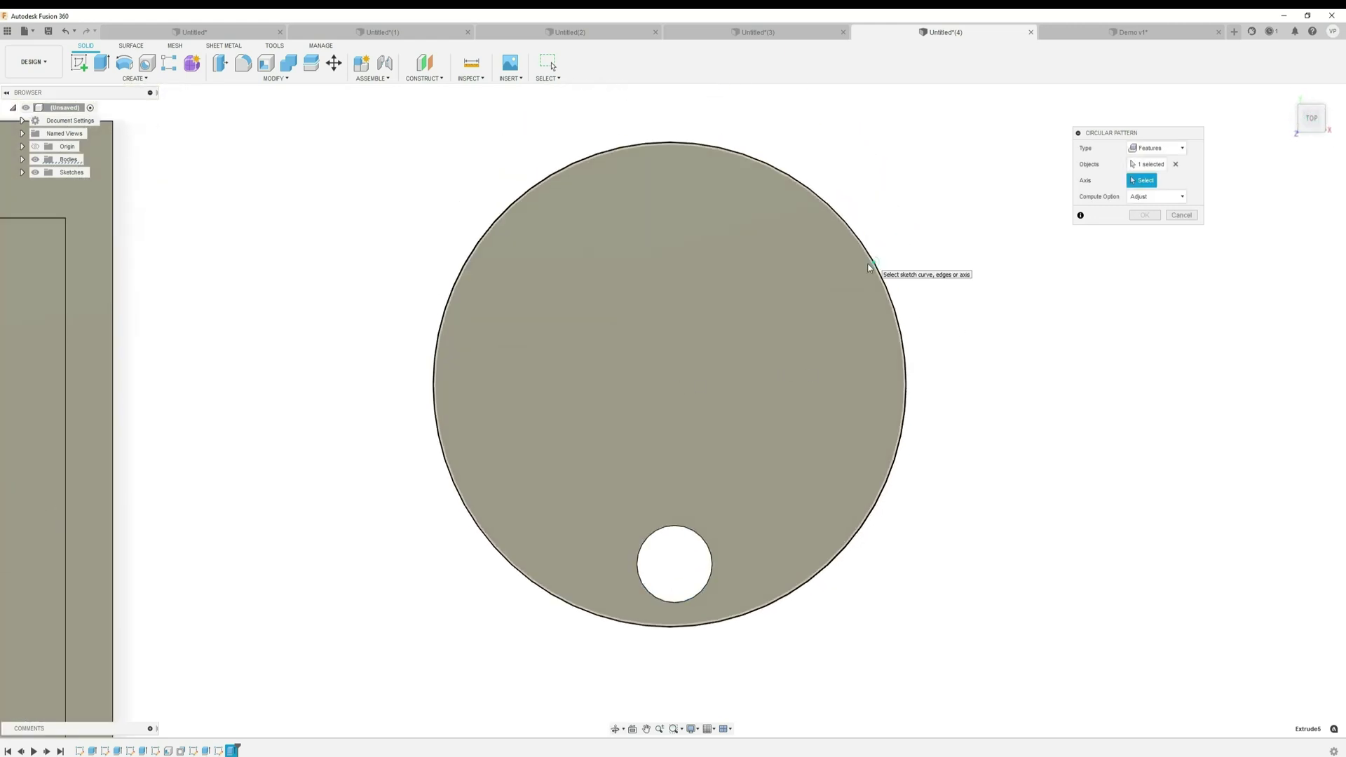
left_click(871, 256)
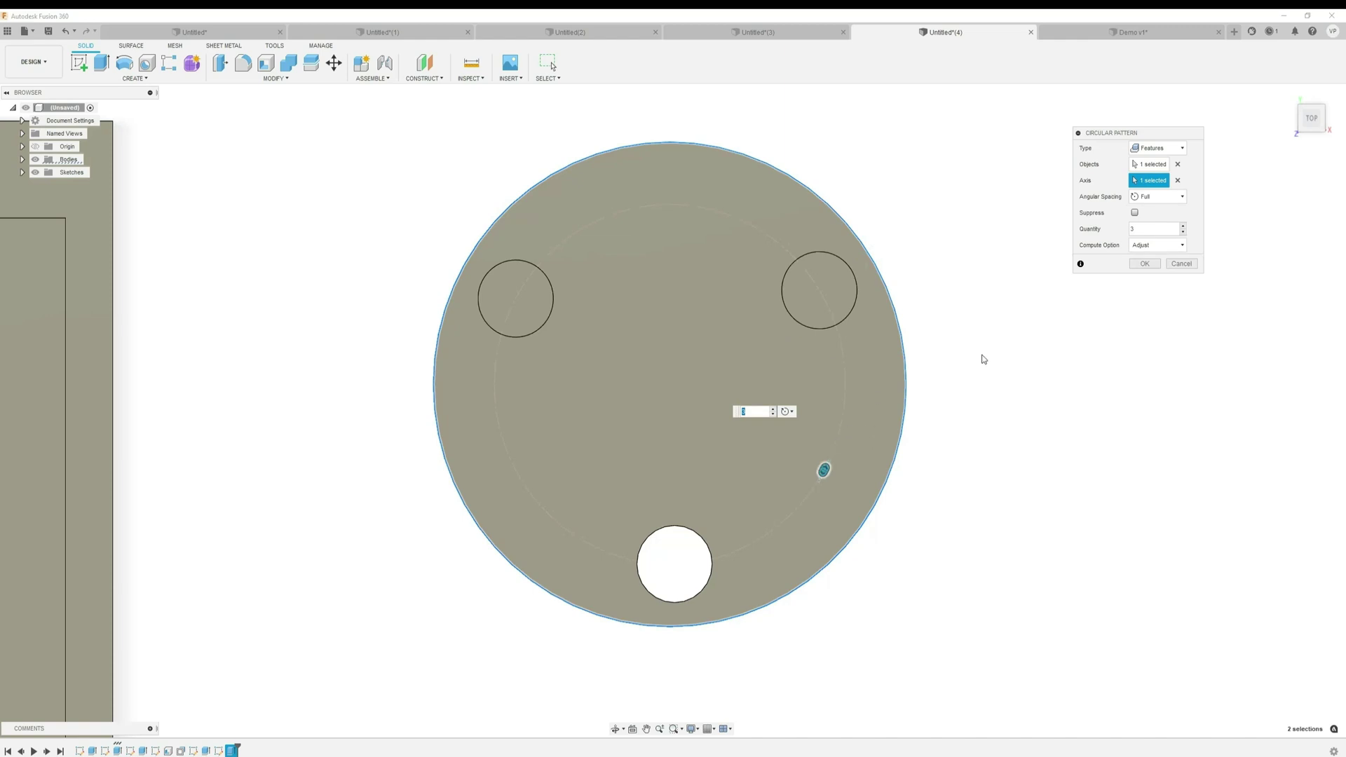
double_click(1139, 229)
type("6")
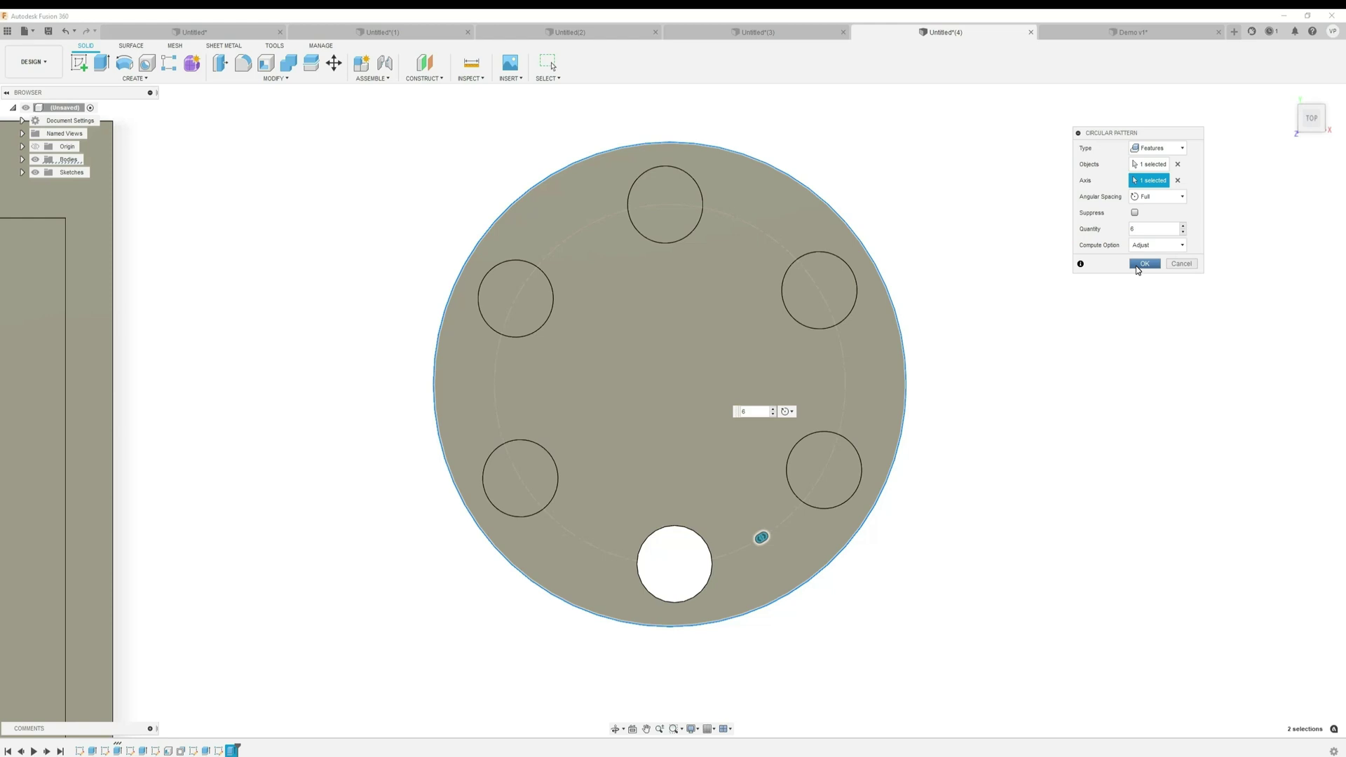
left_click(1163, 203)
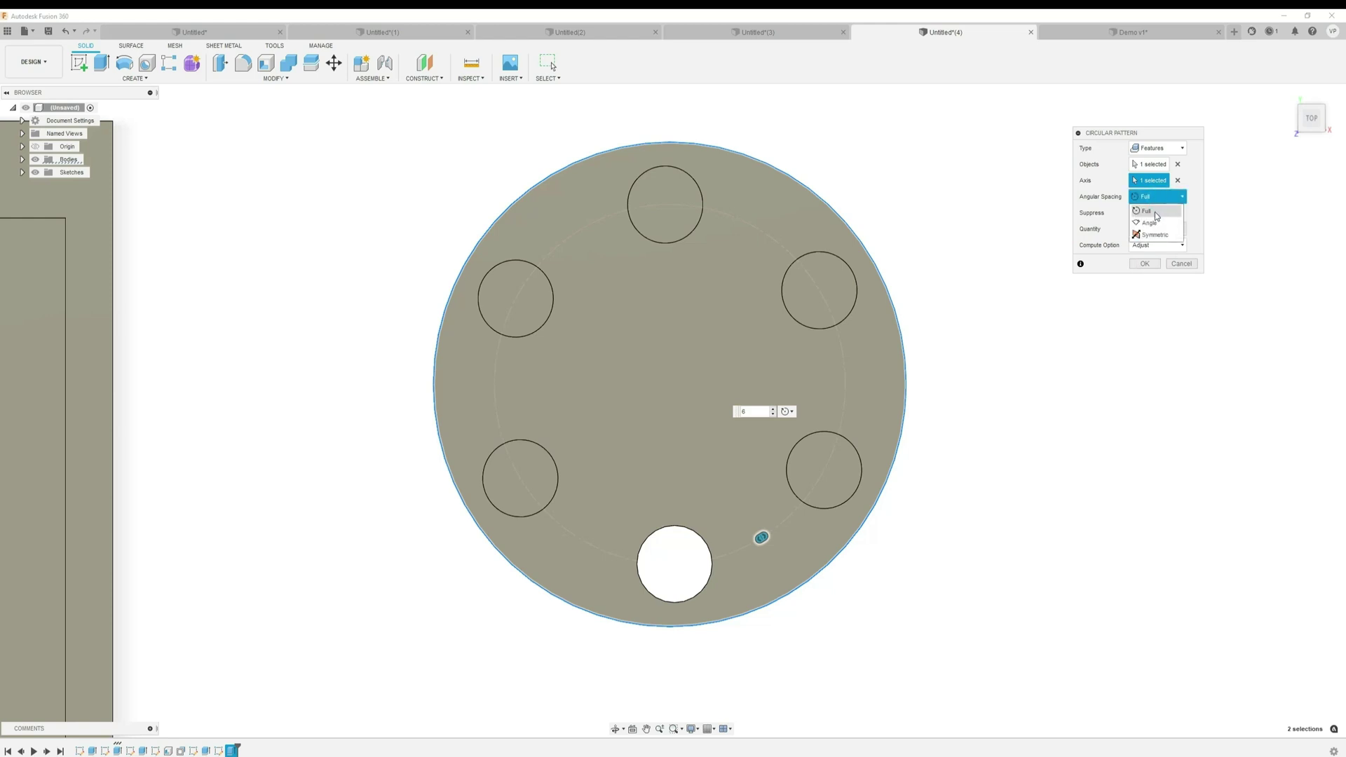
left_click(1152, 223)
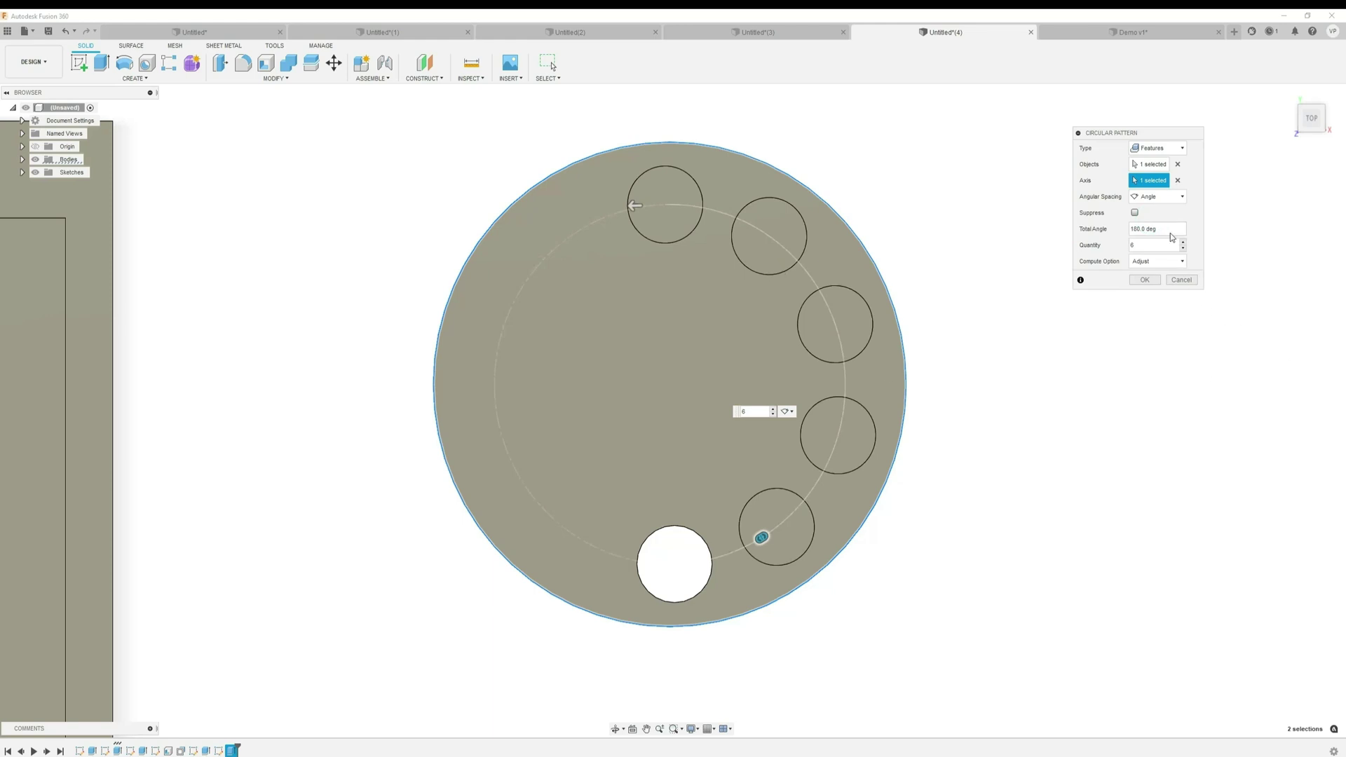
double_click(1167, 229)
type("247")
type("70")
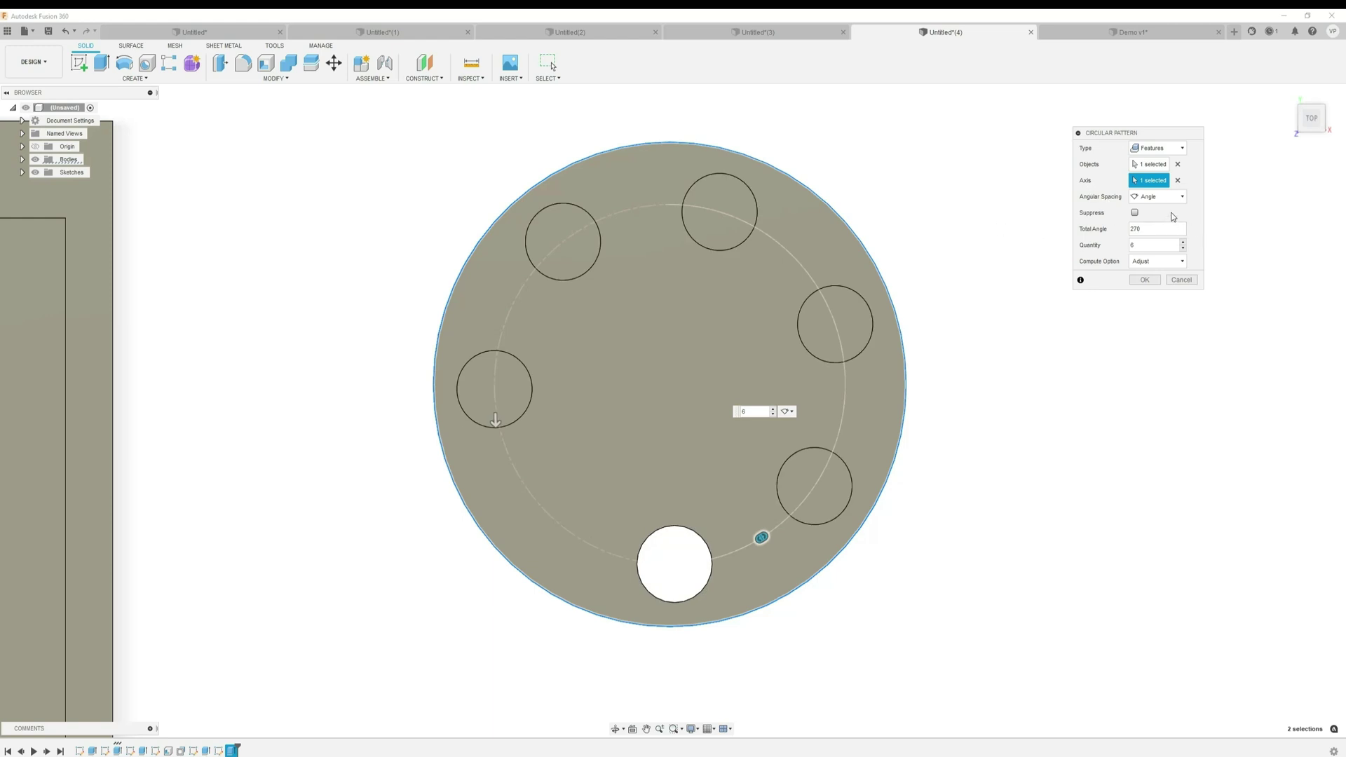
left_click(1174, 201)
left_click(1165, 219)
left_click(1144, 264)
scroll(504, 349, "down", 2)
middle_click_drag(628, 404, 484, 189, "shift")
Zoom out to the top view and start Pattern on Path from Create > Pattern
scroll(246, 154, "down", 2)
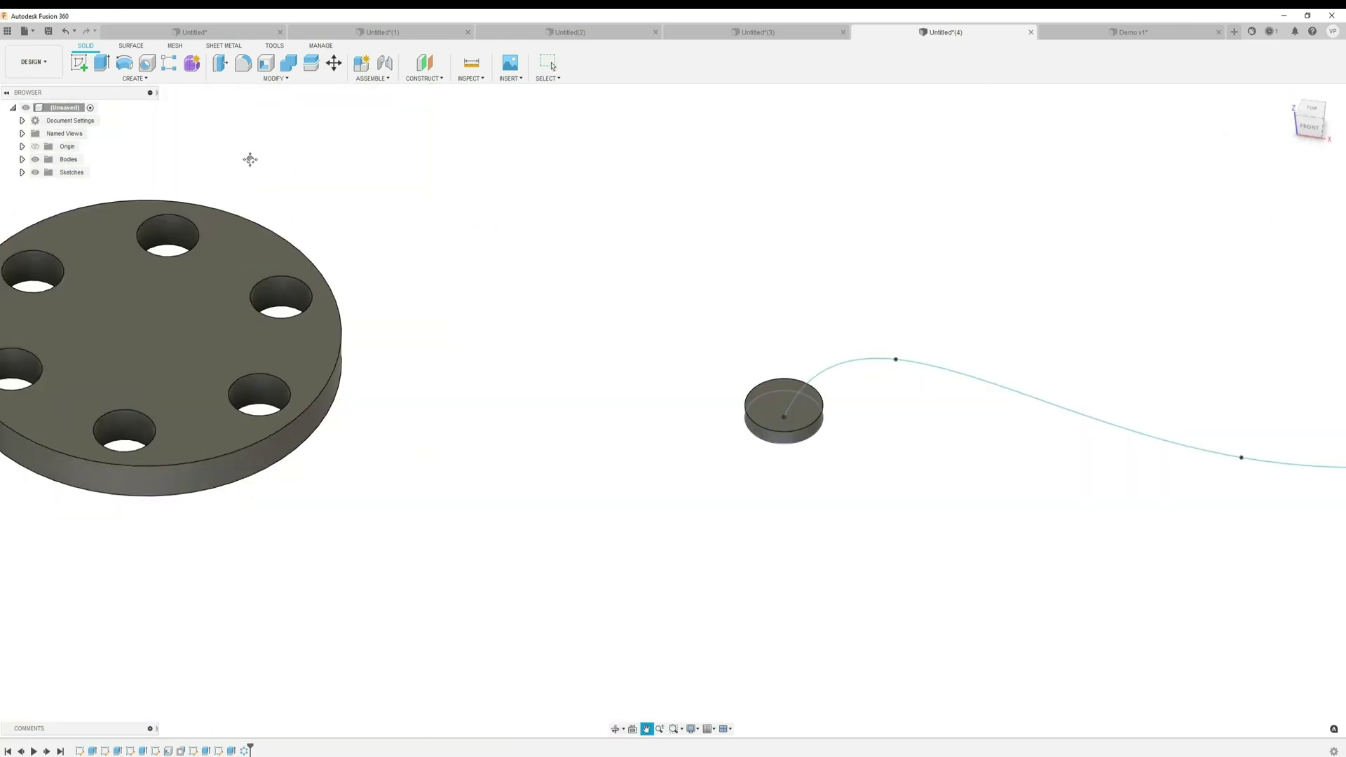
scroll(730, 247, "down", 4)
key("F5")
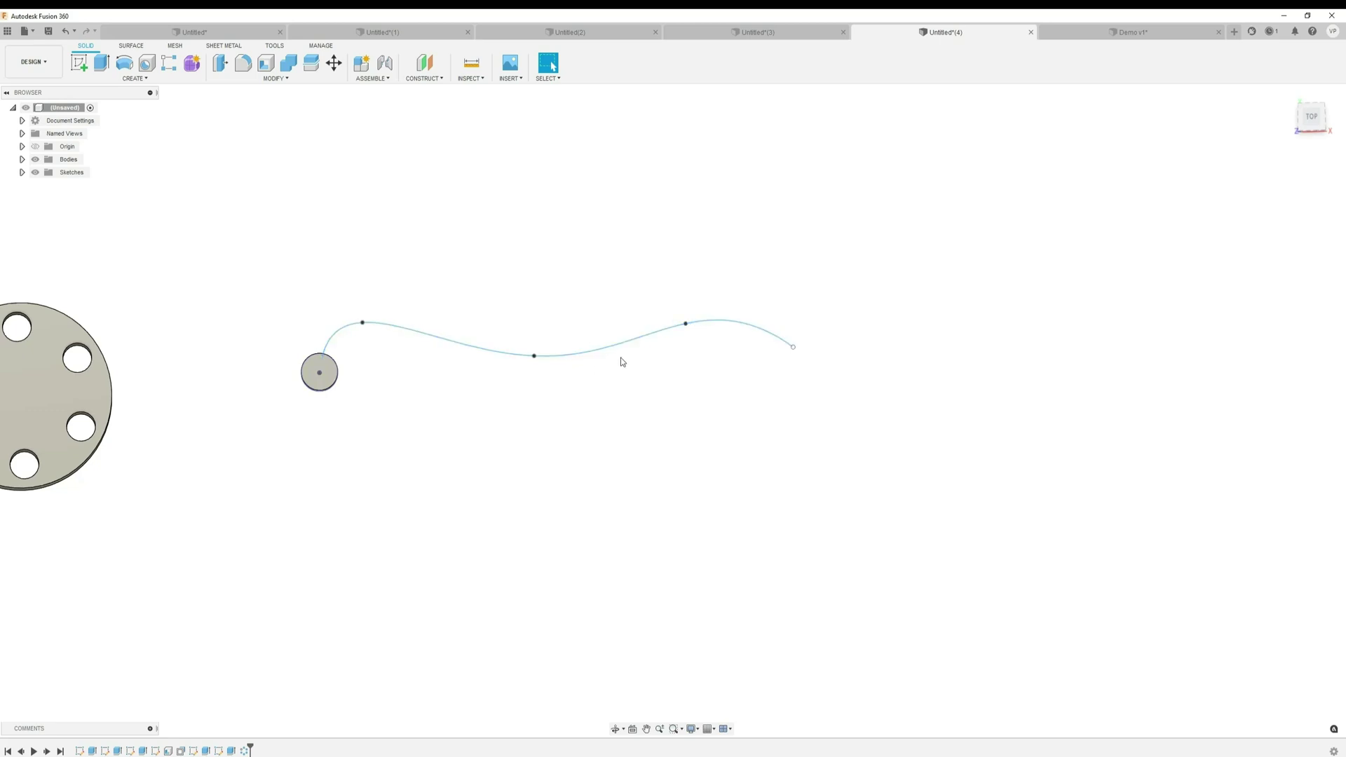
left_click(158, 78)
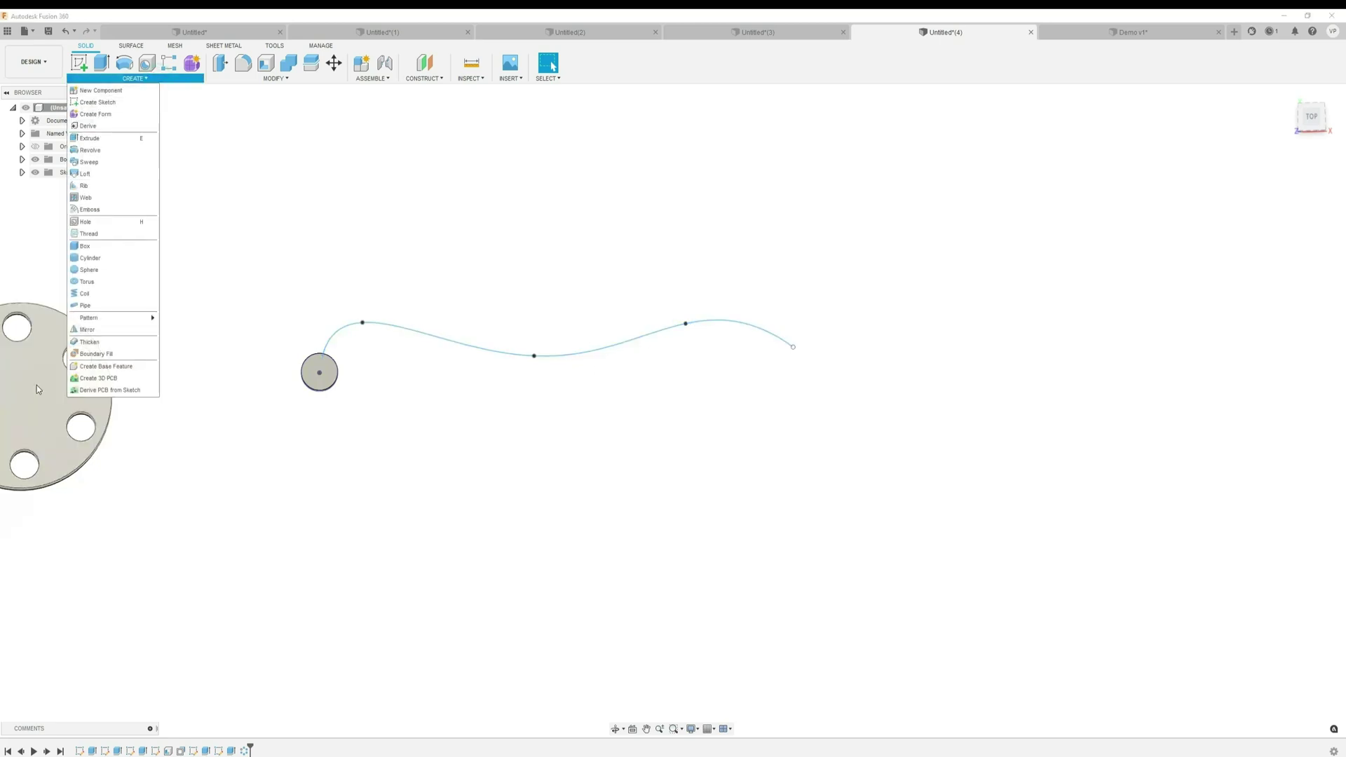
mouse_move(126, 322)
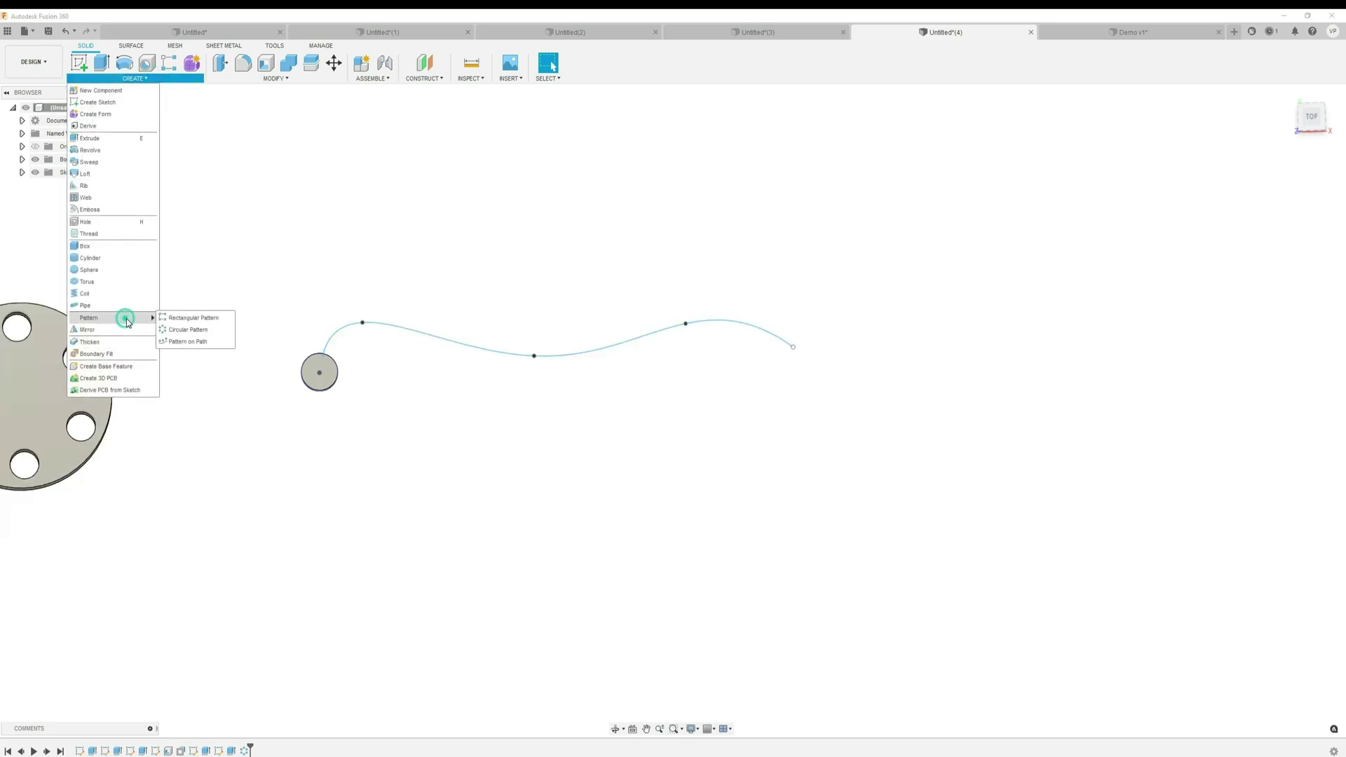
left_click(210, 343)
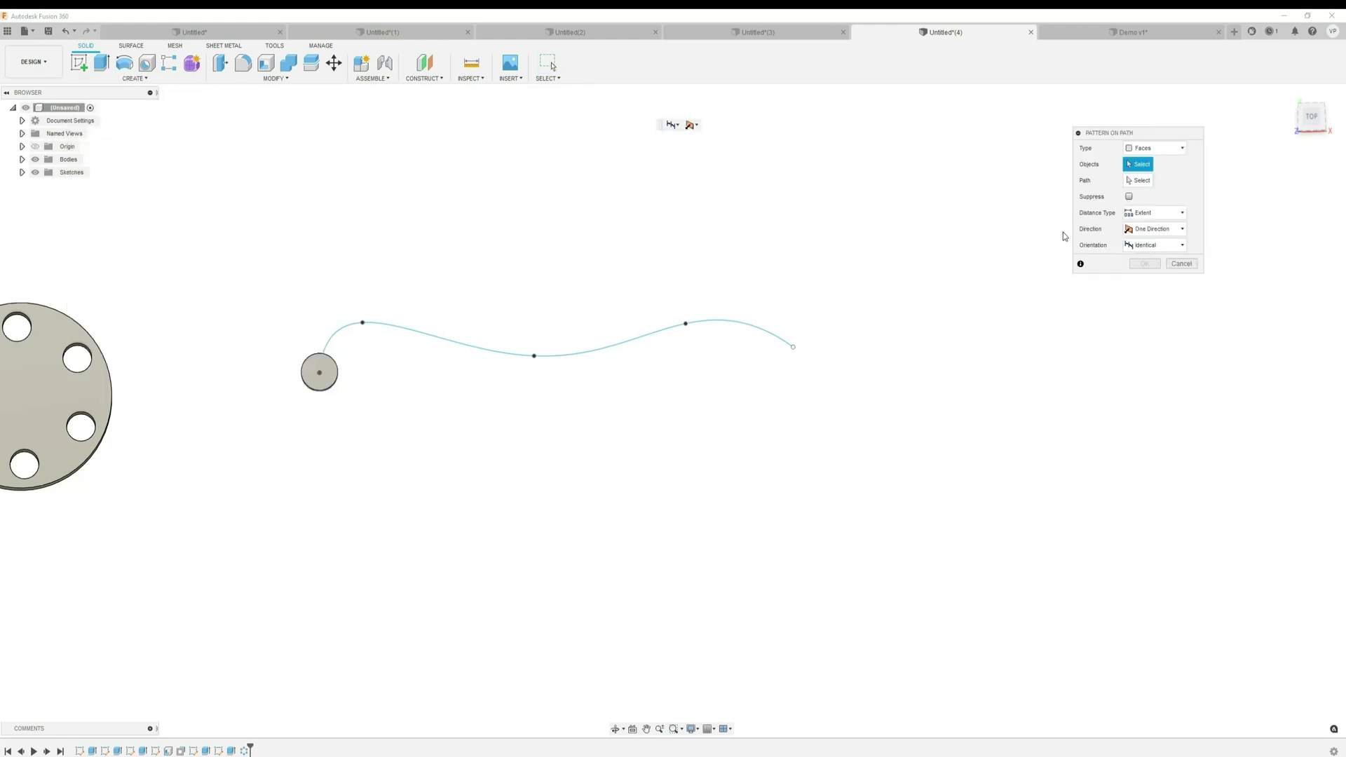
Pattern the small disc feature along the spline with 10 copies at 14 mm distance
left_click(1150, 148)
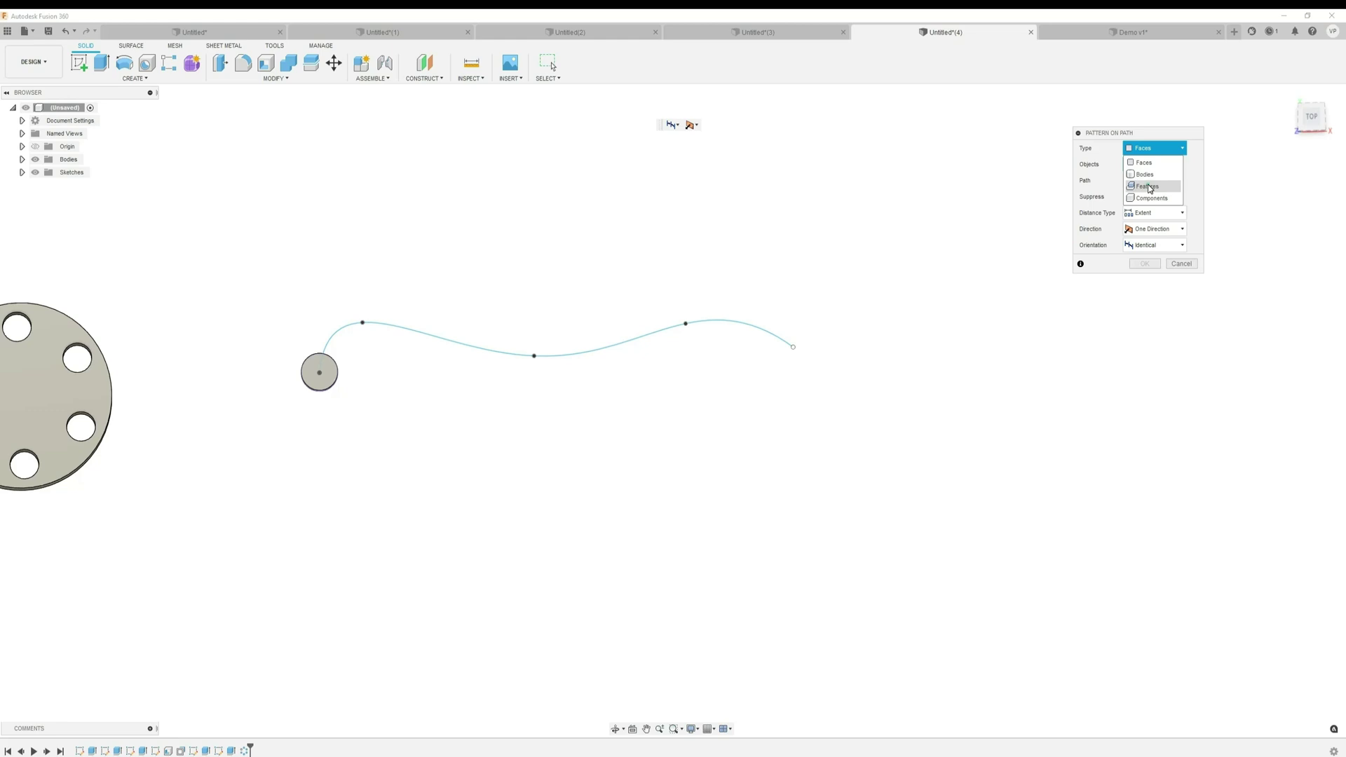
left_click(1150, 186)
left_click(309, 370)
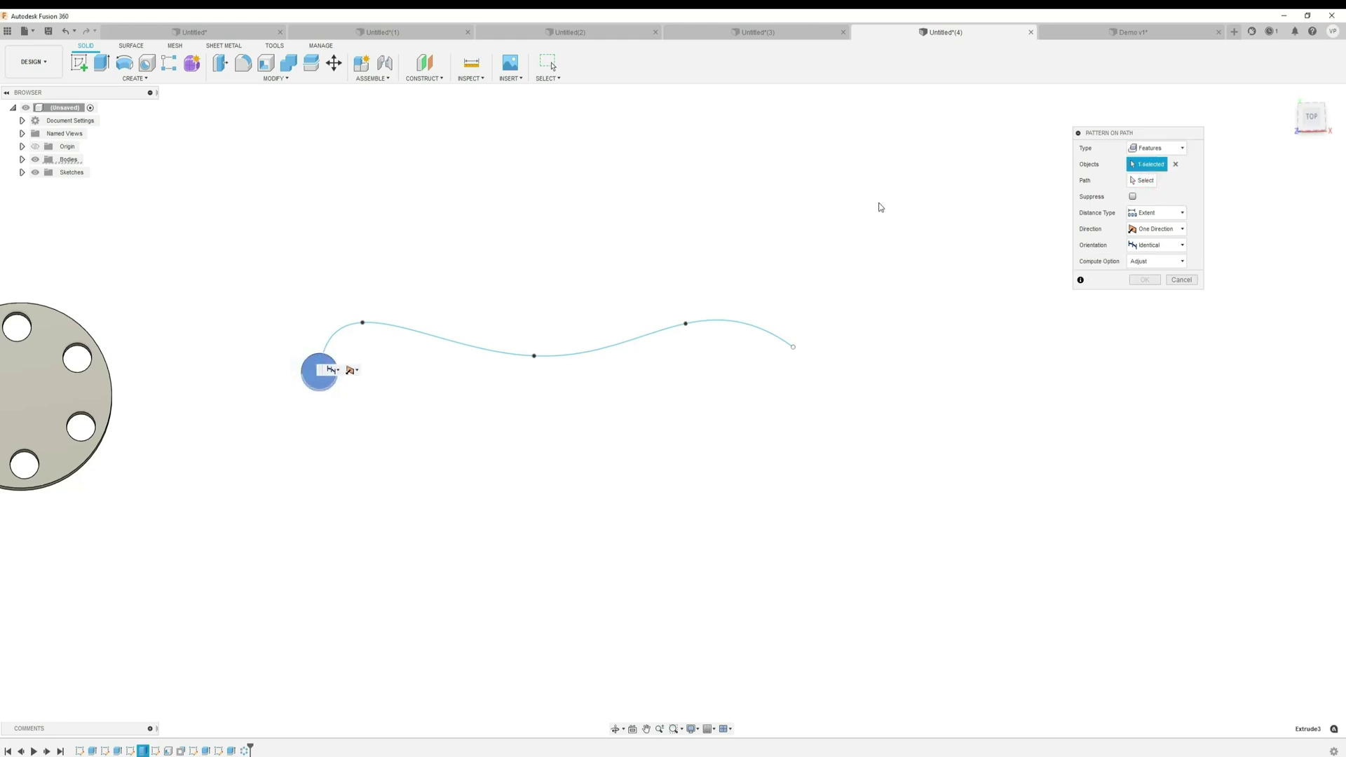
left_click(1144, 180)
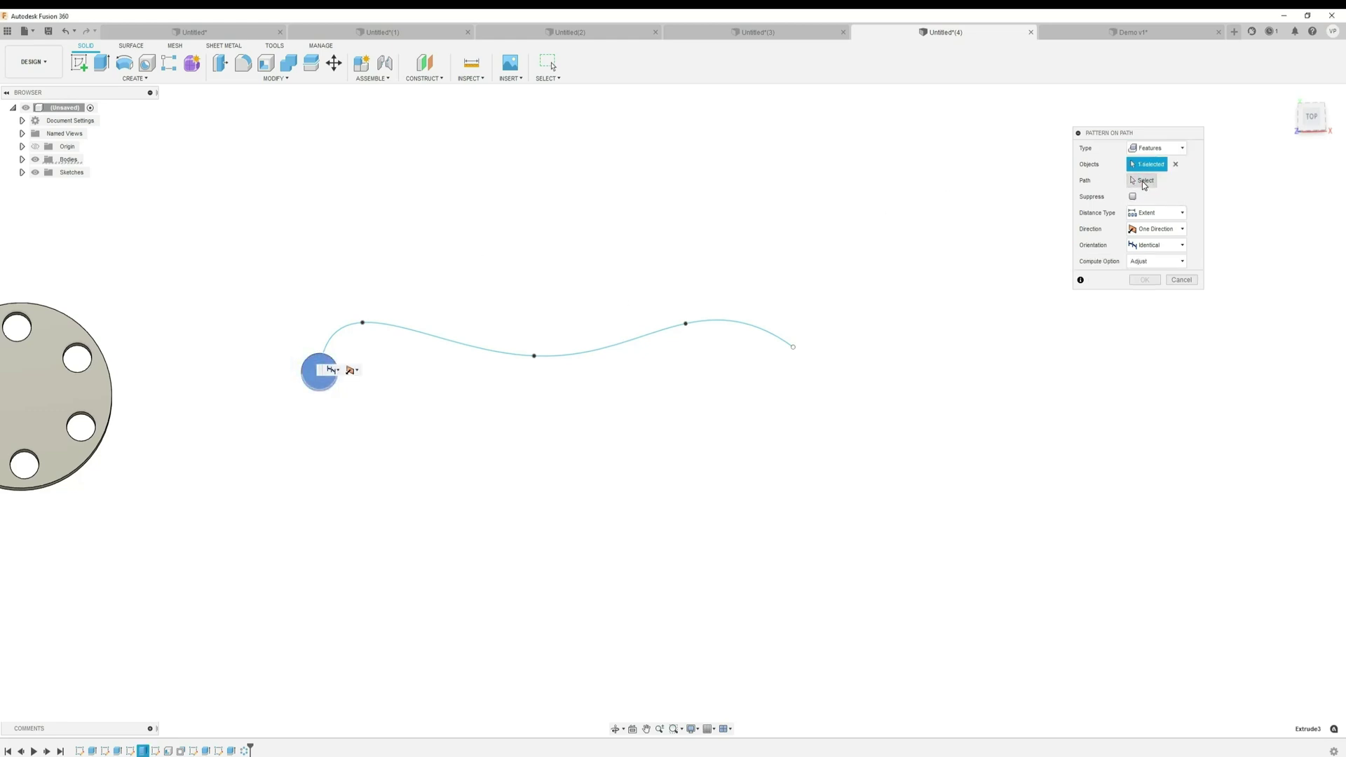
left_click(566, 358)
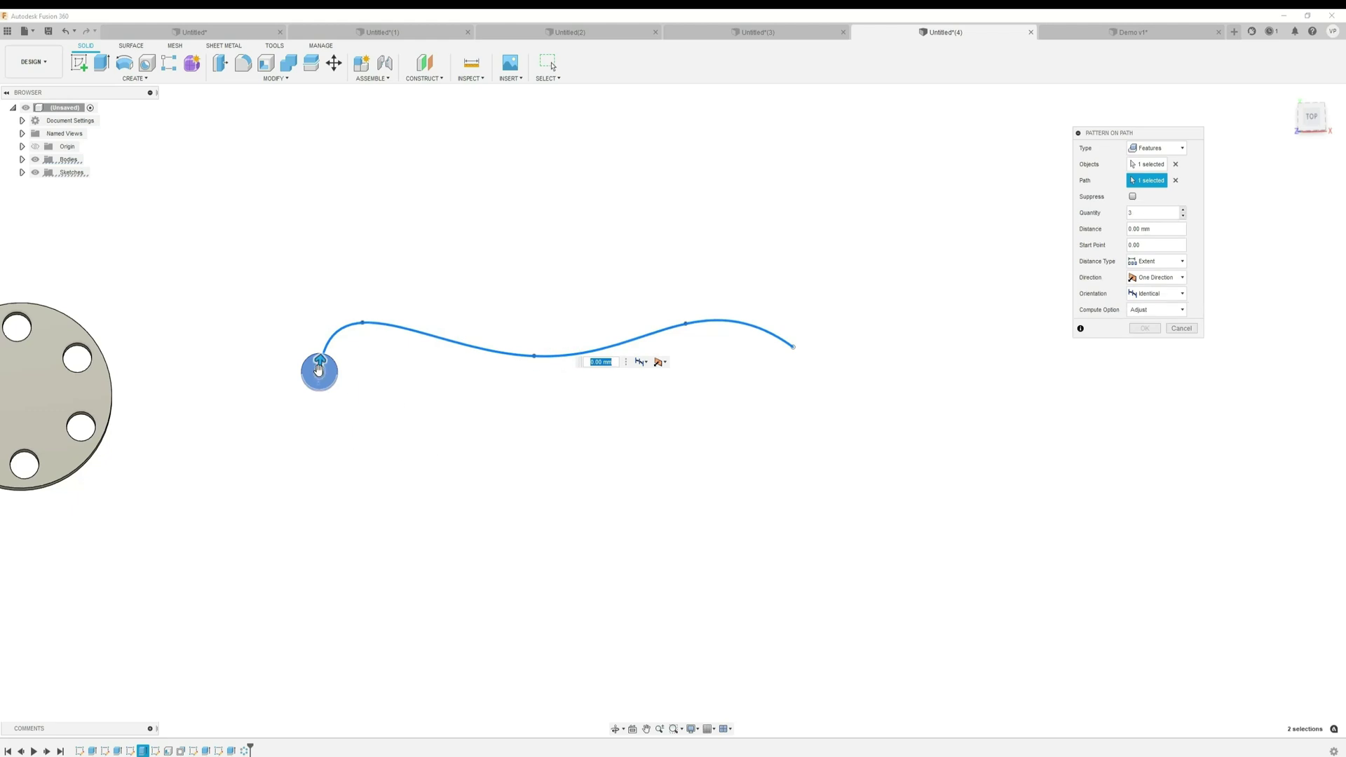
left_click_drag(320, 363, 792, 343)
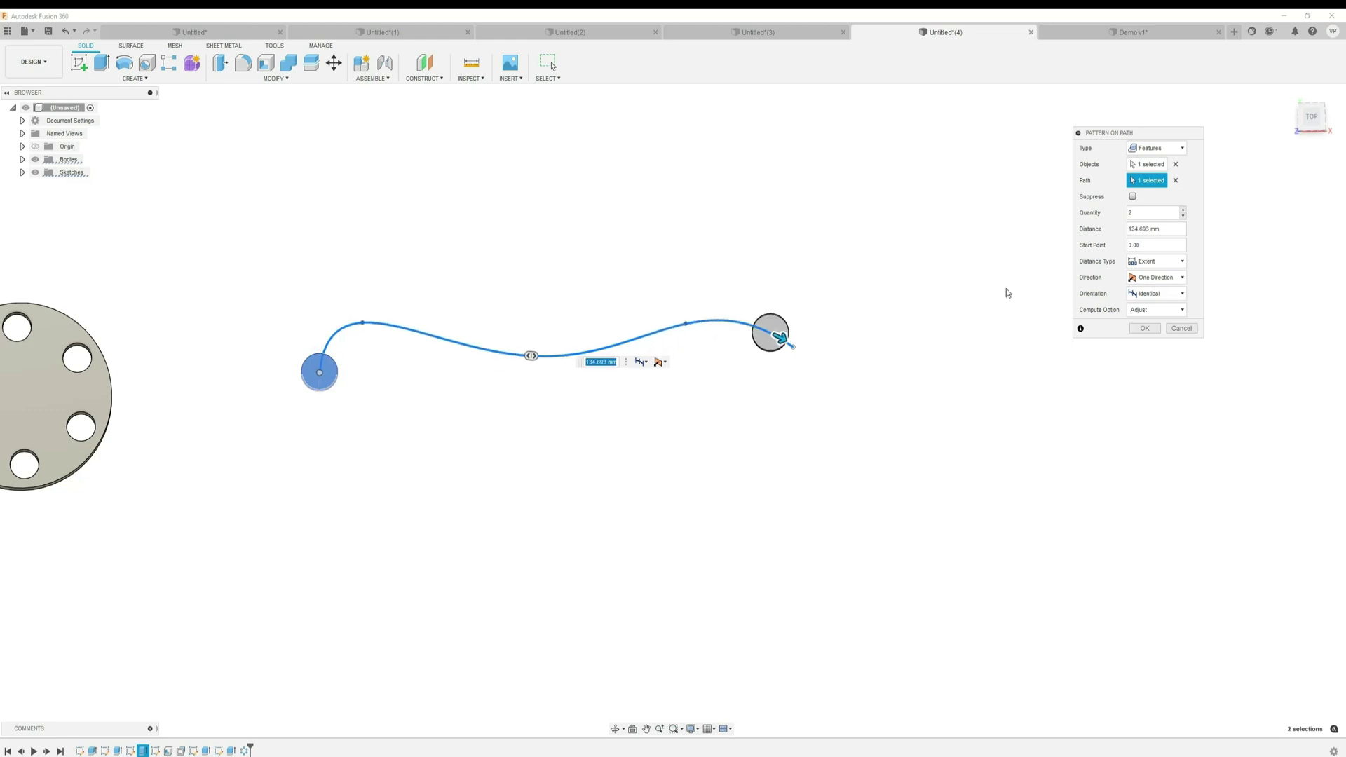
left_click(1157, 213)
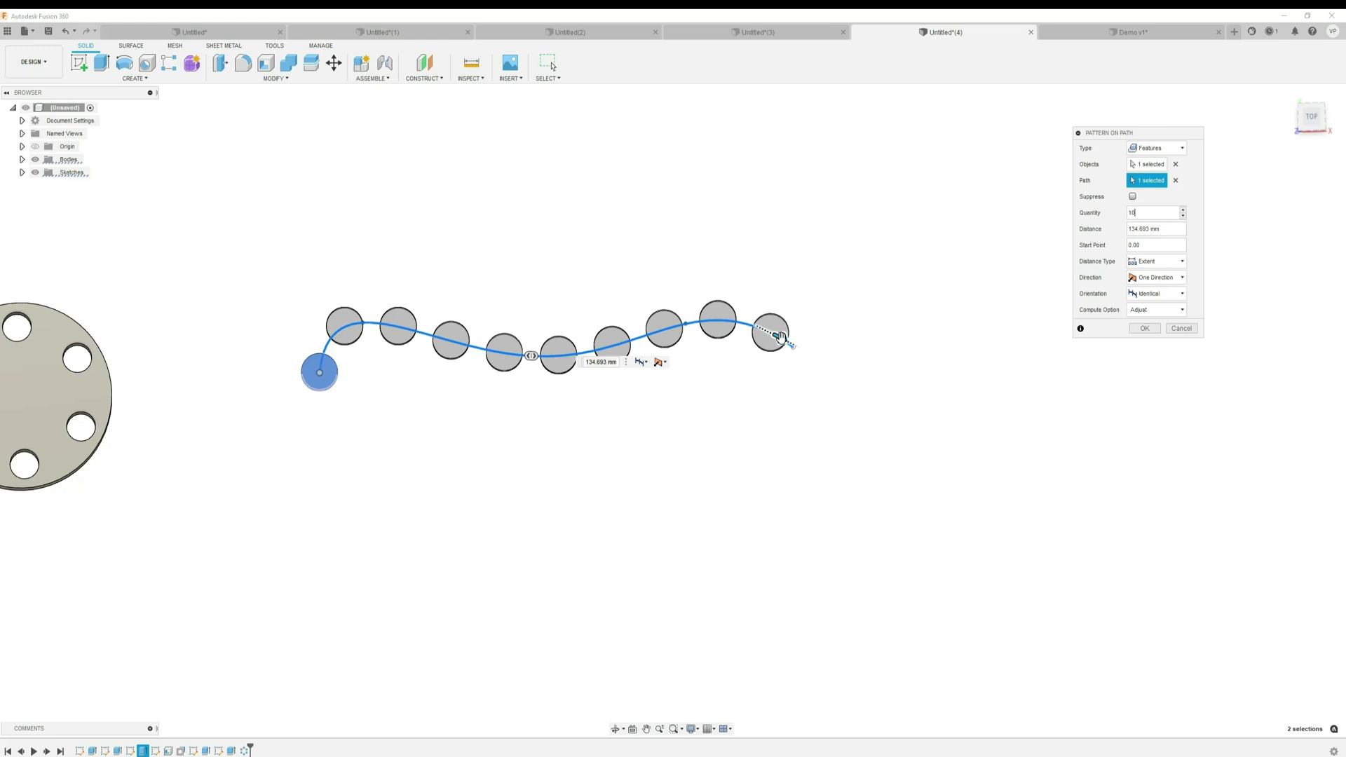
mouse_move(782, 337)
left_mouse_down()
mouse_move(811, 363)
mouse_move(801, 352)
left_mouse_up()
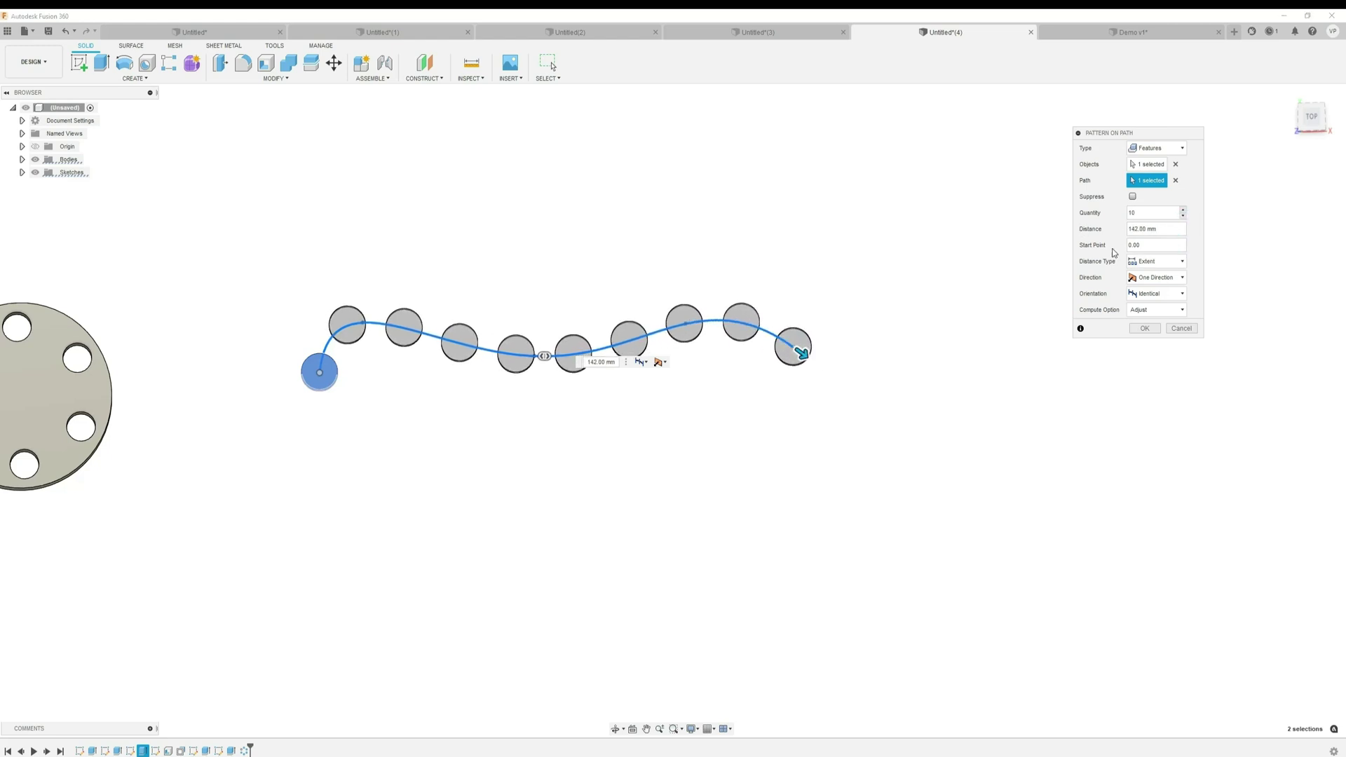
left_click(1173, 232)
type("14")
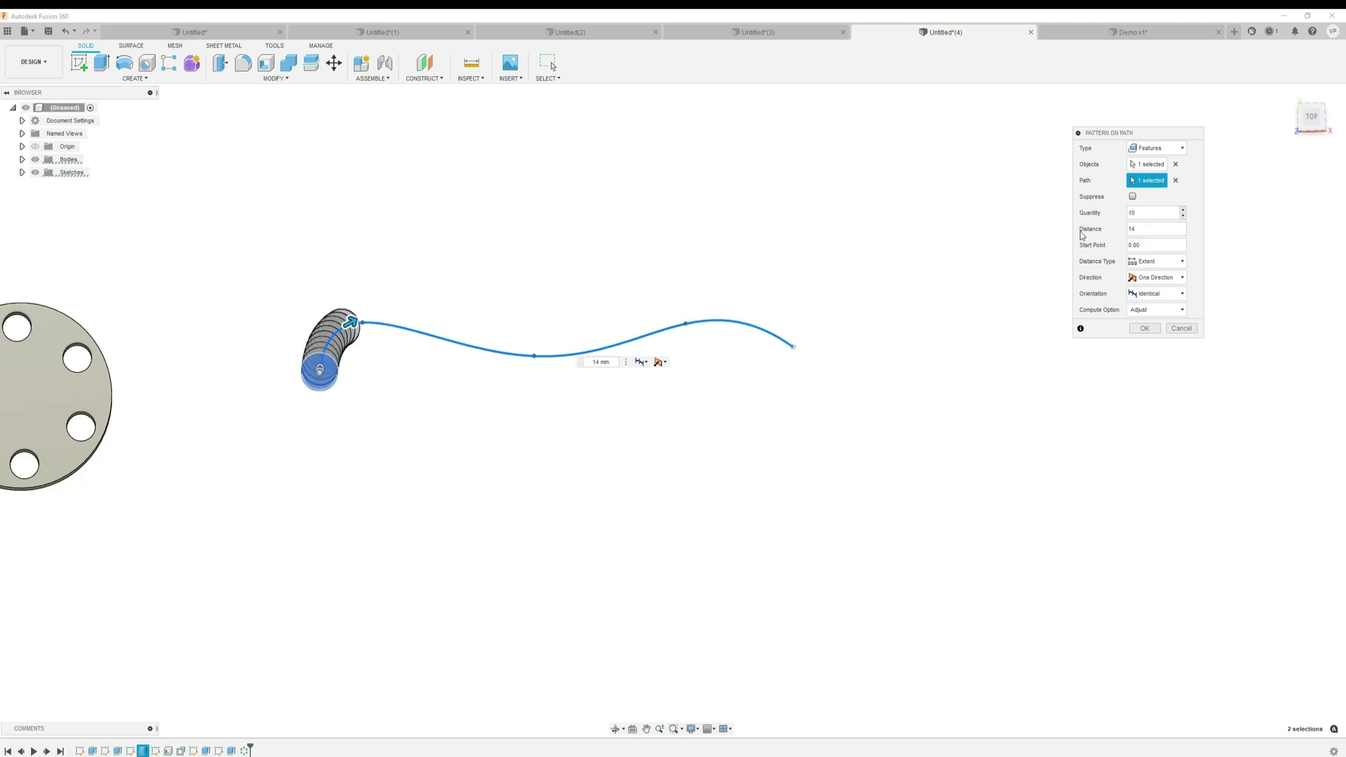
Change the path pattern's distance type to a fixed spacing between copies
left_click(603, 362)
left_click(625, 362)
double_click(615, 361)
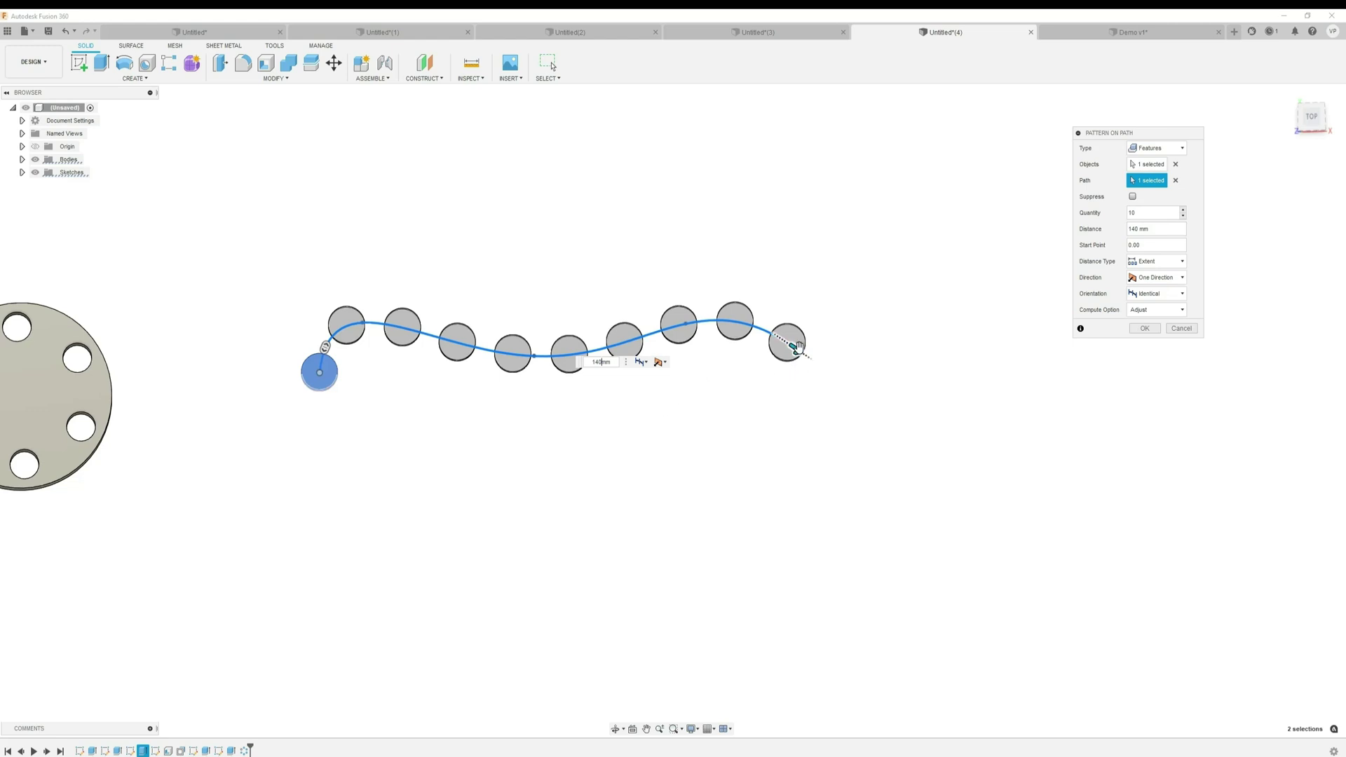
left_click_drag(797, 347, 812, 352)
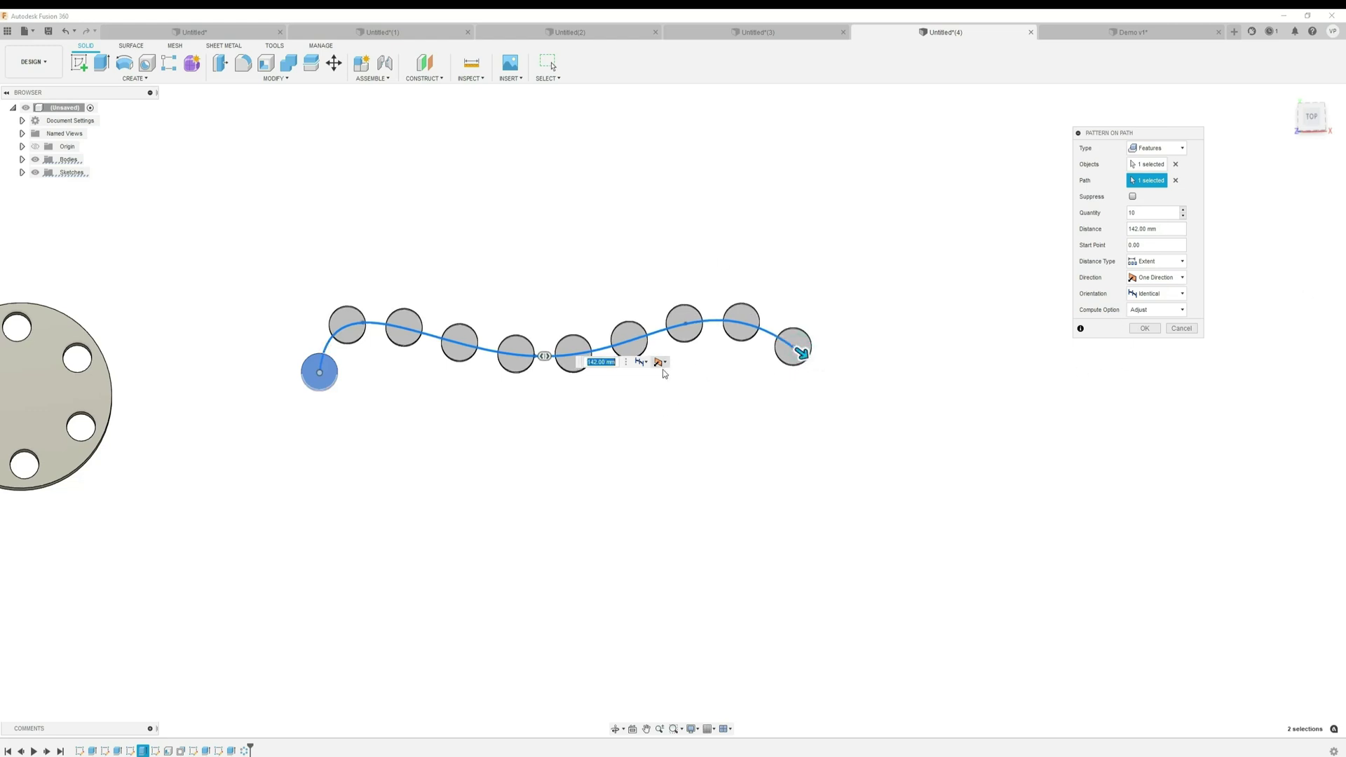
left_click(1156, 260)
left_click(1154, 288)
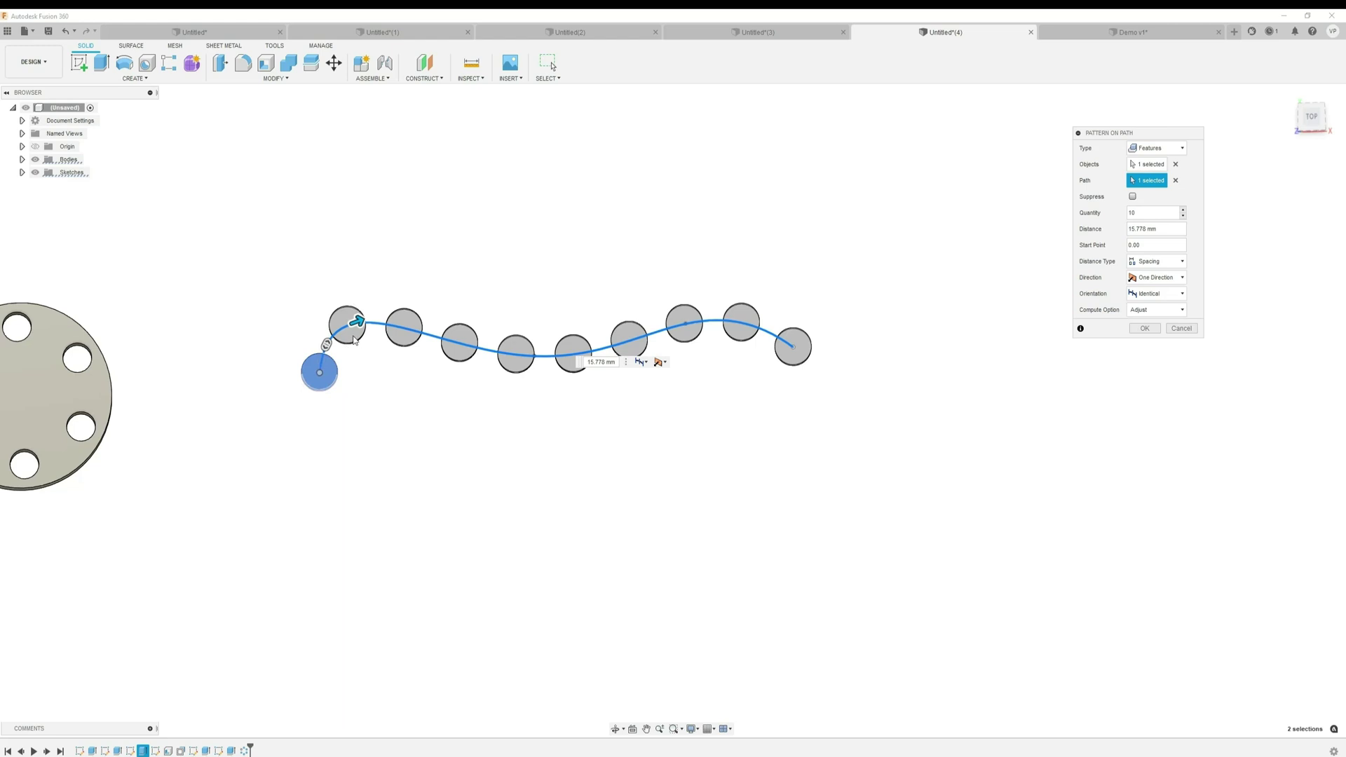
Set the spacing to 20 mm and commit the ten-copy path pattern
left_click(614, 362)
double_click(614, 361)
type("10")
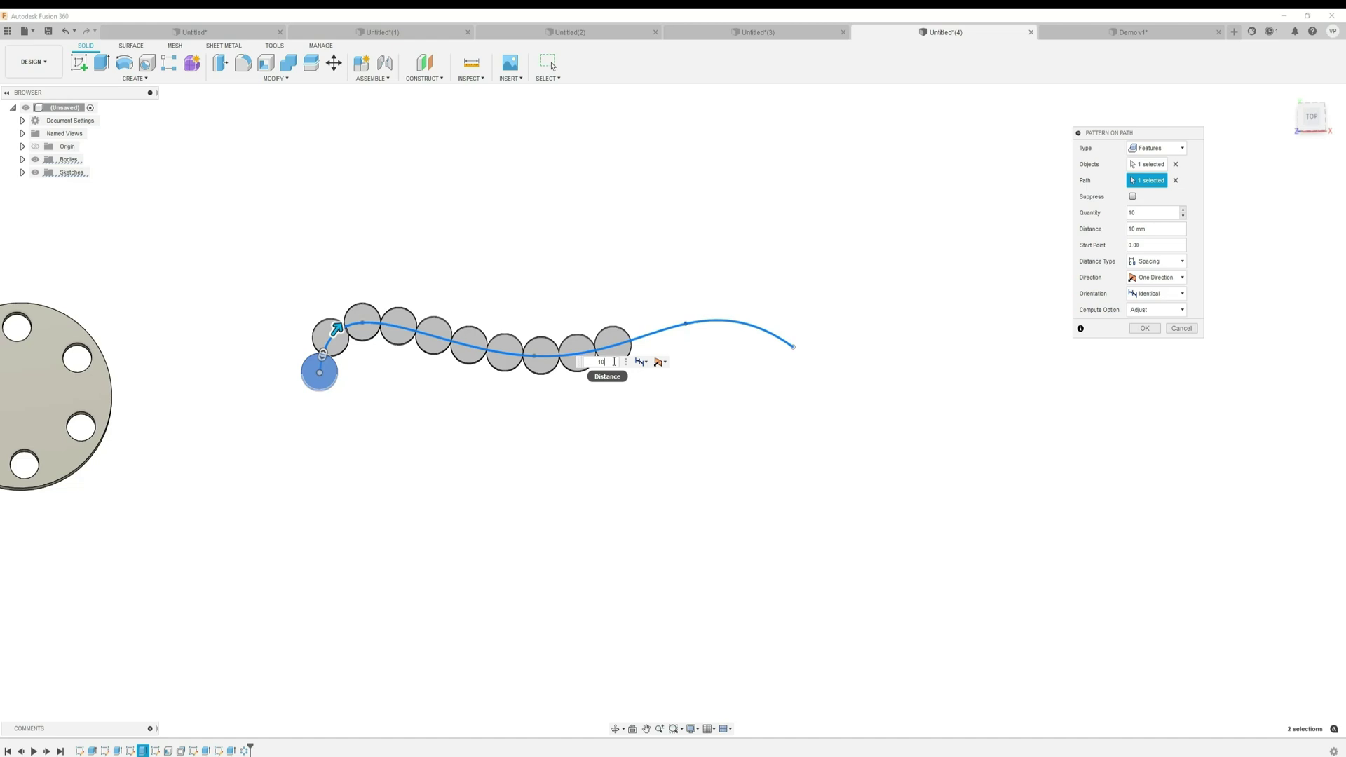
type(" mm")
type("20")
key("Home")
key("Delete")
key("Delete")
key("Delete")
key("Delete")
key("Delete")
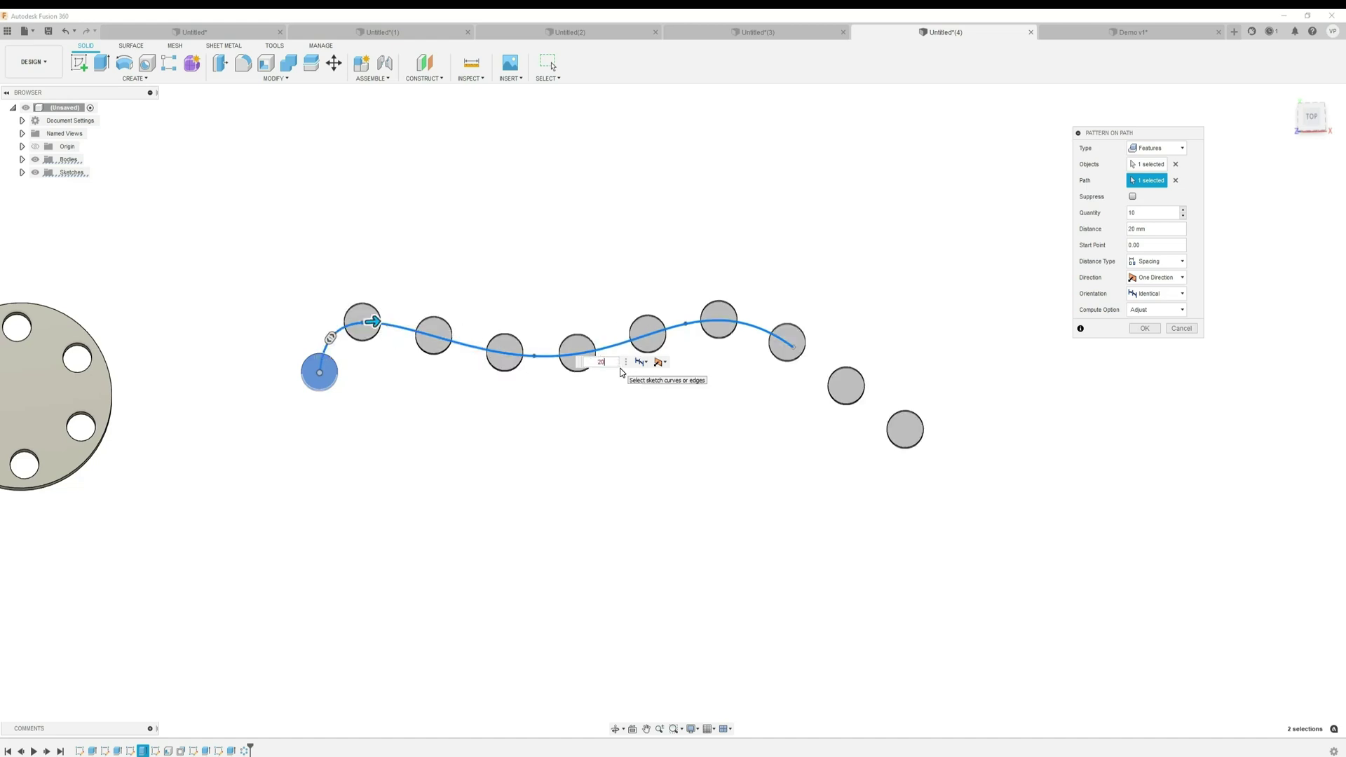
key("Return")
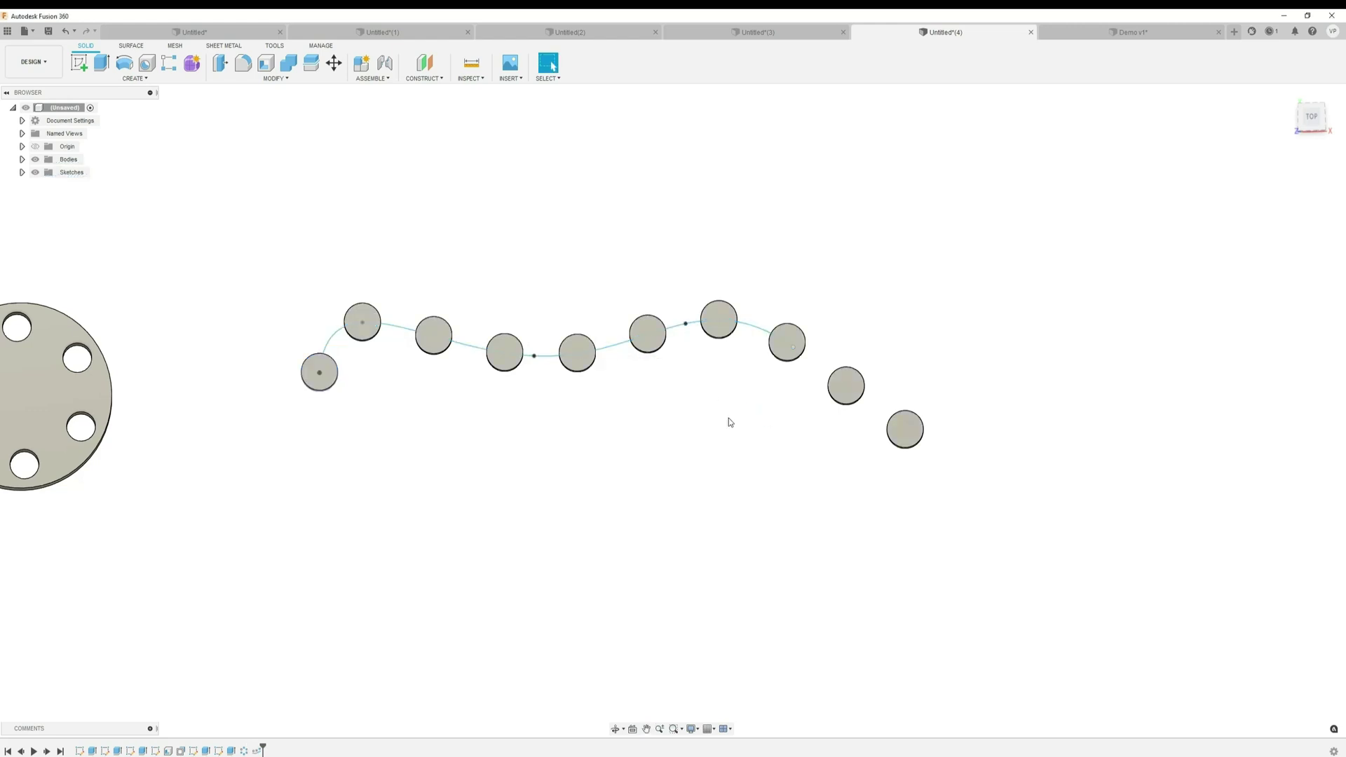
key("F6")
Return the view to Home, then switch to the empty Untitled(2) design
middle_click_drag(120, 553, 211, 525, "shift")
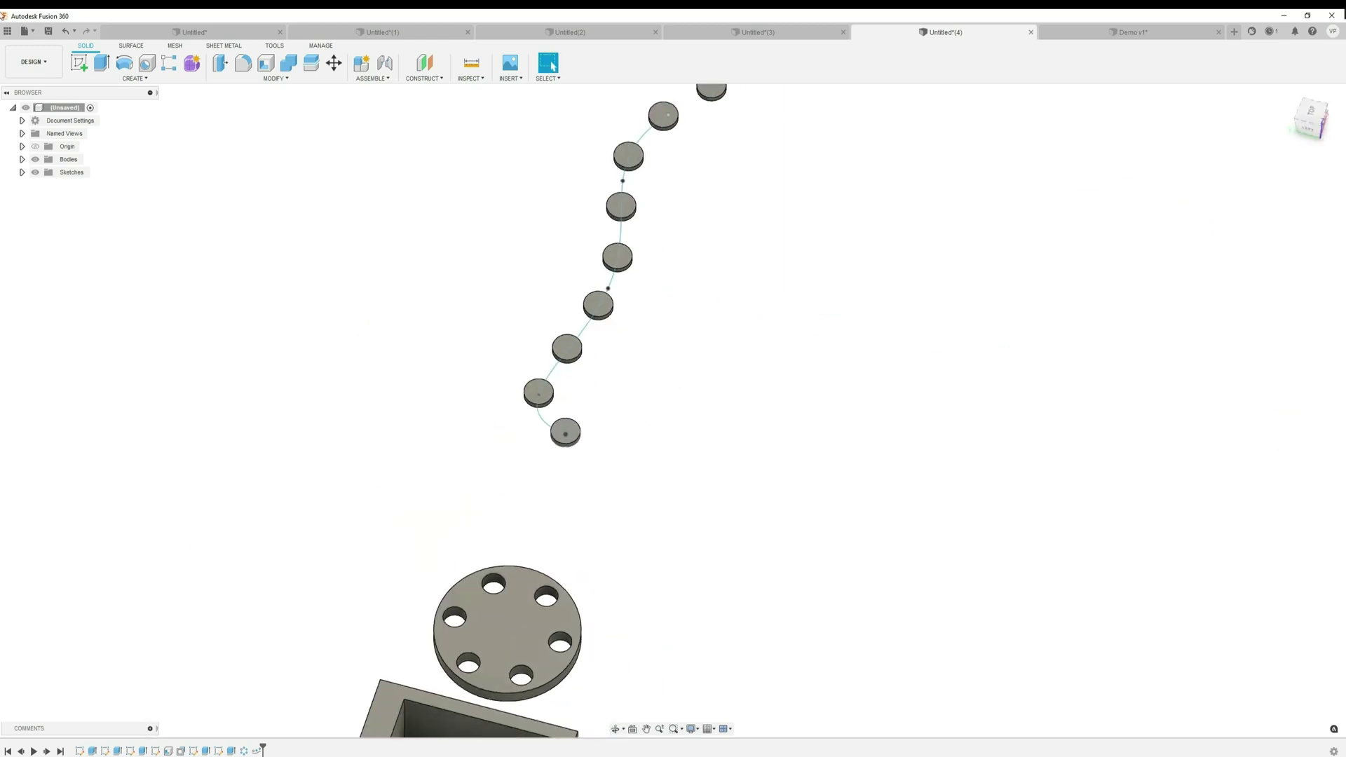
left_click(1294, 98)
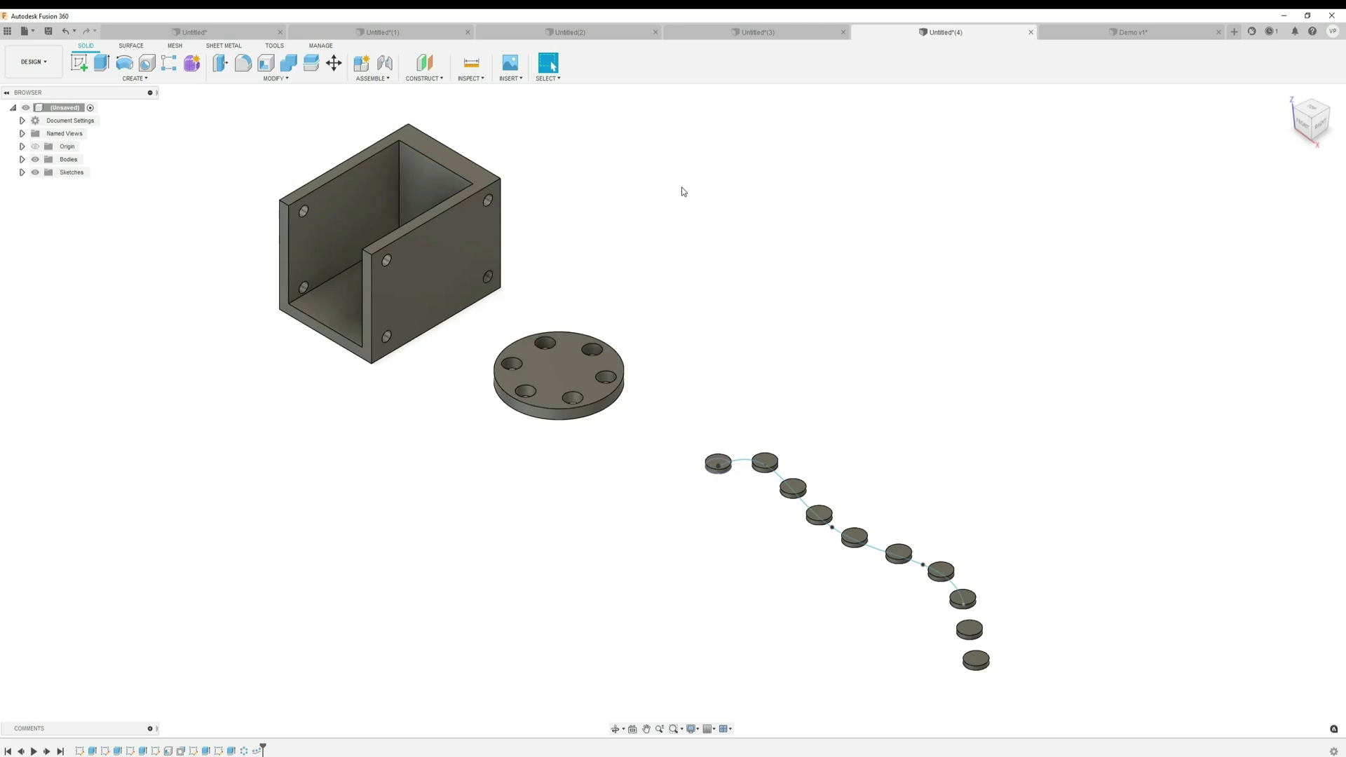
left_click(611, 32)
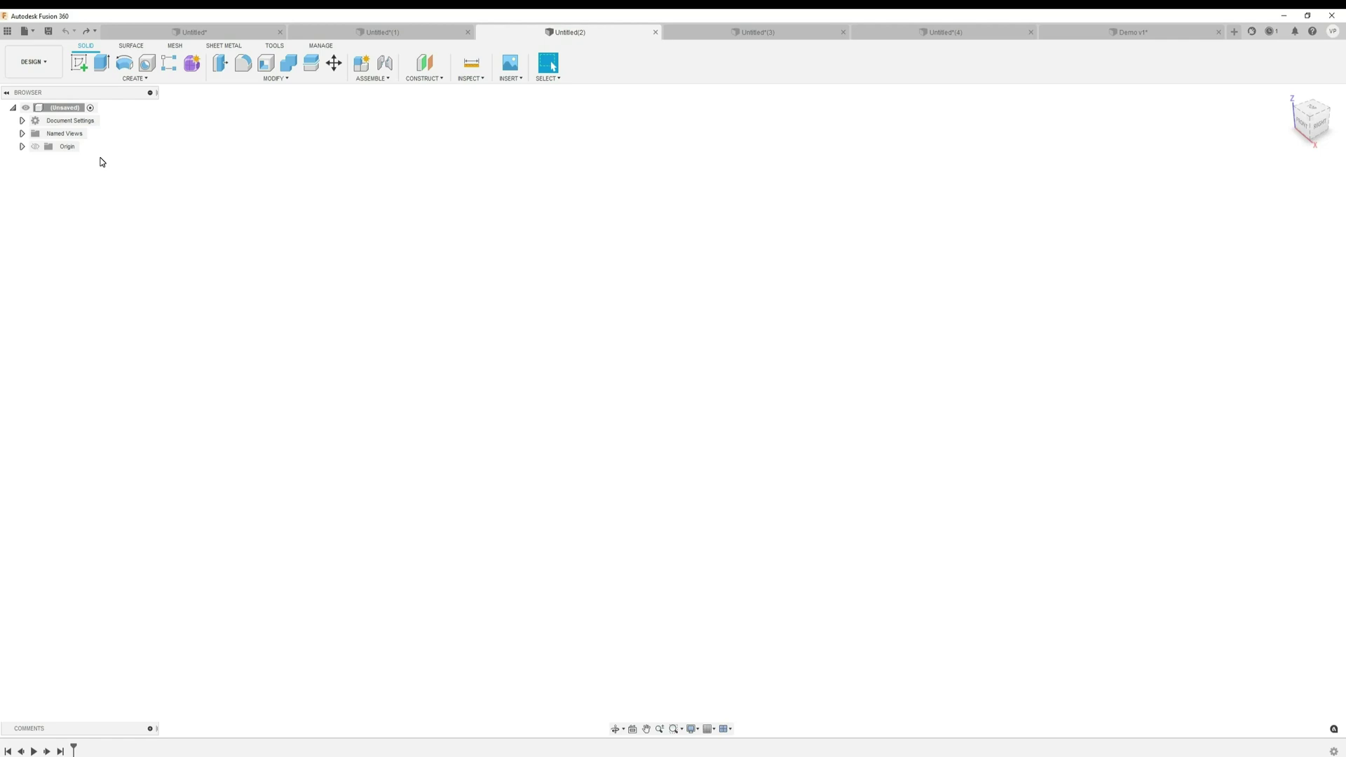
Create a new component under the root named Box
right_click(53, 109)
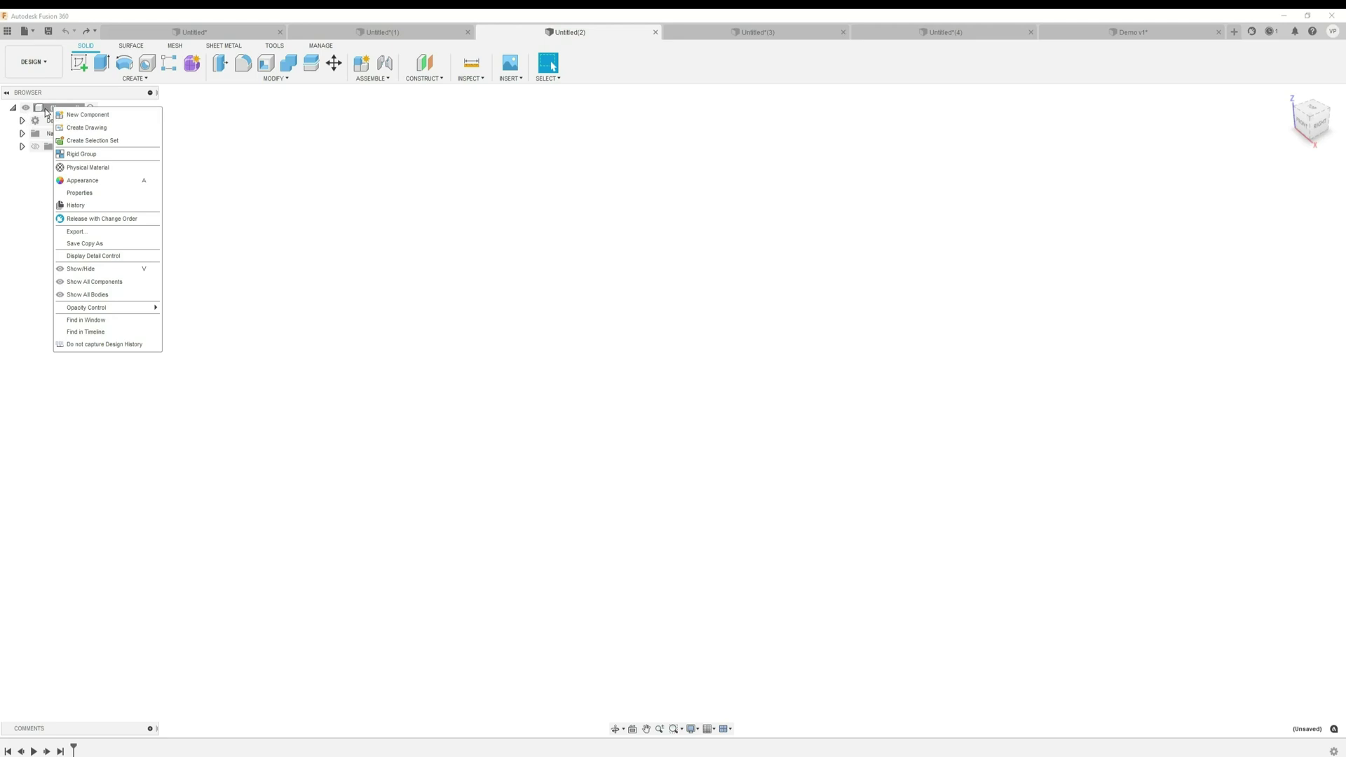
left_click(87, 115)
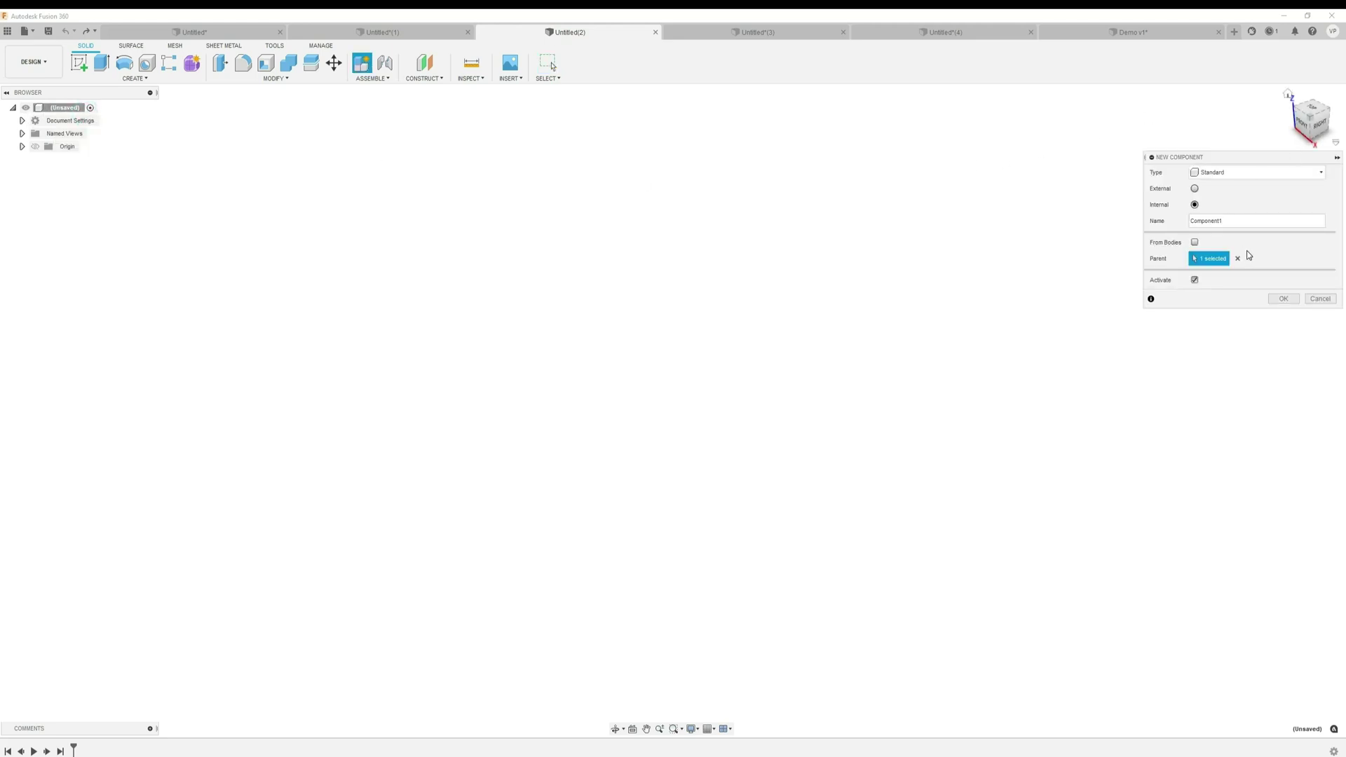
double_click(1243, 220)
type("Box")
key("Return")
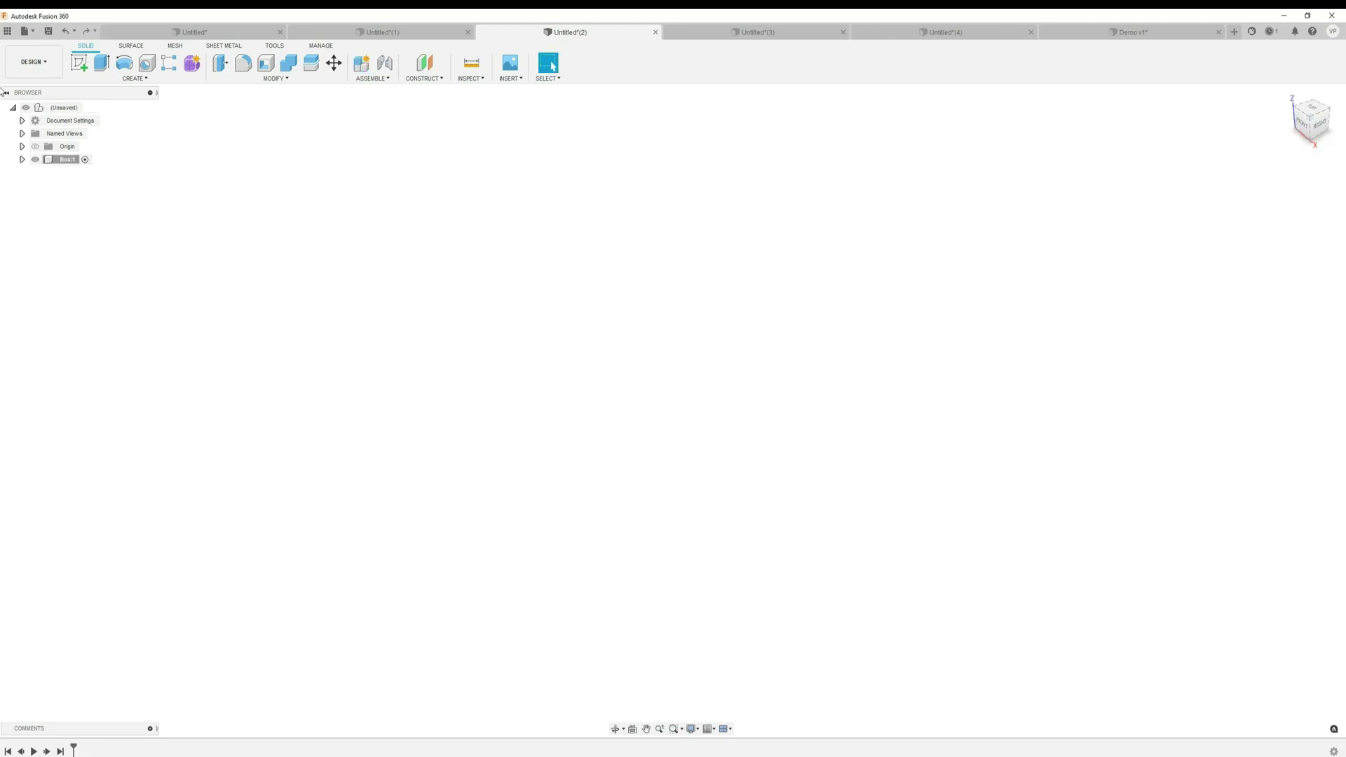
Create a second new component named Cylinder
right_click(60, 107)
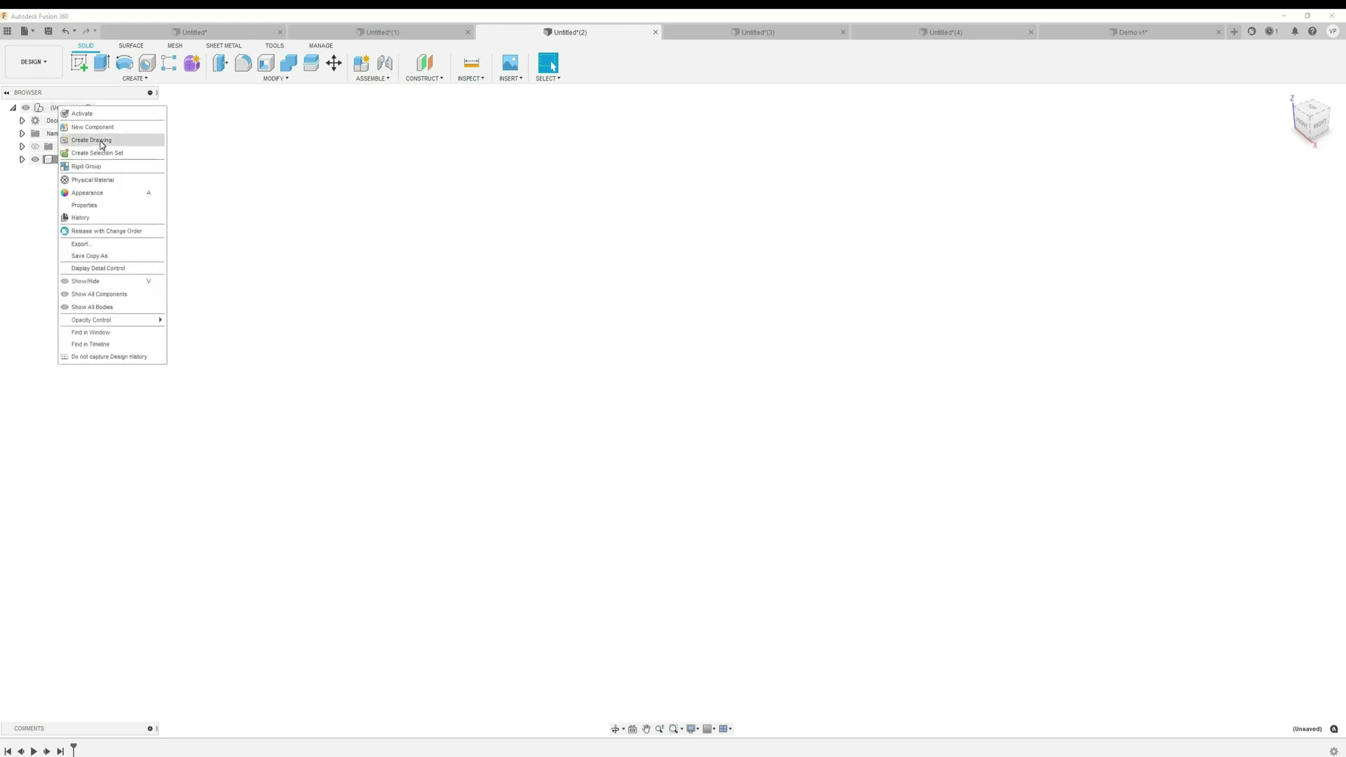
left_click(92, 127)
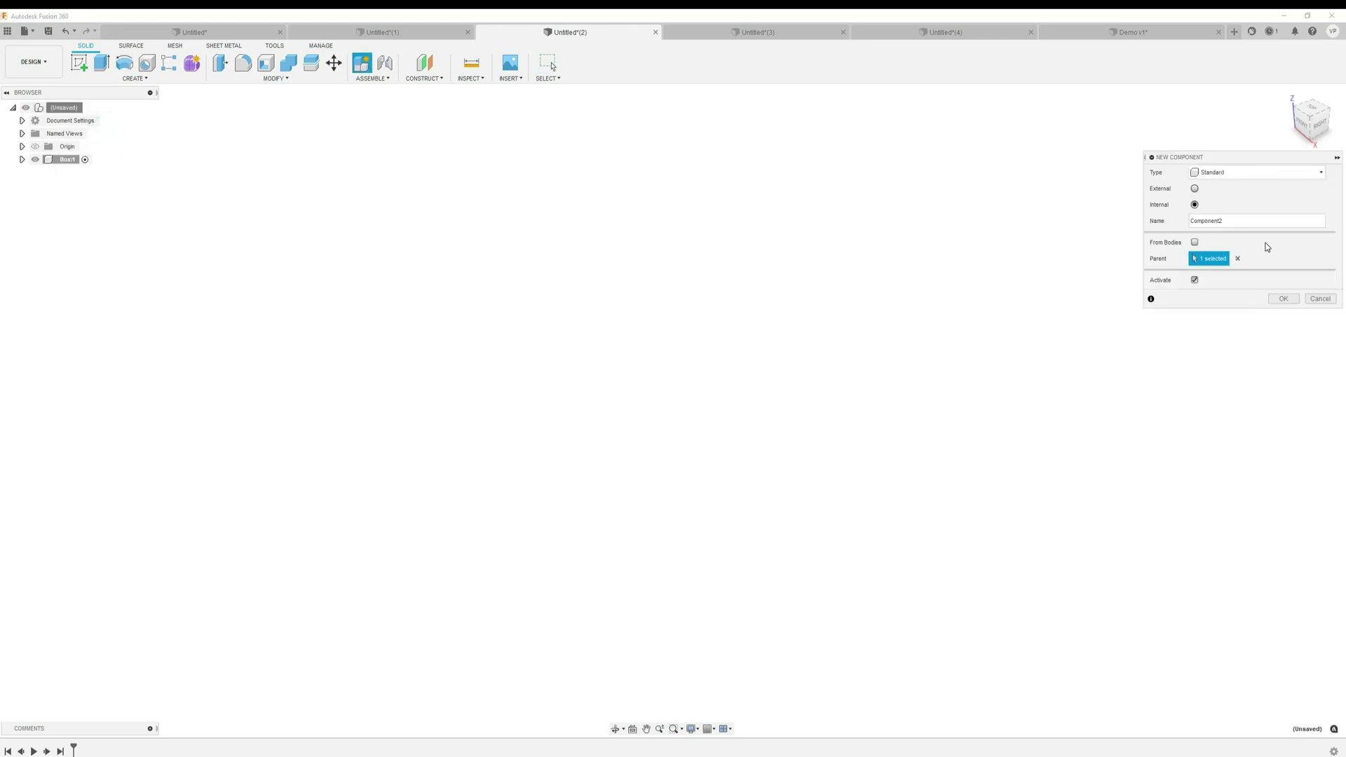
double_click(1261, 222)
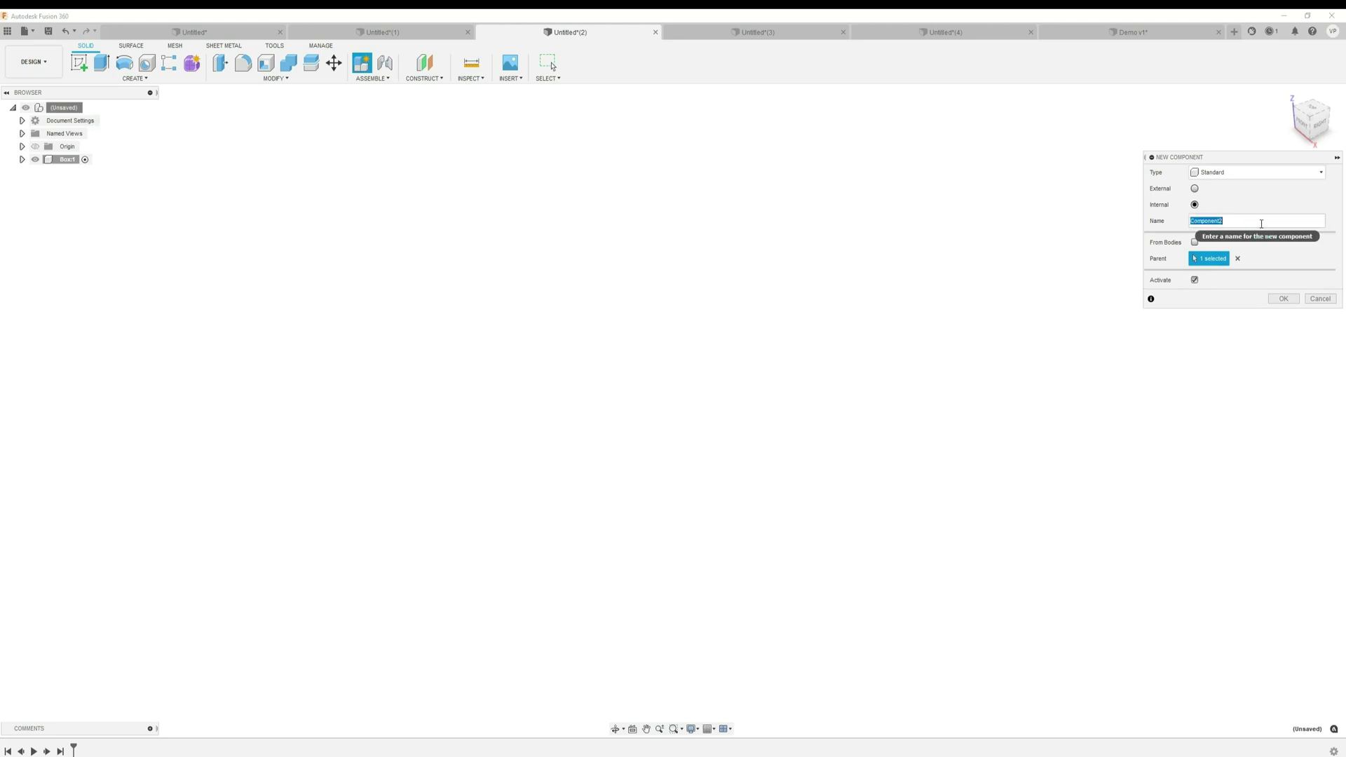
type("Cylinder")
key("Return")
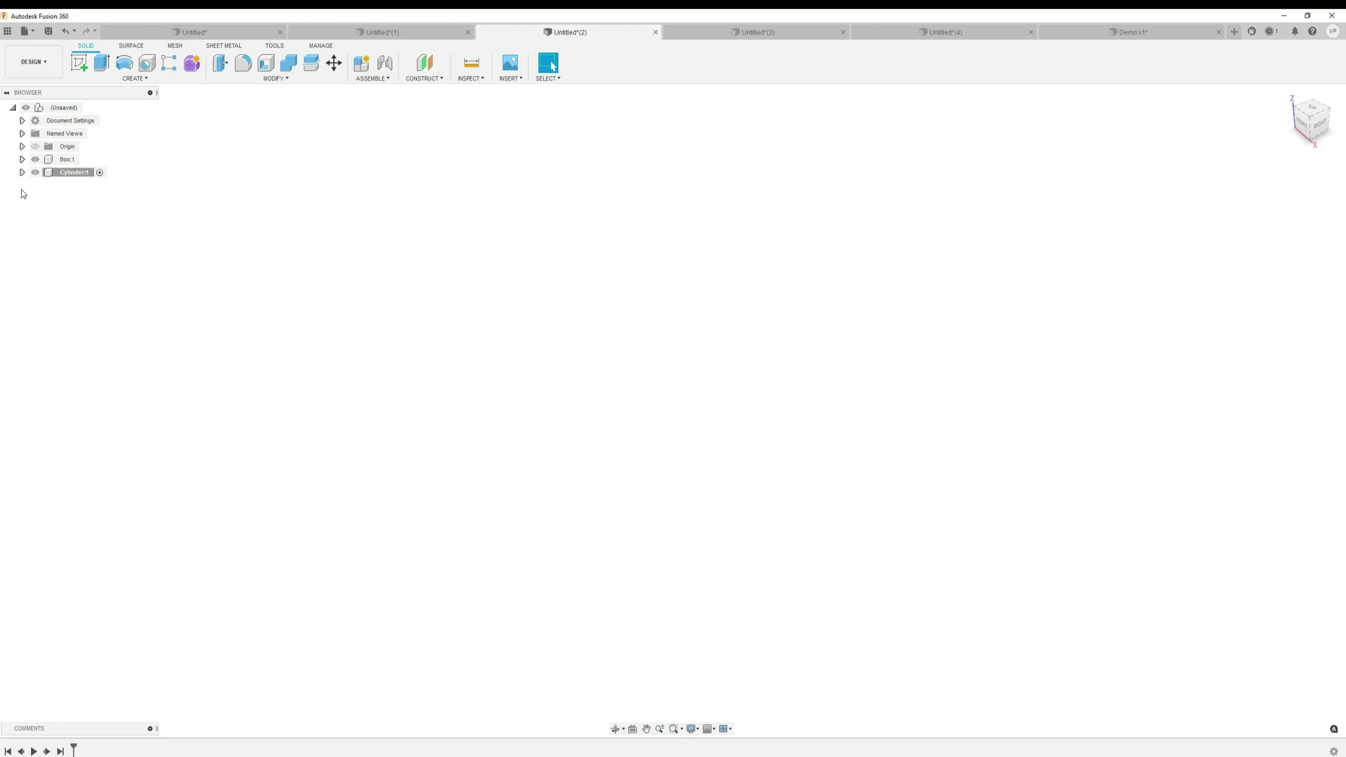
Activate Box:1 and sketch a rectangle from the origin on the front plane
left_click(73, 159)
left_click(85, 160)
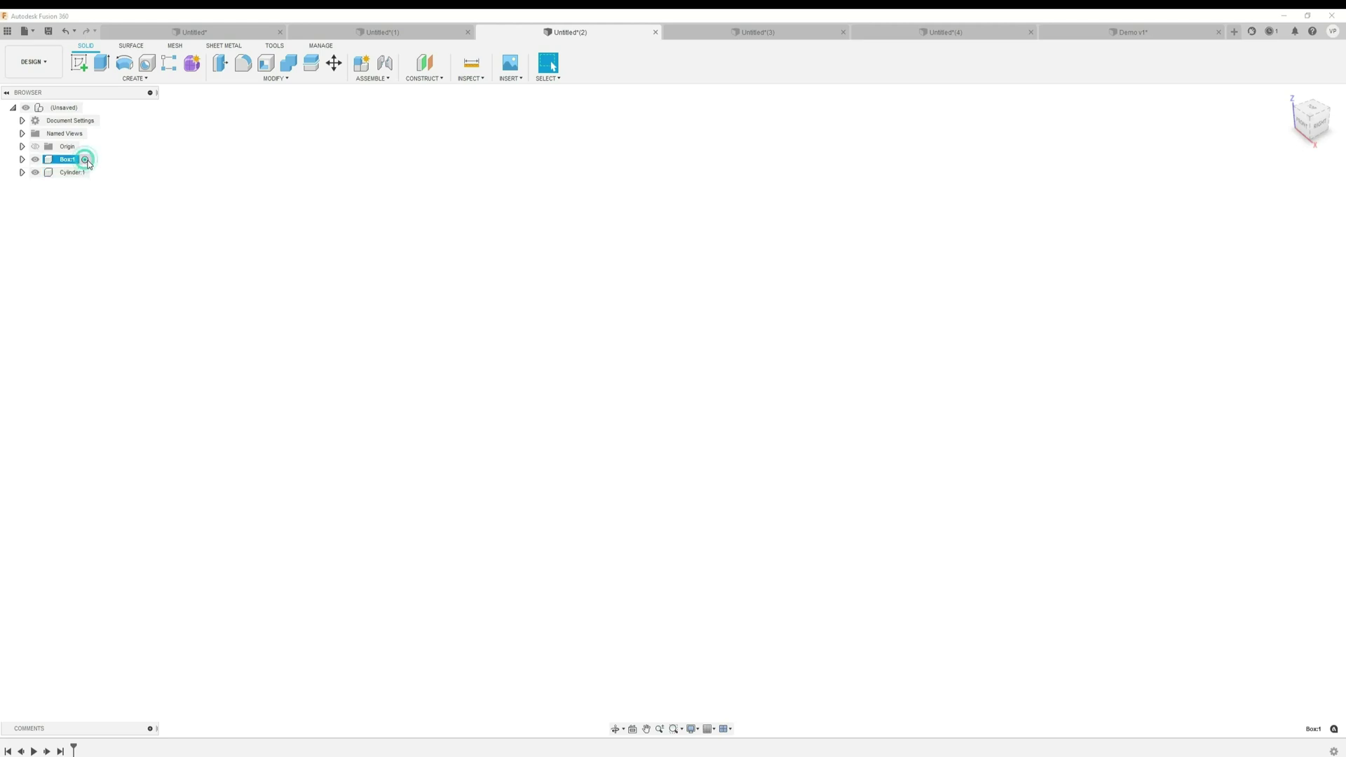
left_click(77, 65)
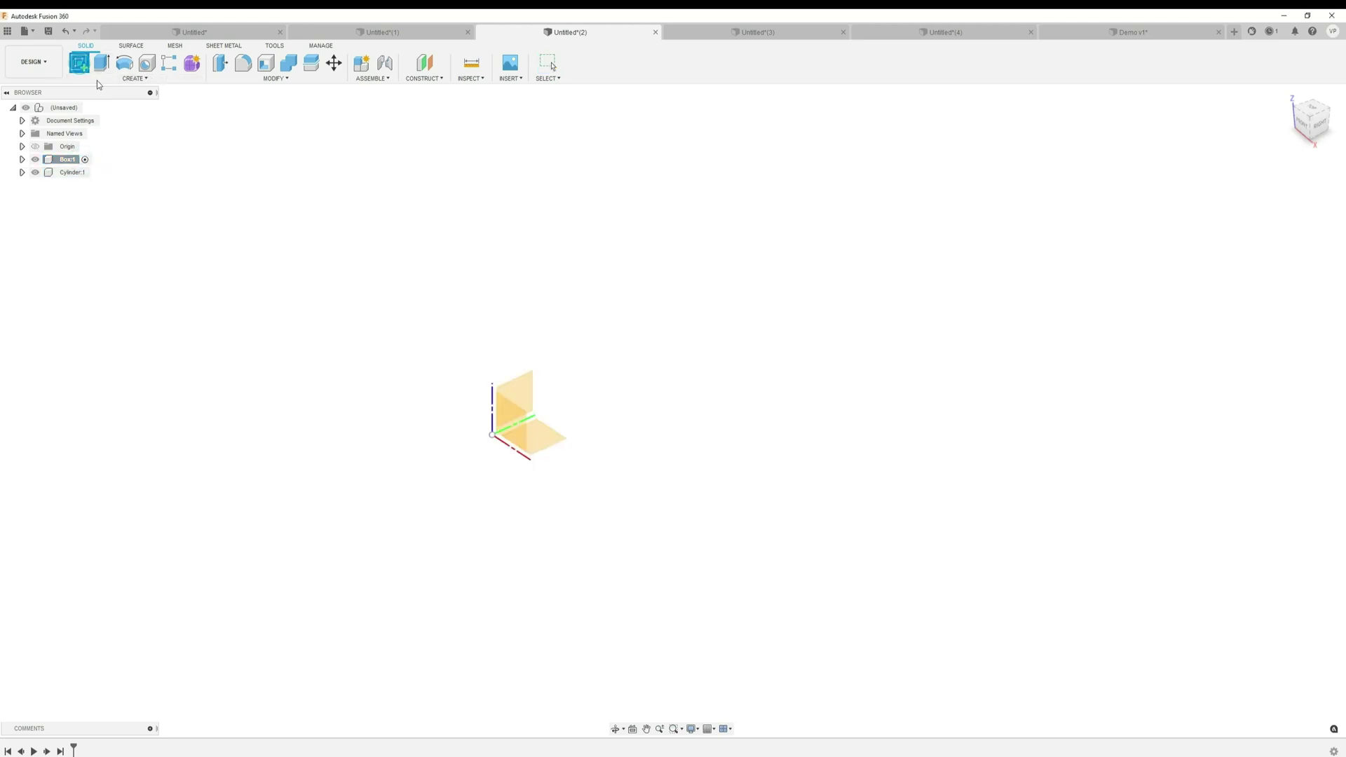
left_click(516, 430)
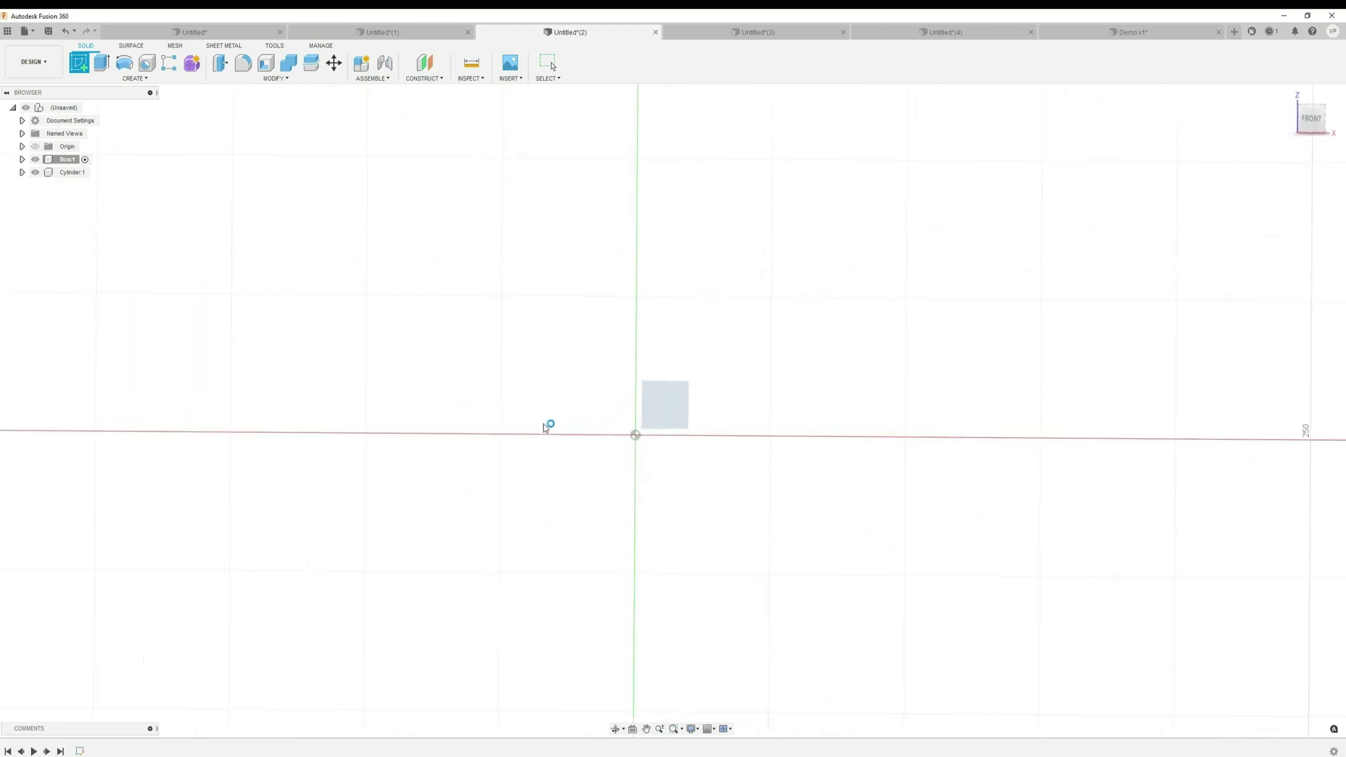
key("r")
left_click(637, 435)
left_click(754, 373)
key("F6")
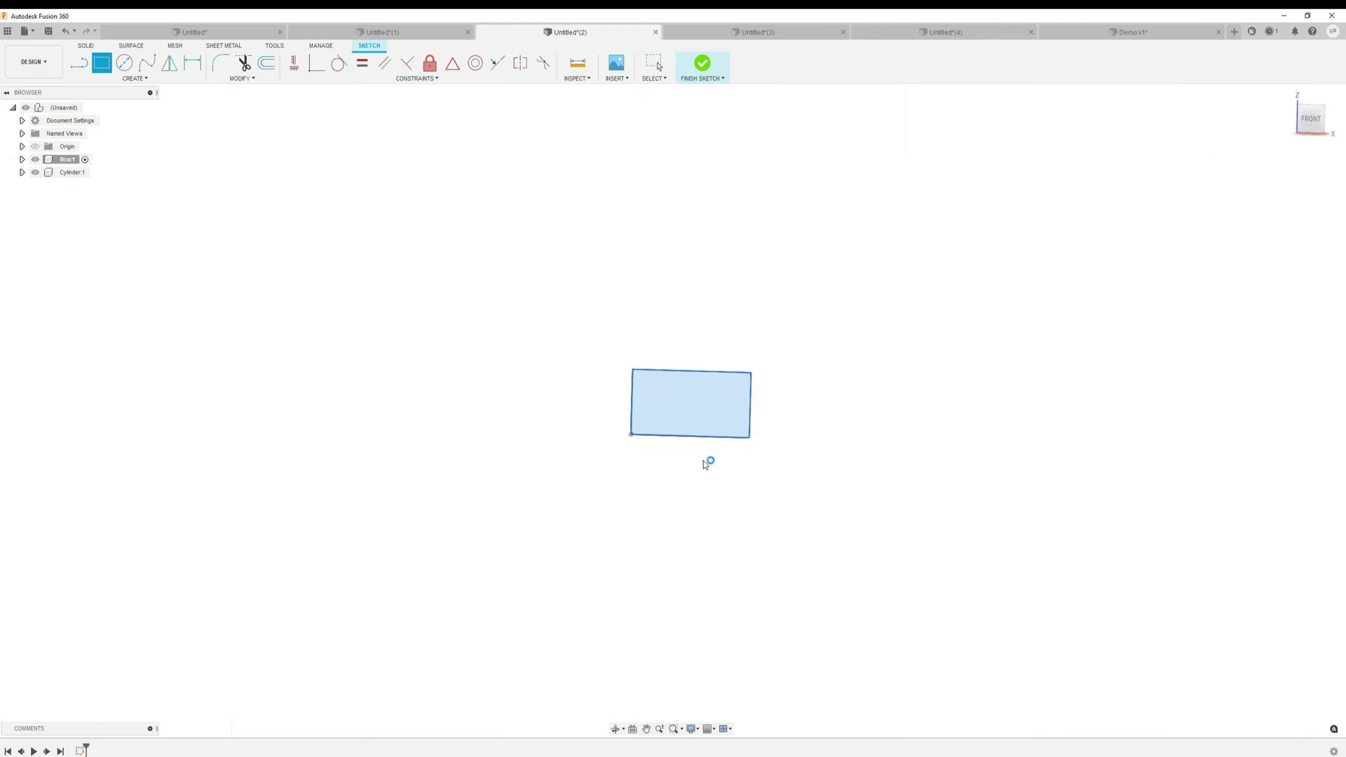
Extrude the rectangle 30 mm into a block, then activate Cylinder:1
key("e")
left_click_drag(535, 429, 472, 452)
key("Return")
middle_click_drag(509, 438, 650, 423)
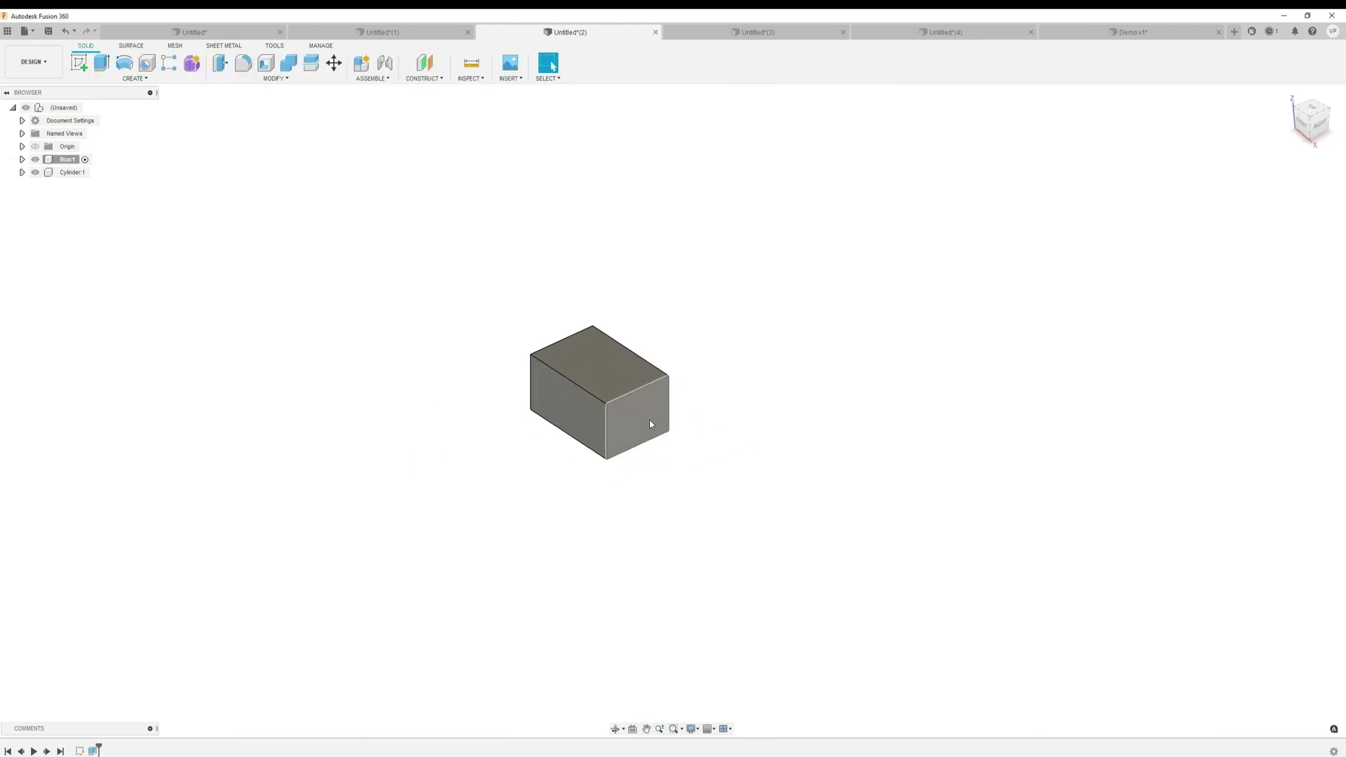
left_click(98, 173)
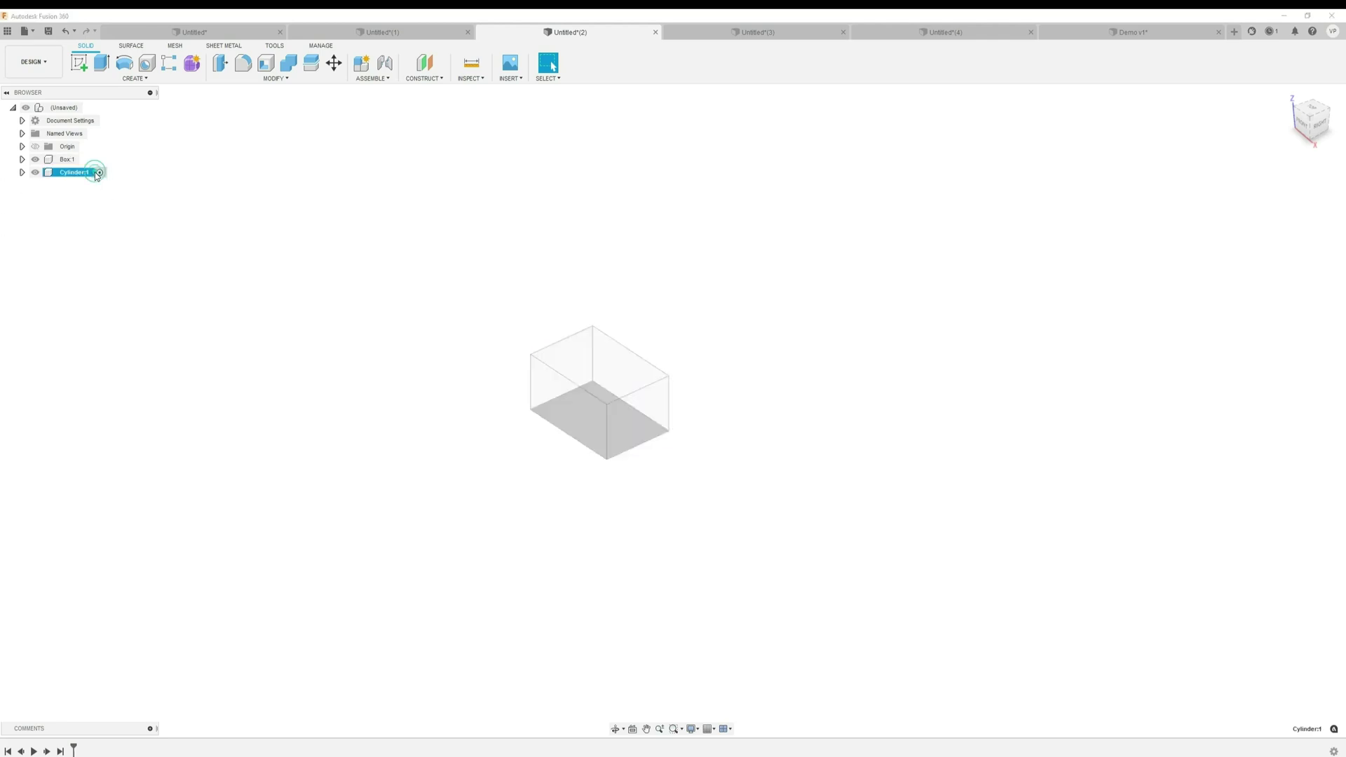
Start a sketch on an origin plane and draw a center-diameter circle beside the box
left_click(80, 65)
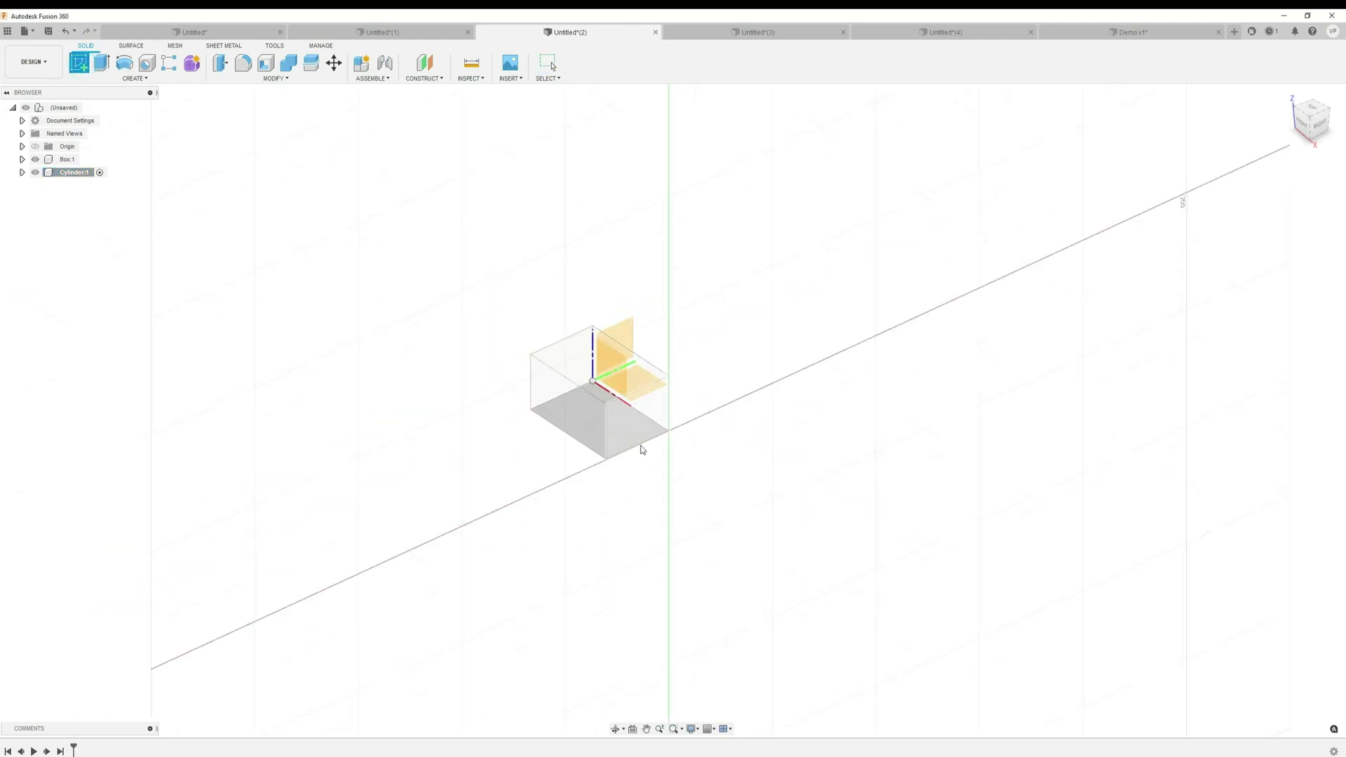
left_click(663, 392)
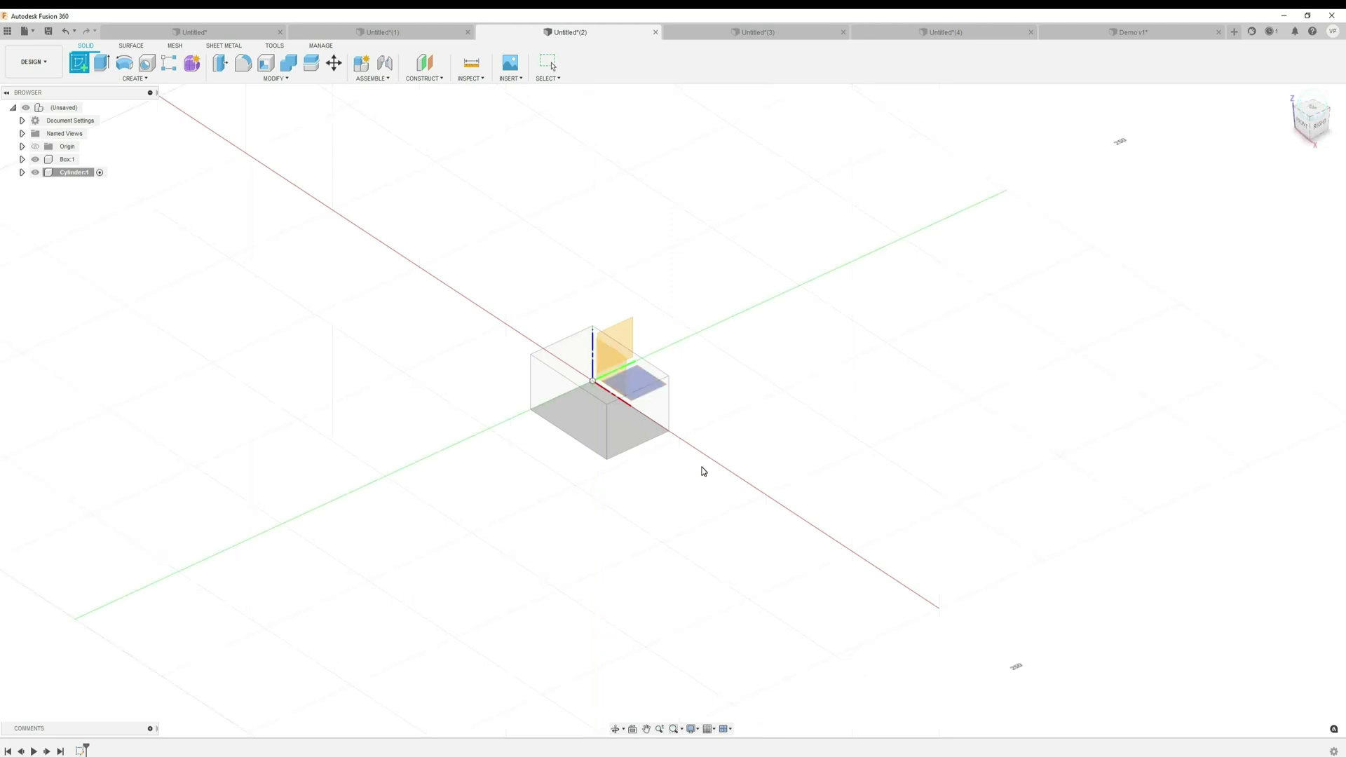
left_click(1313, 110)
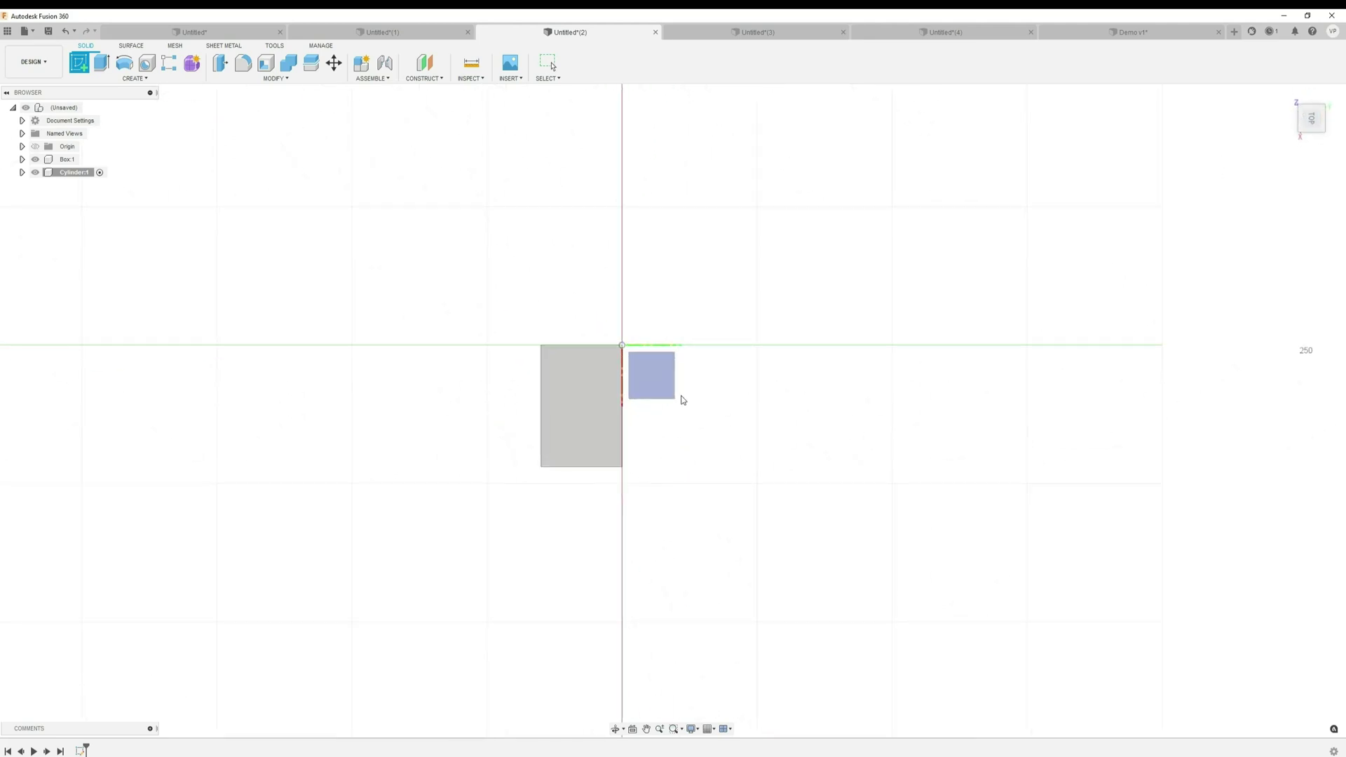
left_click(730, 448)
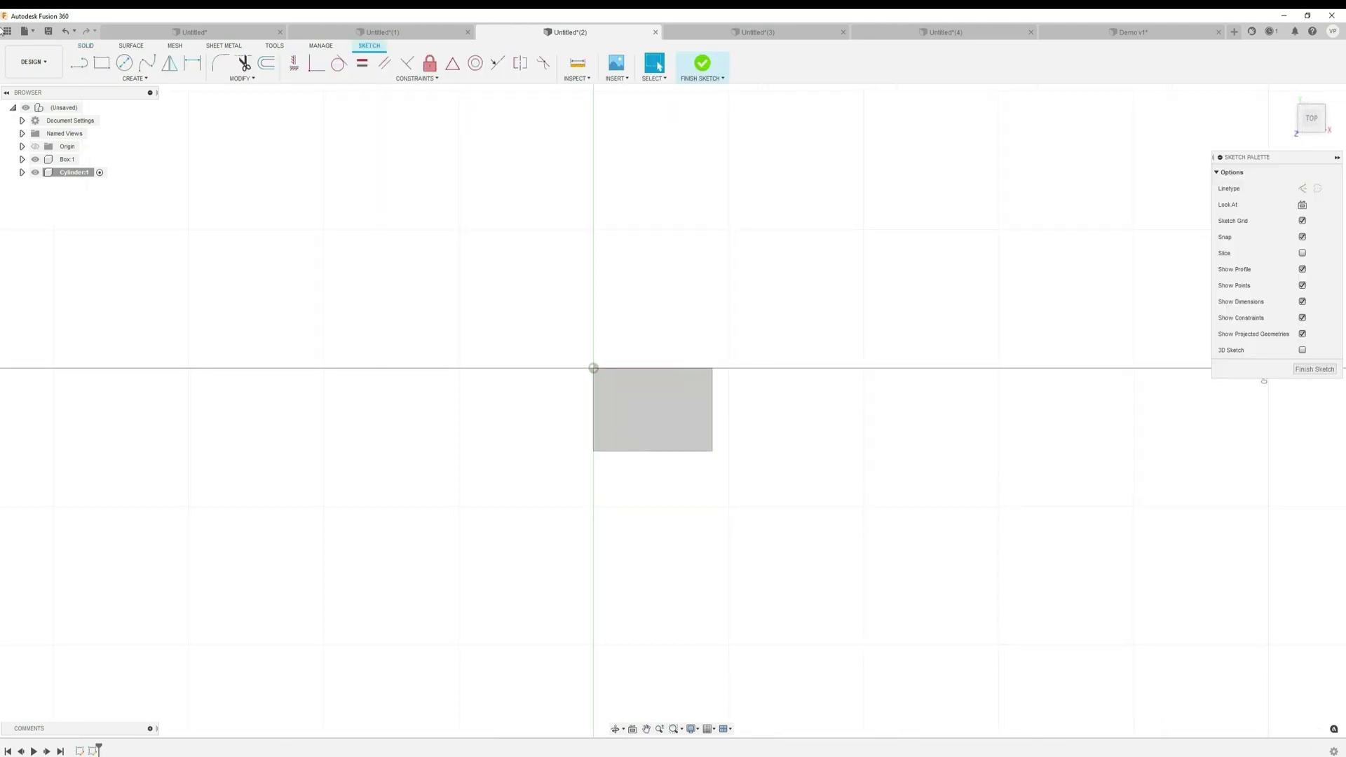
left_click(123, 64)
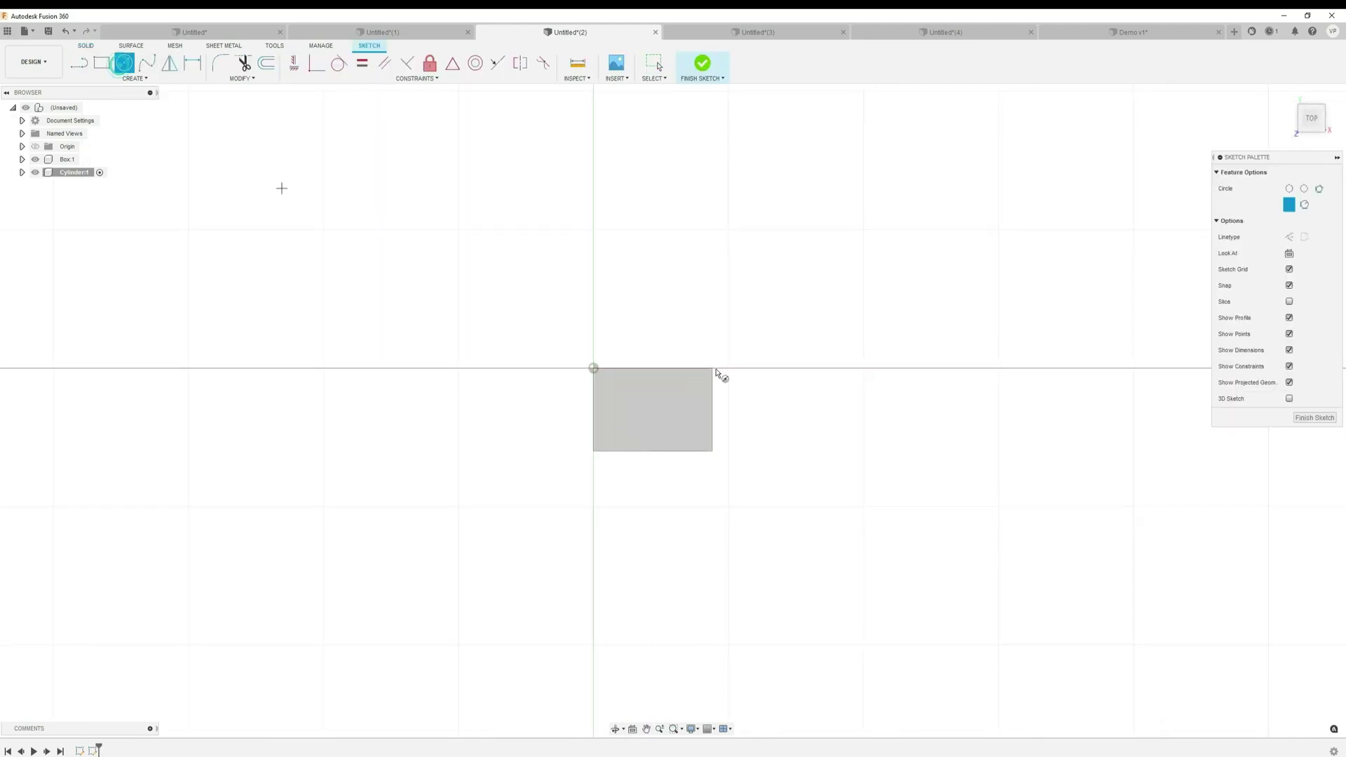
left_click(823, 407)
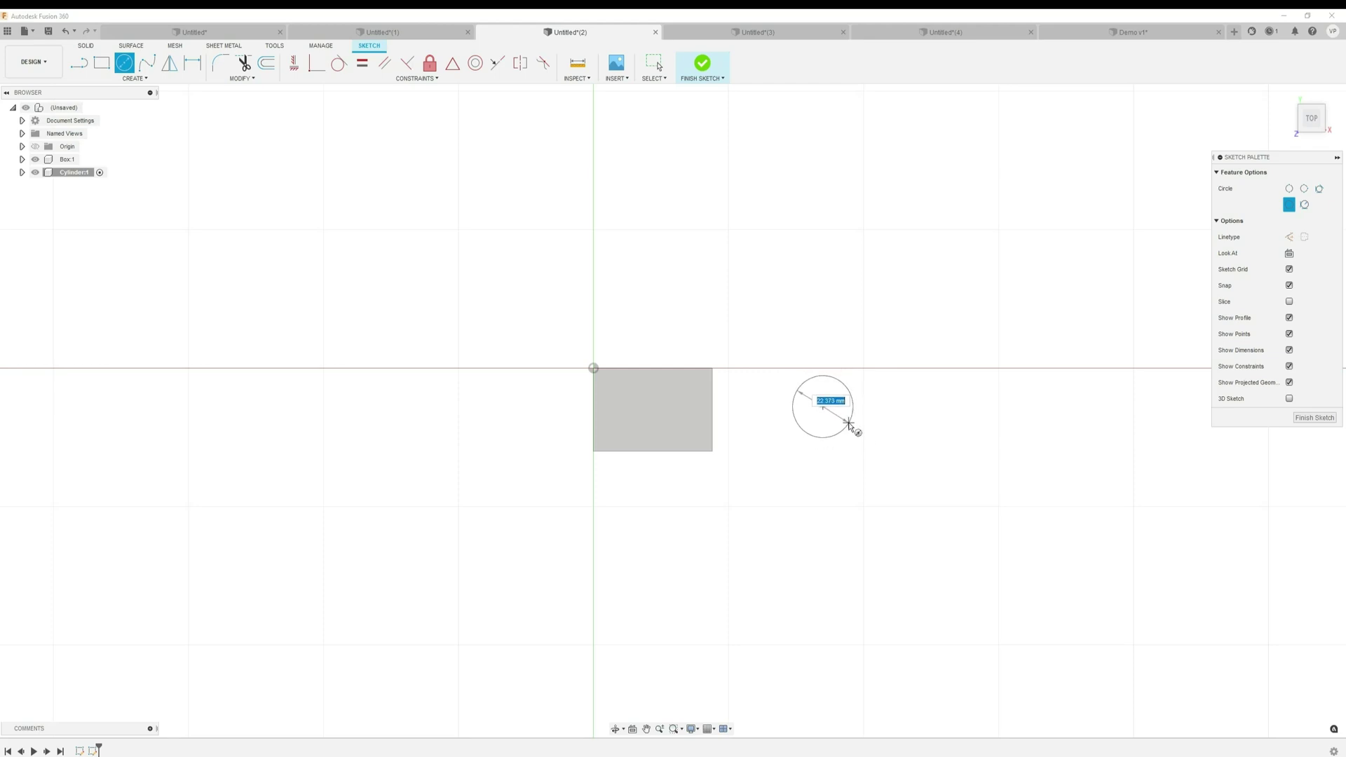
left_click(848, 423)
Extrude the circle 55 mm into a cylinder
key("e")
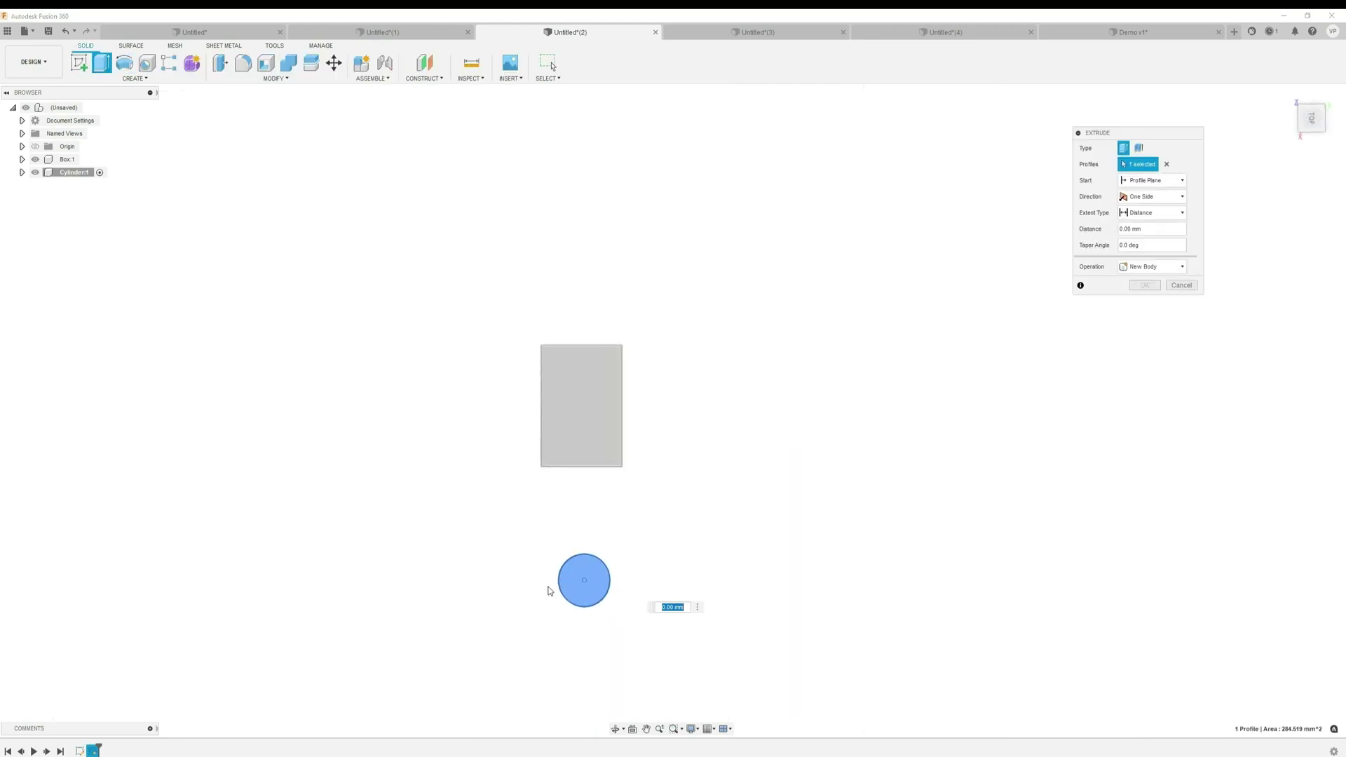
left_click(583, 585)
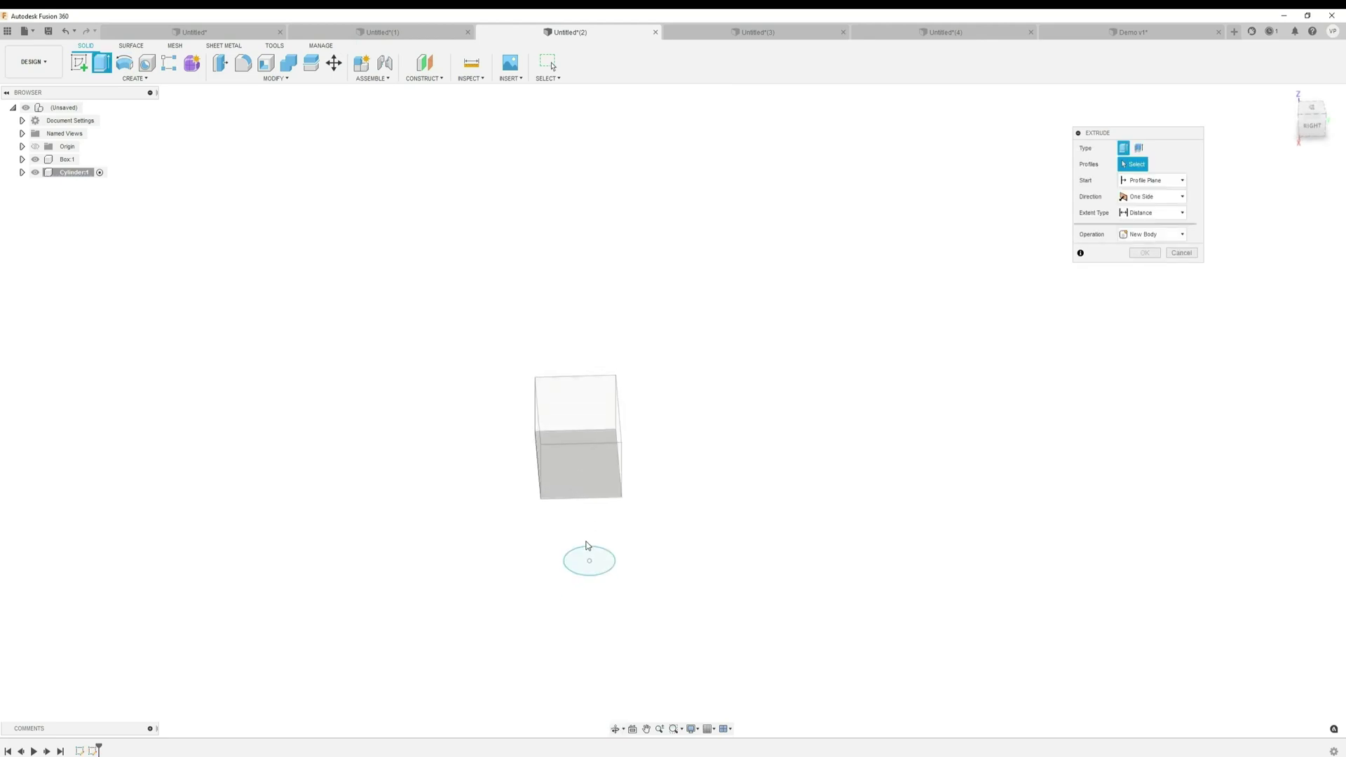
left_click_drag(589, 547, 579, 420)
key("Return")
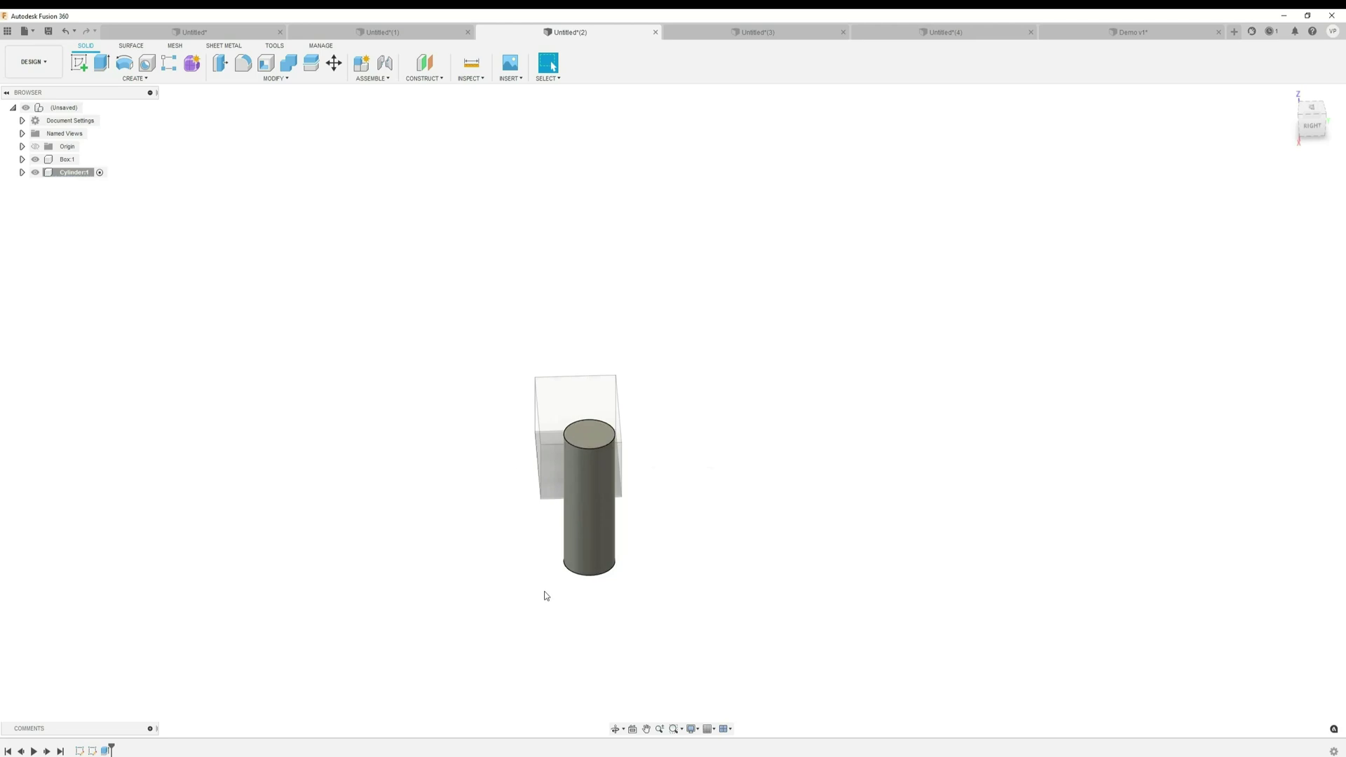
middle_click_drag(544, 592, 607, 561, "shift")
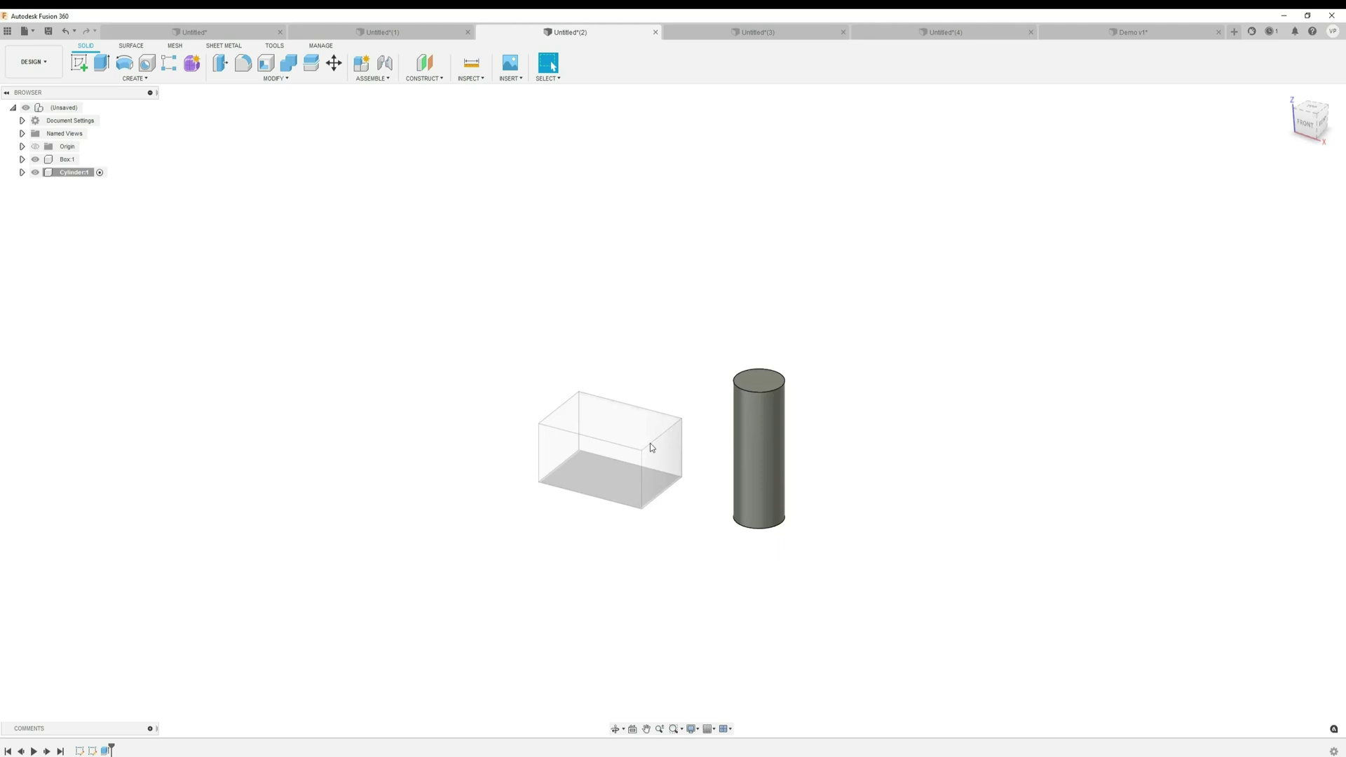
Make the top-level design the active component and clear the selection
left_click(63, 109)
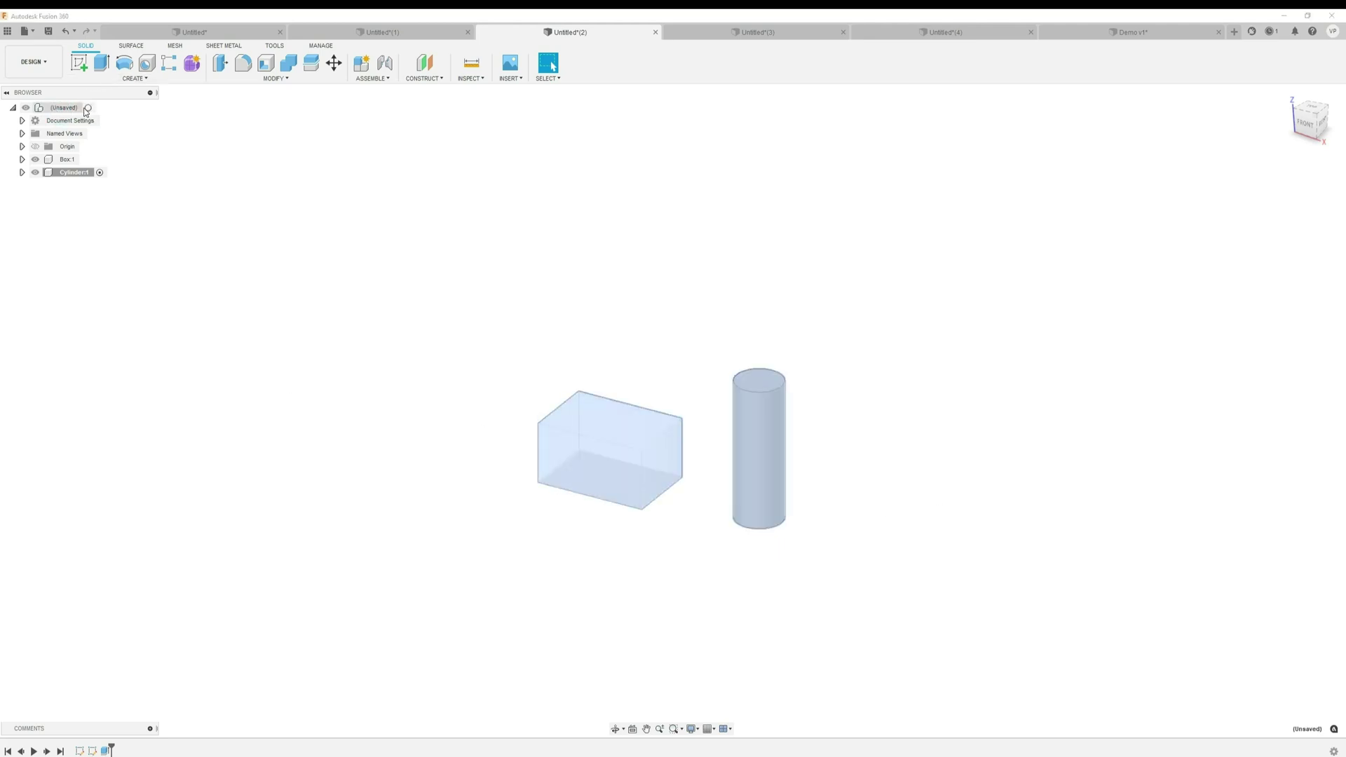
left_click(90, 107)
left_click(1205, 555)
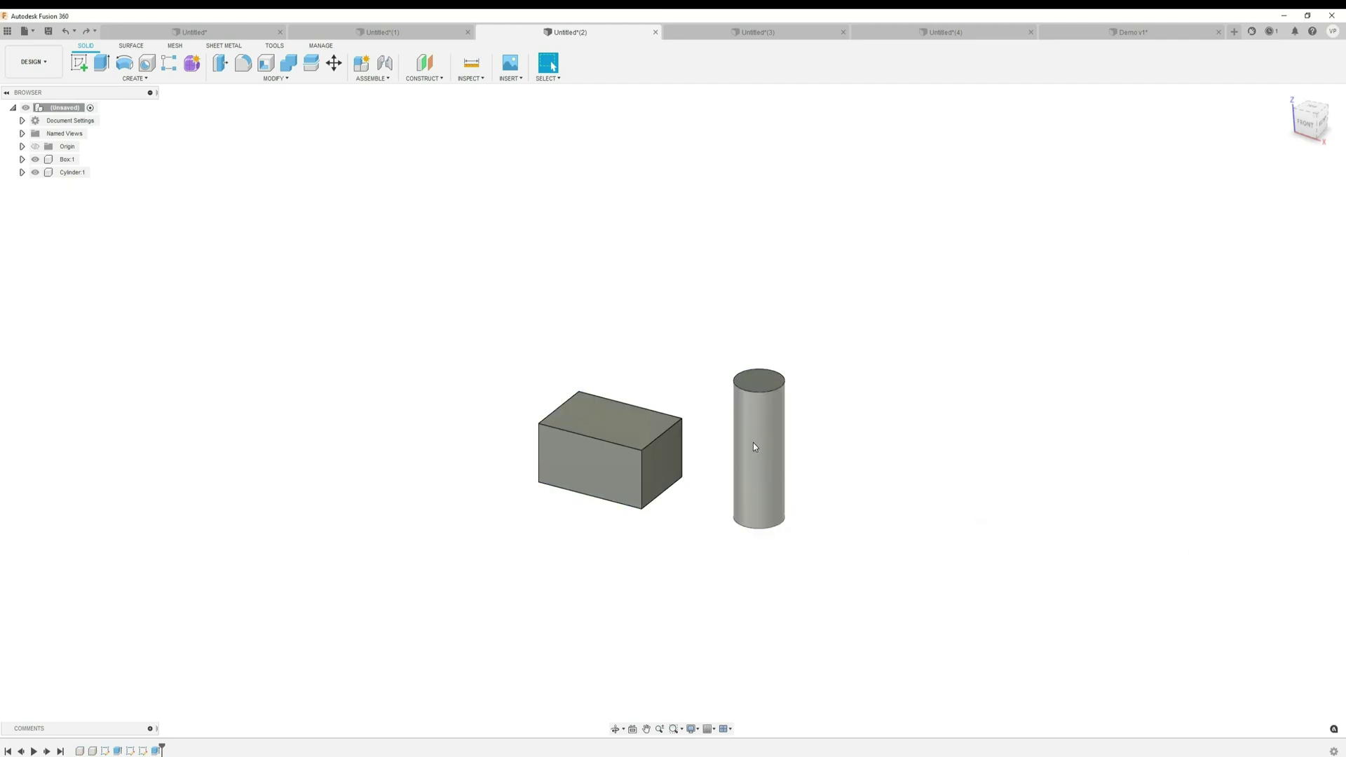
mouse_move(753, 443)
left_mouse_down()
mouse_move(595, 330)
mouse_move(562, 373)
mouse_move(753, 447)
left_mouse_up()
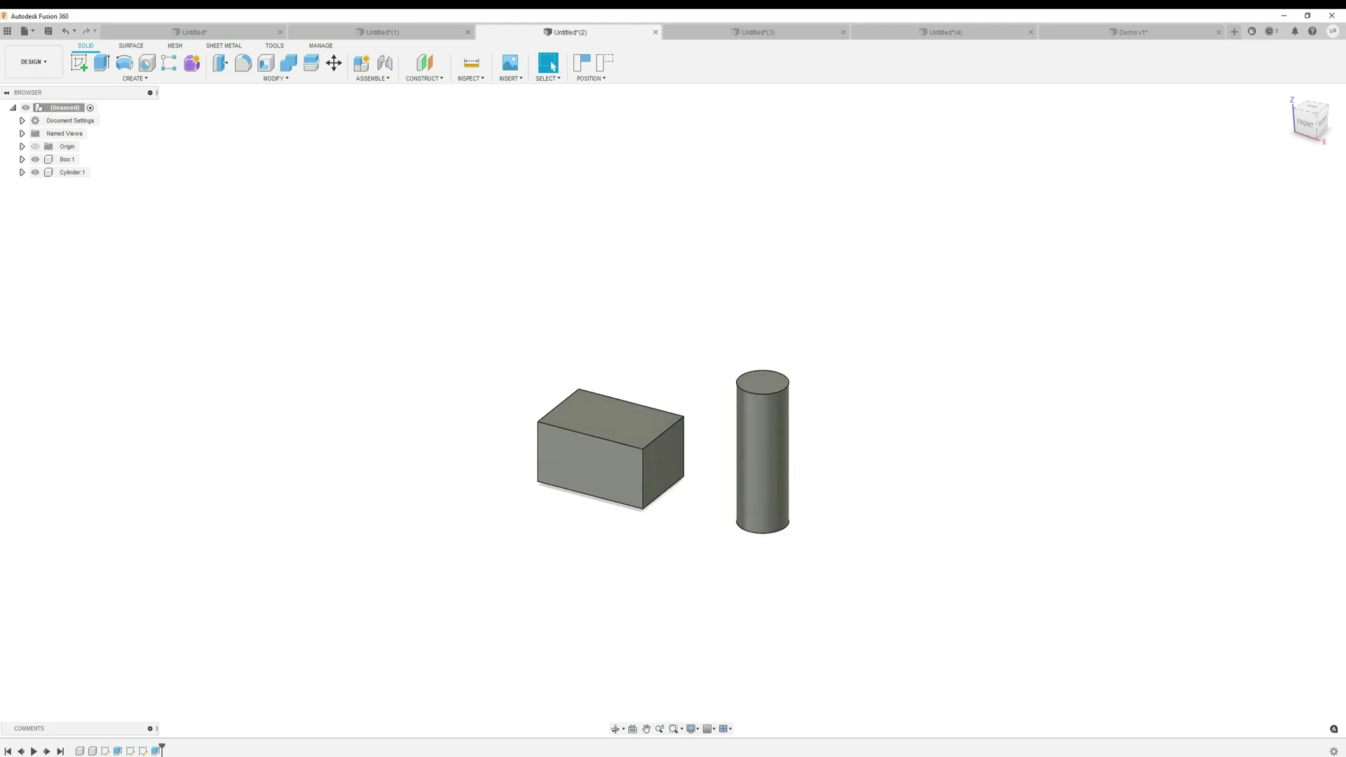
Rename the box's Extrude timeline feature to 'Box Thickness'
left_click(118, 751)
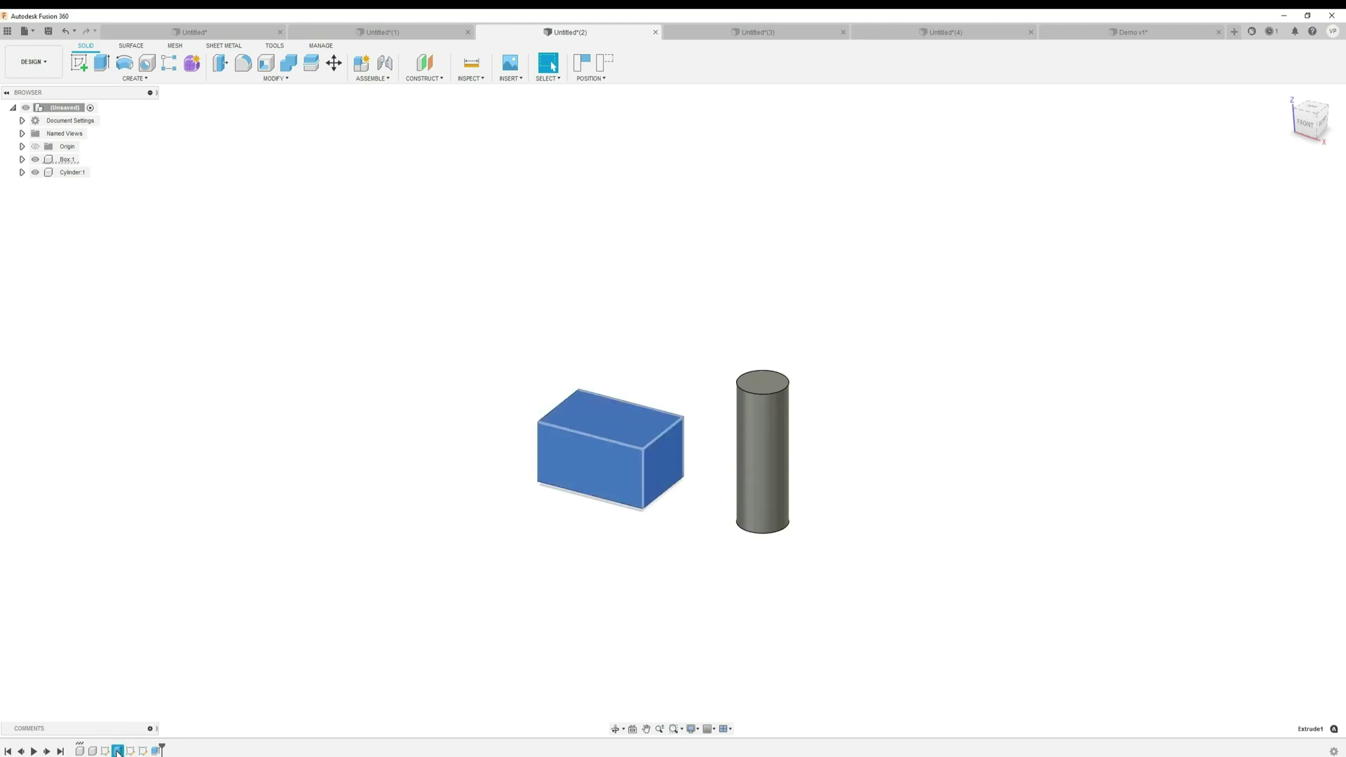
right_click(117, 751)
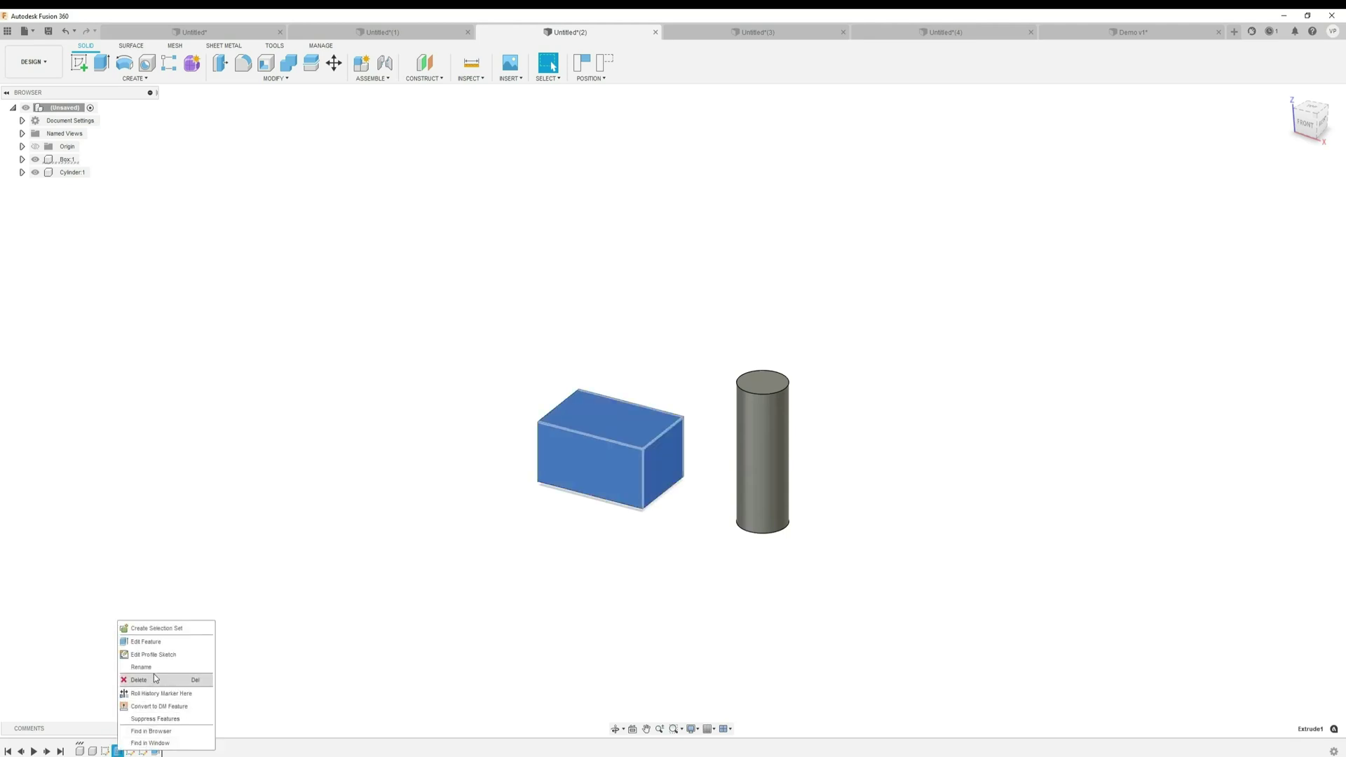
left_click(144, 666)
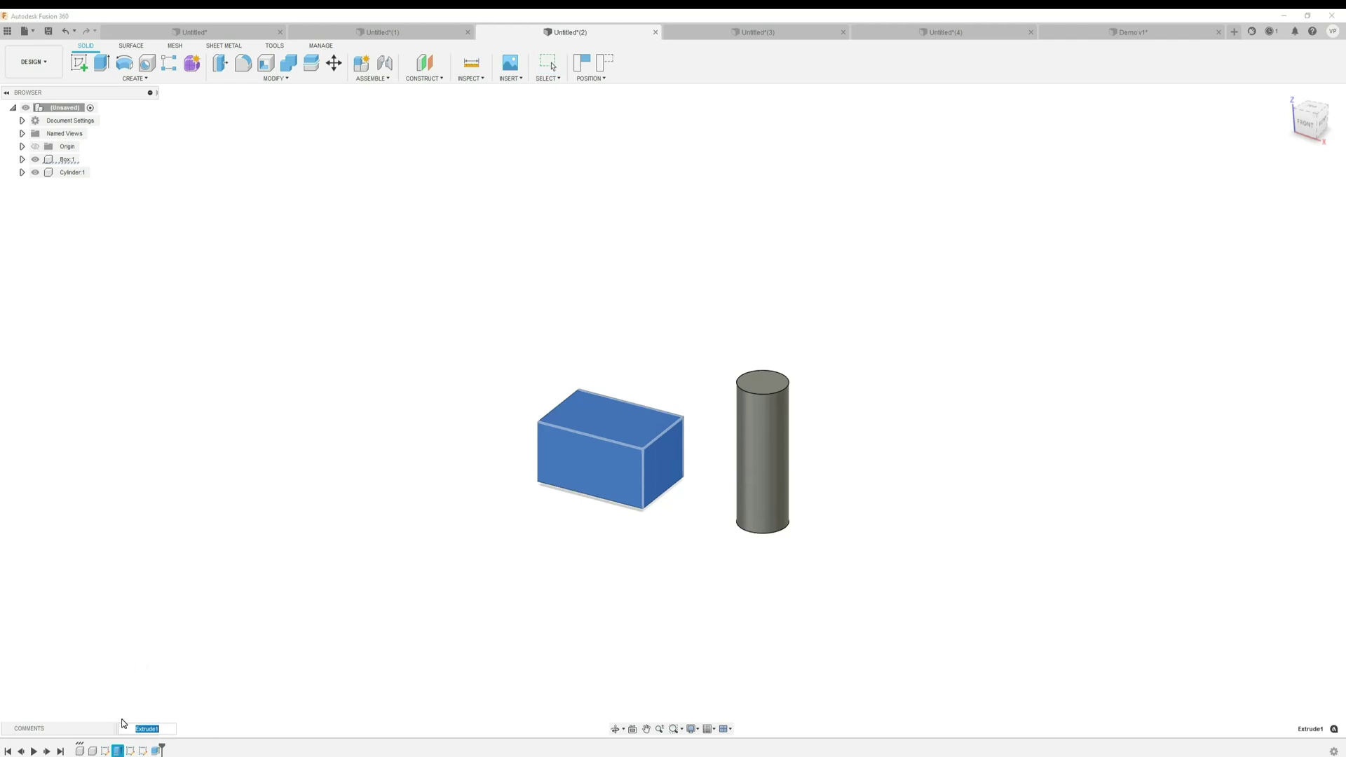
type("Box Thickness")
key("Return")
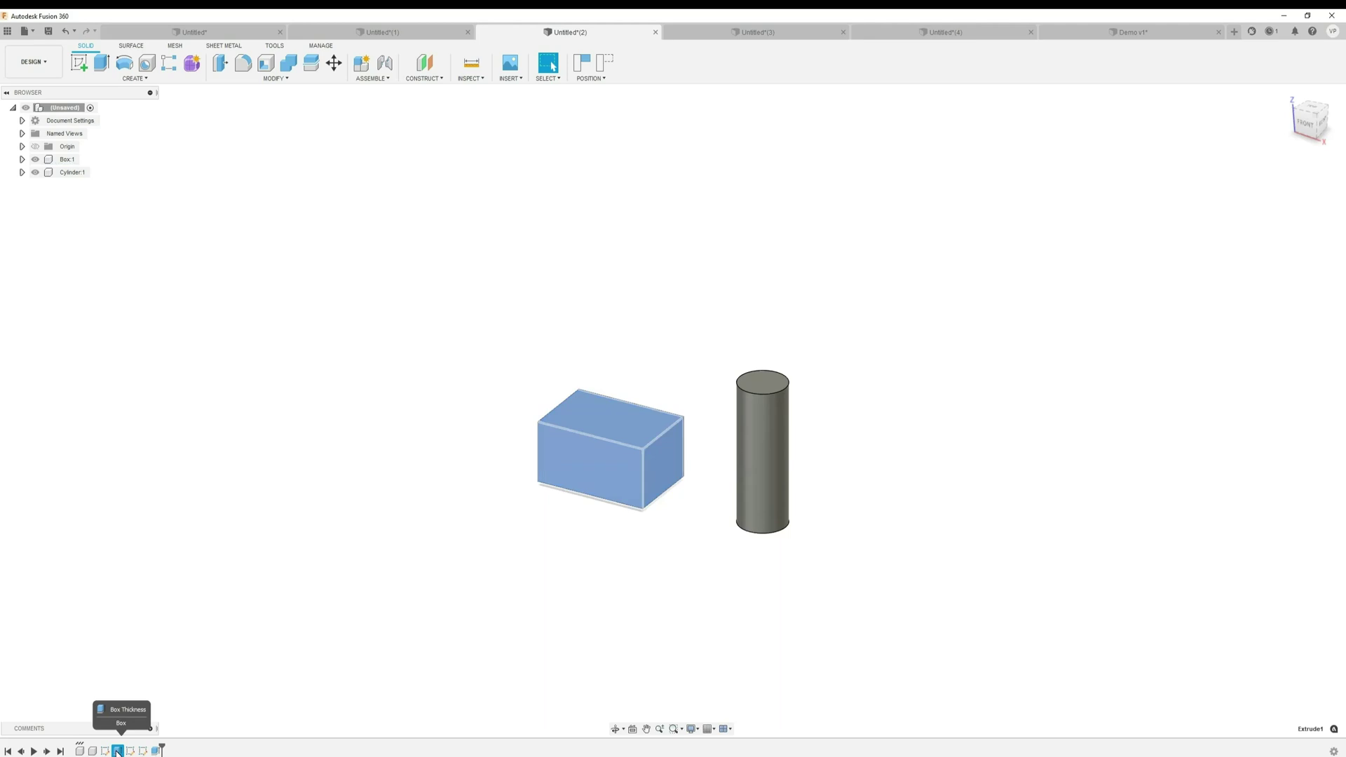
Rename the cylinder's Extrude timeline feature to 'Height of Cylinder'
right_click(155, 750)
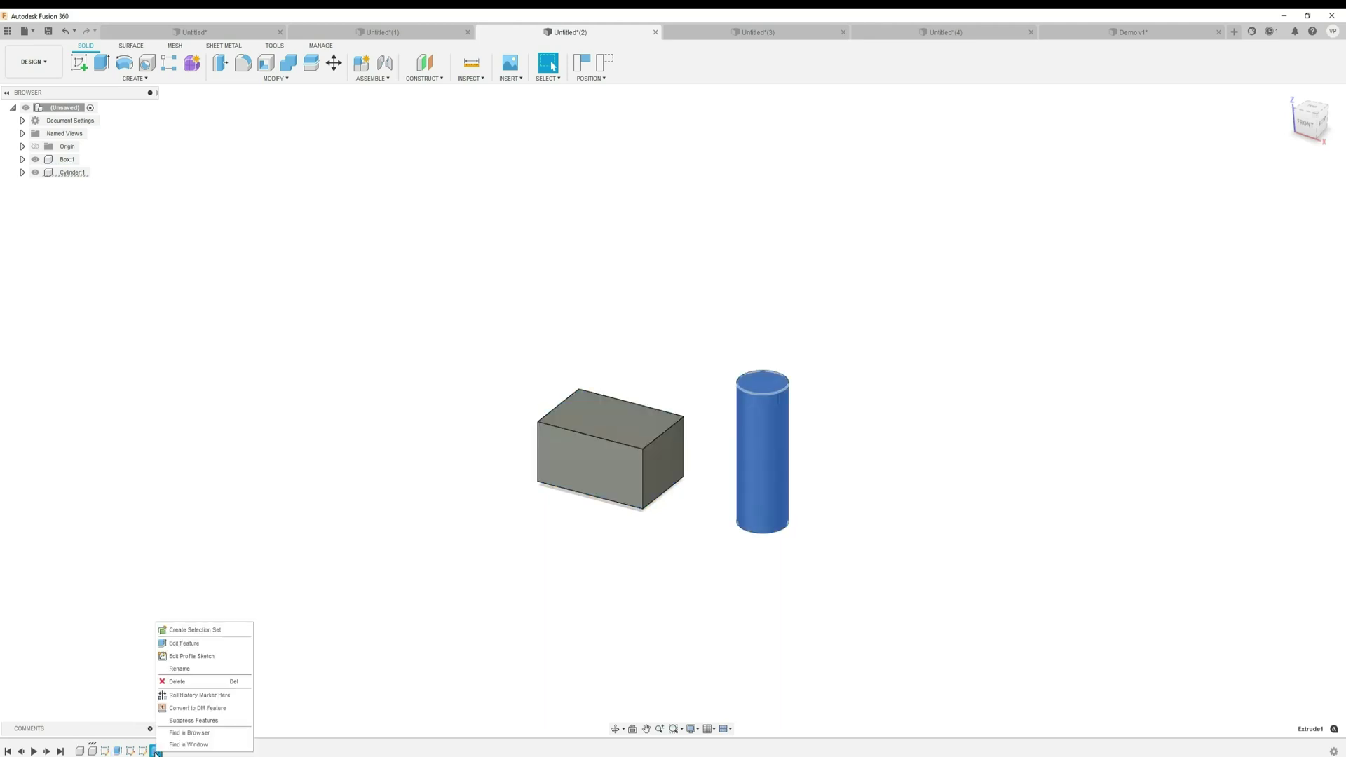
left_click(184, 670)
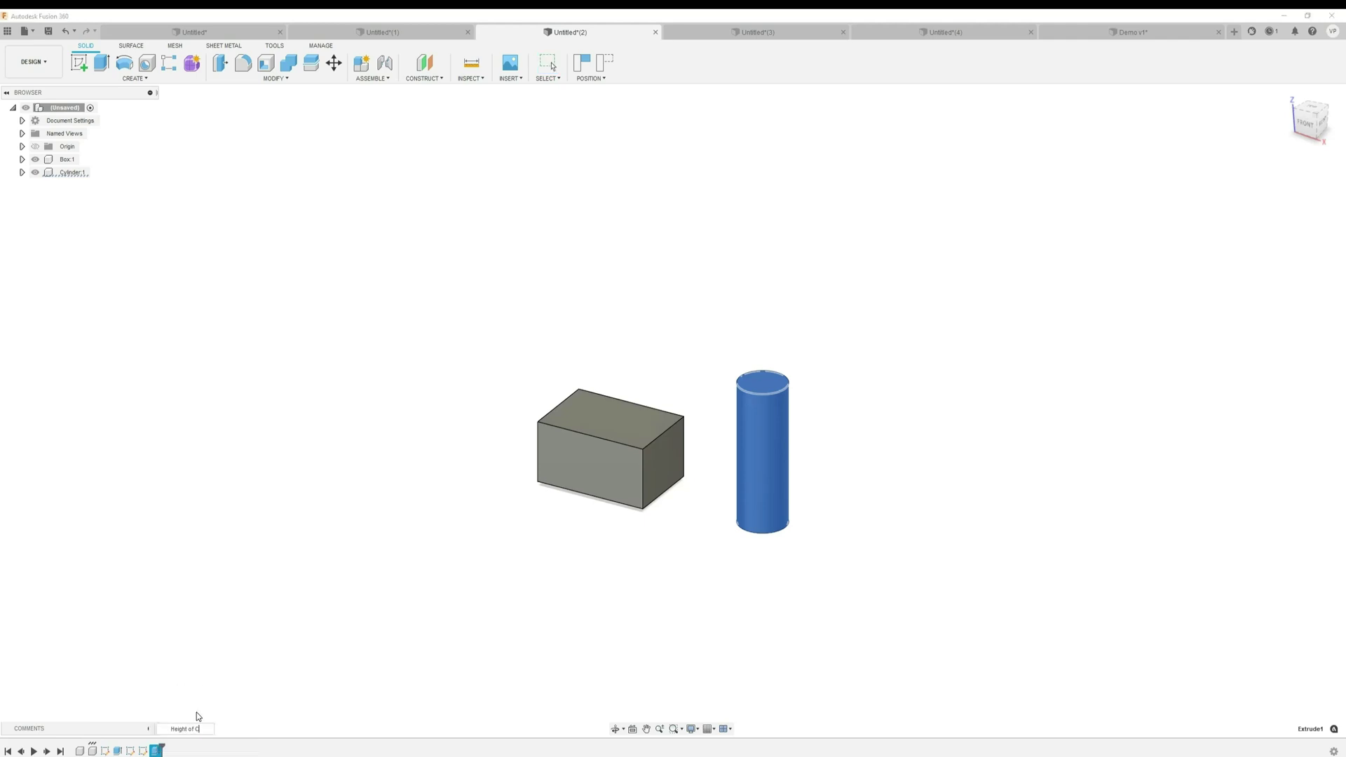
type("Height of Cylind")
key("Return")
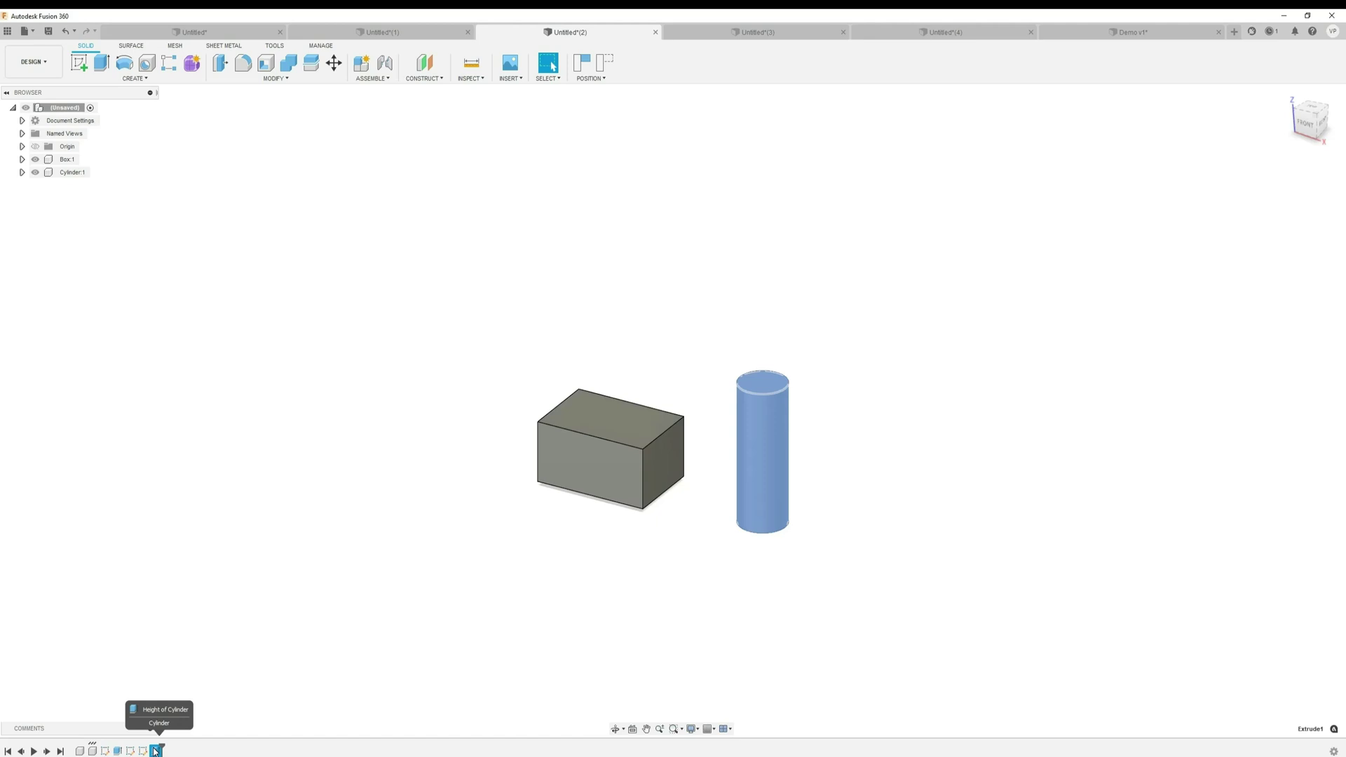
left_click(312, 631)
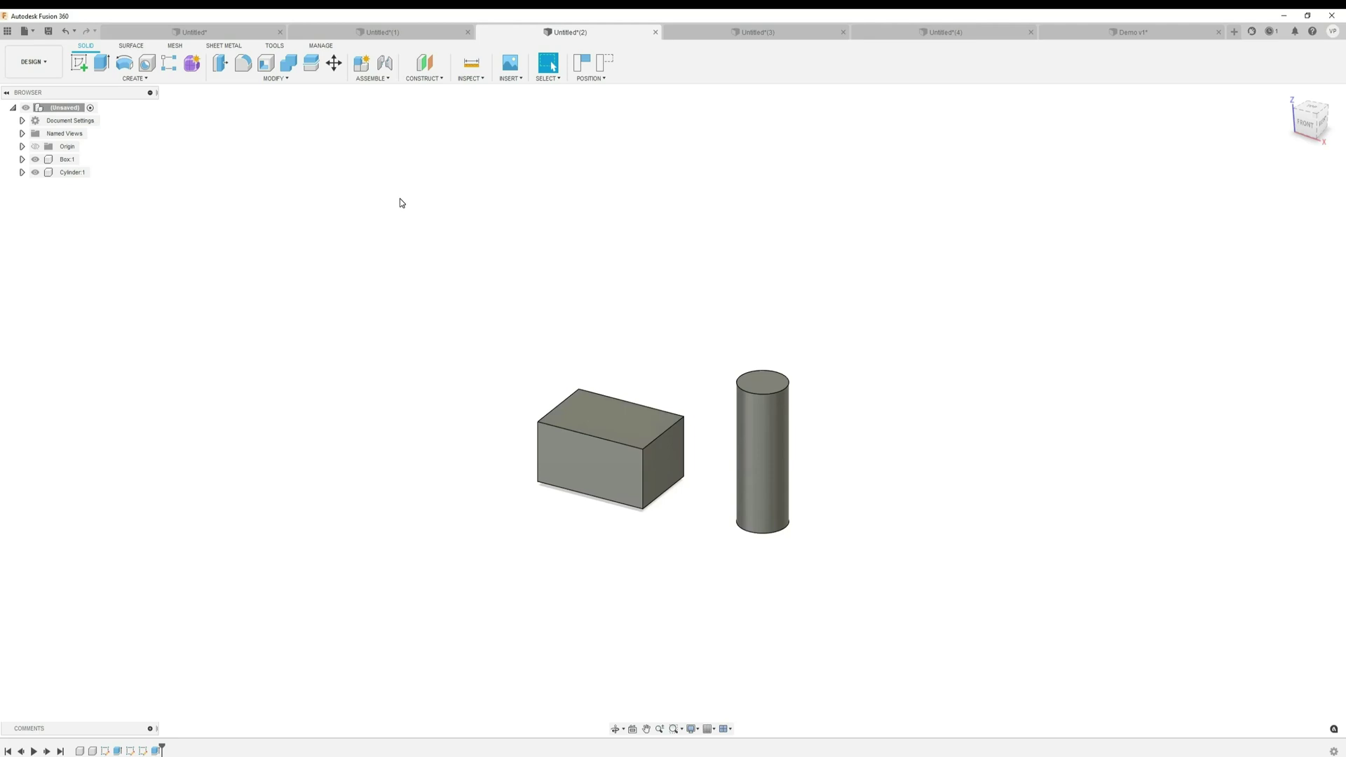
In the Untitled sketch document, dimension the profile's left vertical edge to 3900
left_click(225, 27)
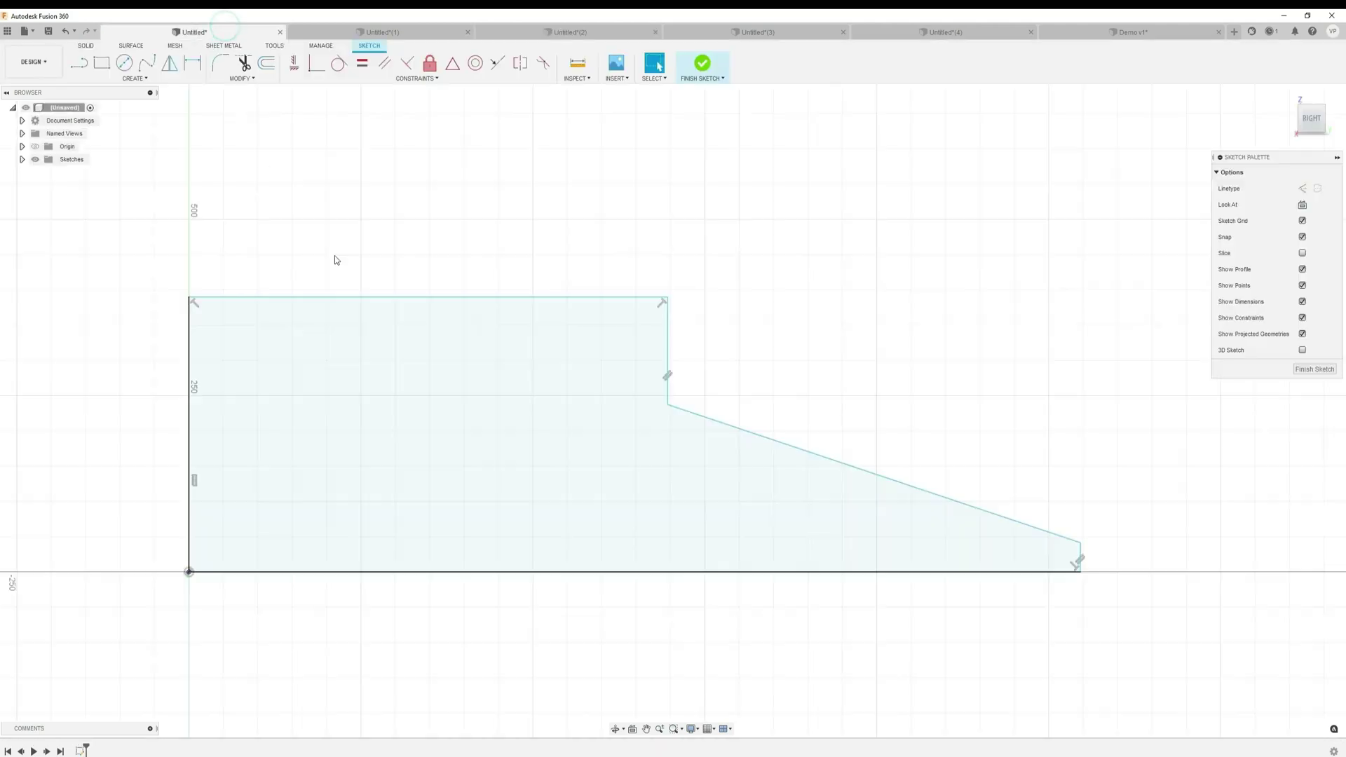
scroll(444, 375, "down", 3)
middle_click_drag(282, 421, 356, 415)
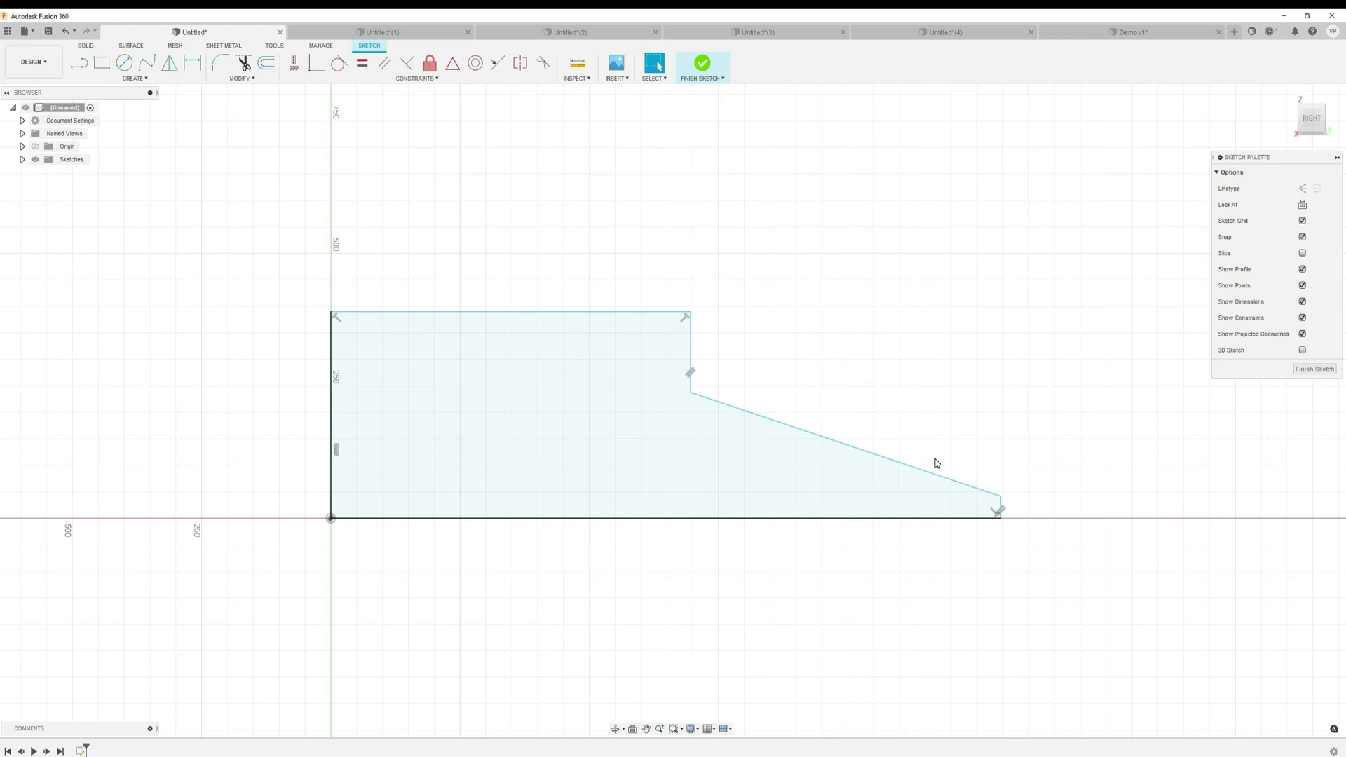
key("d")
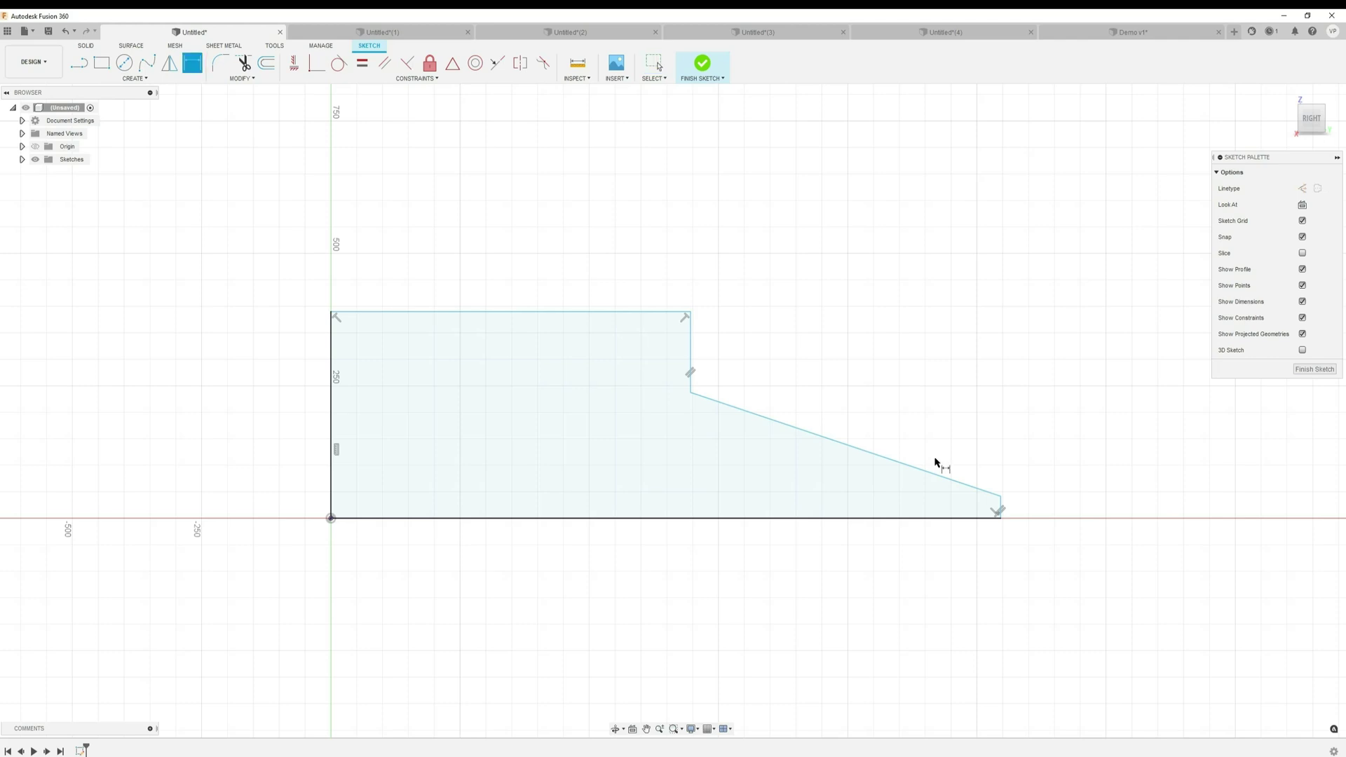
left_click(331, 421)
left_click(232, 412)
type("3900")
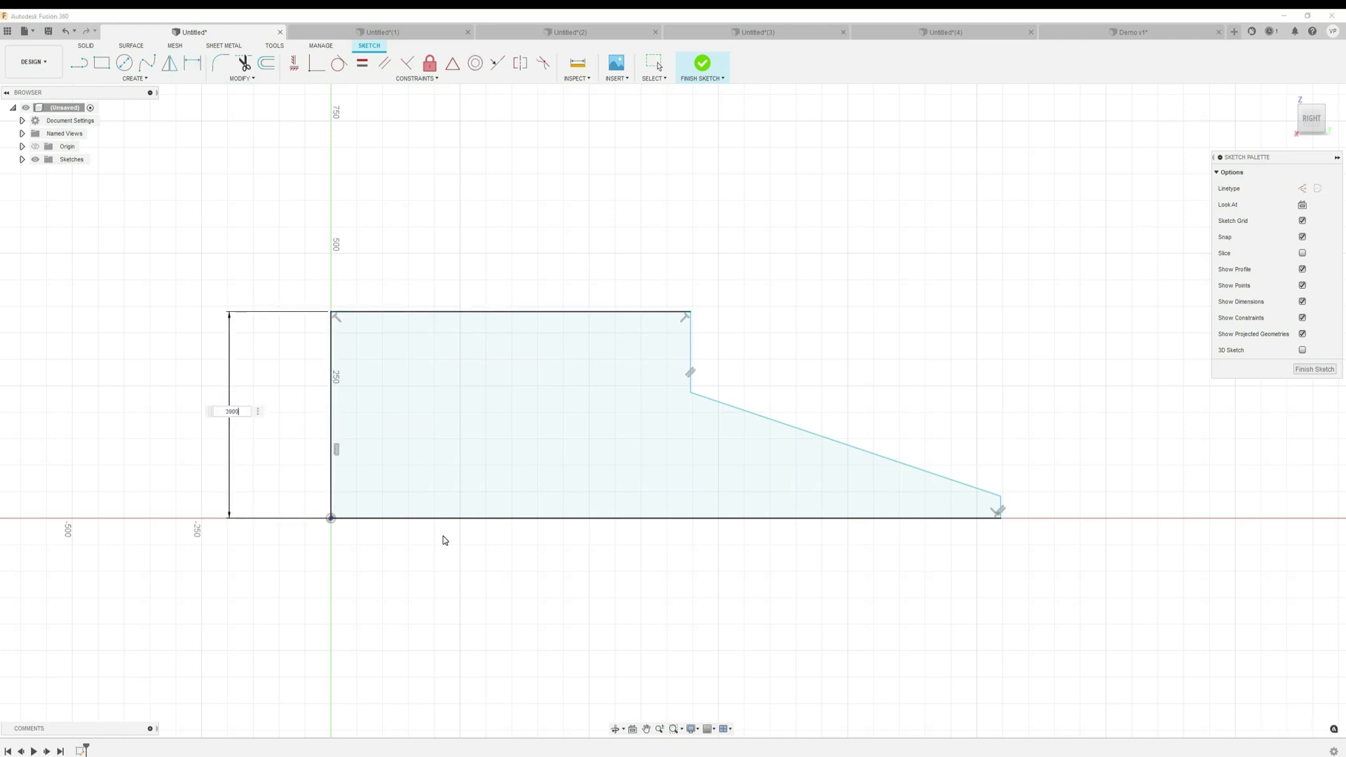
key("Return")
Add a trial 6000 horizontal length, then cancel and undo the dimension change
scroll(549, 511, "down", 5)
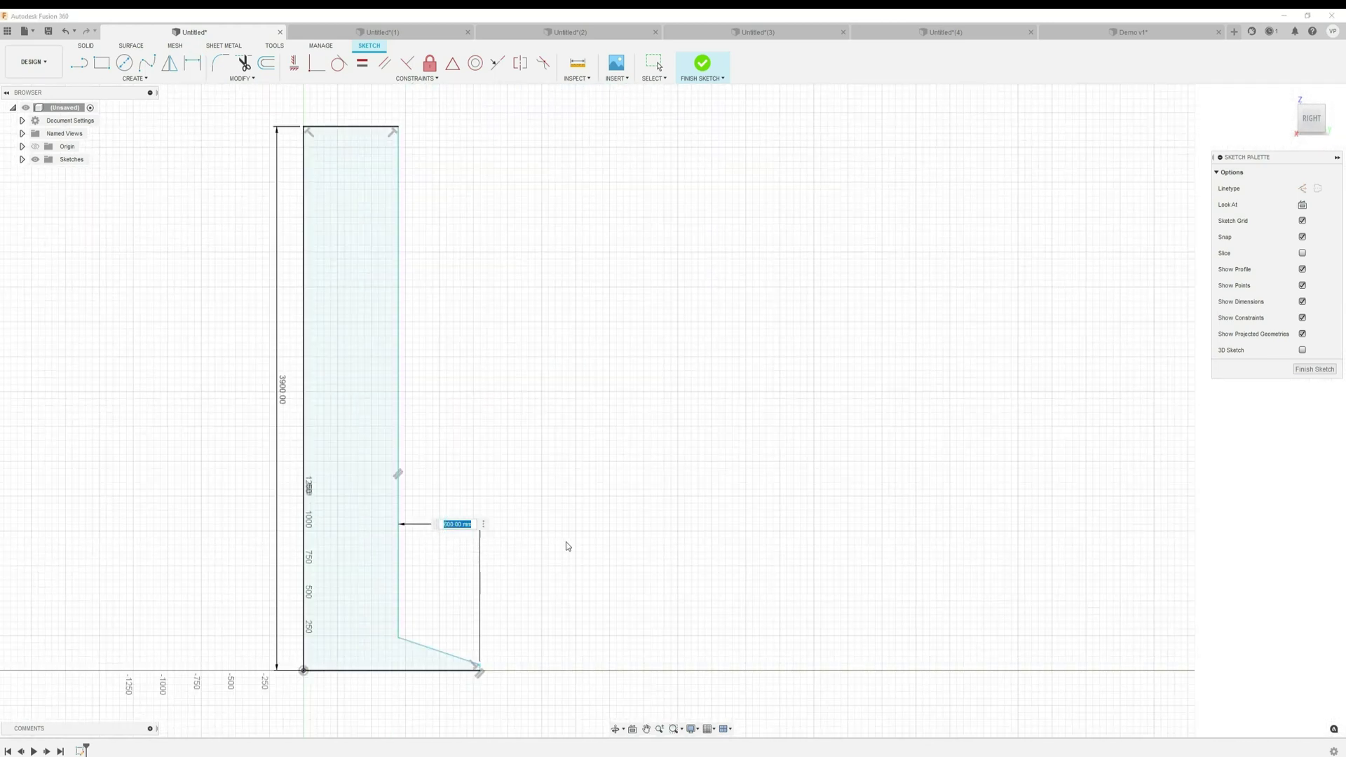
type("3")
key("Return")
scroll(620, 505, "up", 2)
scroll(649, 486, "down", 4)
scroll(670, 462, "down", 2)
middle_click_drag(667, 456, 612, 463)
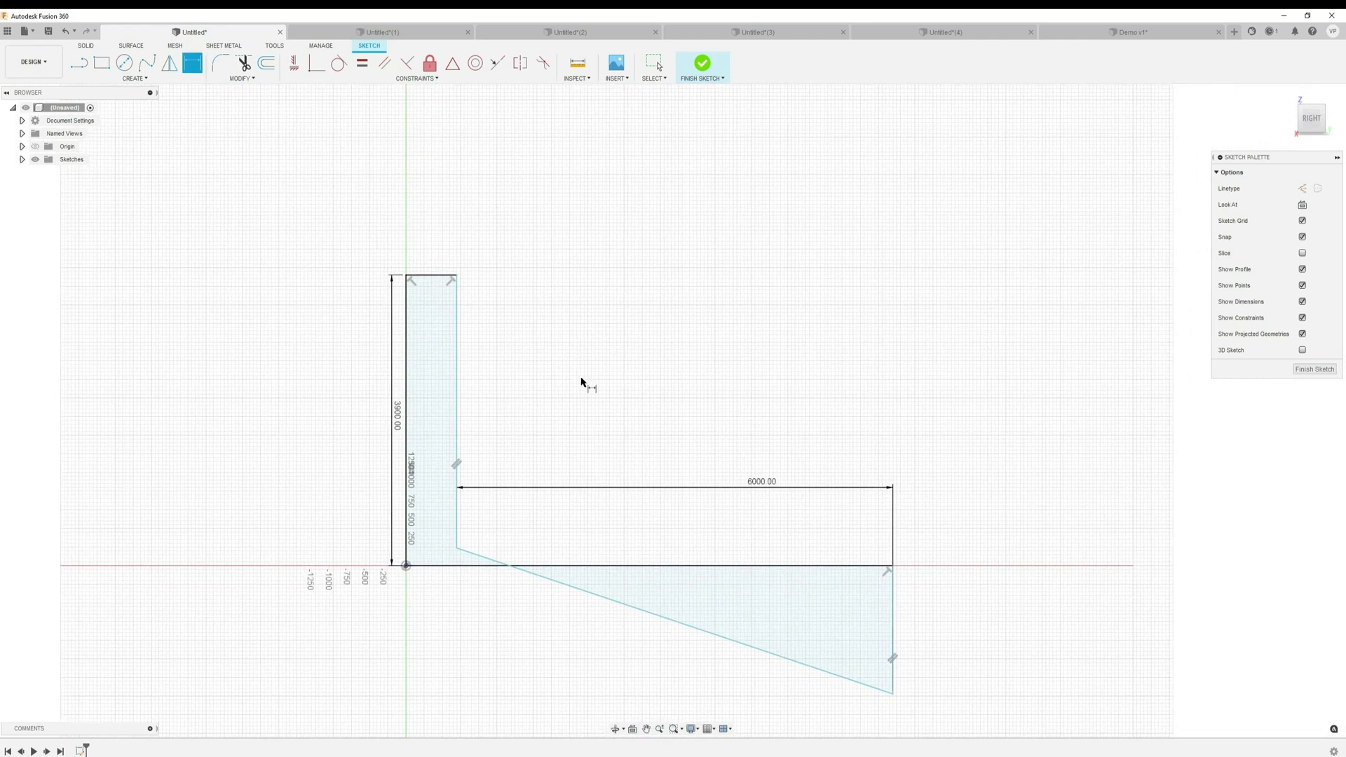
key("Escape")
key("ctrl+z")
key("ctrl+z")
key("ctrl+z")
key("ctrl+z")
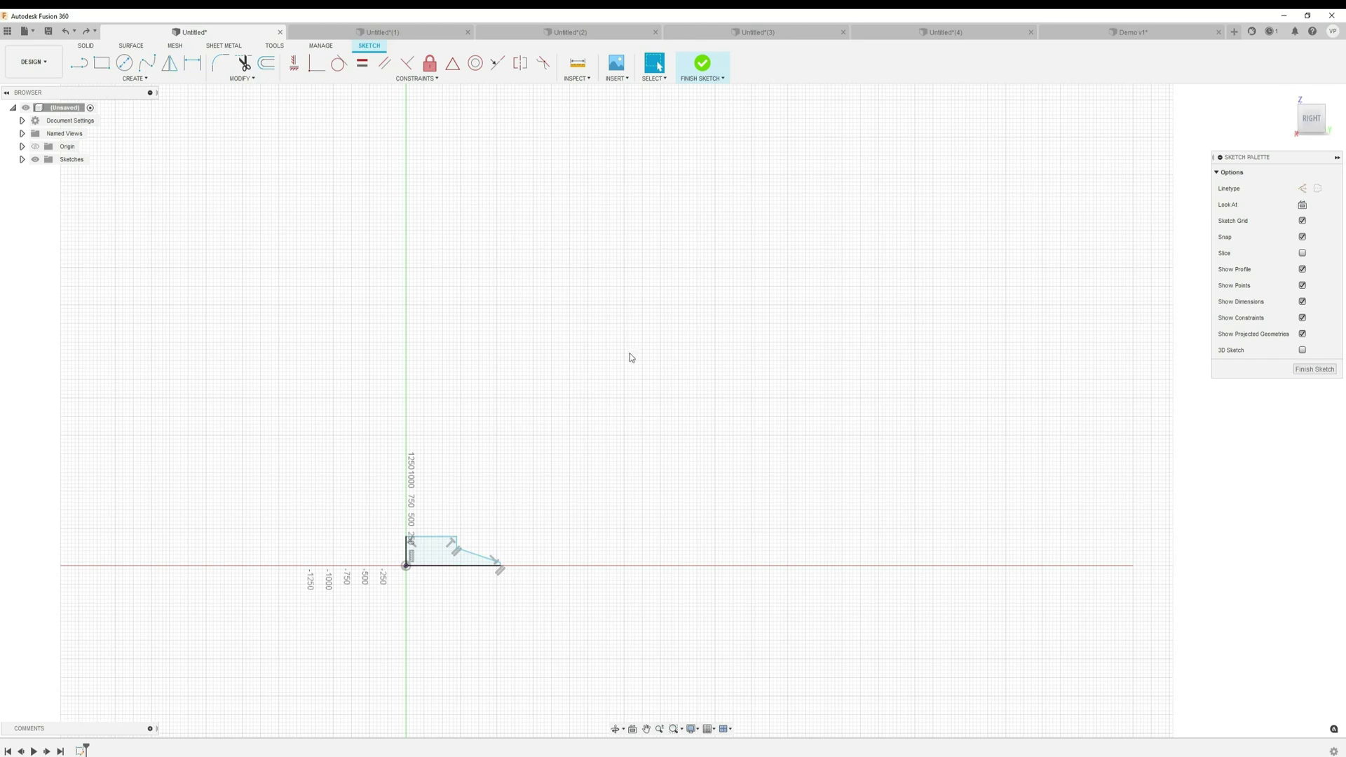
key("F6")
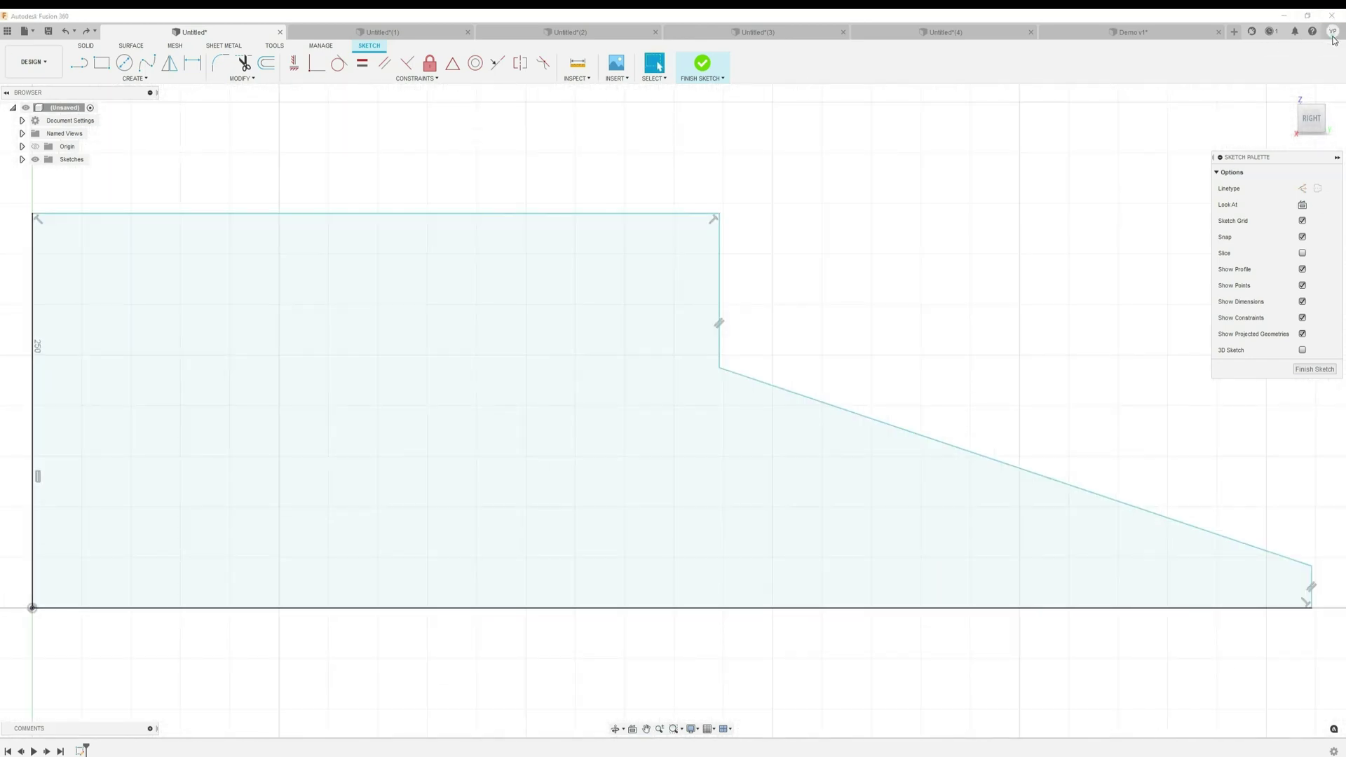
Enable 'Scale entire sketch at first dimension' in Preferences > Design and confirm with OK
left_click(1332, 32)
left_click(1306, 60)
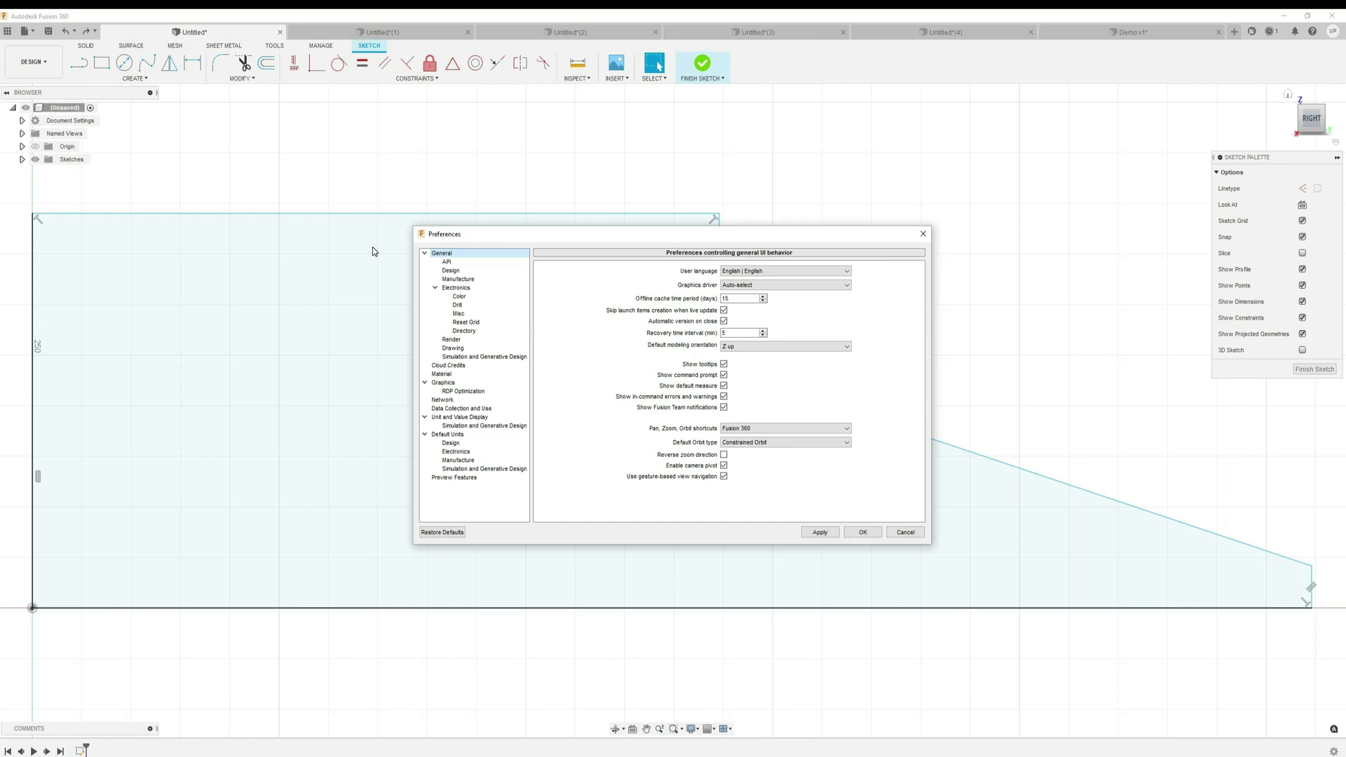
left_click(451, 270)
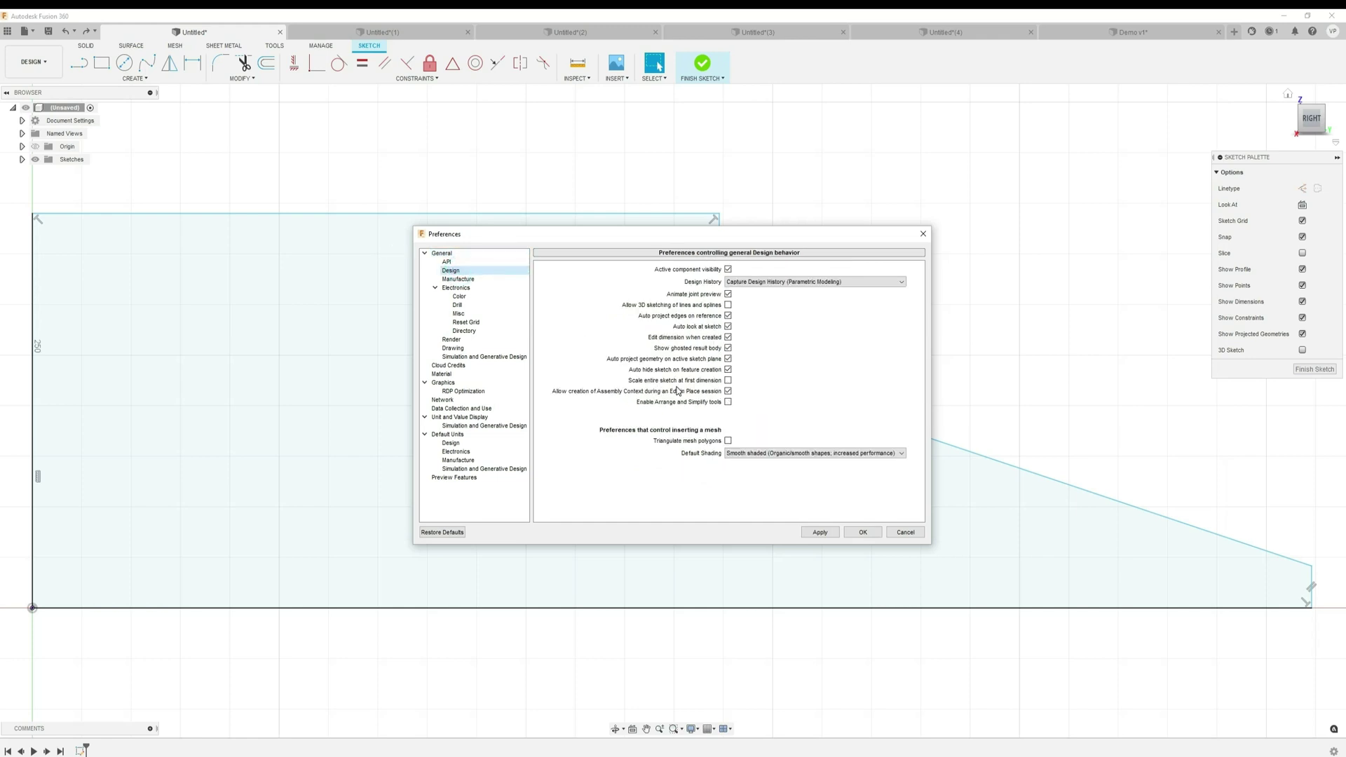
left_click(728, 380)
left_click(728, 392)
left_click(863, 532)
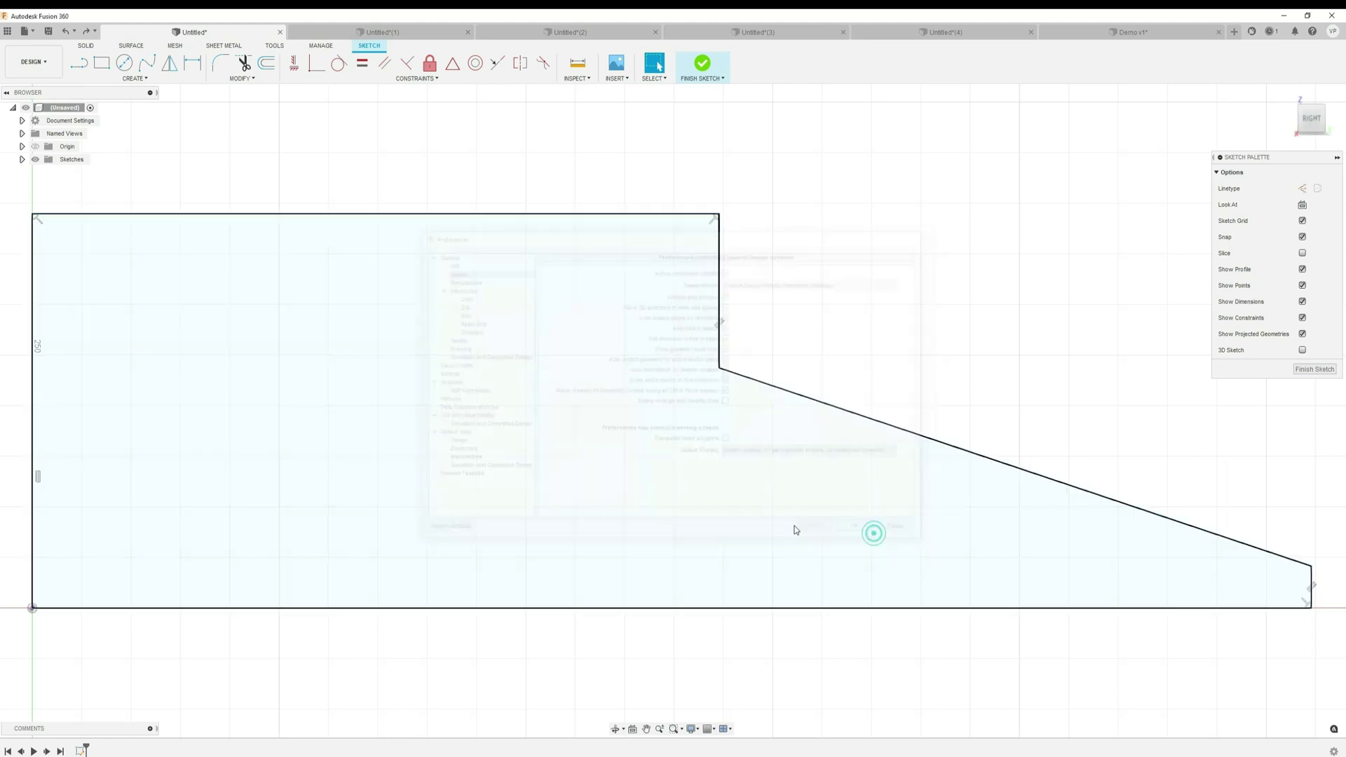
scroll(771, 519, "down", 3)
Dimension the left vertical edge to 3900, scaling the whole sketch
middle_click_drag(699, 489, 971, 473)
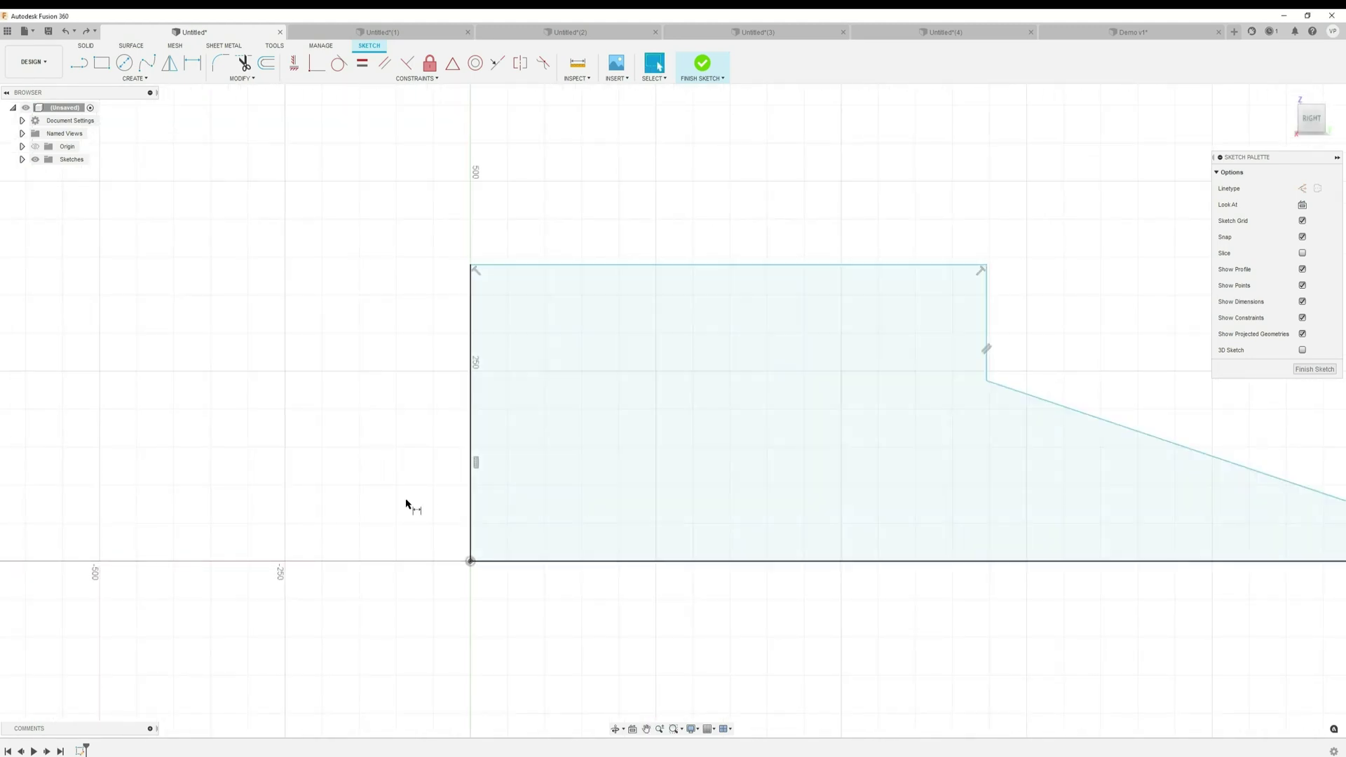
key("d")
left_click(469, 440)
left_click(374, 449)
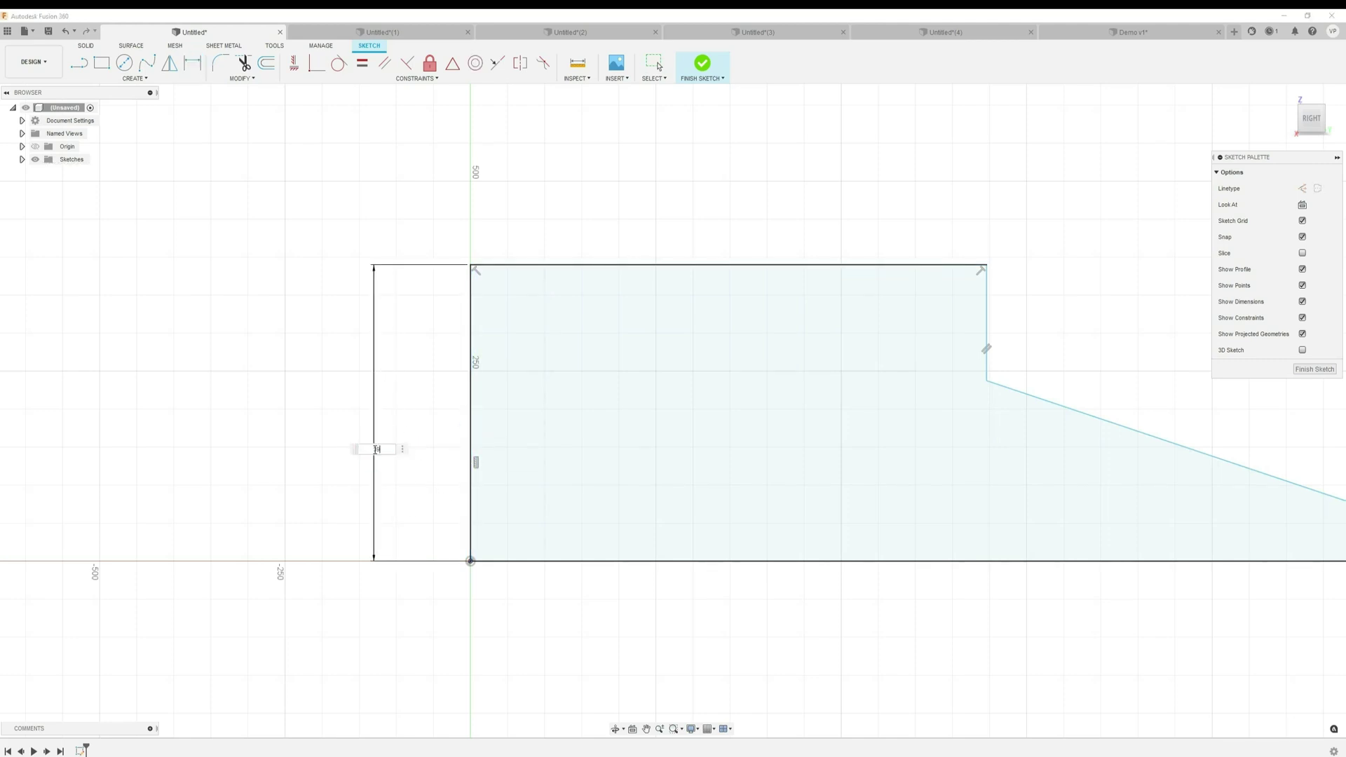
type("3900")
key("Return")
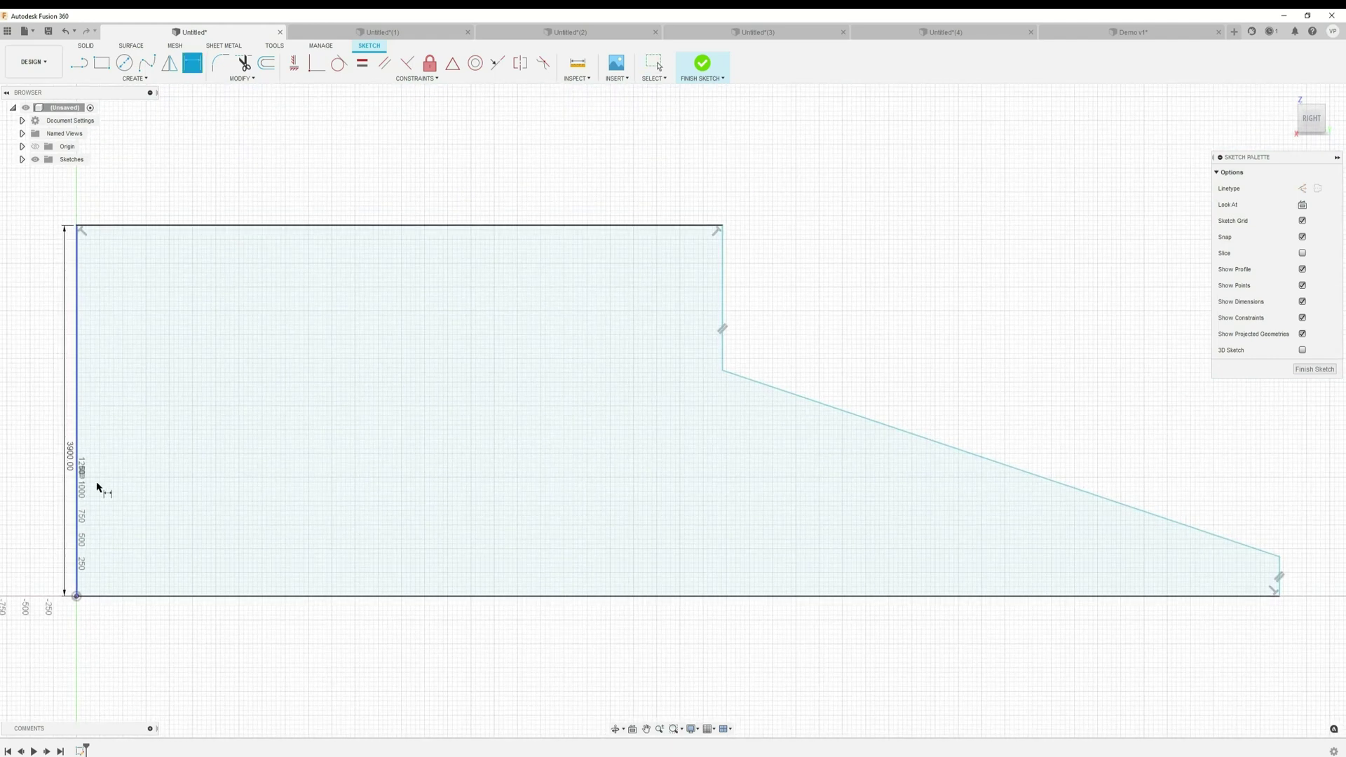
Add a 7000 horizontal length dimension and view the whole widened profile
left_click(876, 421)
left_click(937, 352)
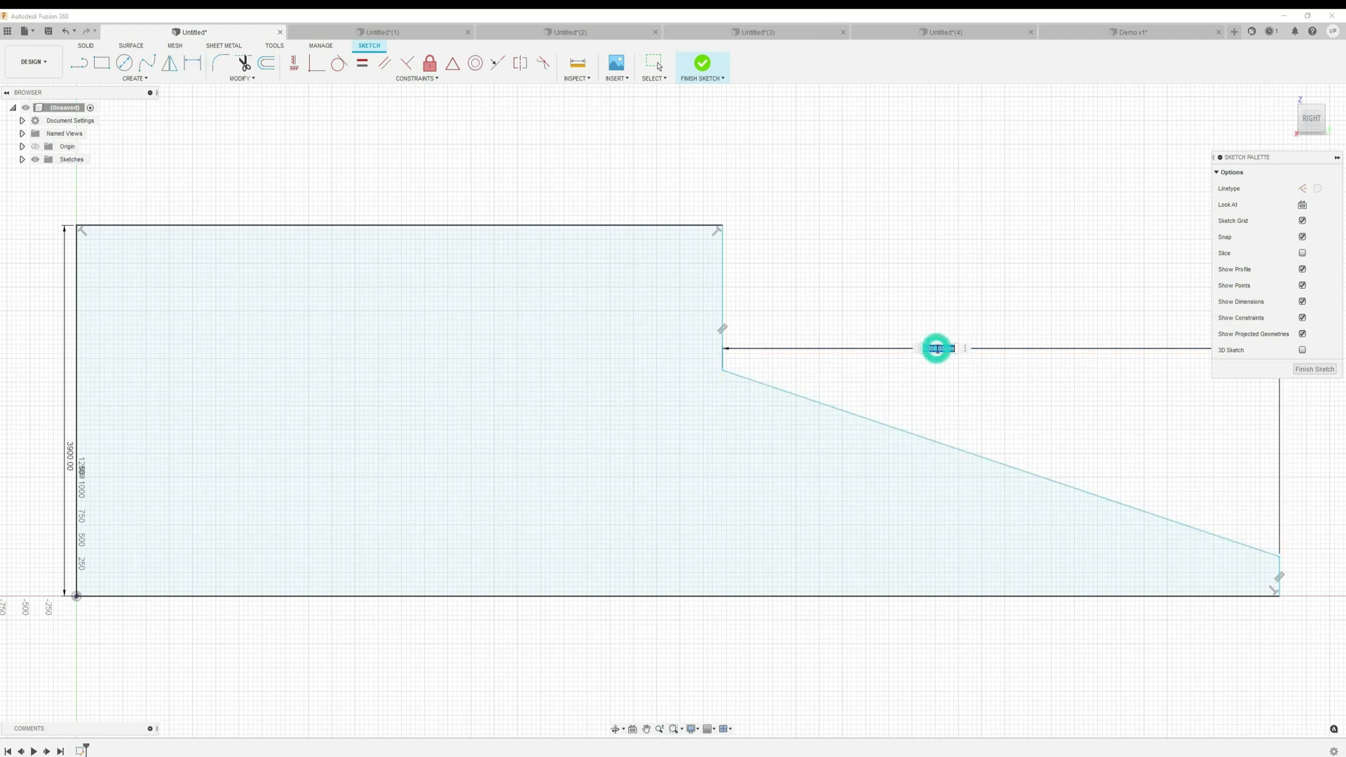
type("7000")
key("Return")
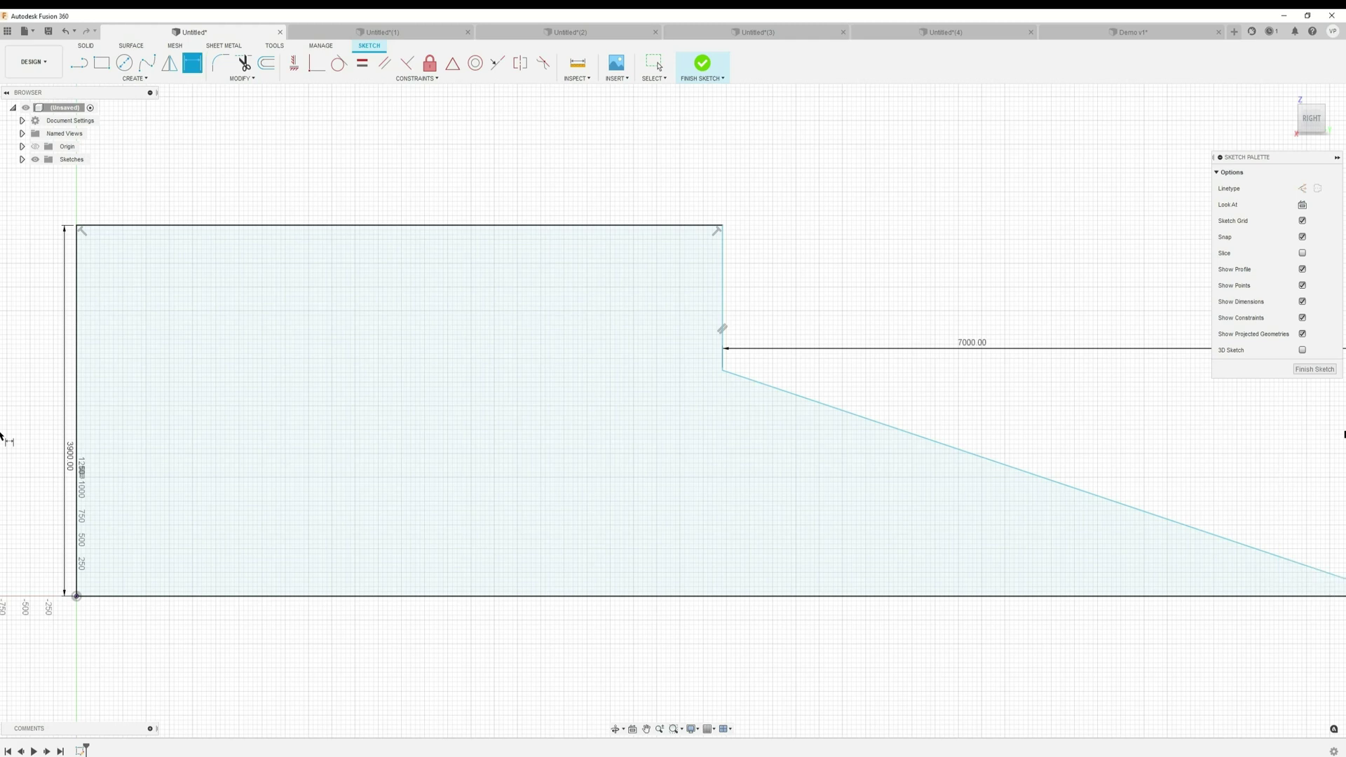
scroll(1180, 472, "down", 3)
mouse_move(1180, 472)
middle_mouse_down()
mouse_move(898, 484)
mouse_move(501, 328)
middle_mouse_up()
scroll(898, 483, "up", 2)
key("d")
scroll(501, 328, "down", 2)
middle_click_drag(436, 330, 680, 359)
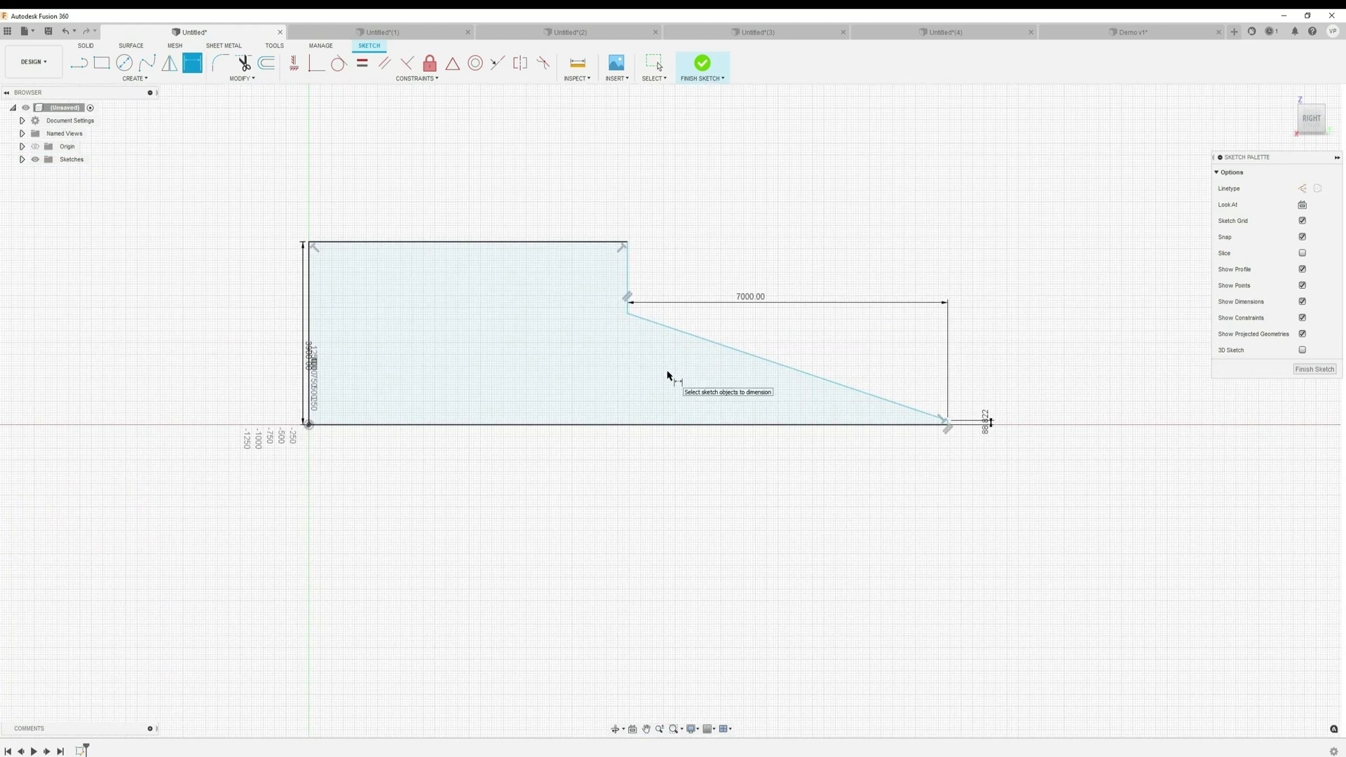
right_click(668, 376)
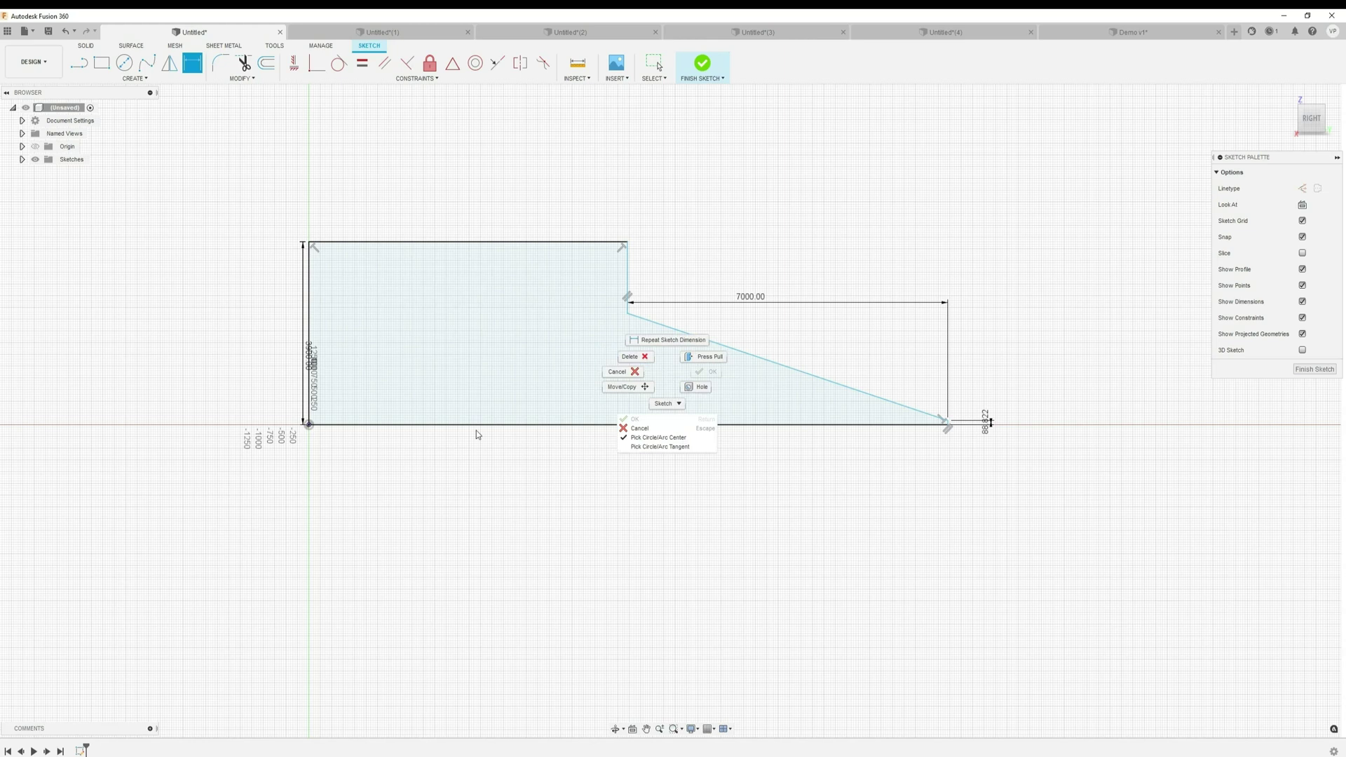
left_click(400, 566)
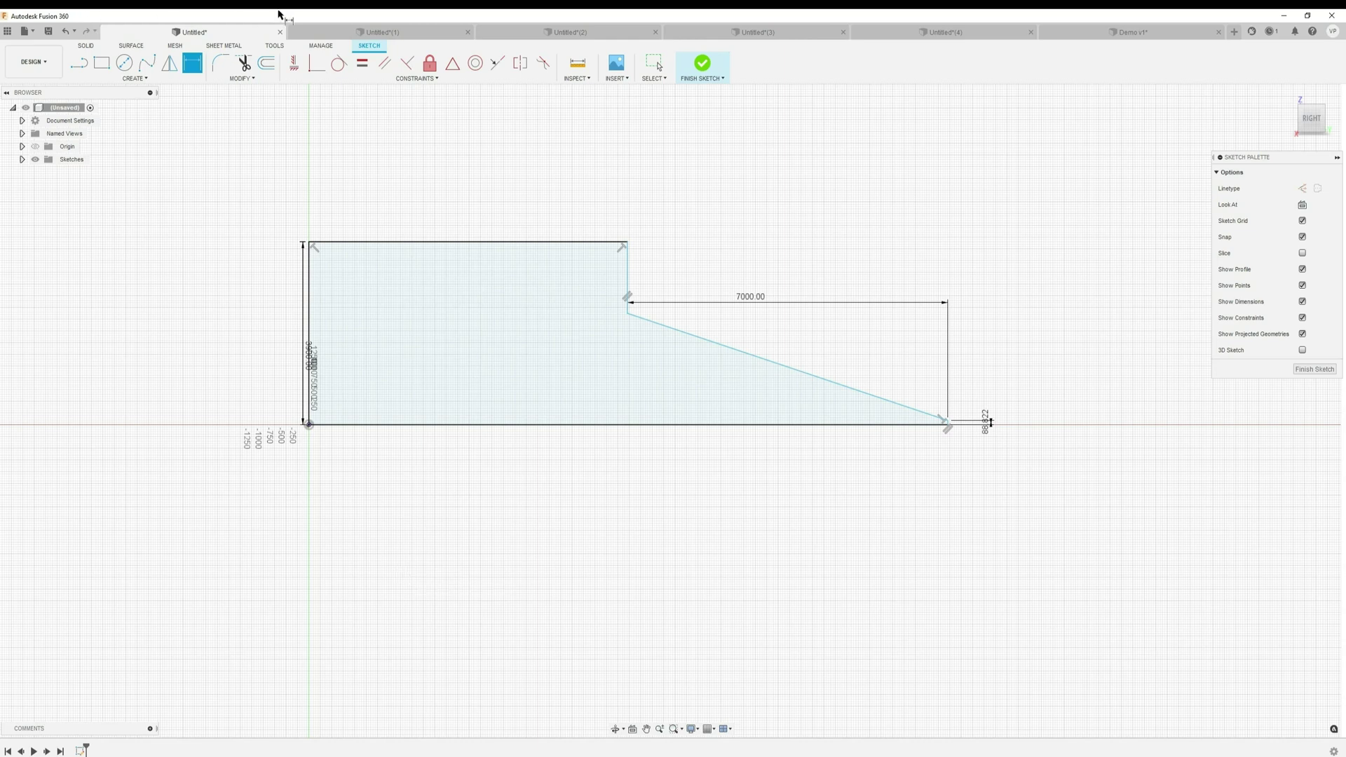
Switch to the Untitled(1) design and orbit the hollow rectangular tube to inspect it
left_click(378, 33)
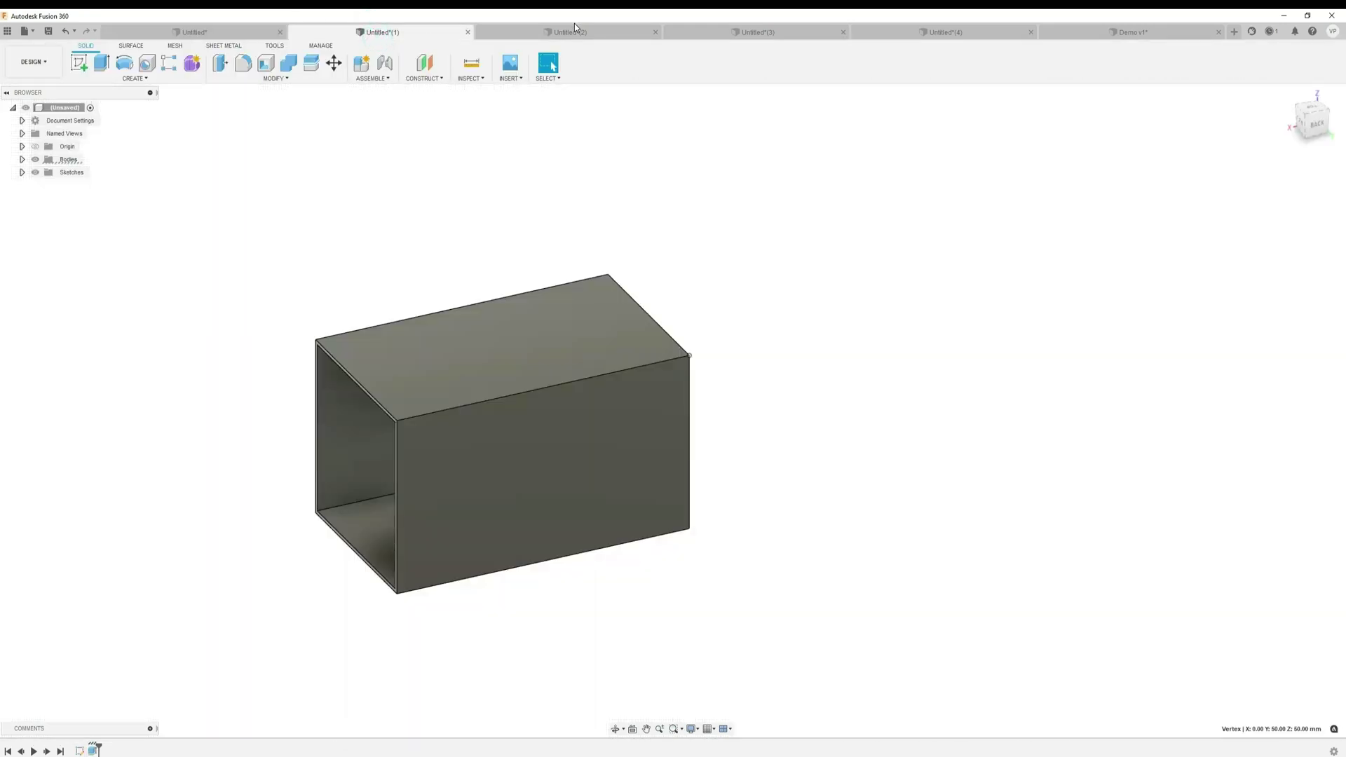
middle_click_drag(432, 349, 488, 352, "shift")
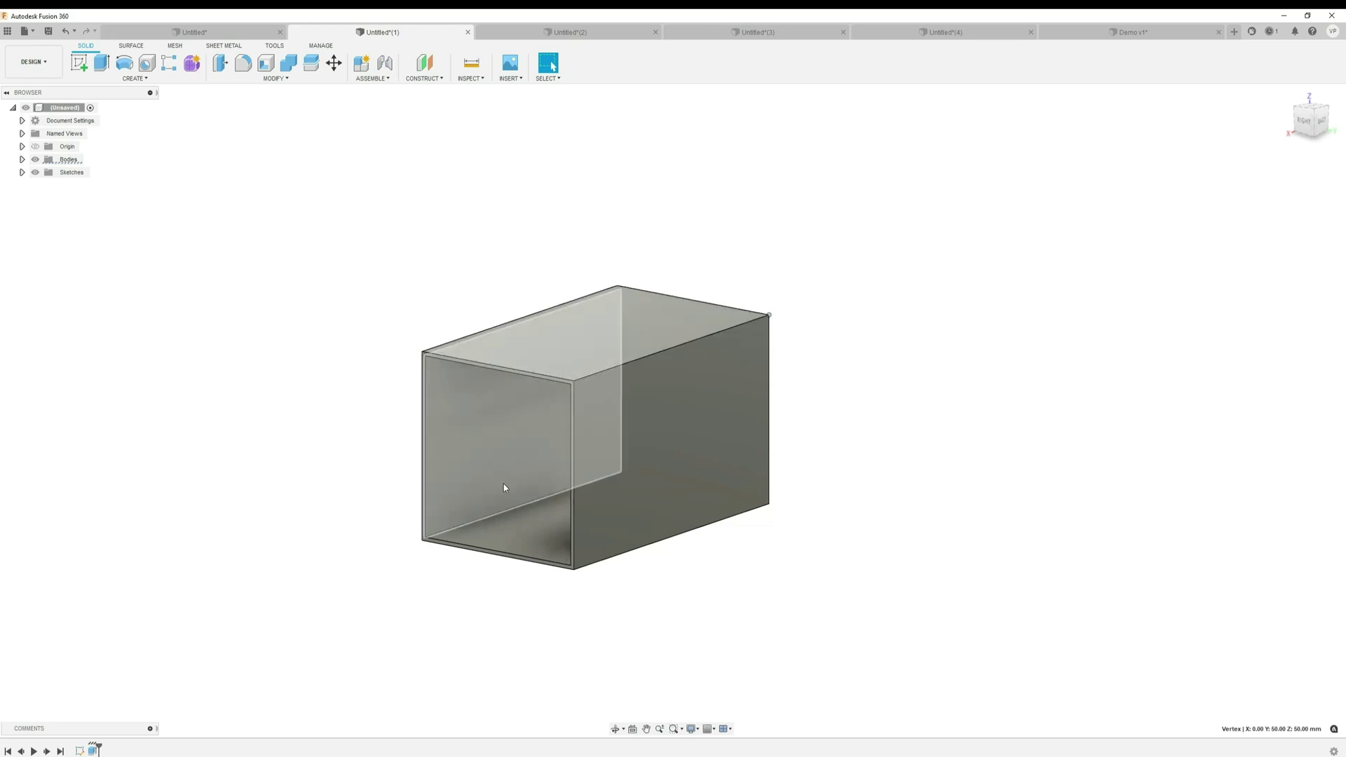
mouse_move(503, 489)
middle_mouse_down("shift")
mouse_move(514, 541)
mouse_move(688, 391)
mouse_move(661, 393)
mouse_move(654, 413)
middle_mouse_up("shift")
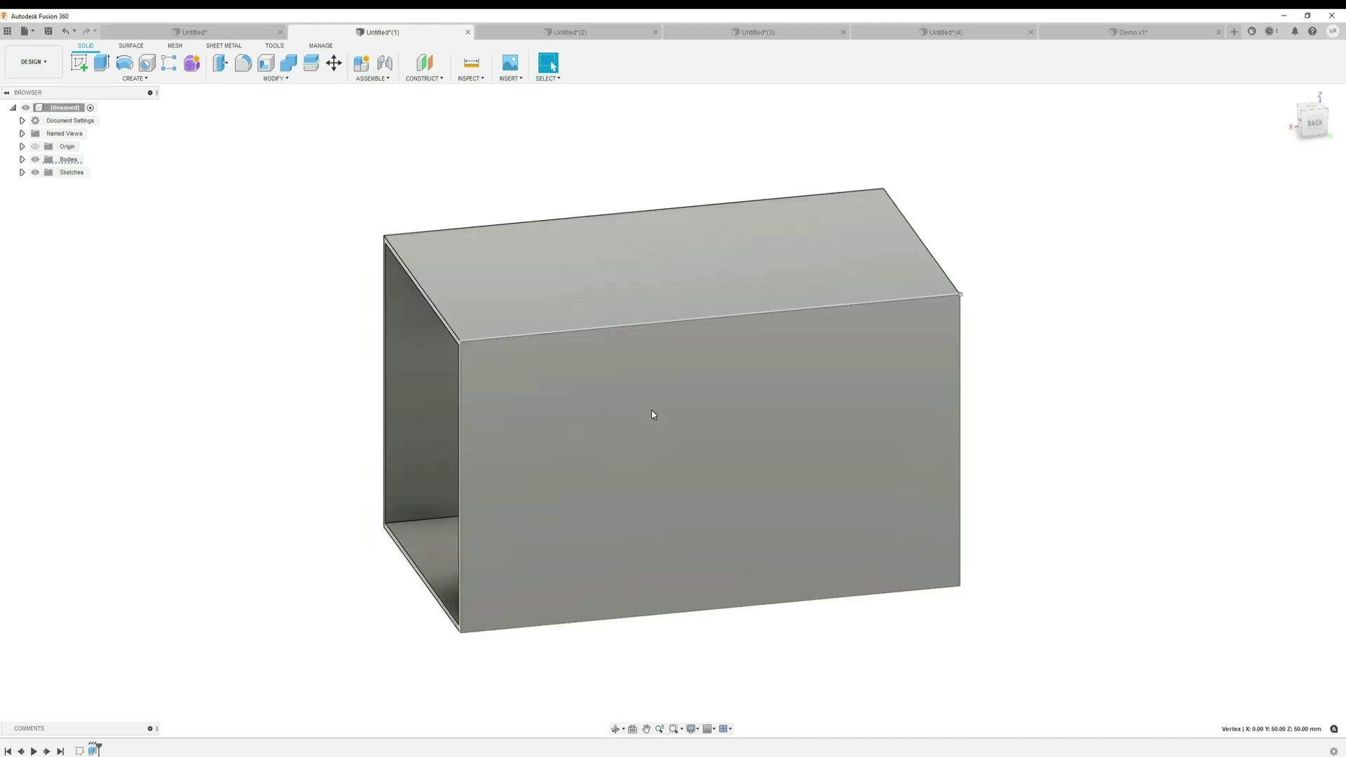